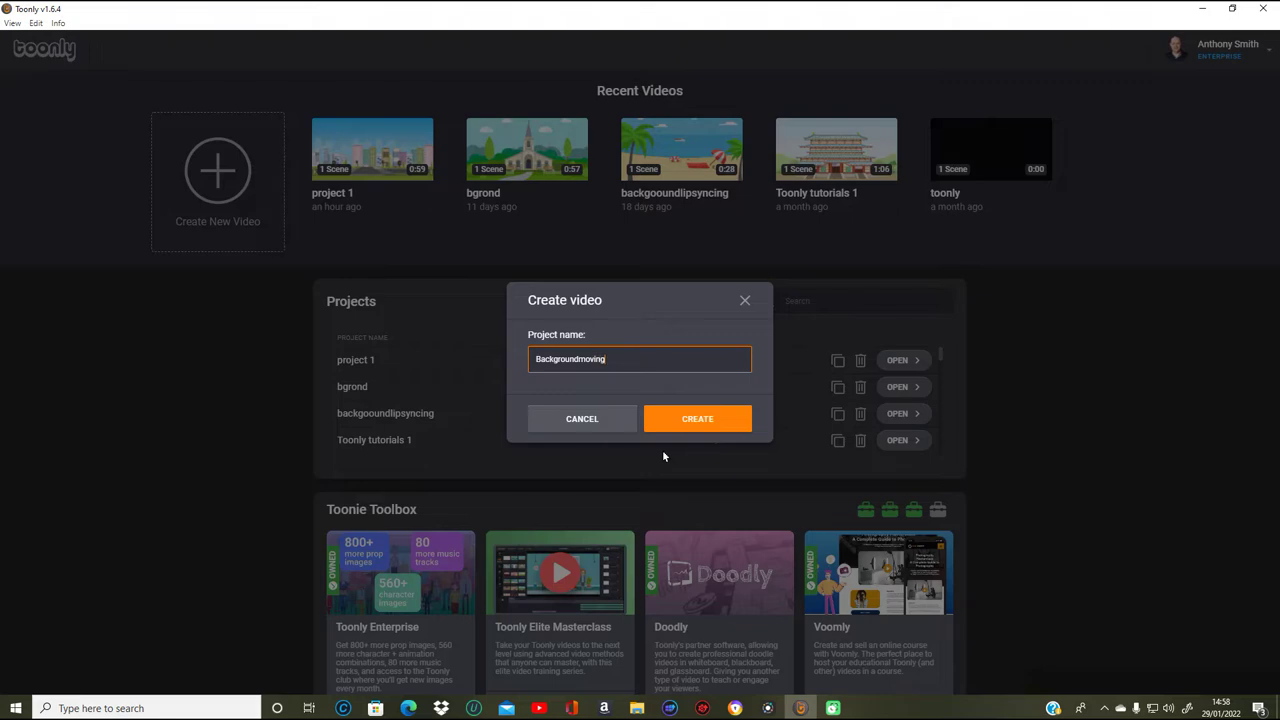
- Create the video project Backgroundmoving and place the built-in City background in Scene 1
key(Return)
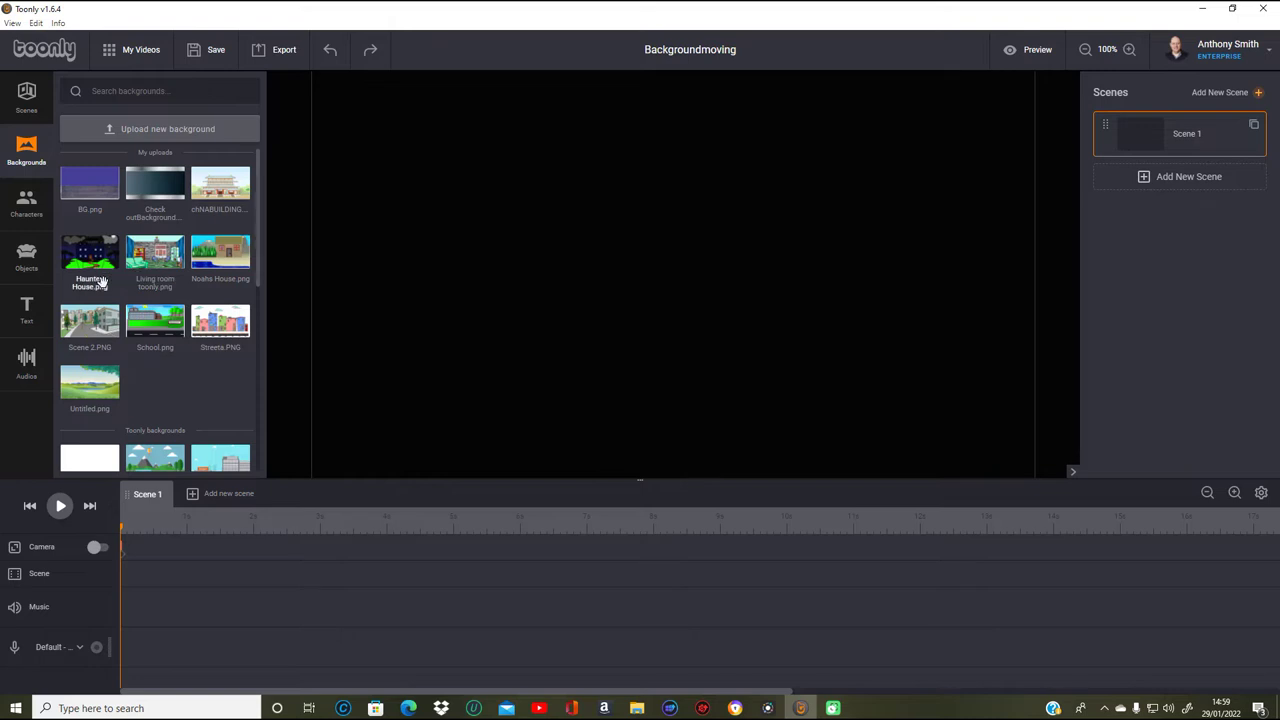
scroll(136, 256, down, 3)
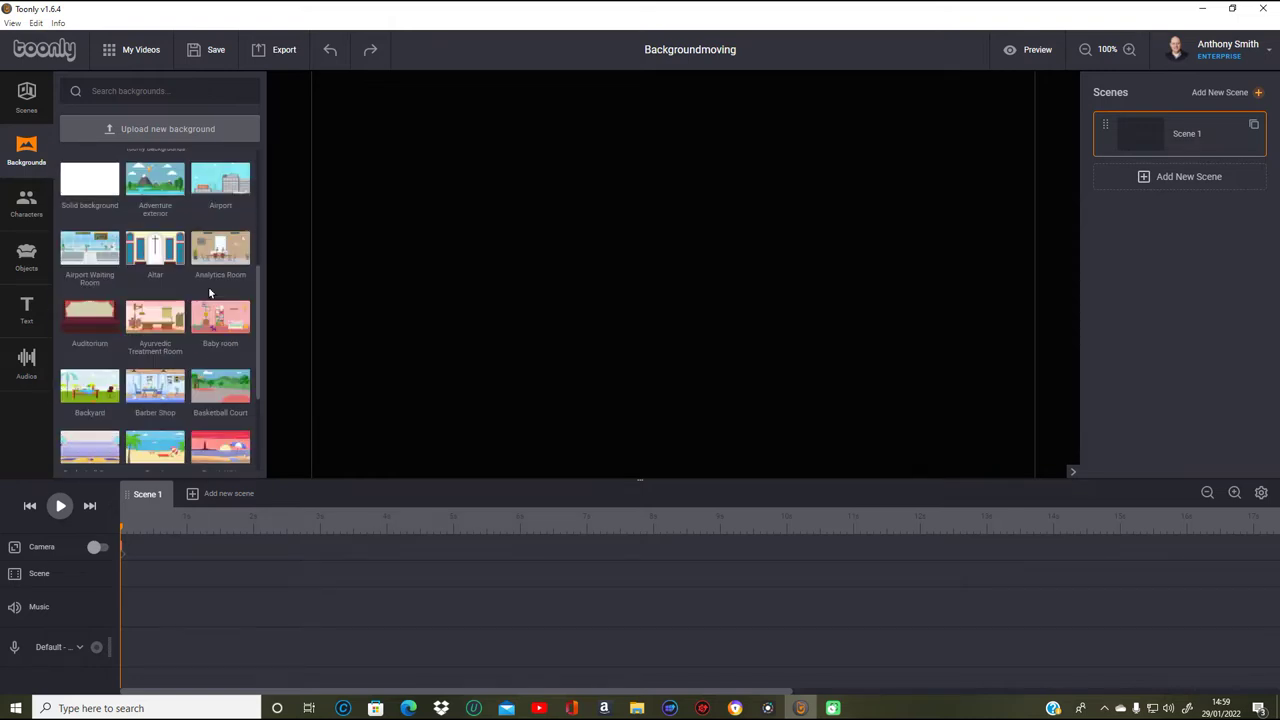
scroll(192, 282, down, 3)
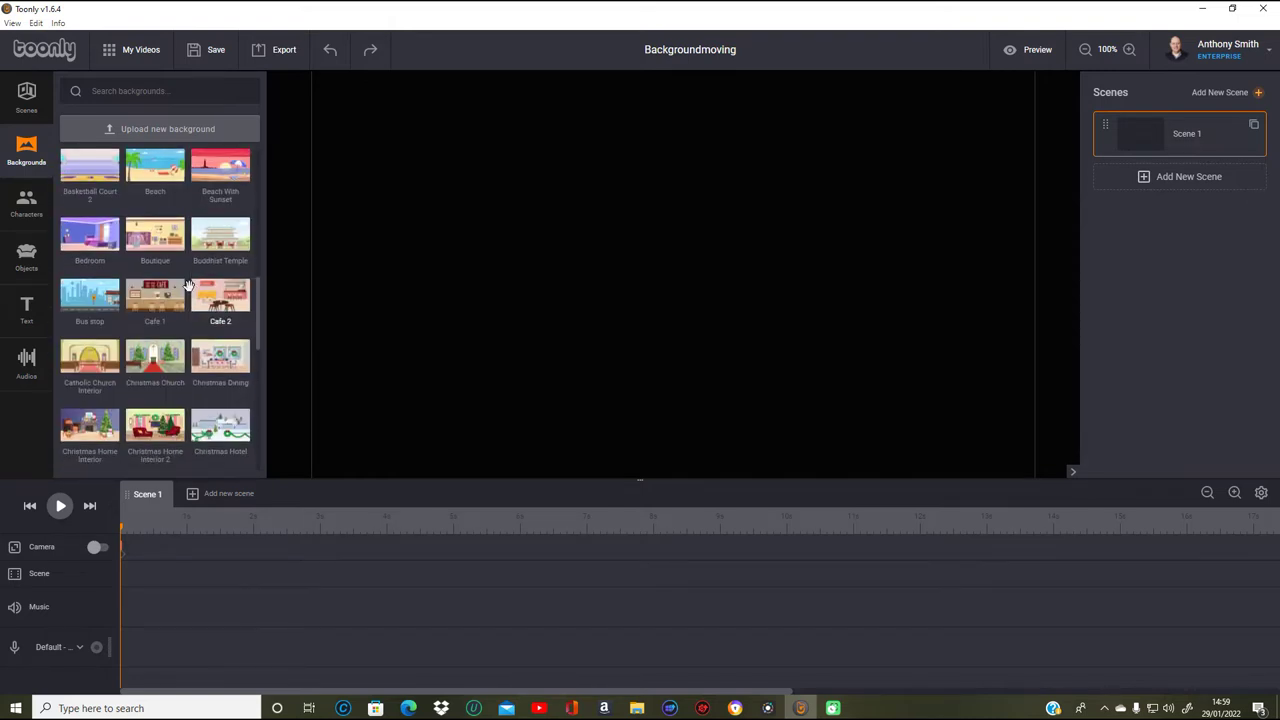
scroll(188, 285, down, 3)
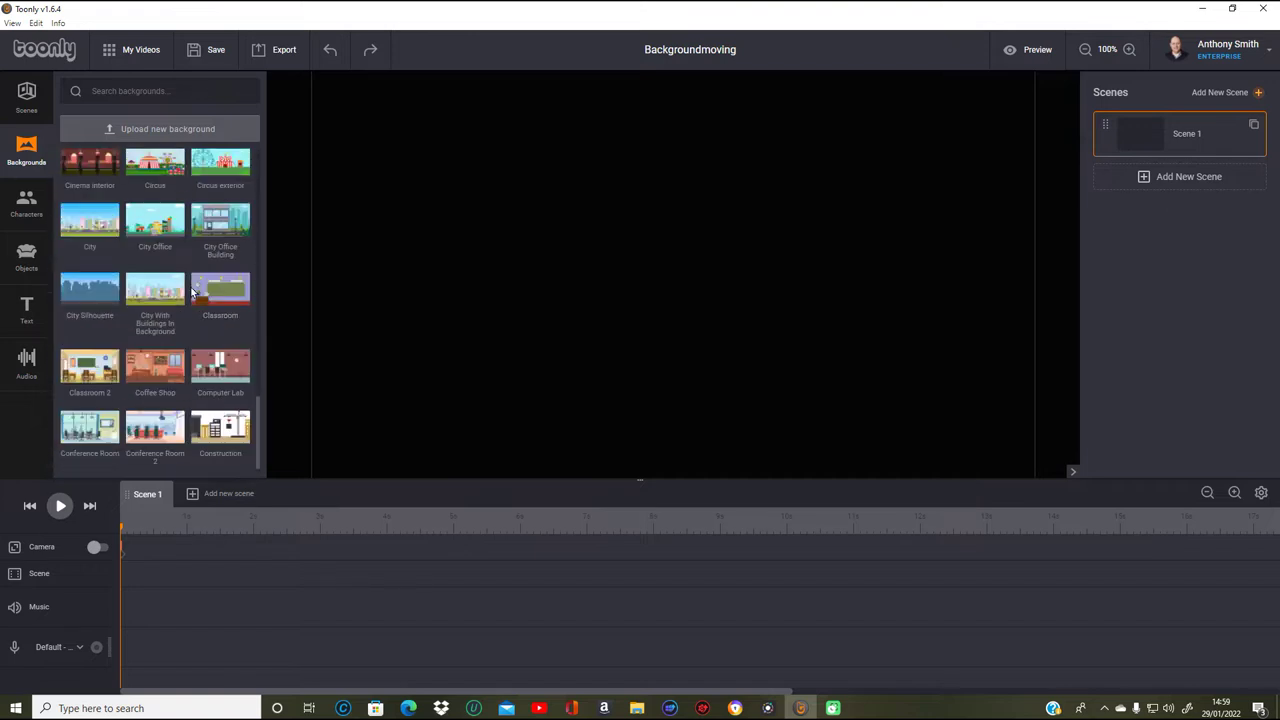
scroll(190, 288, down, 3)
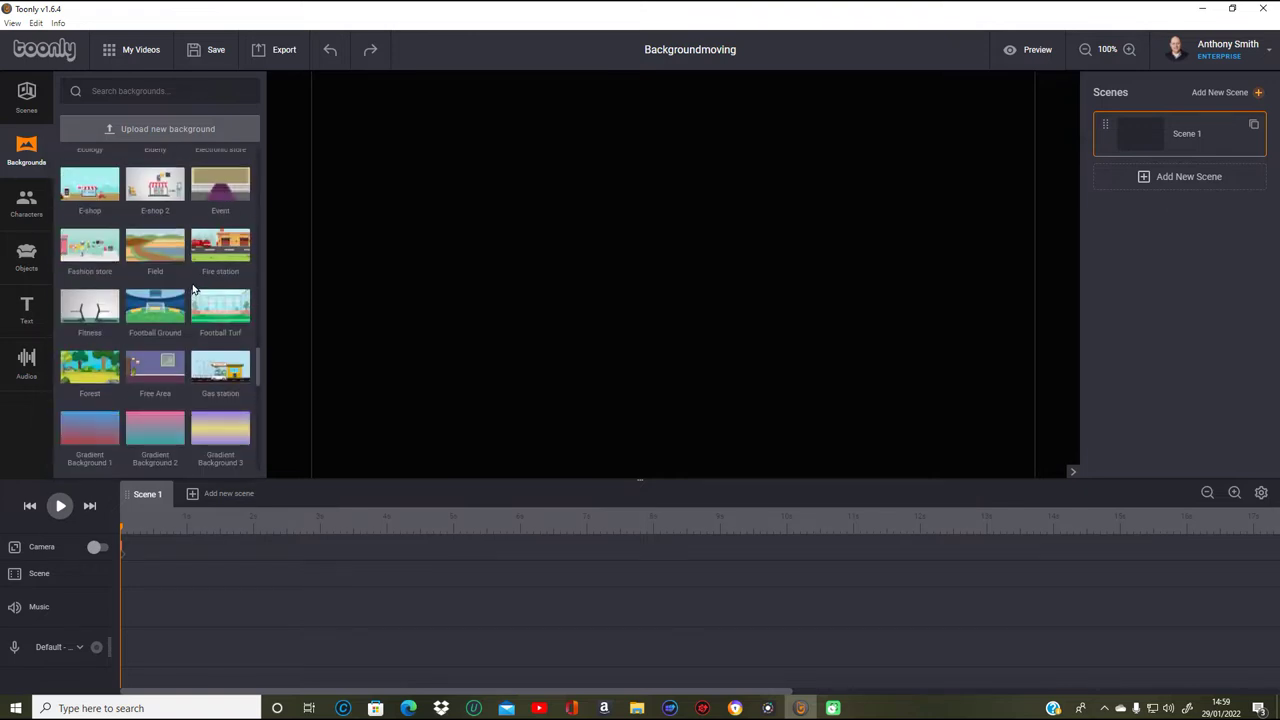
scroll(192, 286, up, 3)
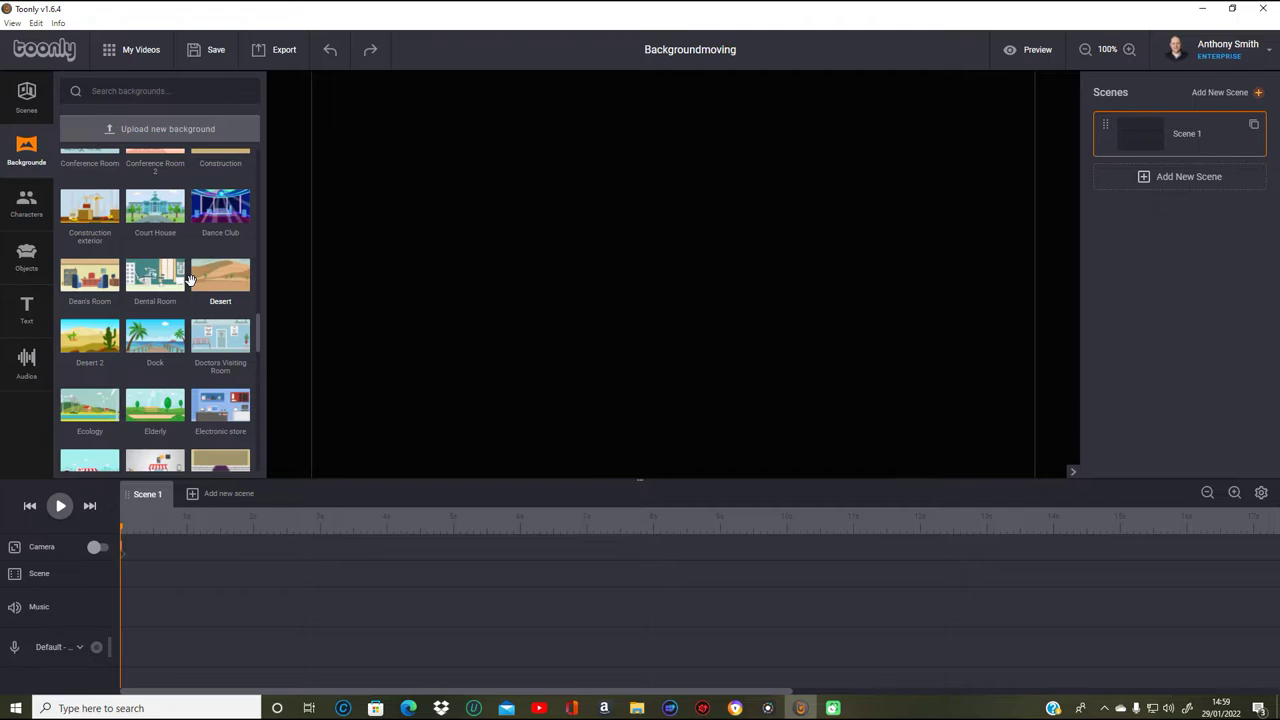
scroll(190, 282, down, 15)
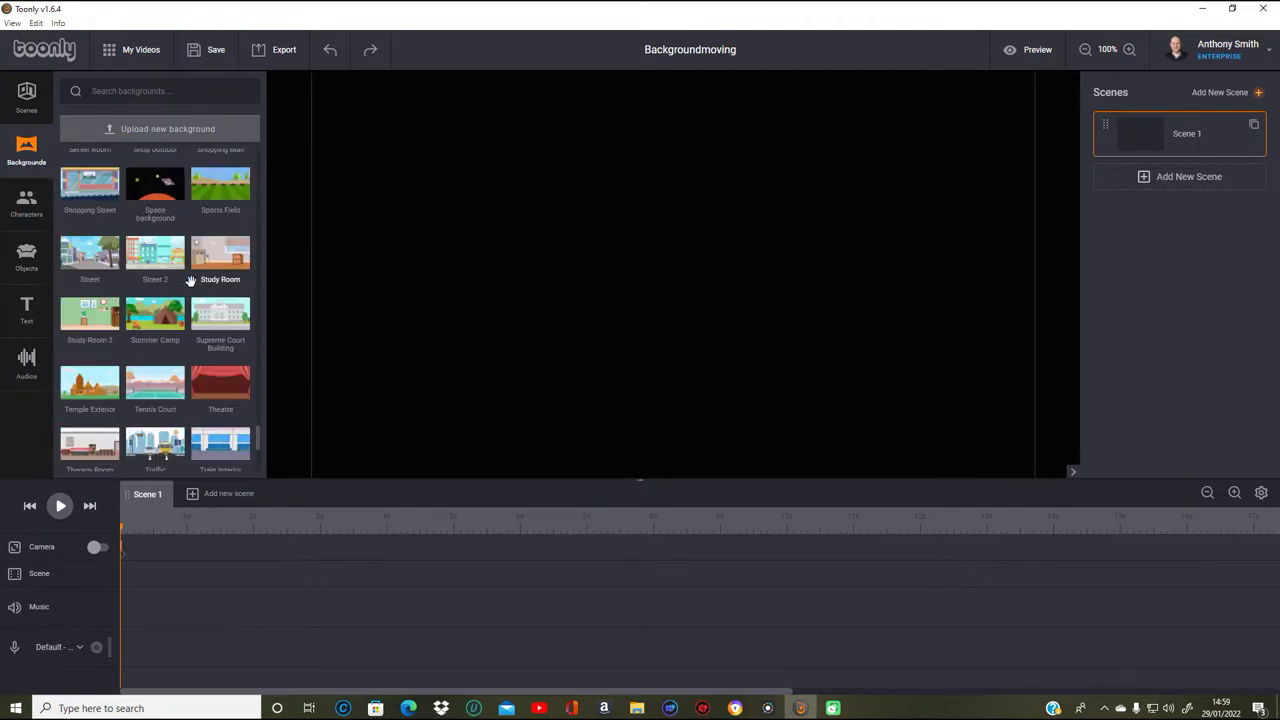
scroll(190, 282, down, 3)
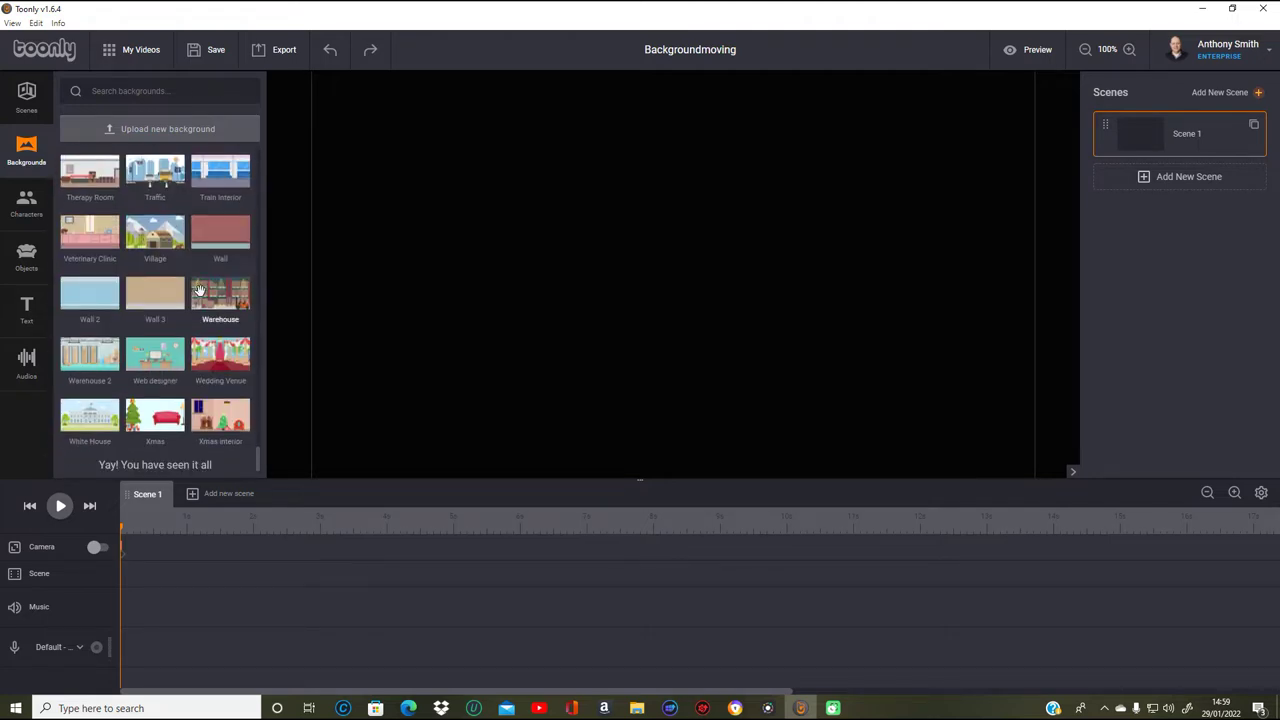
scroll(203, 322, up, 5)
scroll(205, 324, up, 3)
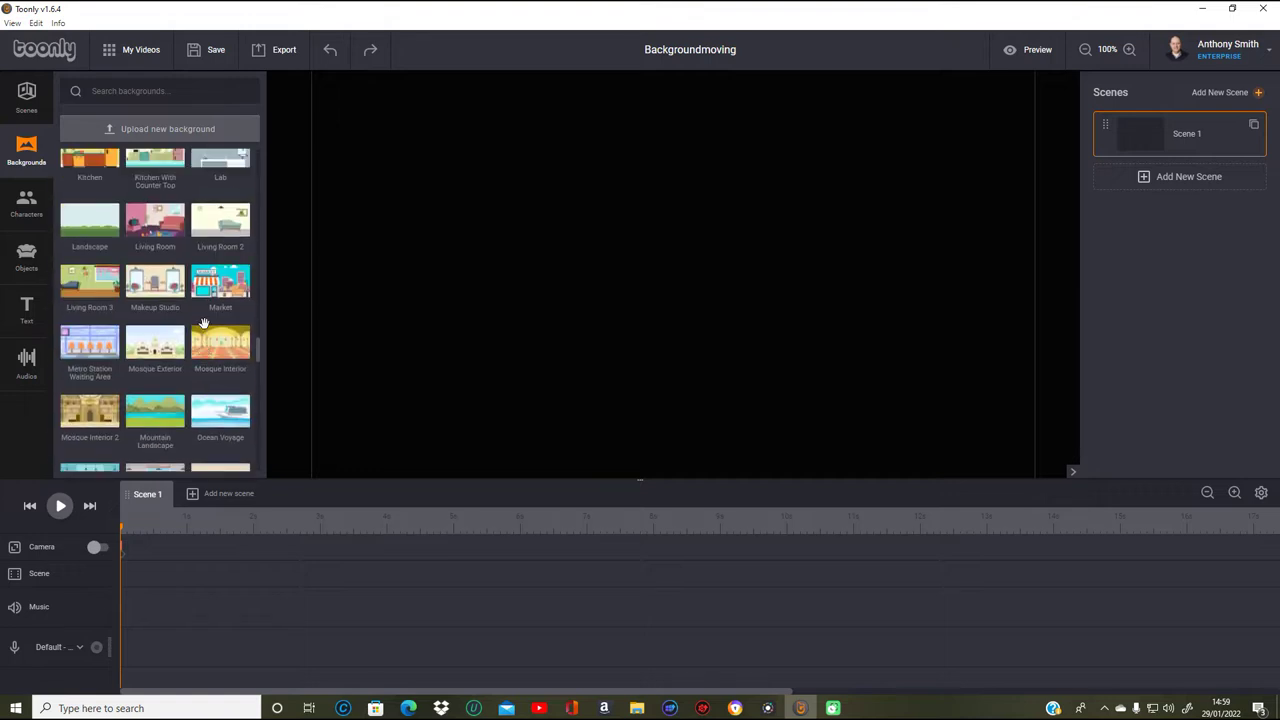
scroll(205, 324, up, 4)
scroll(180, 385, up, 5)
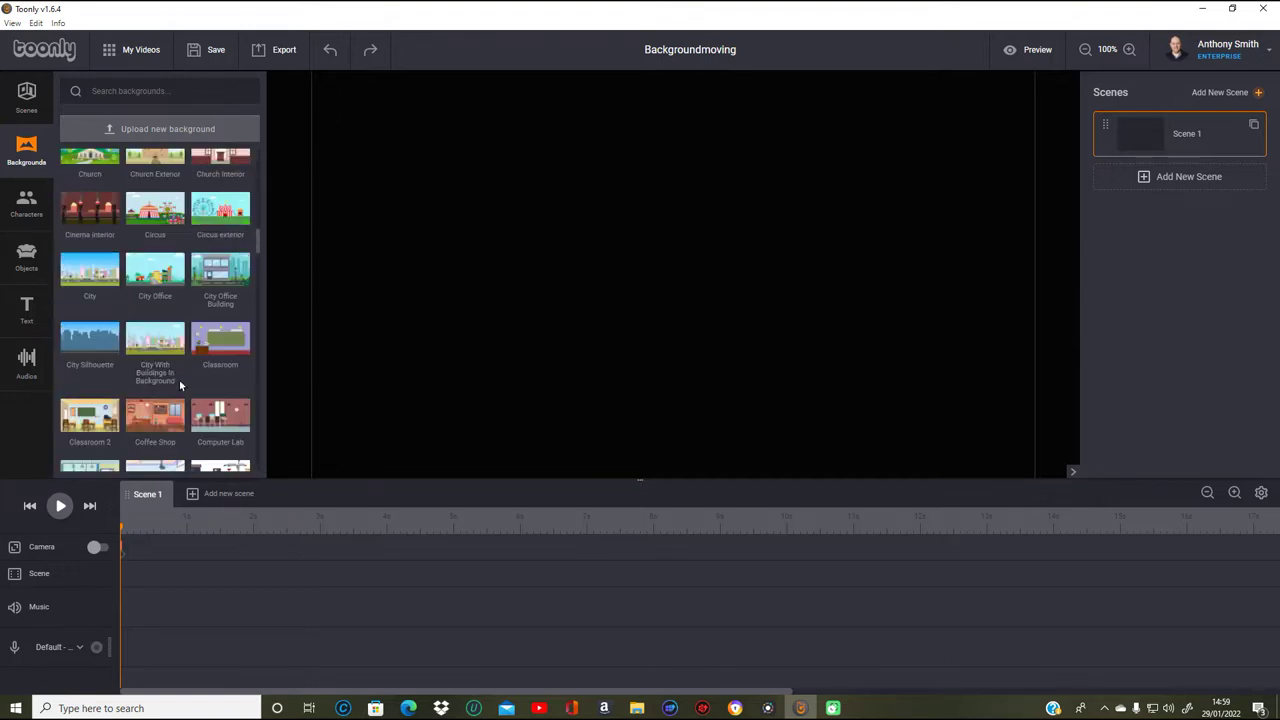
drag(90, 275, 495, 296)
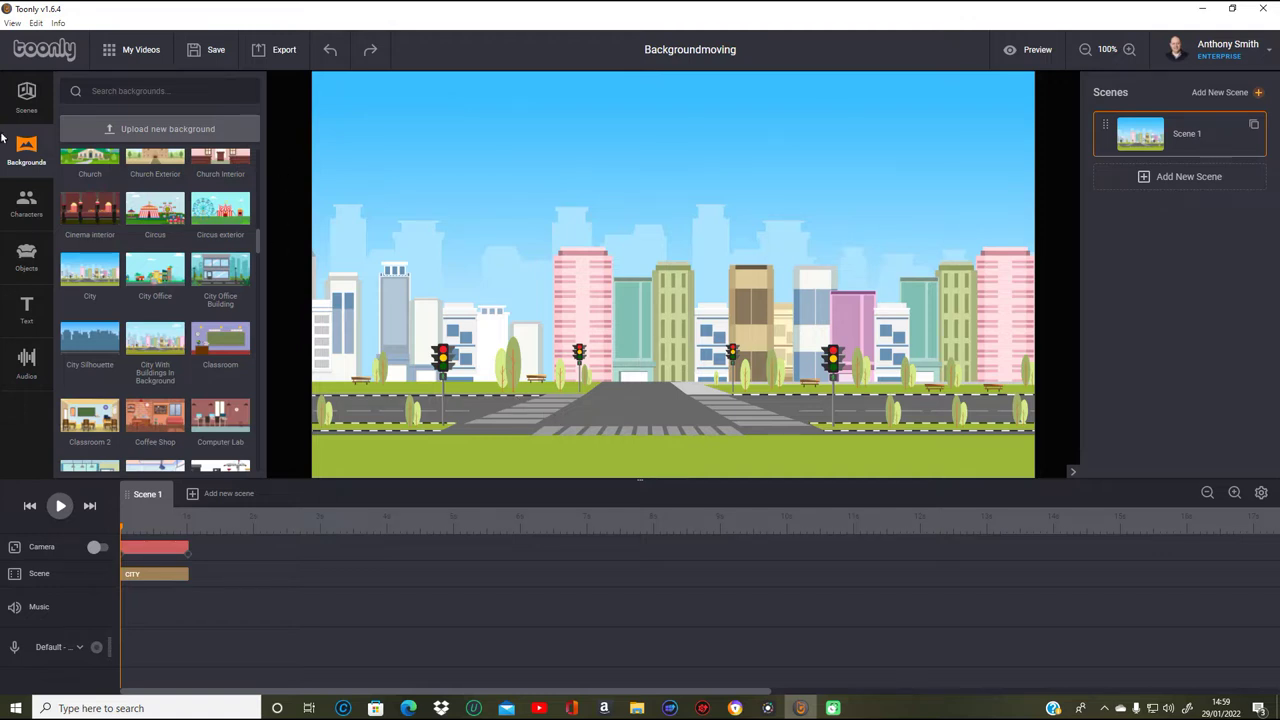
- Search the object library for "blue" and add the uploaded BlueCloud 1.png to the city scene
click(26, 258)
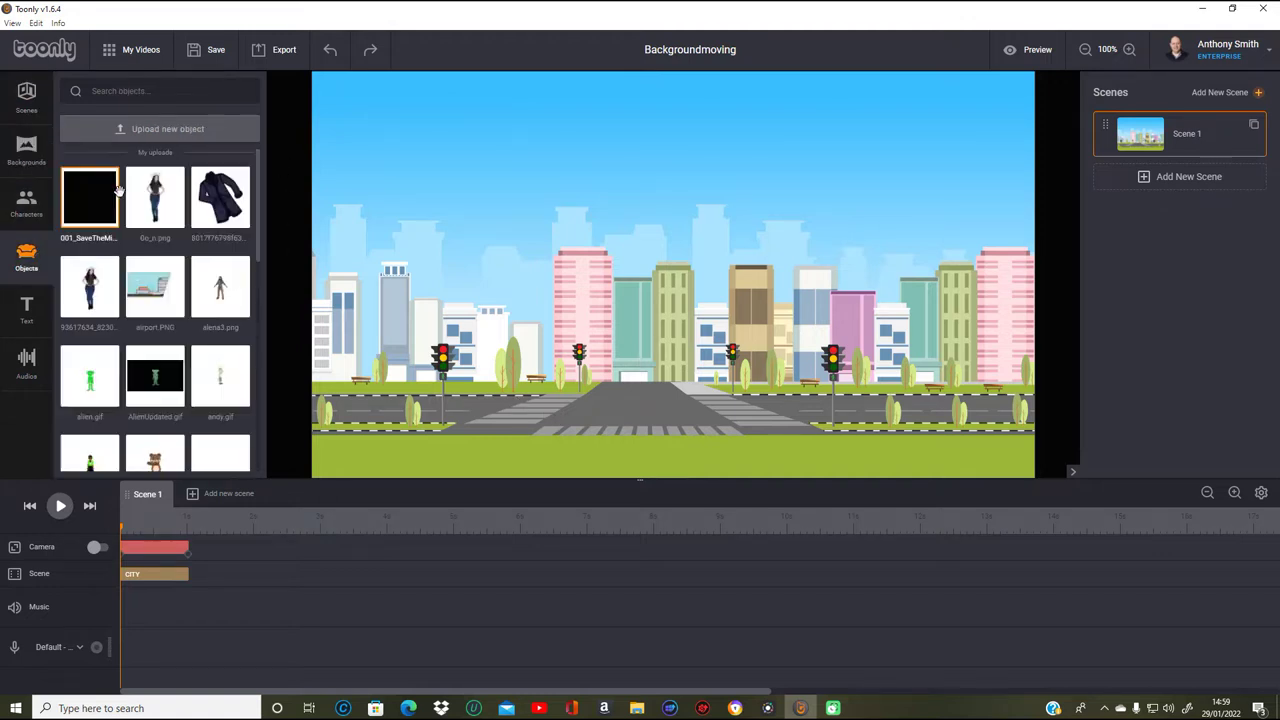
click(148, 90)
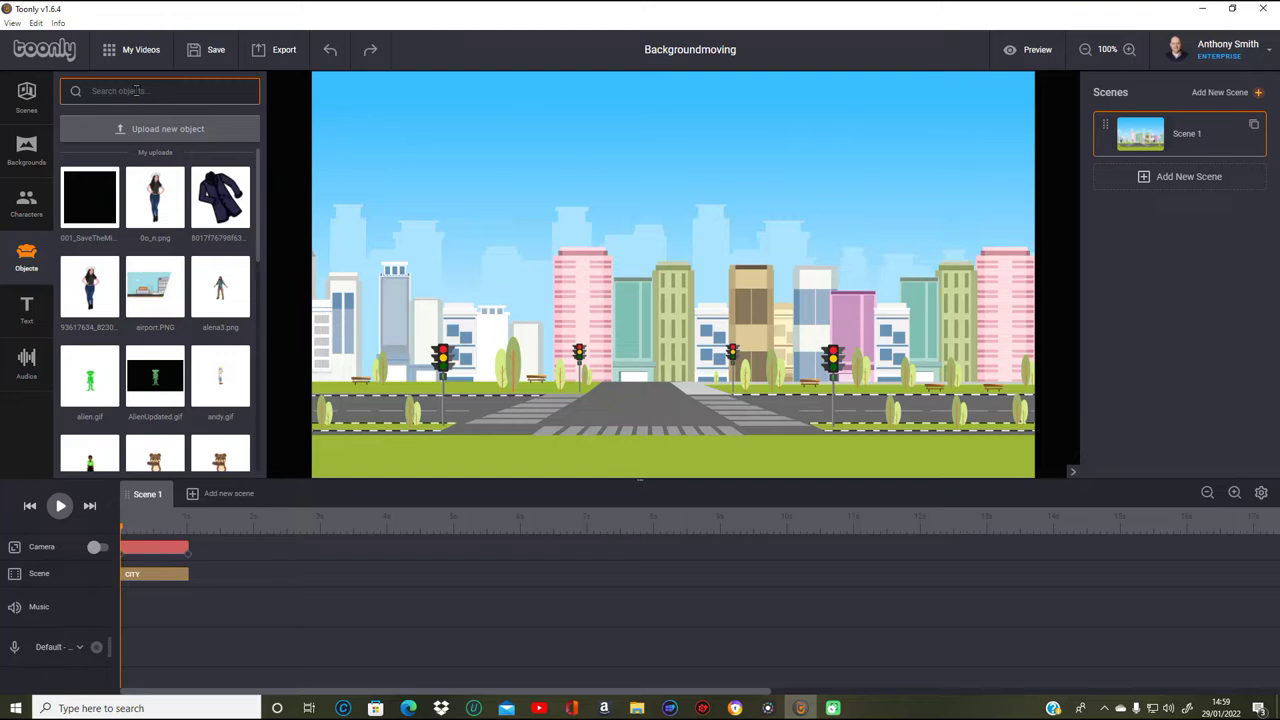
text(blue)
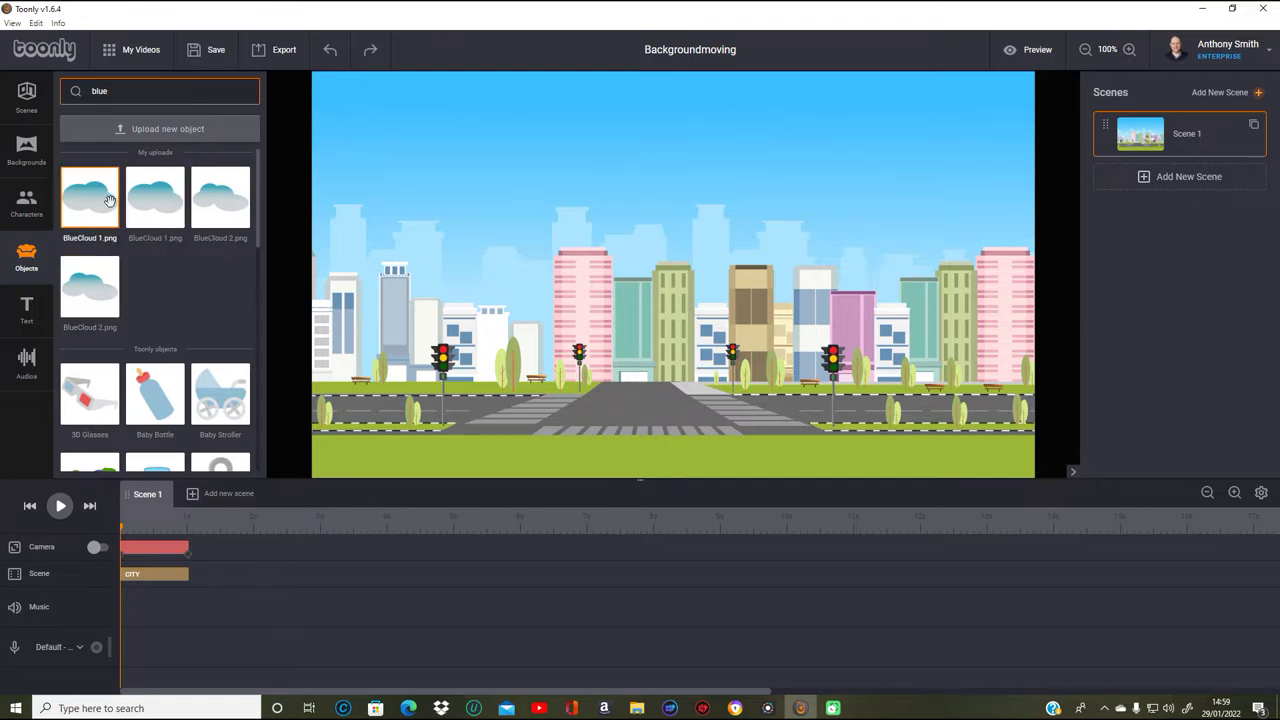
drag(162, 211, 392, 158)
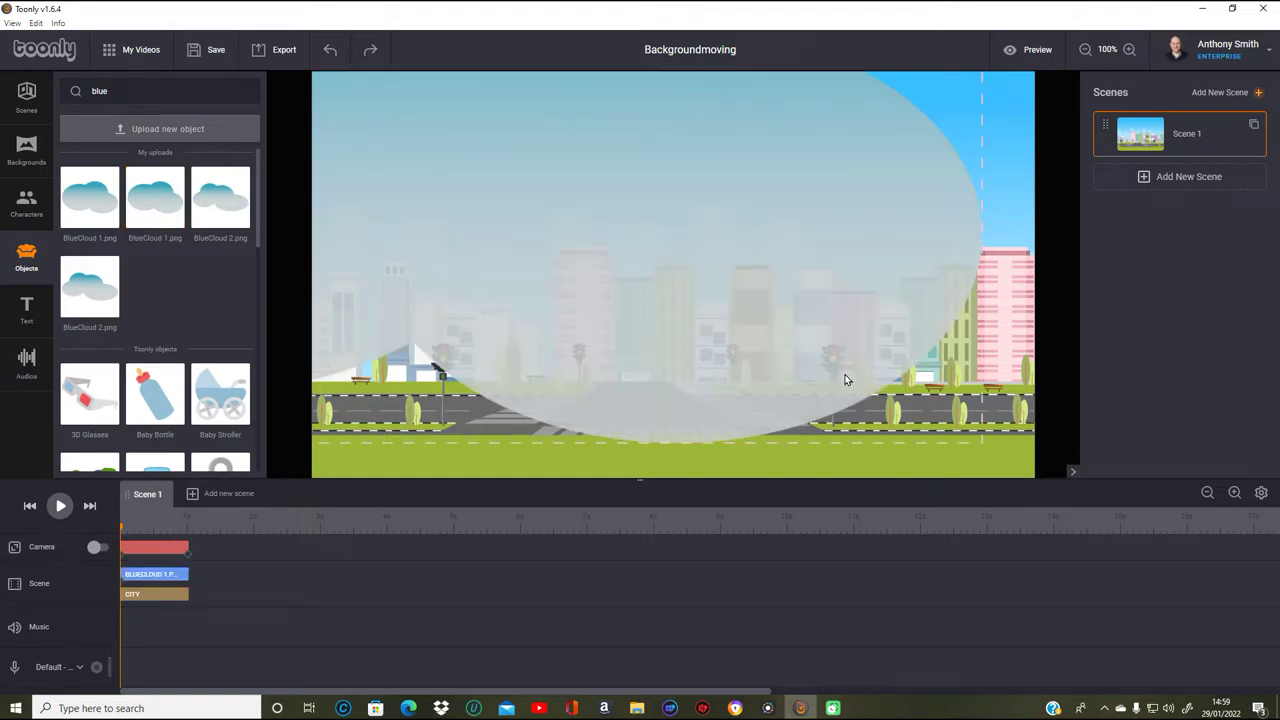
- Shrink the BlueCloud 1 object to a small cloud in the upper-left corner of the city sky
click(840, 372)
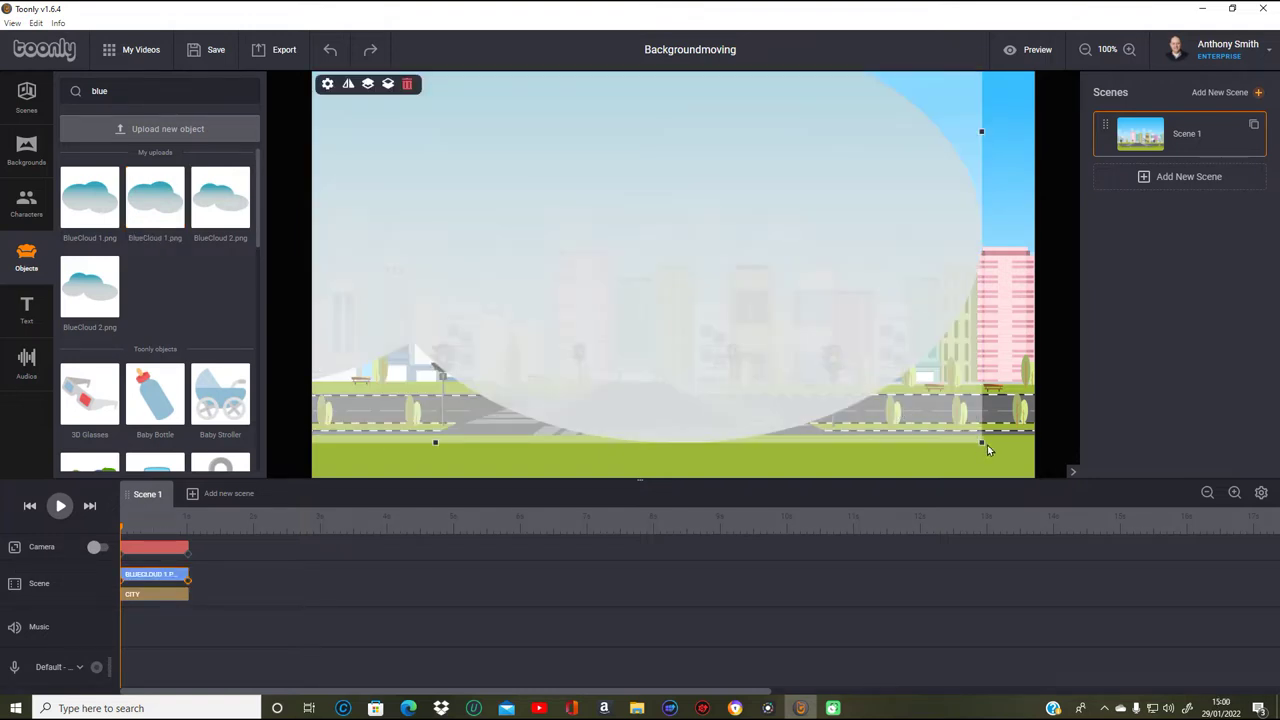
drag(981, 443, 840, 350)
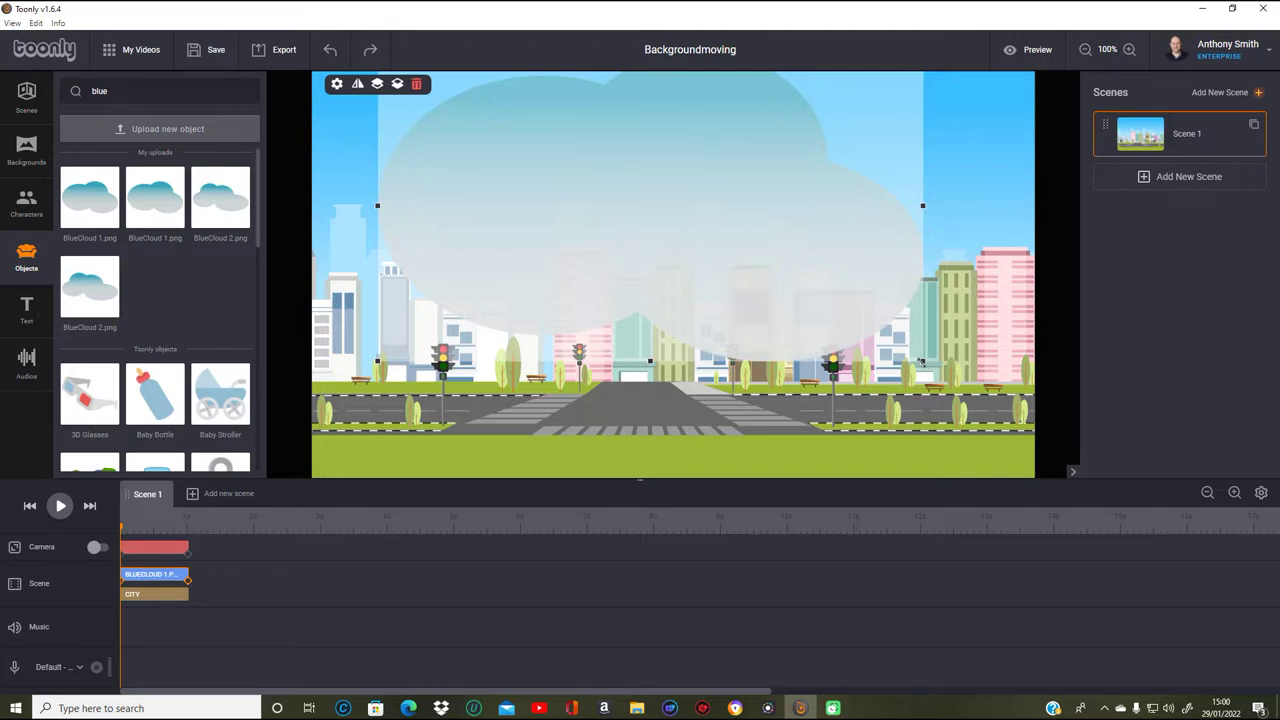
drag(922, 362, 391, 125)
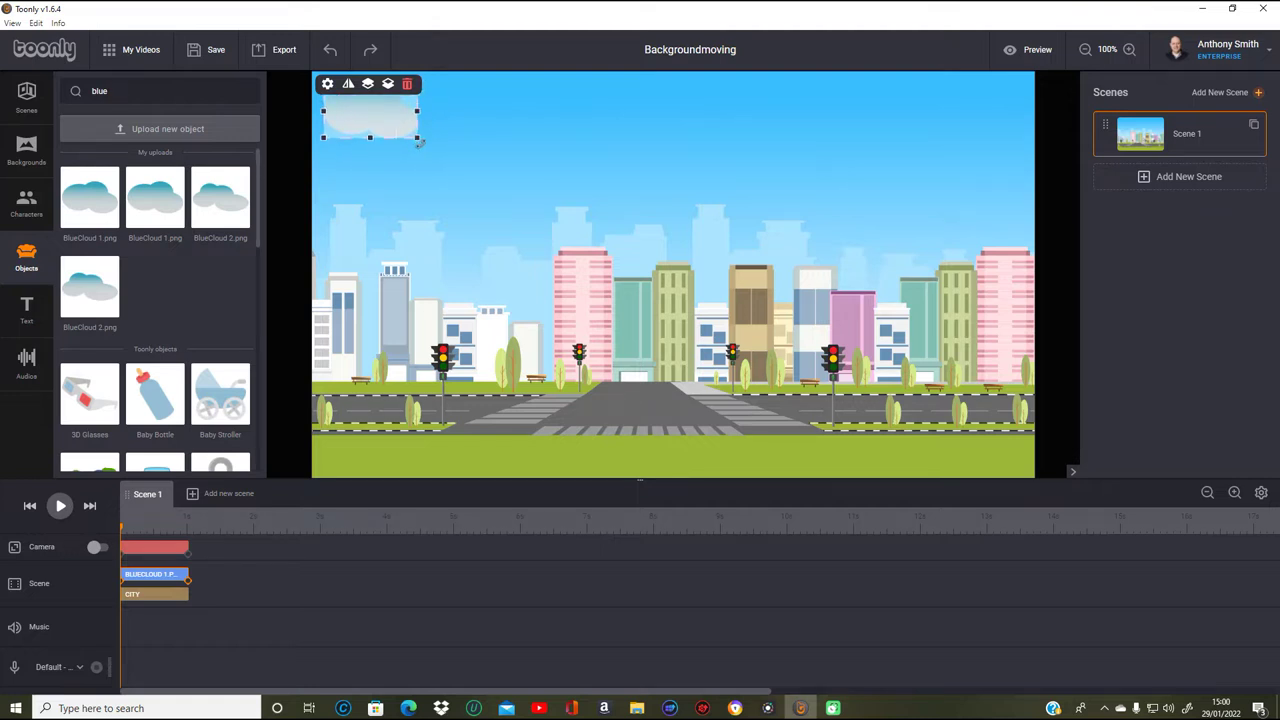
drag(418, 145, 403, 130)
click(490, 170)
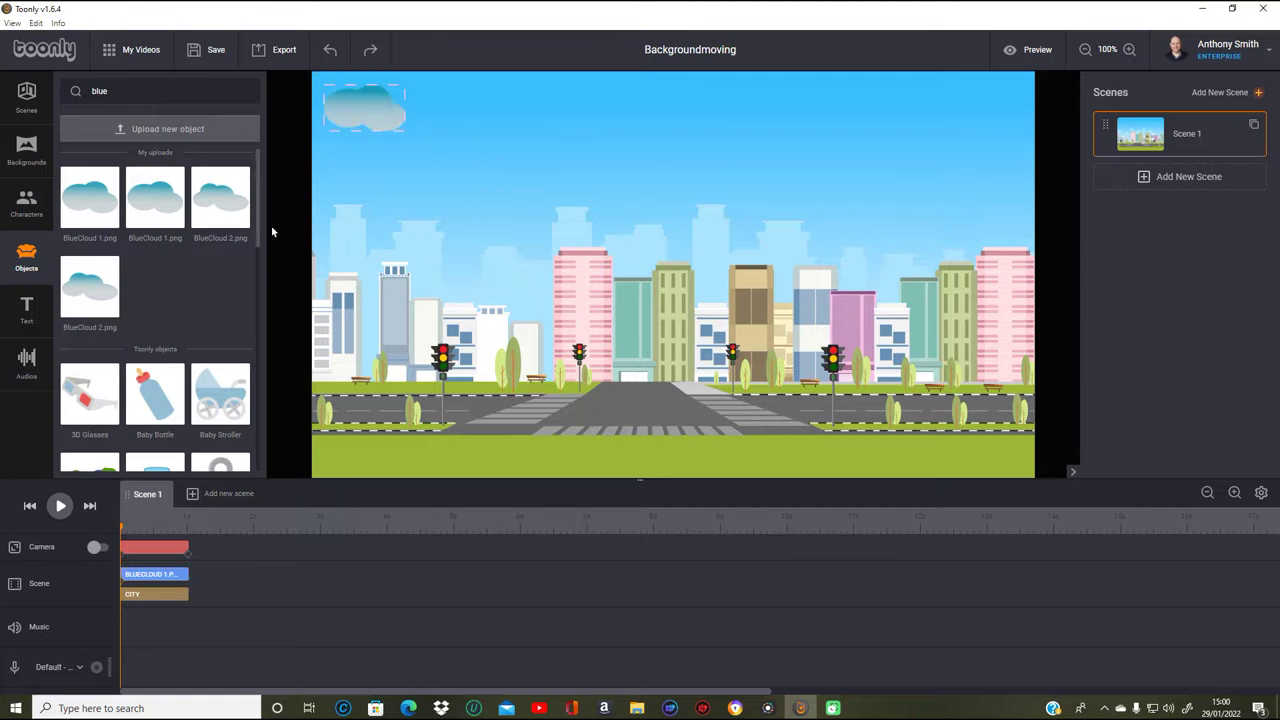
- Add BlueCloud 2.png to the scene and shrink it to a small cloud below and to the right of the first one
drag(220, 205, 445, 240)
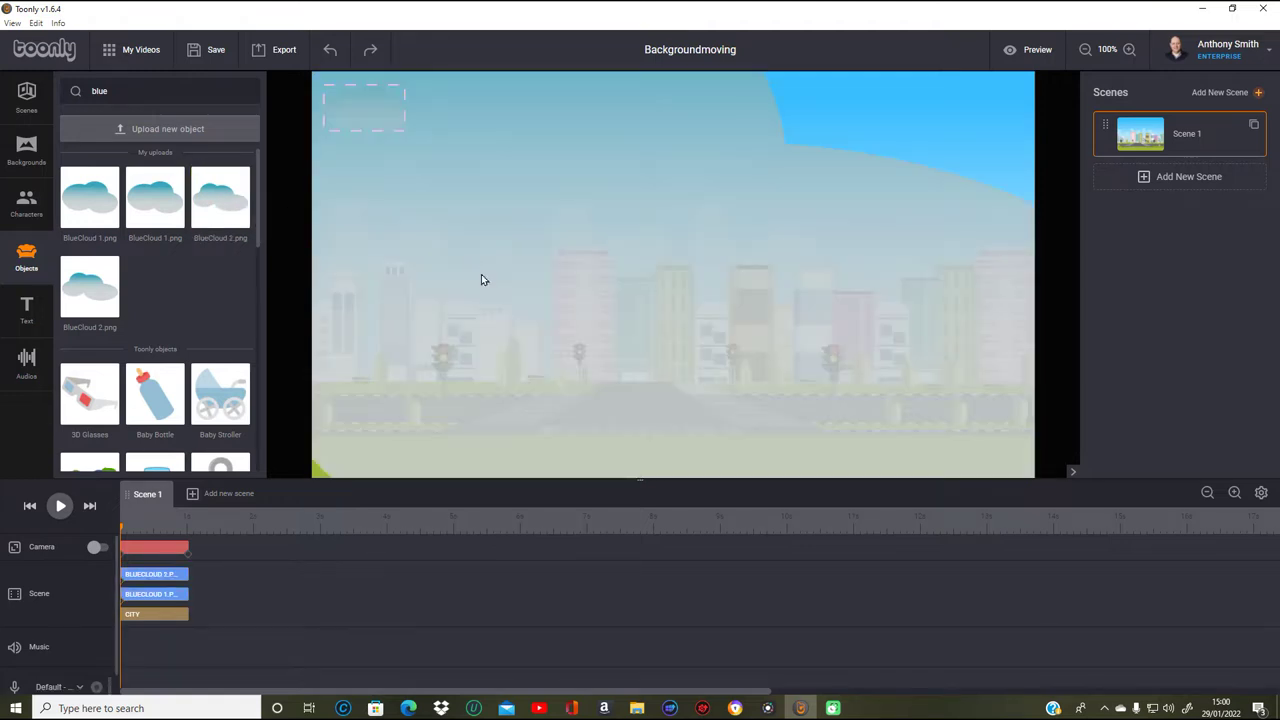
drag(938, 418, 505, 223)
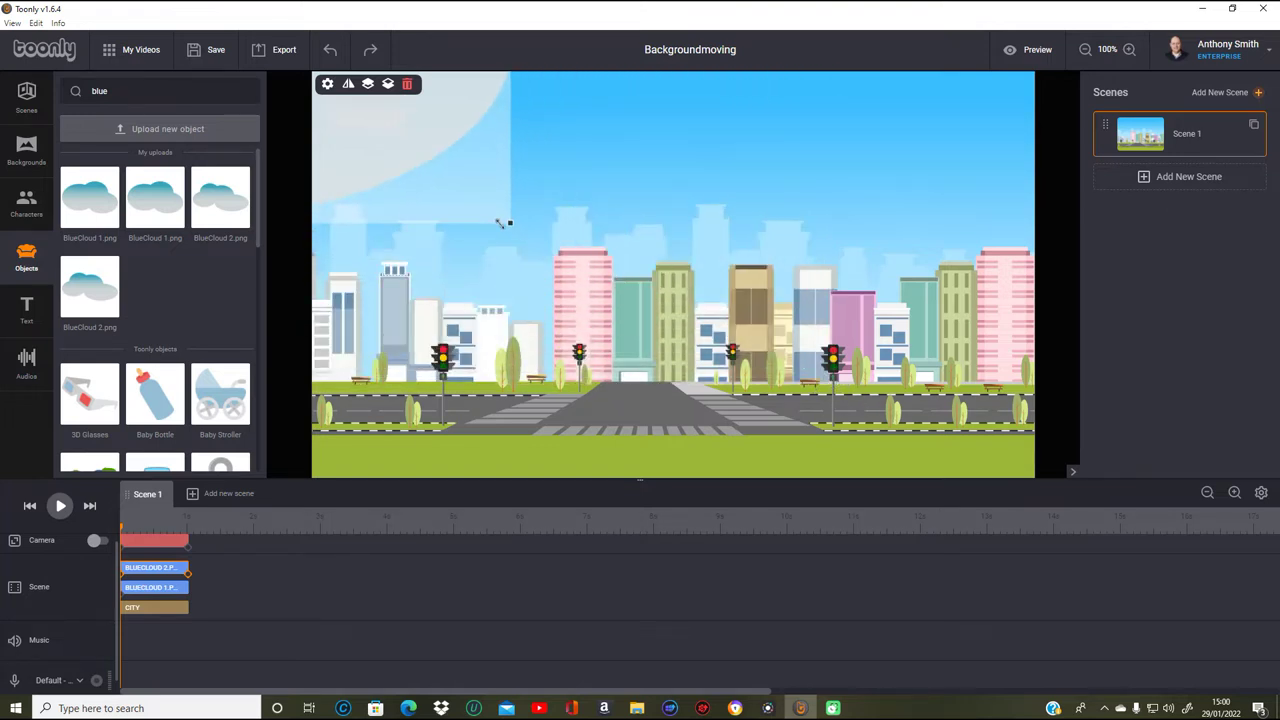
key(ctrl+z)
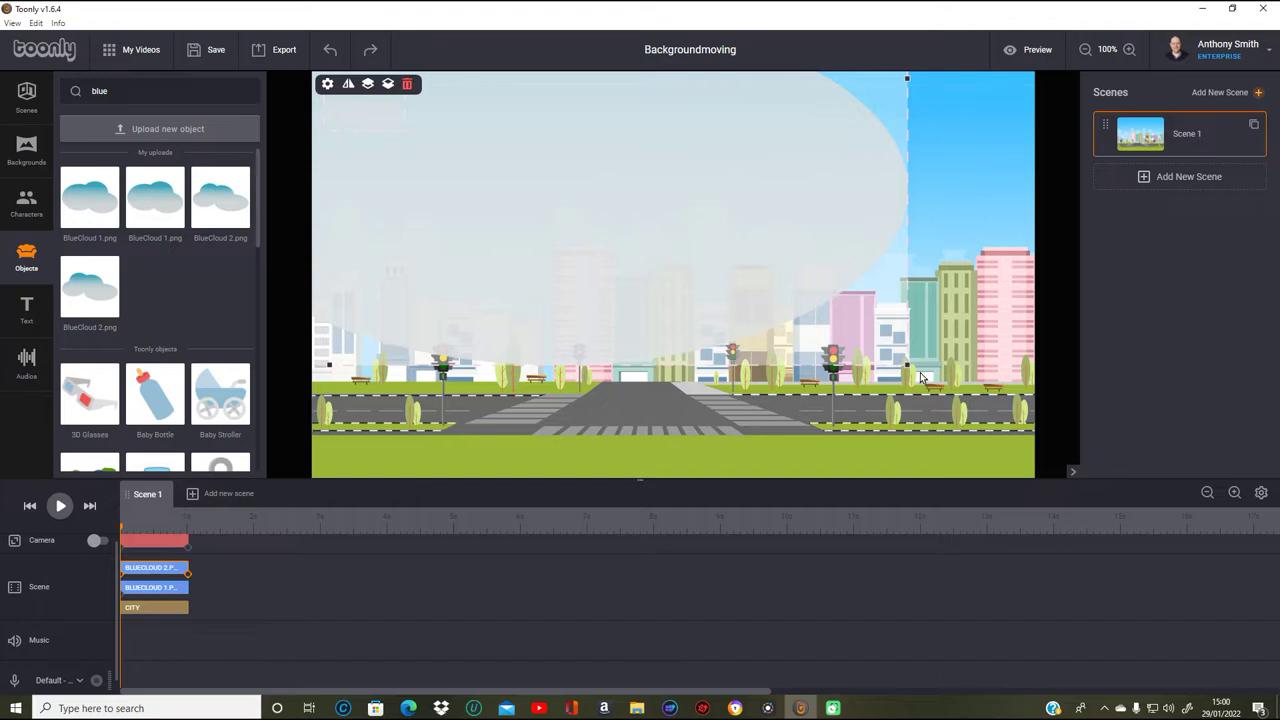
drag(907, 370, 840, 314)
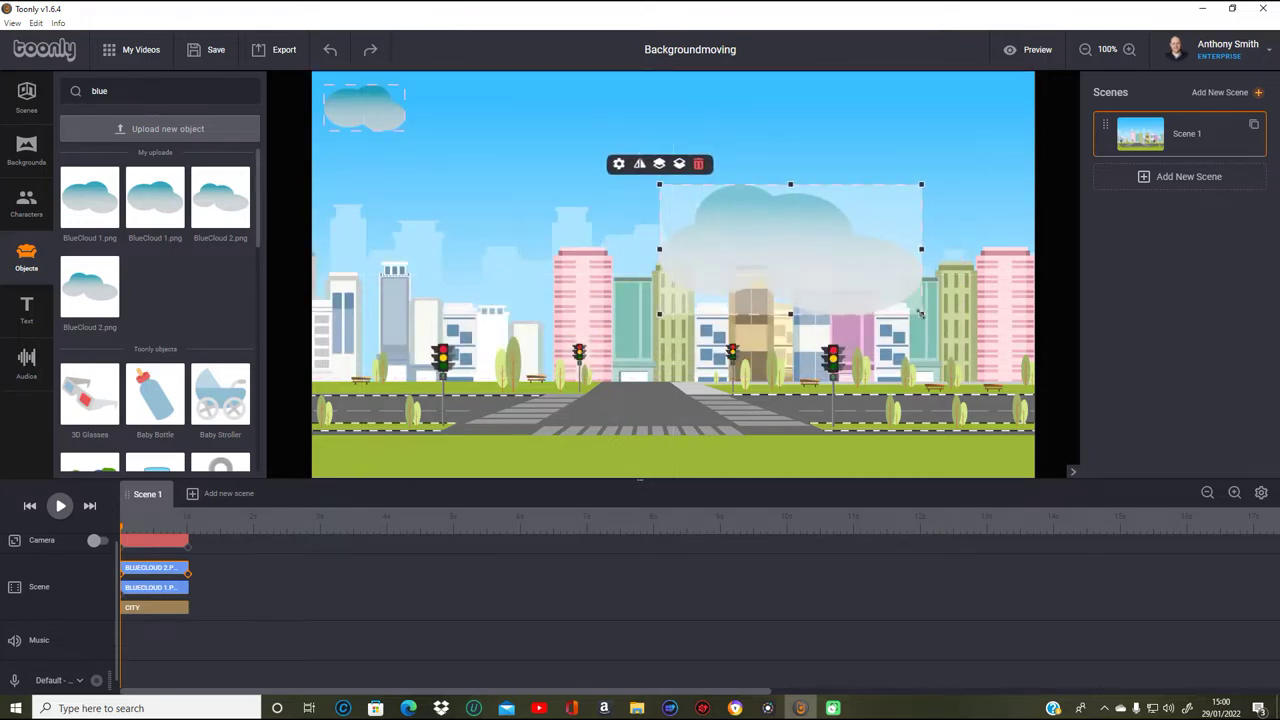
drag(922, 318, 512, 168)
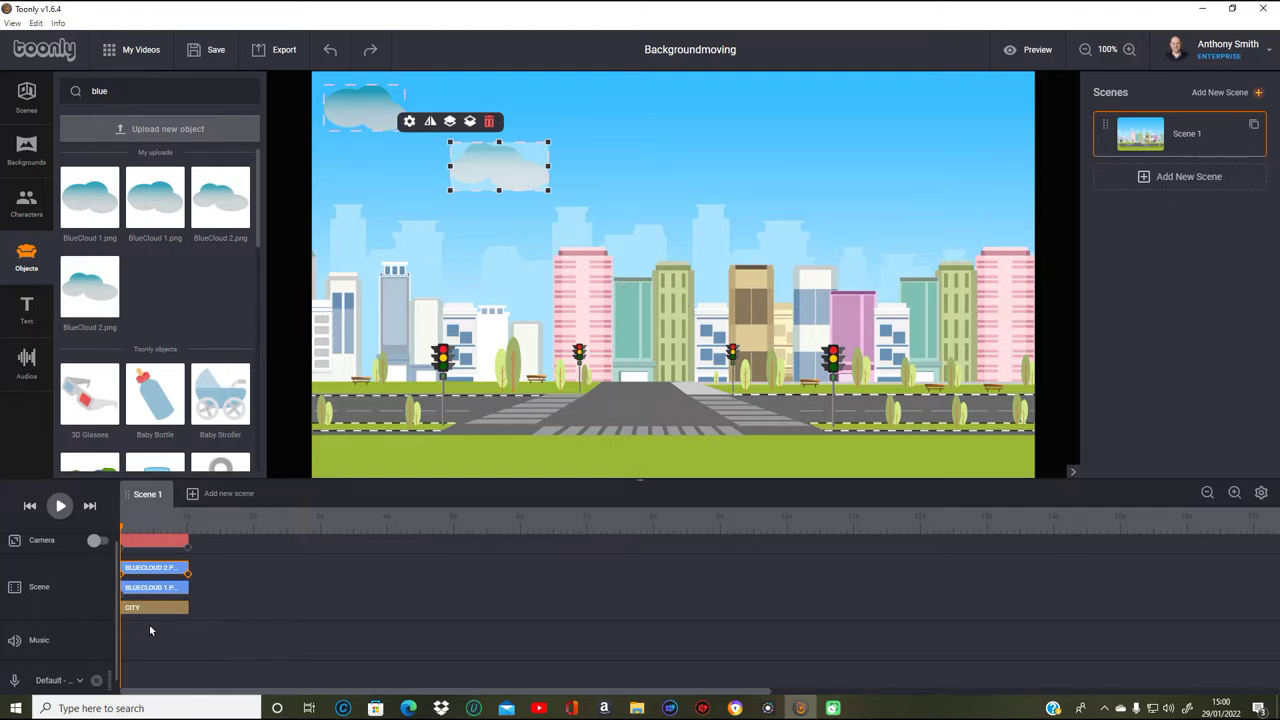
- Extend the City background clip on the timeline to 60 seconds and set it to stick to the end
drag(187, 607, 1275, 607)
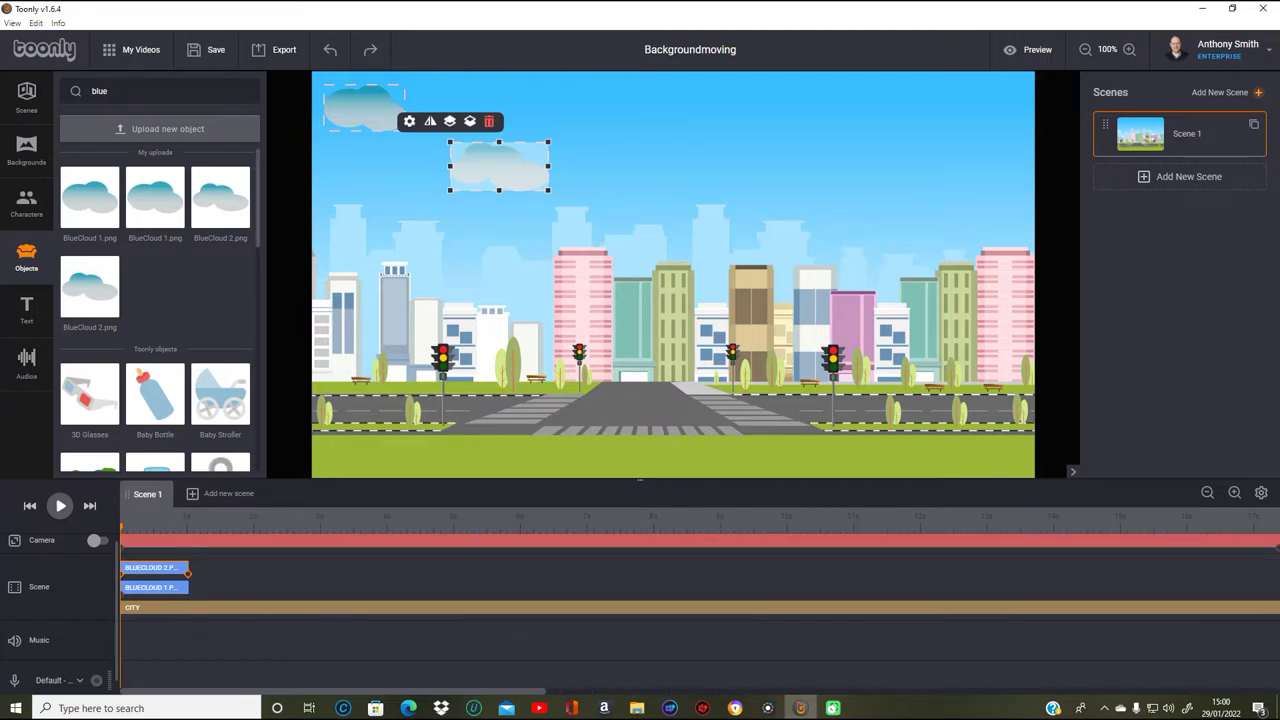
drag(531, 693, 911, 693)
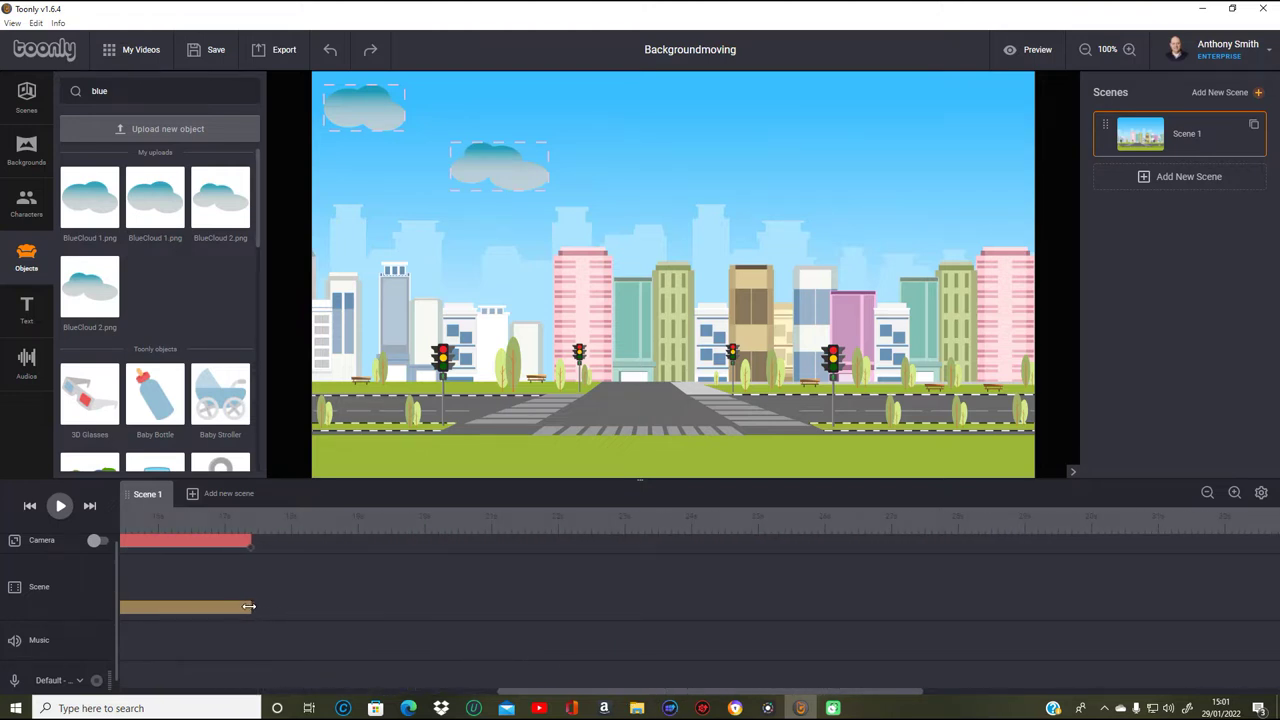
drag(249, 606, 1278, 606)
drag(713, 697, 980, 712)
drag(302, 607, 1228, 607)
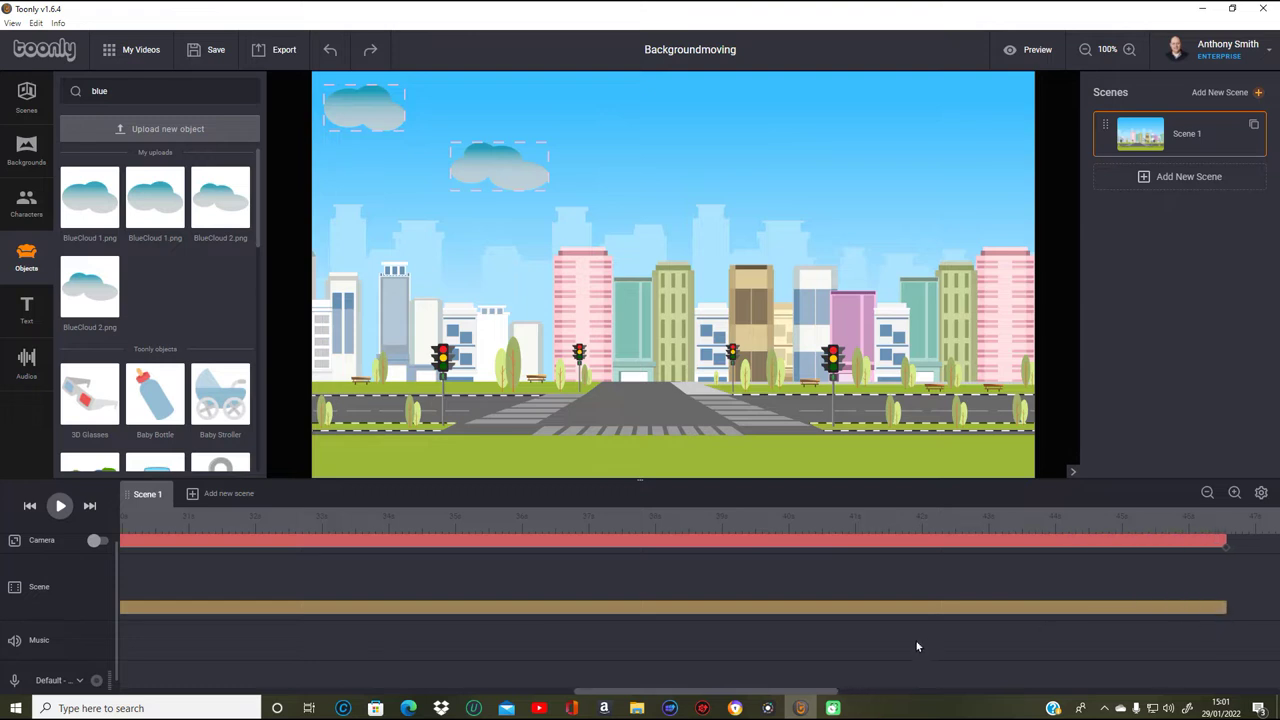
drag(831, 694, 1026, 697)
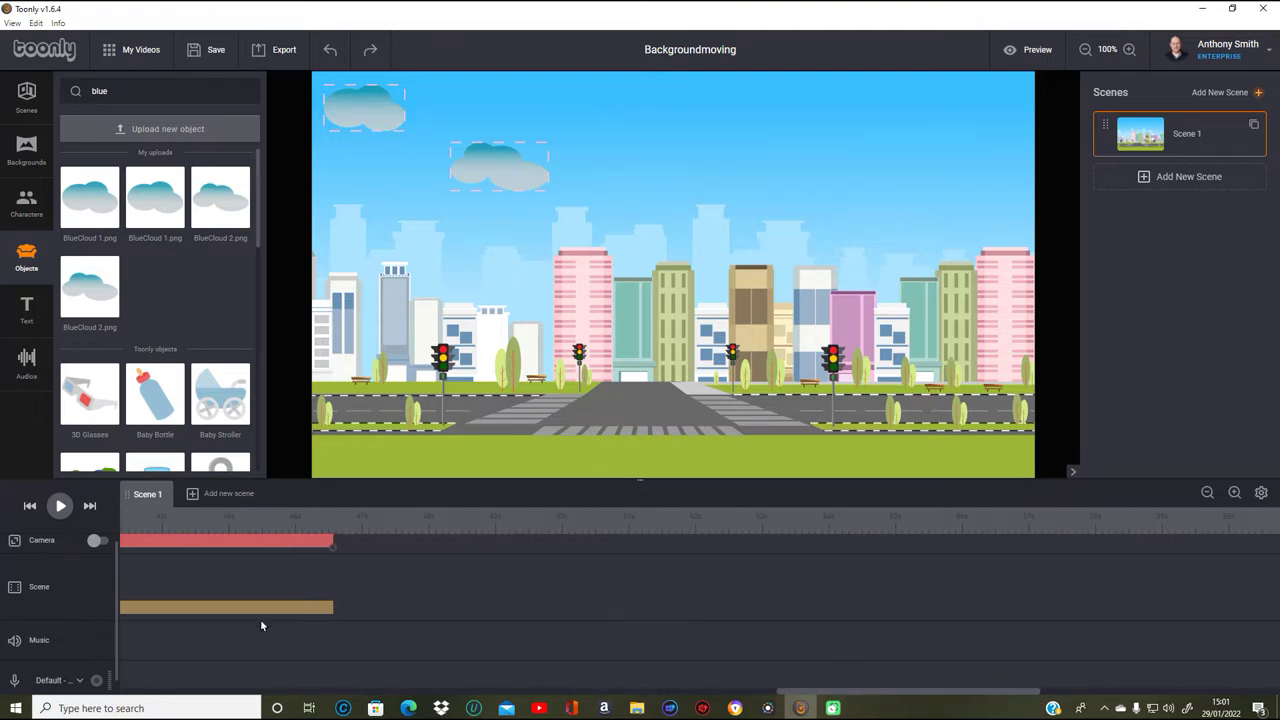
drag(325, 607, 1230, 610)
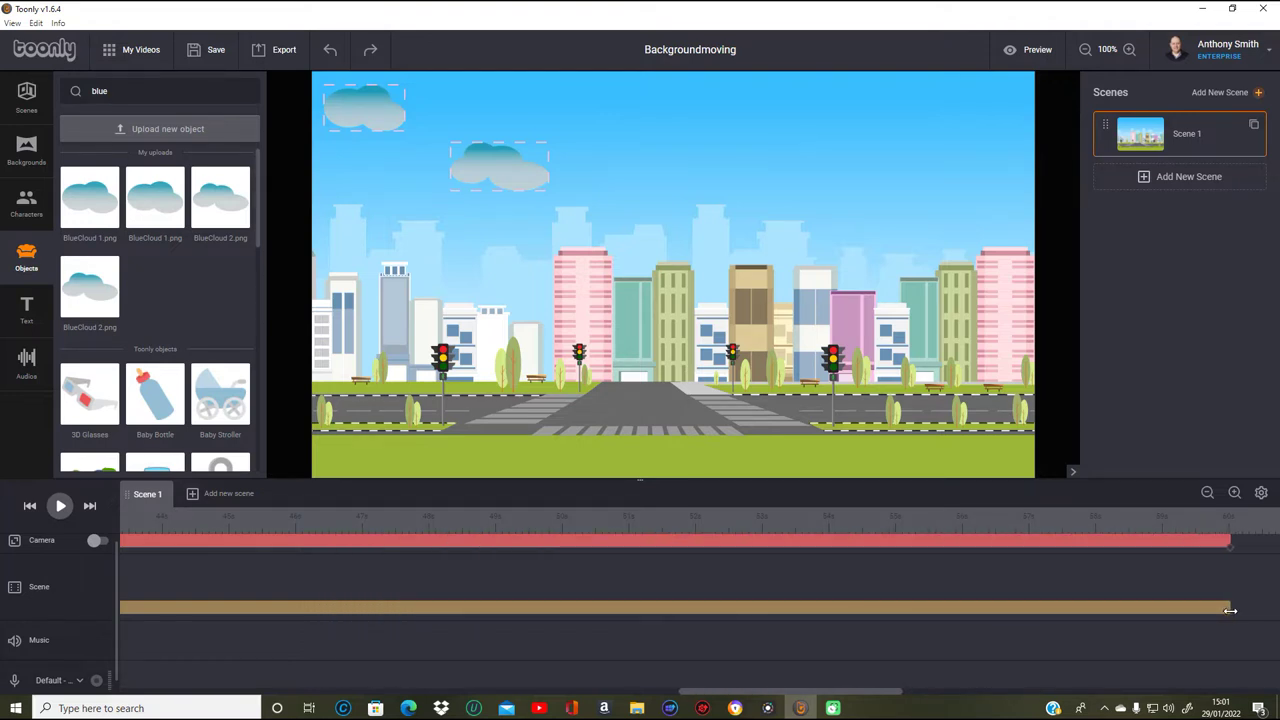
click(1162, 607)
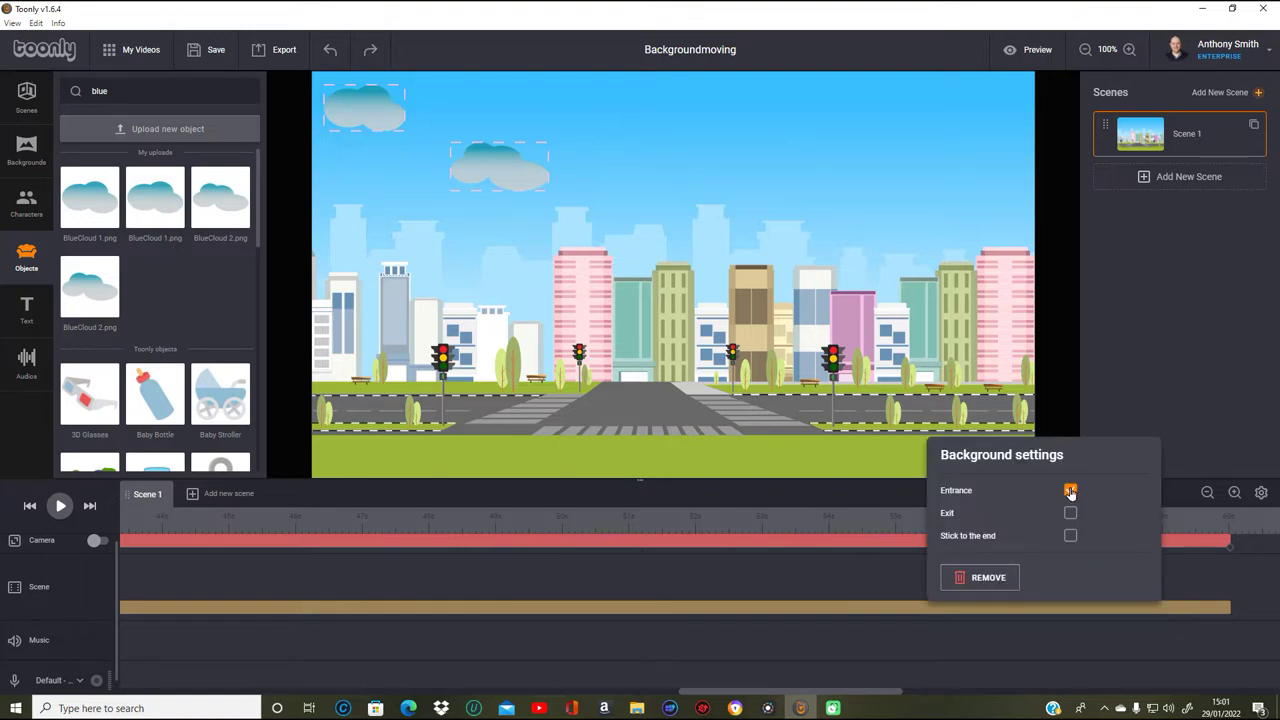
click(1071, 536)
- Set both the In Effect and the Out Effect of the BlueCloud 2 clip to Instant
drag(878, 693, 296, 670)
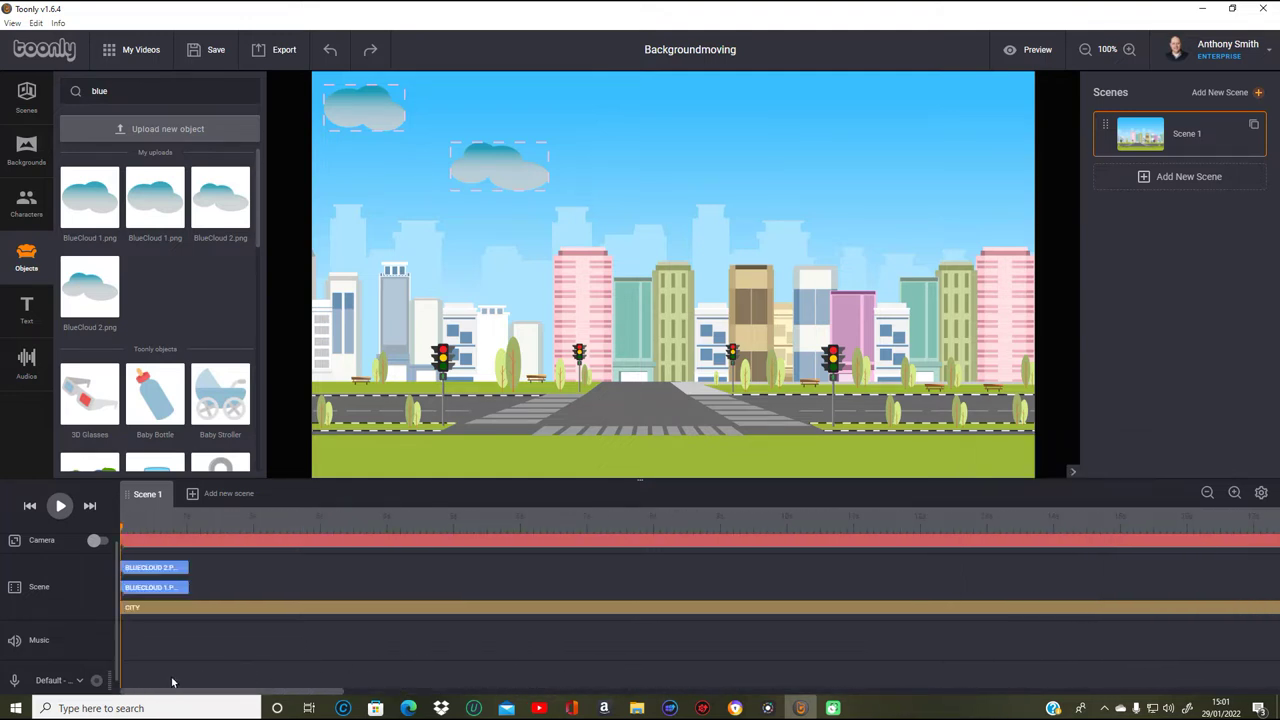
click(147, 568)
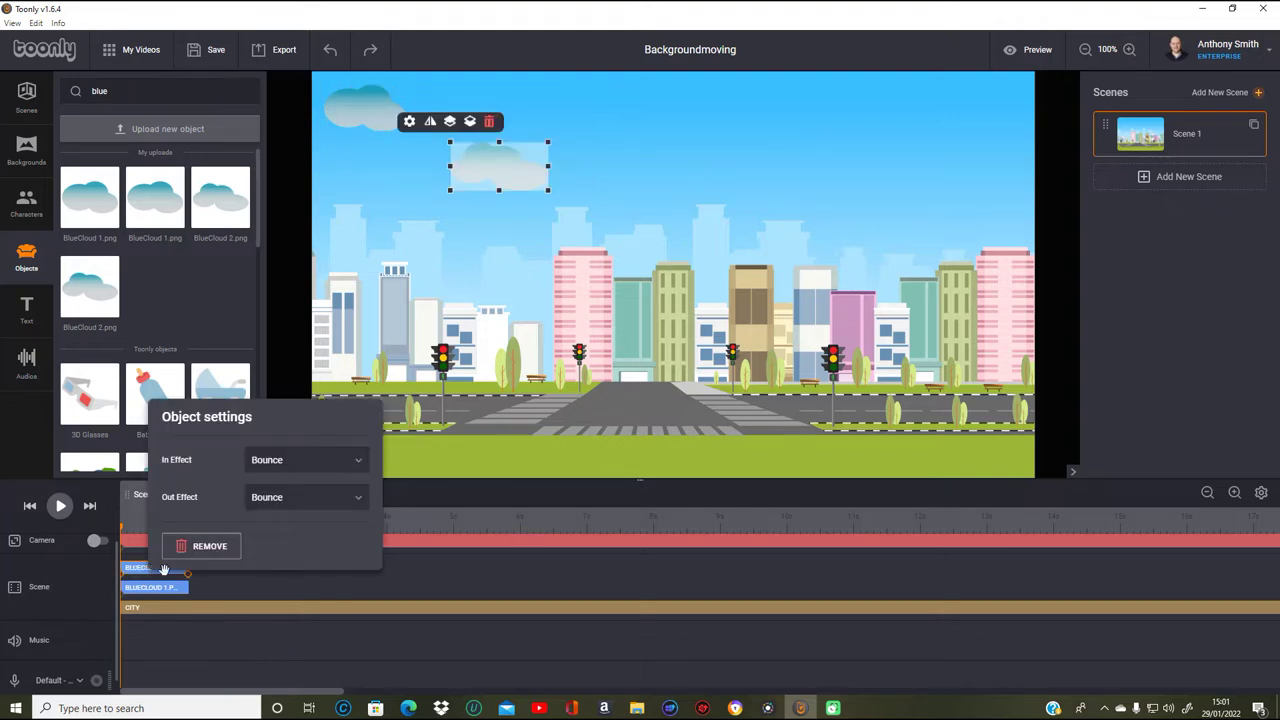
click(352, 463)
click(332, 505)
click(354, 505)
click(336, 521)
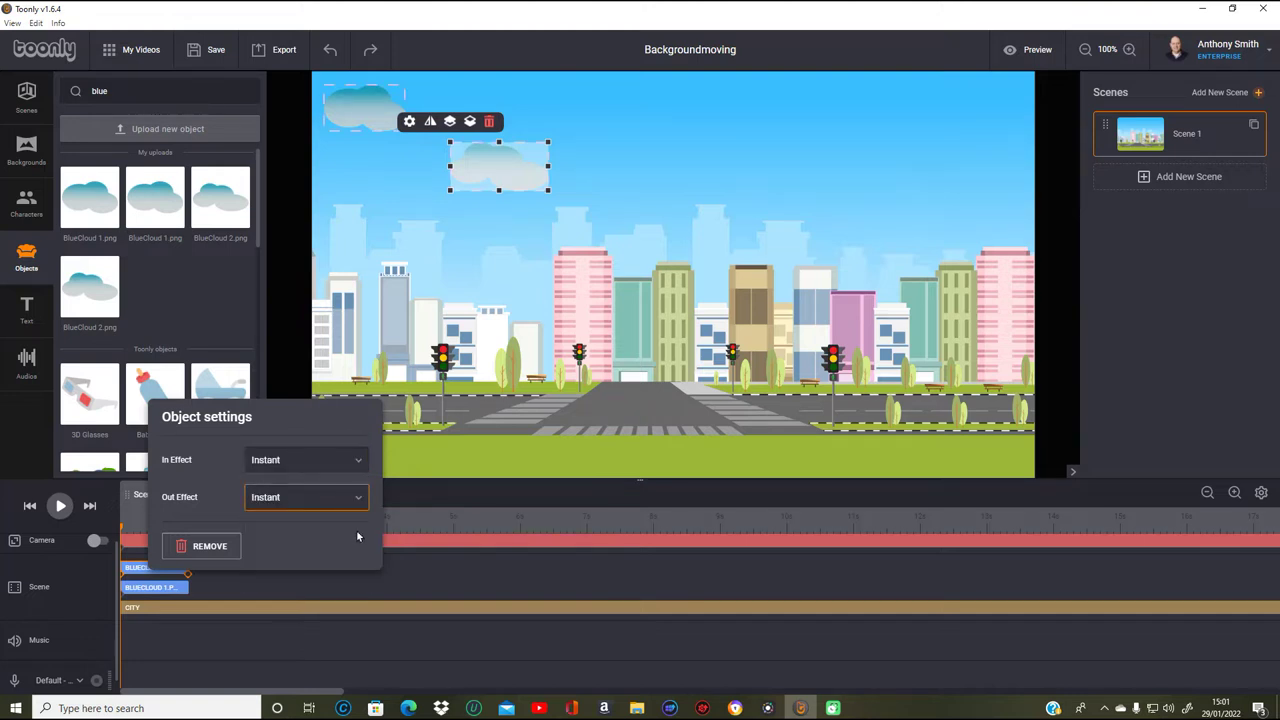
click(316, 596)
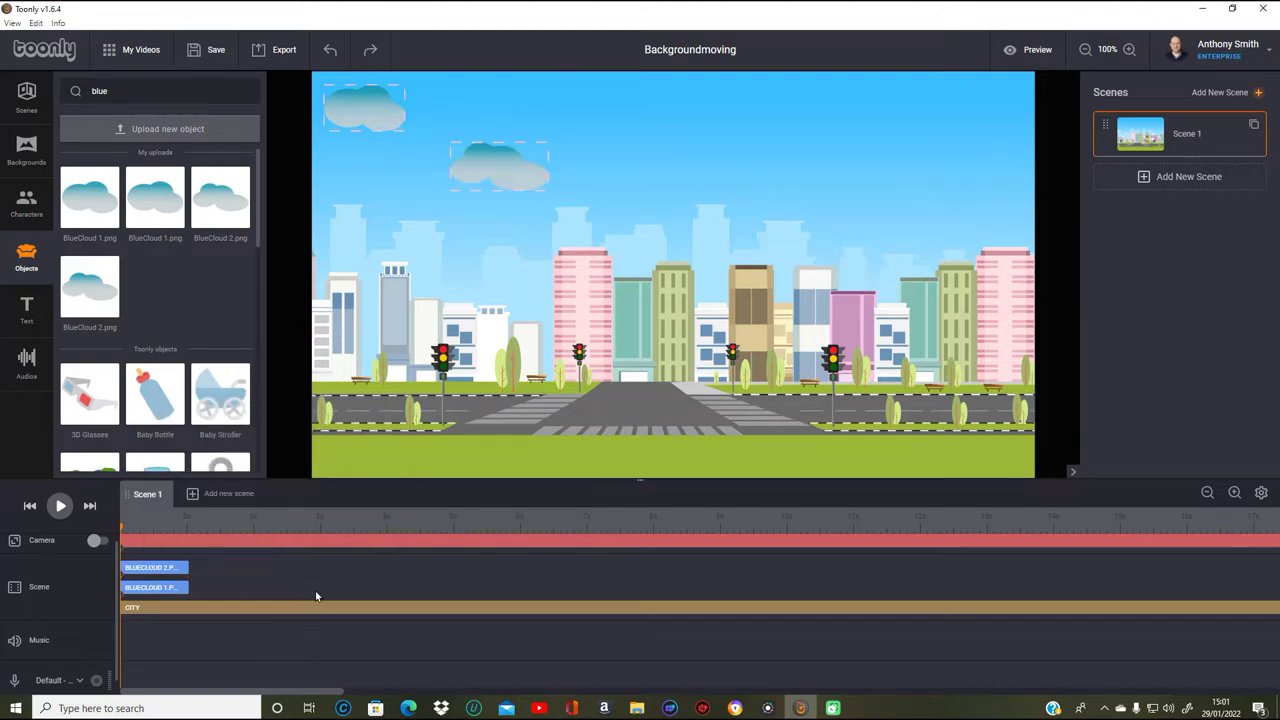
- Set both the In Effect and the Out Effect of the BlueCloud 1 clip to Instant
click(162, 590)
click(374, 484)
click(362, 512)
click(370, 520)
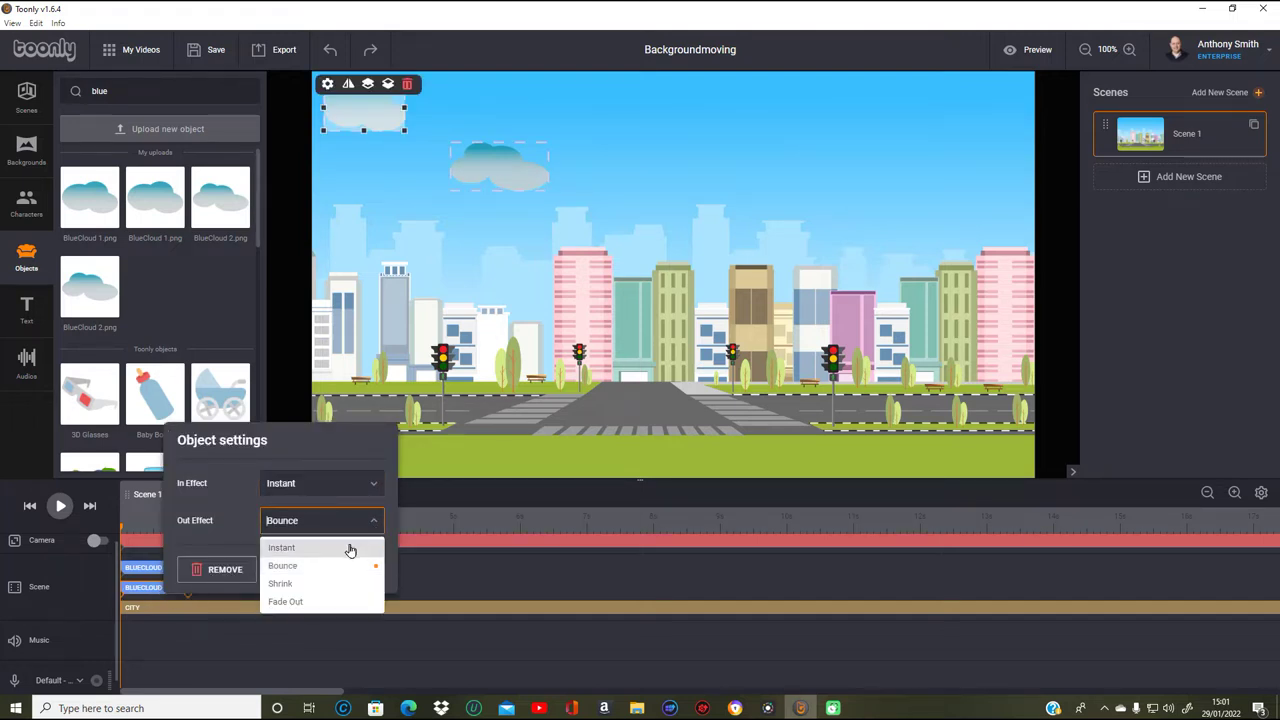
click(350, 548)
click(515, 594)
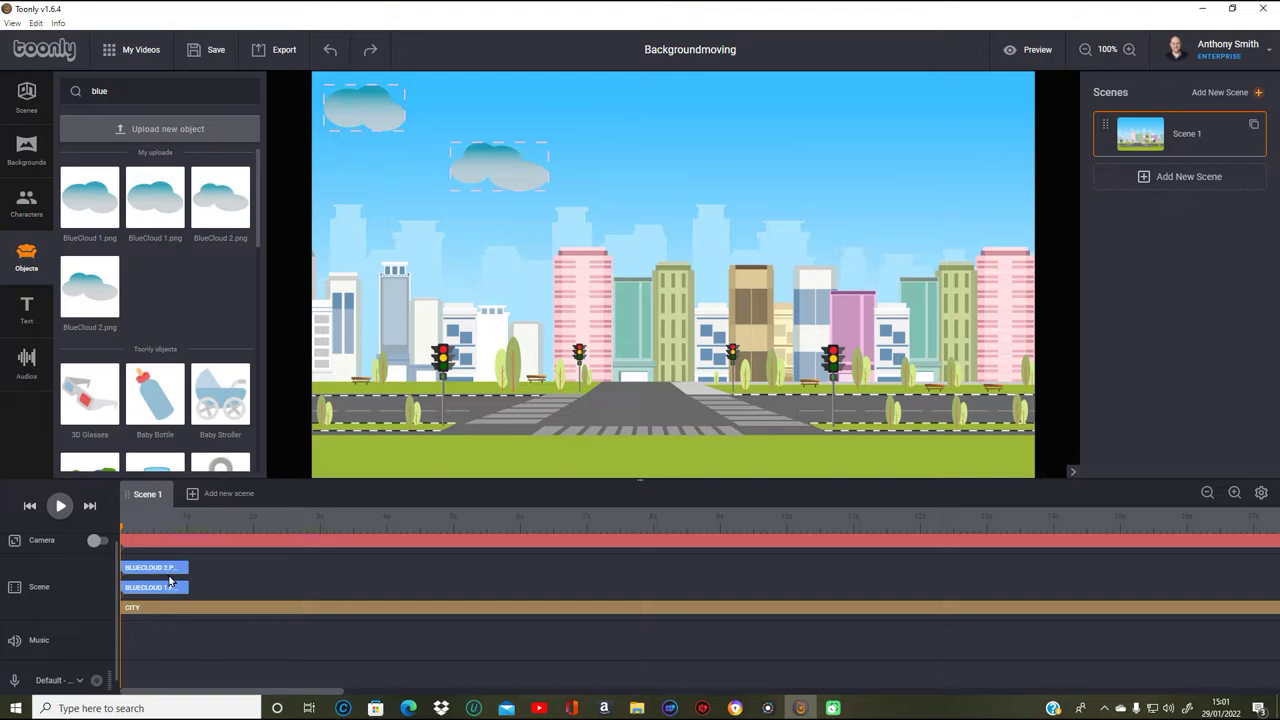
- Reposition and lengthen the cloud clips so BlueCloud 2 runs from 3 s to 13 s and BlueCloud 1 from 6 s to 16 s
drag(165, 569, 985, 570)
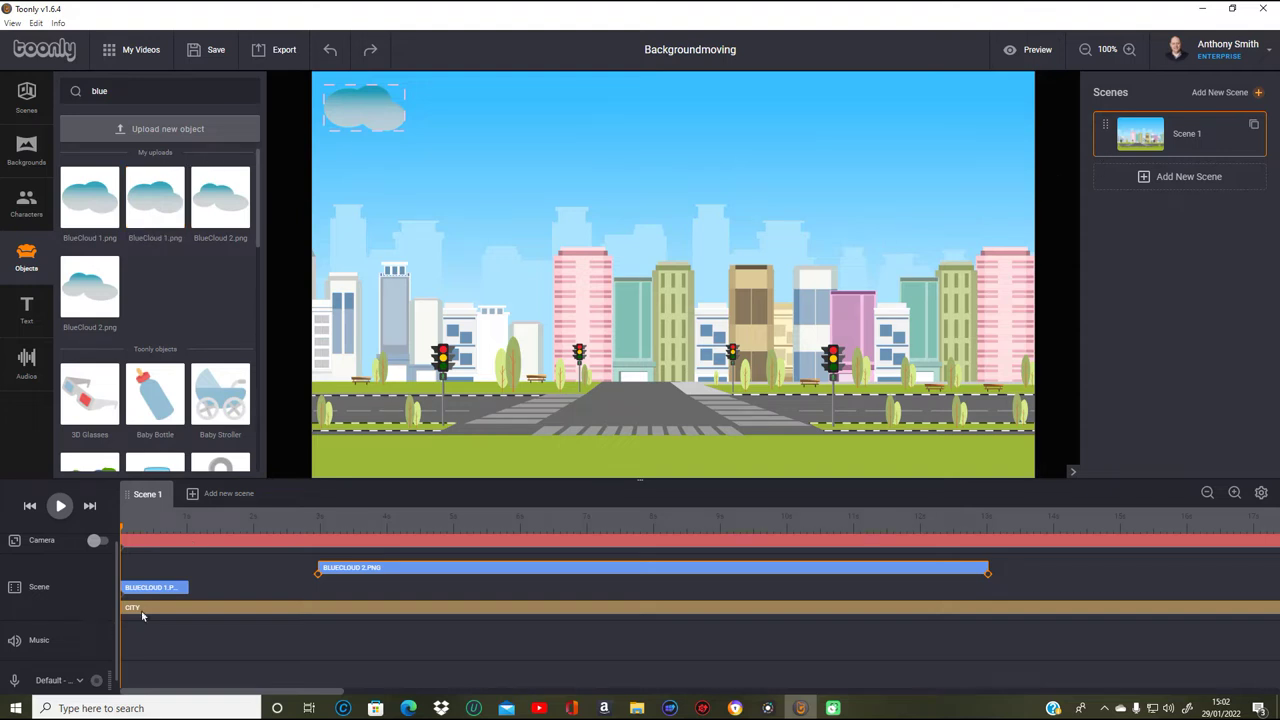
drag(148, 588, 683, 603)
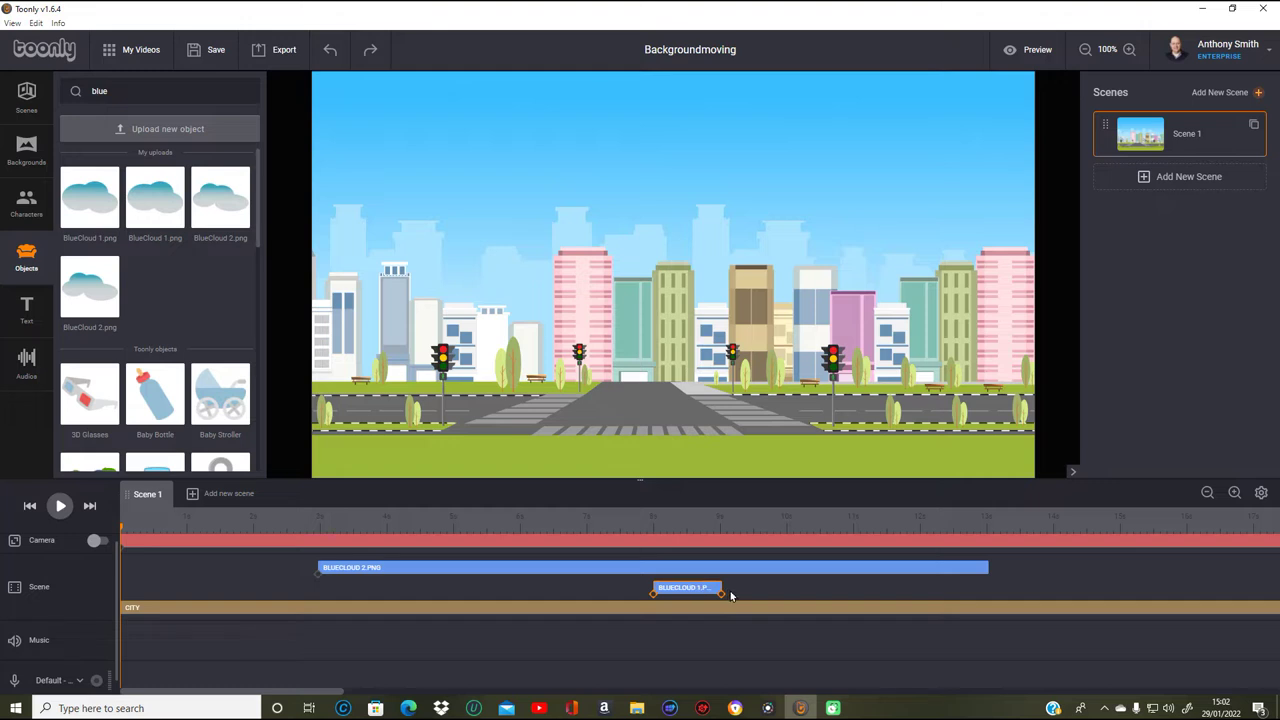
drag(702, 589, 1158, 593)
drag(1177, 590, 1189, 590)
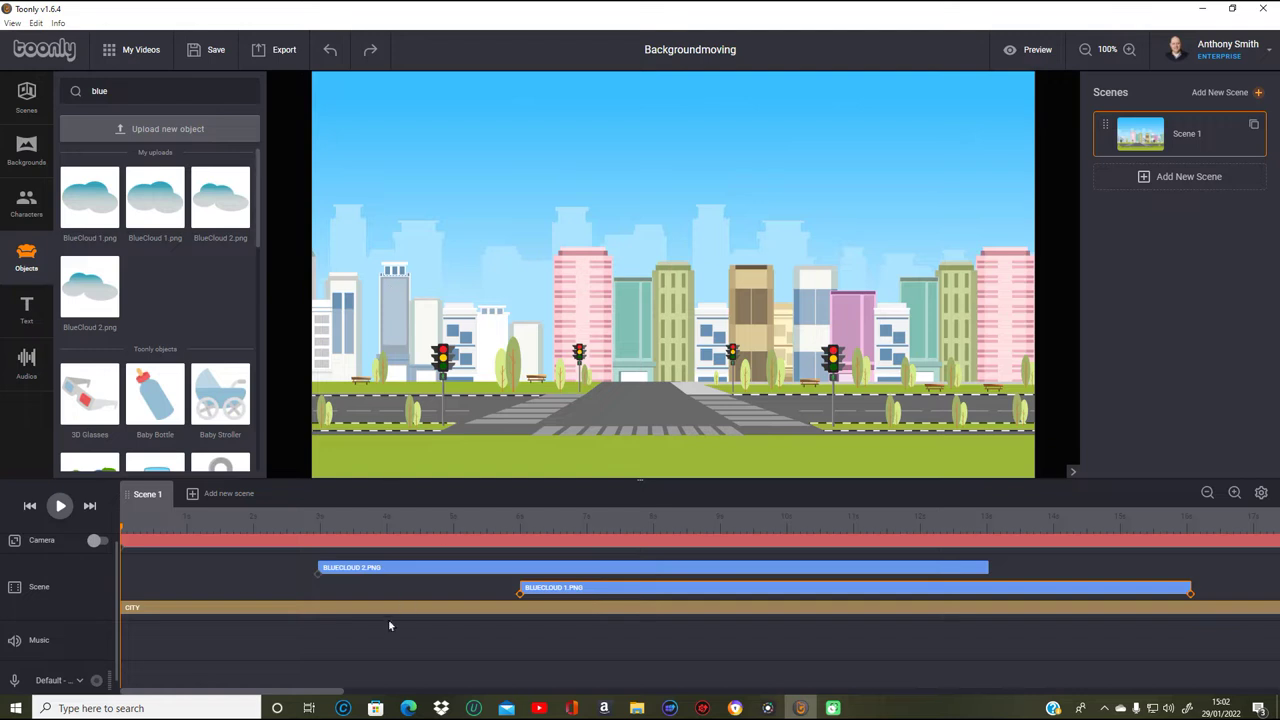
- Animate BlueCloud 2 across the sky, placing it beyond the canvas's left edge at its start keyframe and beyond the right edge at its end keyframe
click(321, 516)
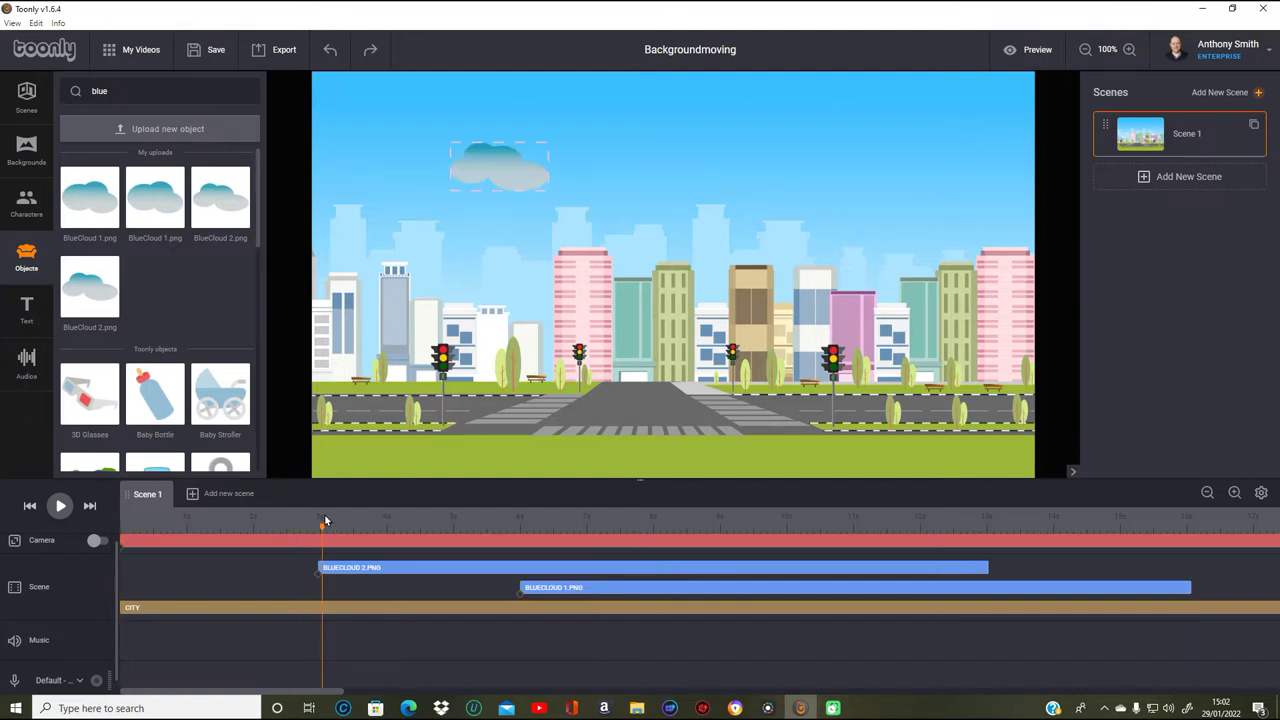
click(325, 576)
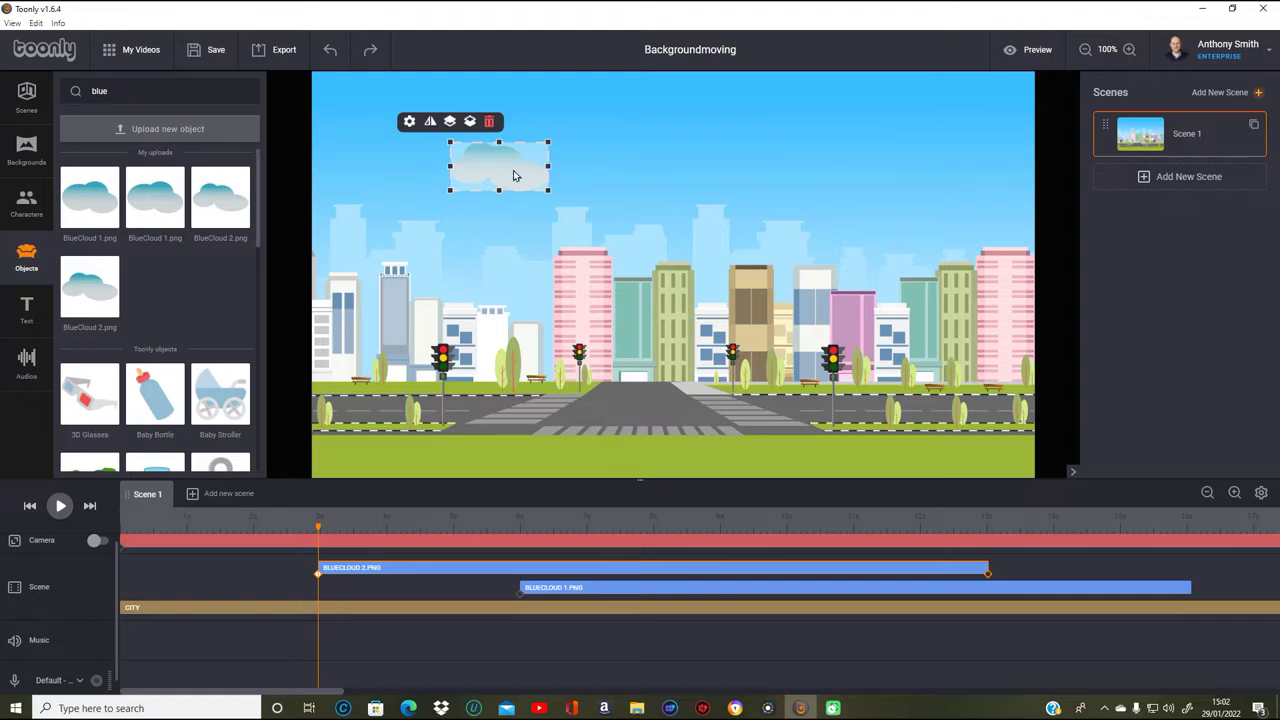
drag(509, 183, 254, 183)
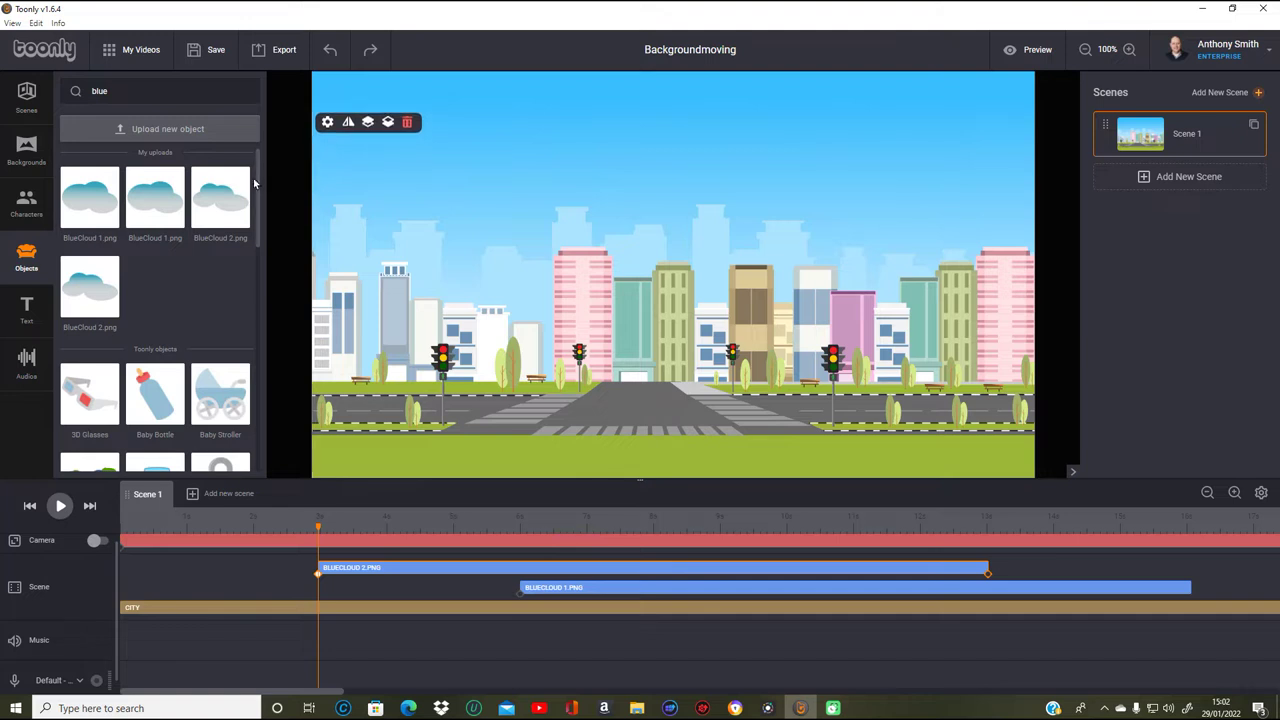
click(992, 586)
click(985, 568)
click(990, 575)
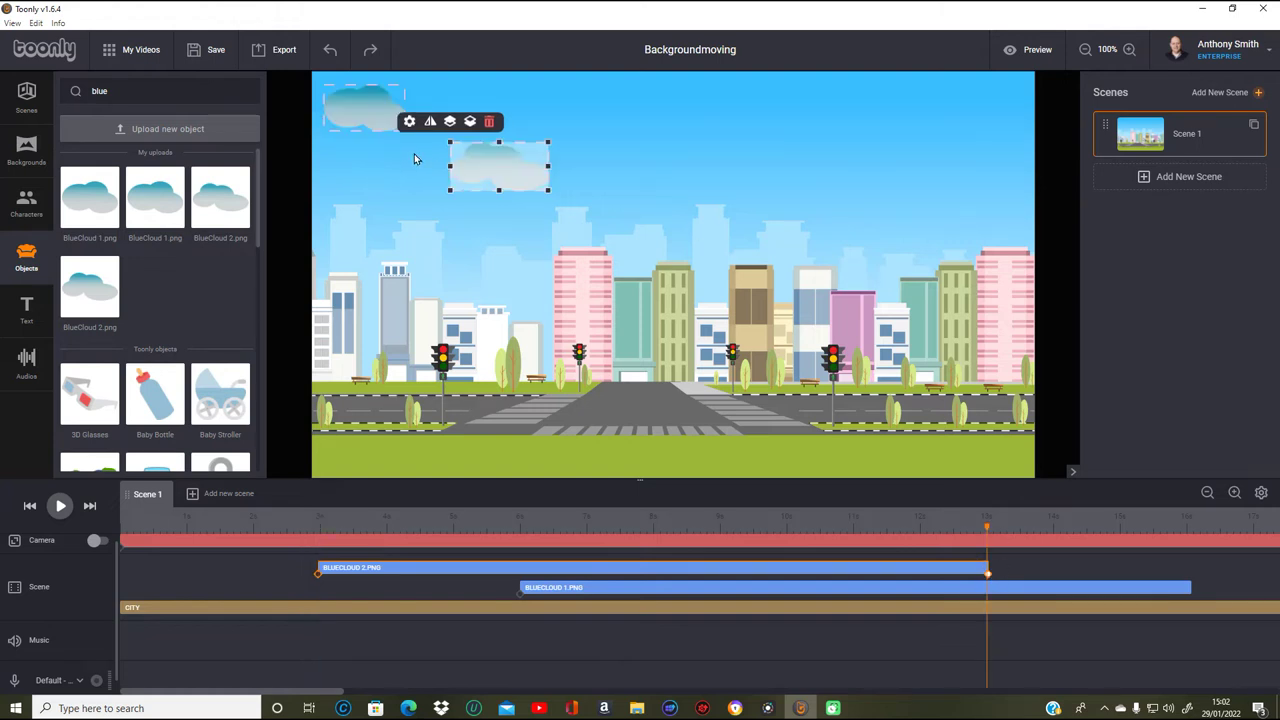
drag(492, 171, 1076, 184)
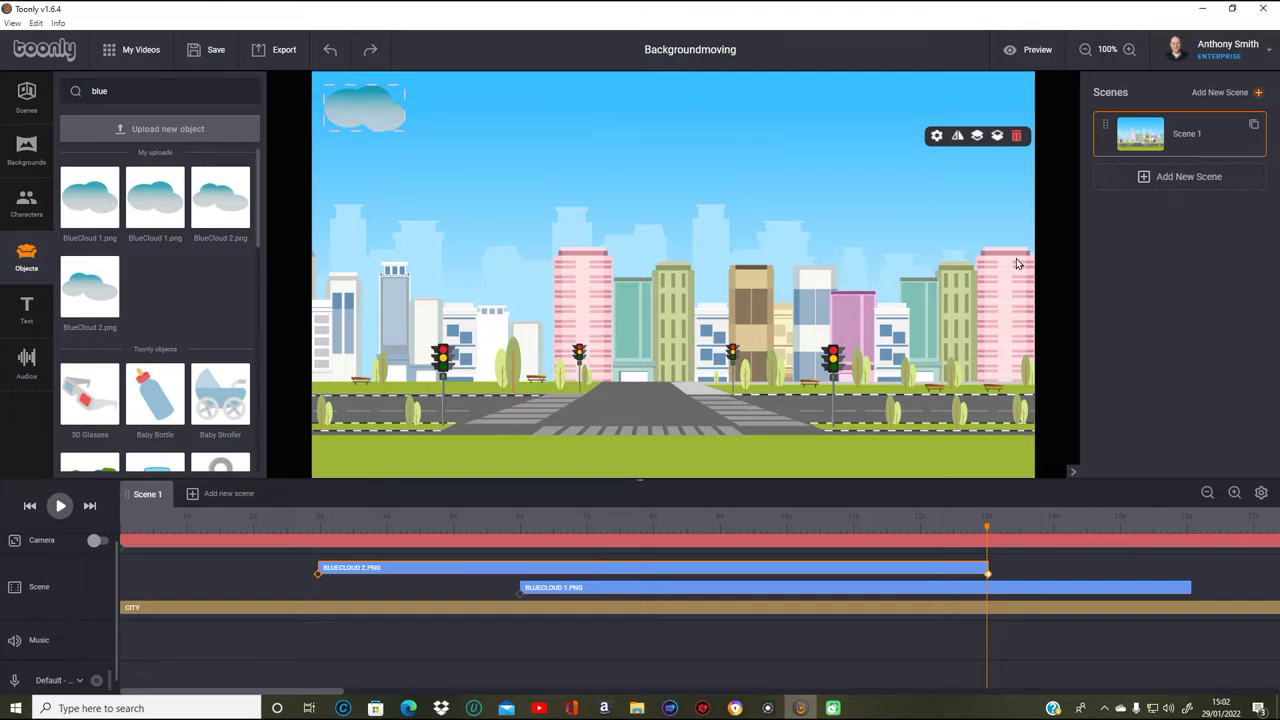
- Animate BlueCloud 1 across the sky, from beyond the canvas's left edge at its start keyframe to beyond the right edge at its end keyframe
click(526, 519)
click(520, 530)
drag(520, 530, 523, 531)
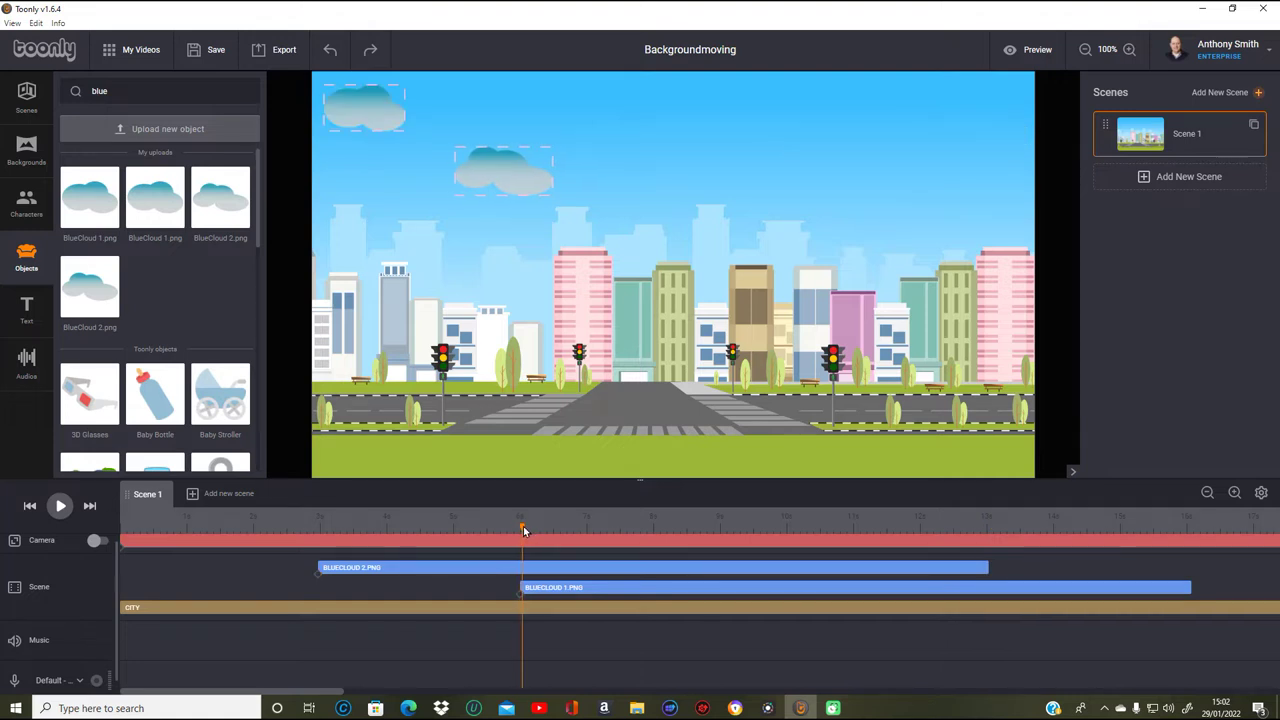
click(520, 598)
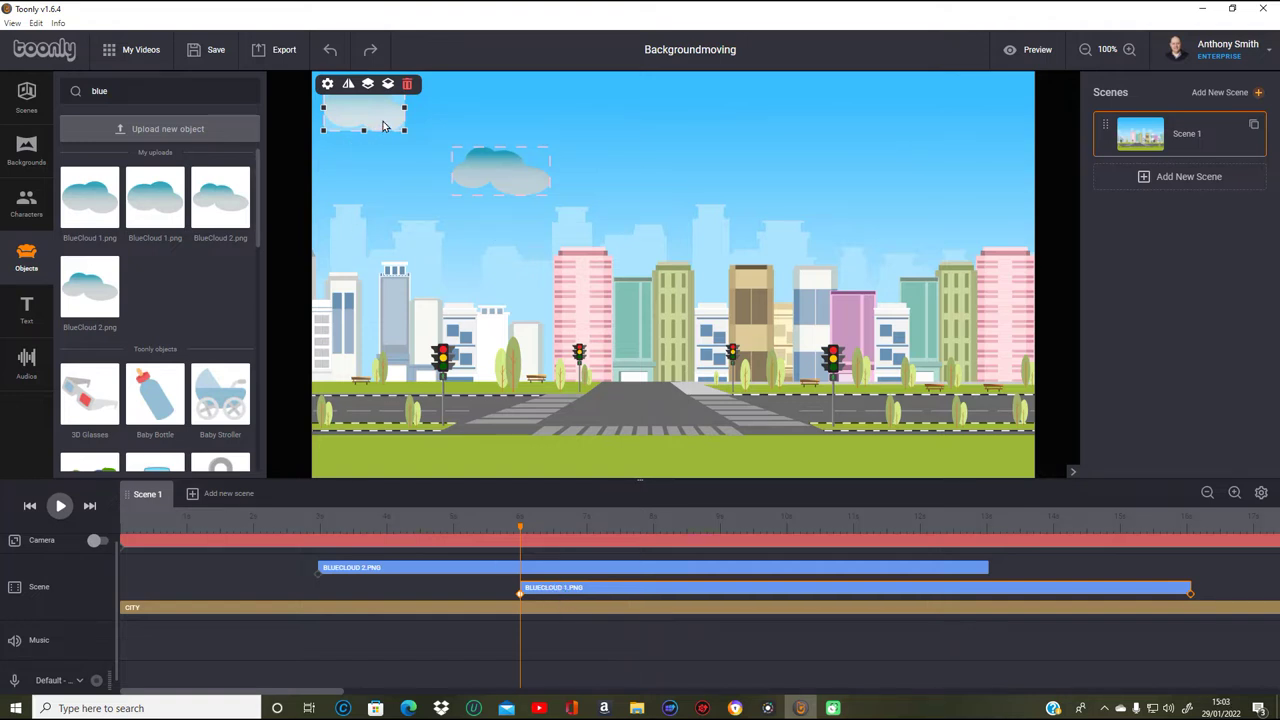
drag(379, 119, 260, 116)
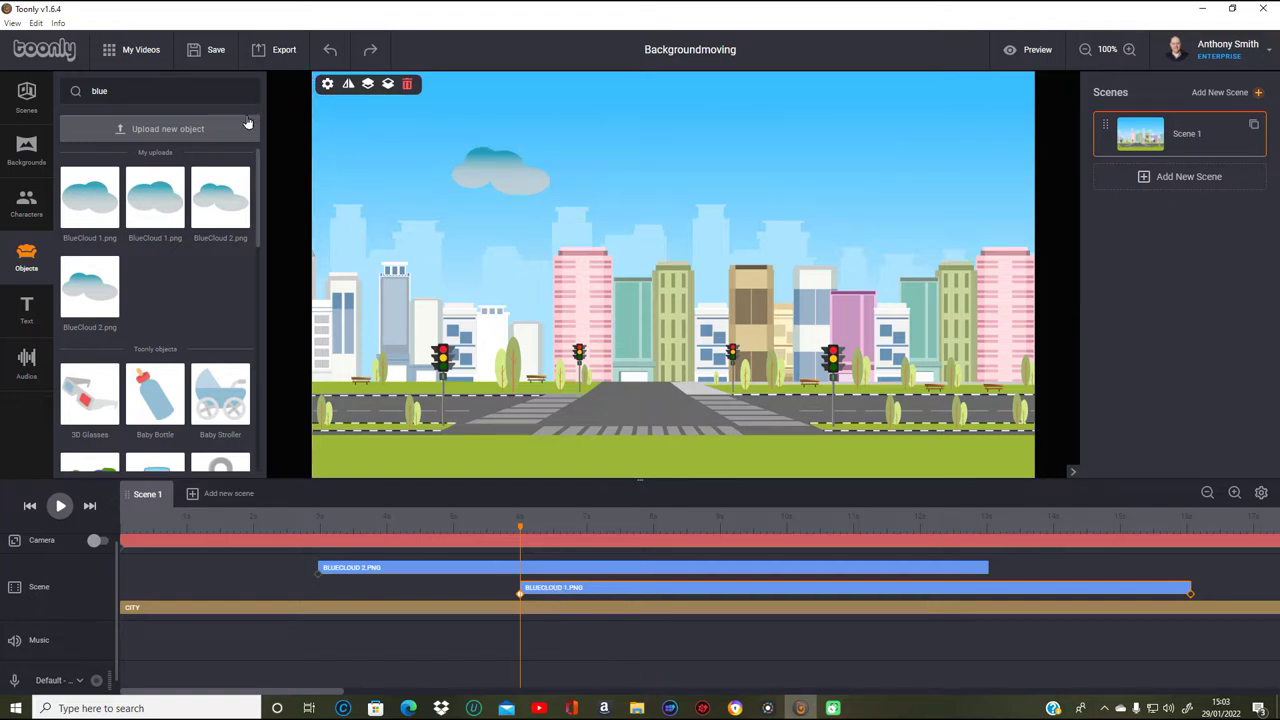
click(1190, 595)
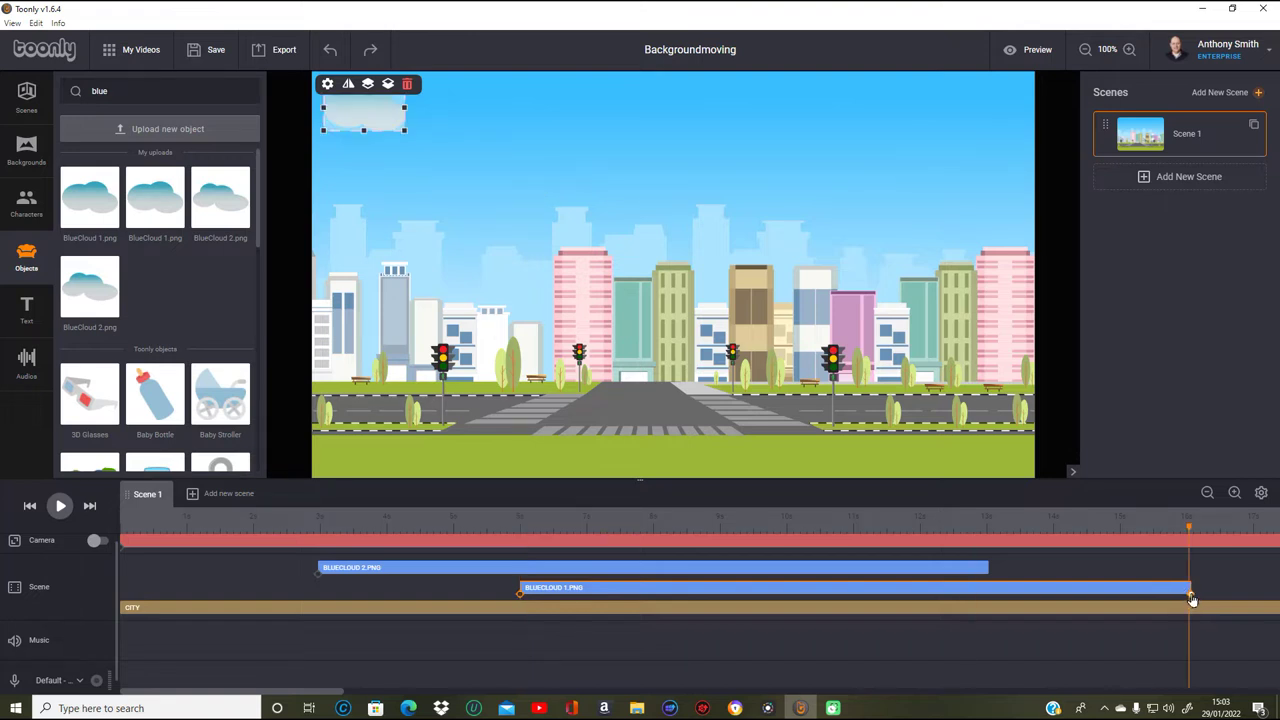
drag(378, 116, 1075, 118)
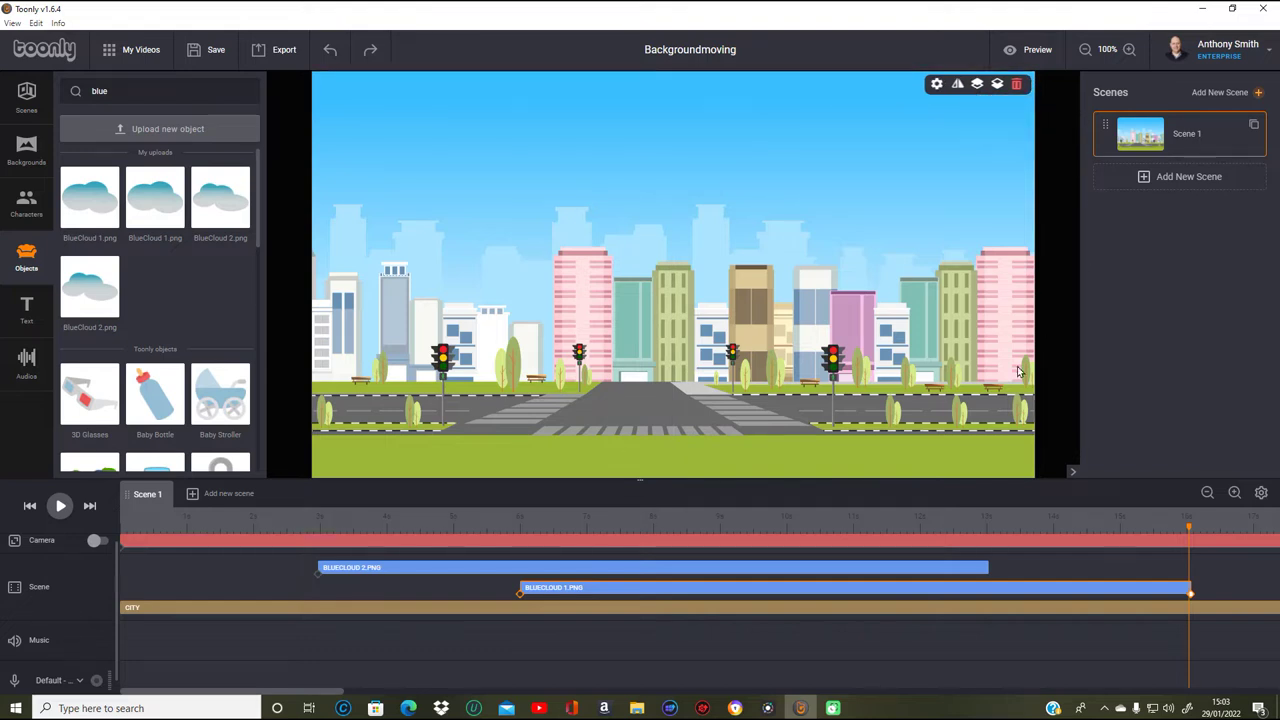
- Copy the animated BlueCloud 2 clip and paste it twice just after 16 s, past the end of the BlueCloud 1 clip
mouse_move(1190, 530)
mouse_down()
mouse_move(874, 526)
mouse_move(631, 485)
mouse_move(286, 494)
mouse_move(1034, 495)
mouse_move(1198, 508)
mouse_up()
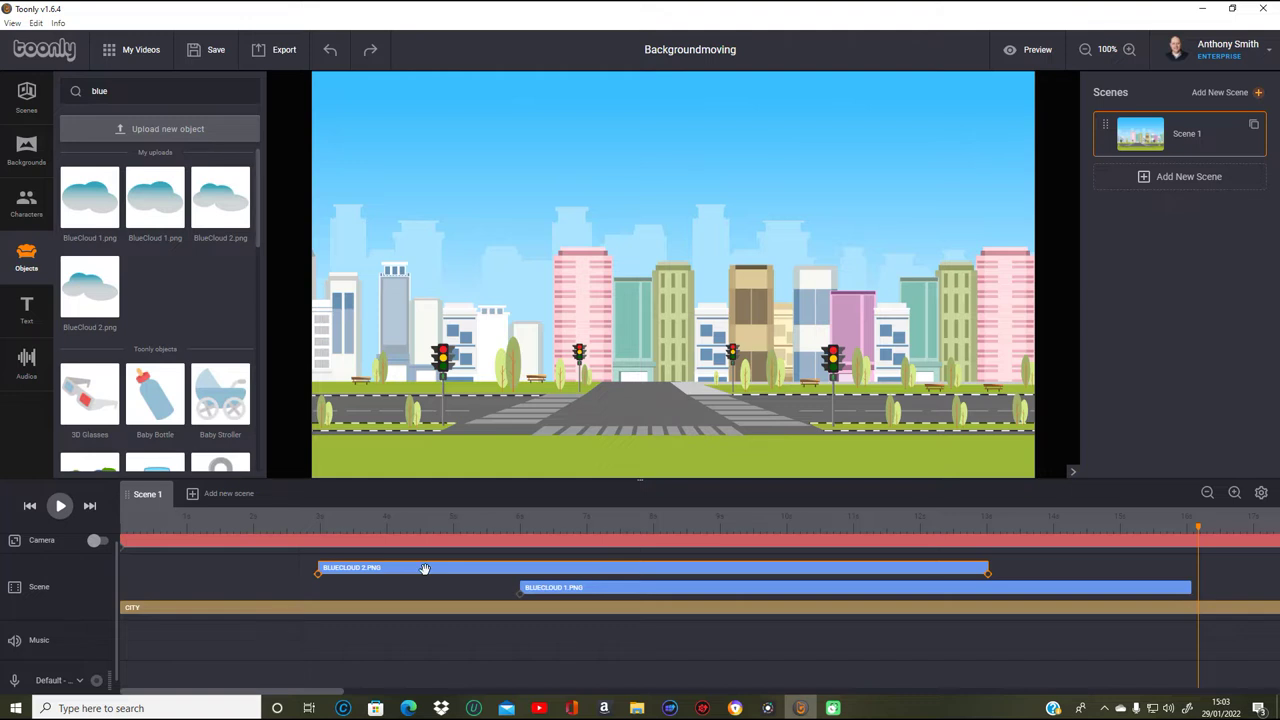
click(36, 23)
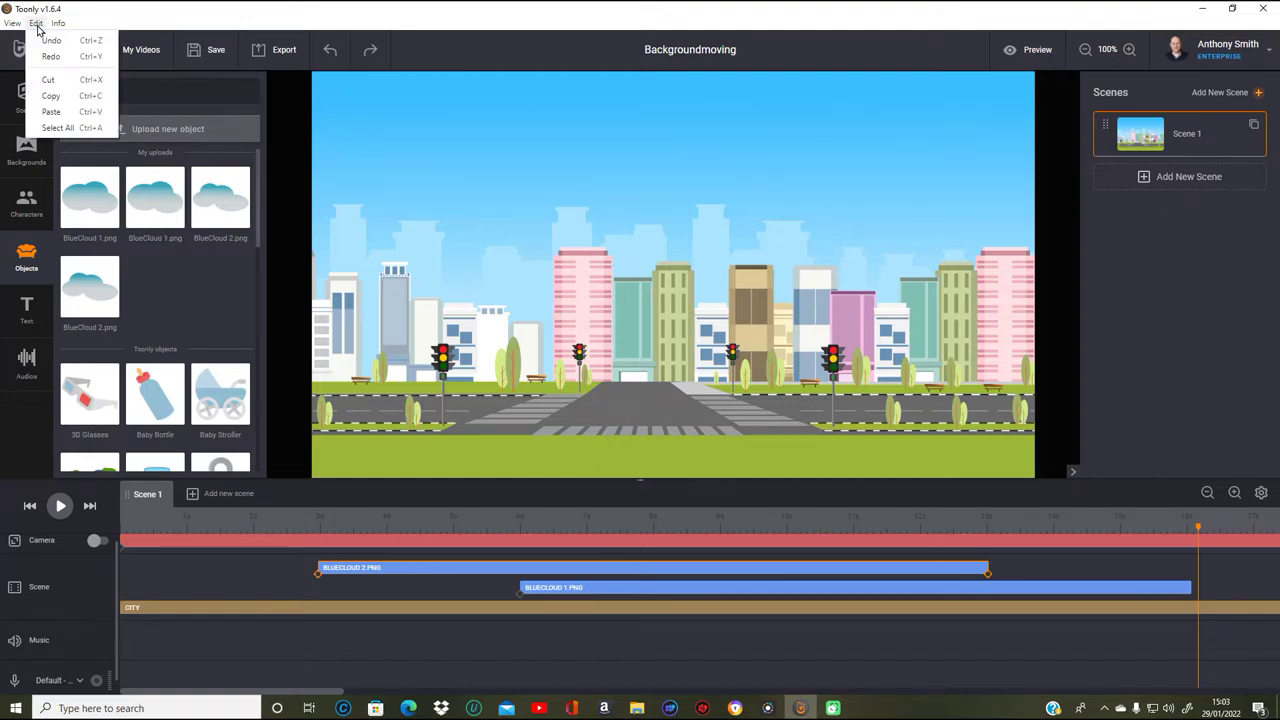
click(72, 97)
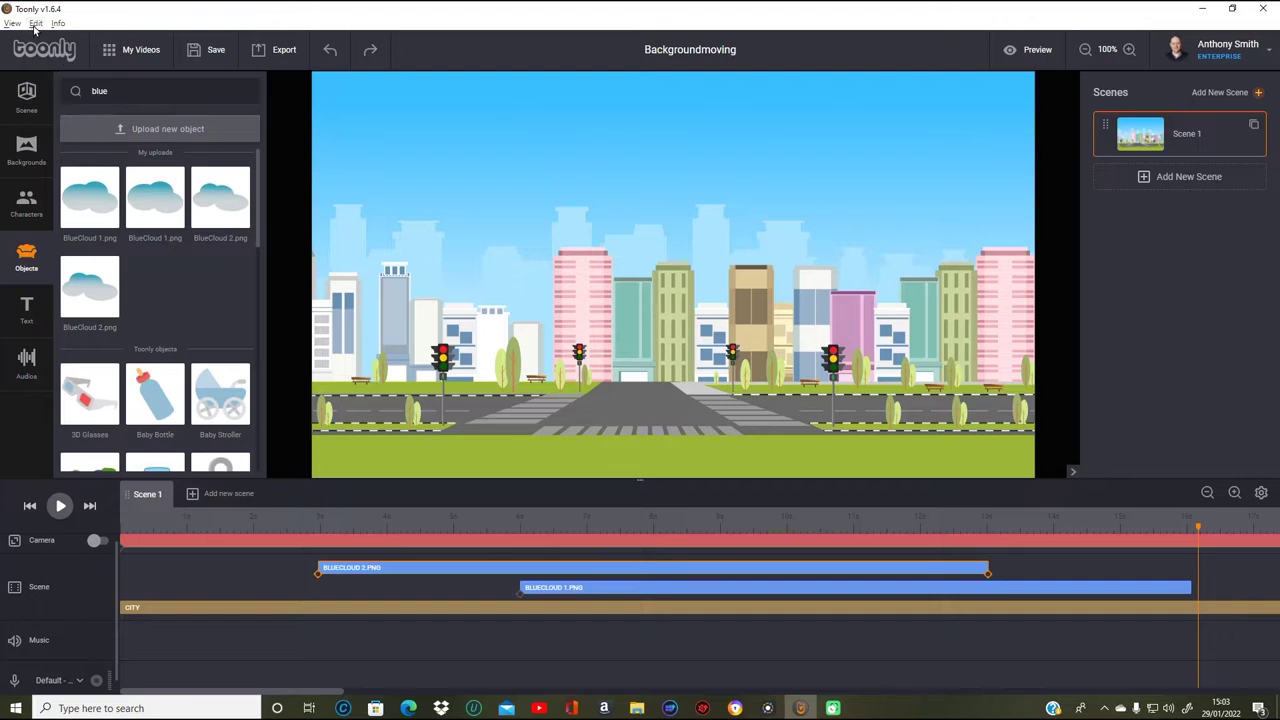
click(35, 26)
click(67, 113)
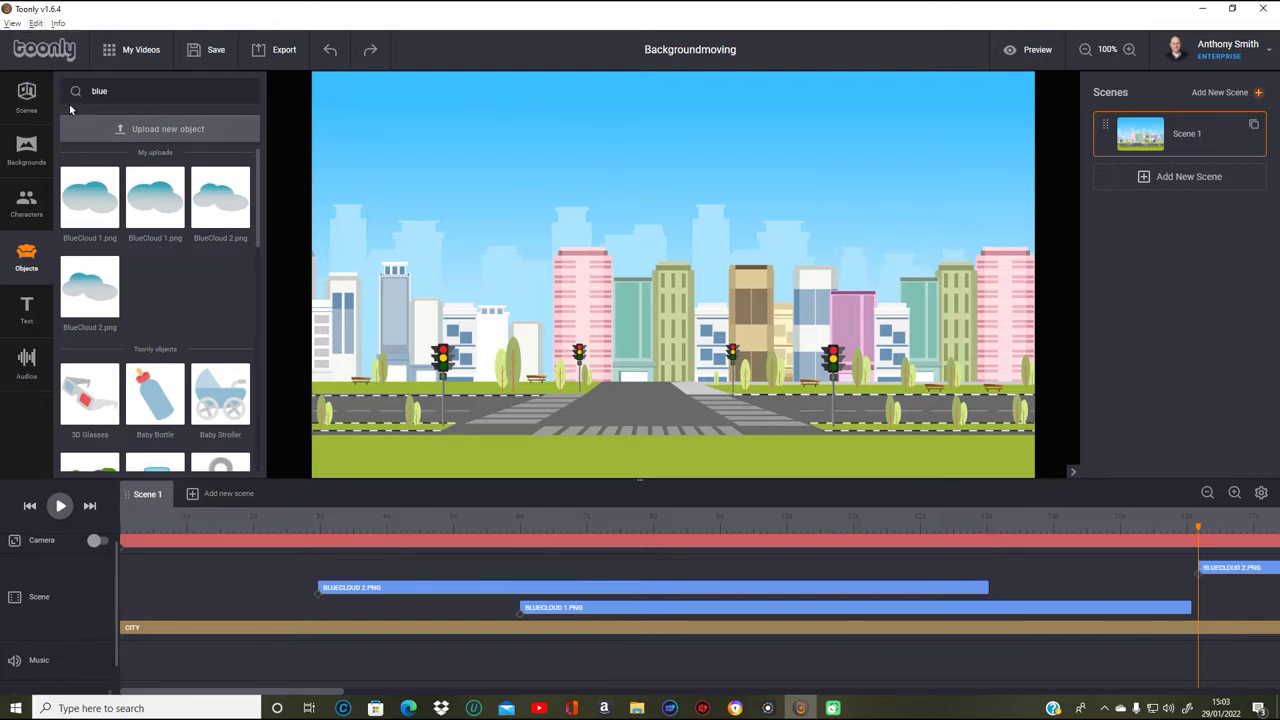
click(37, 24)
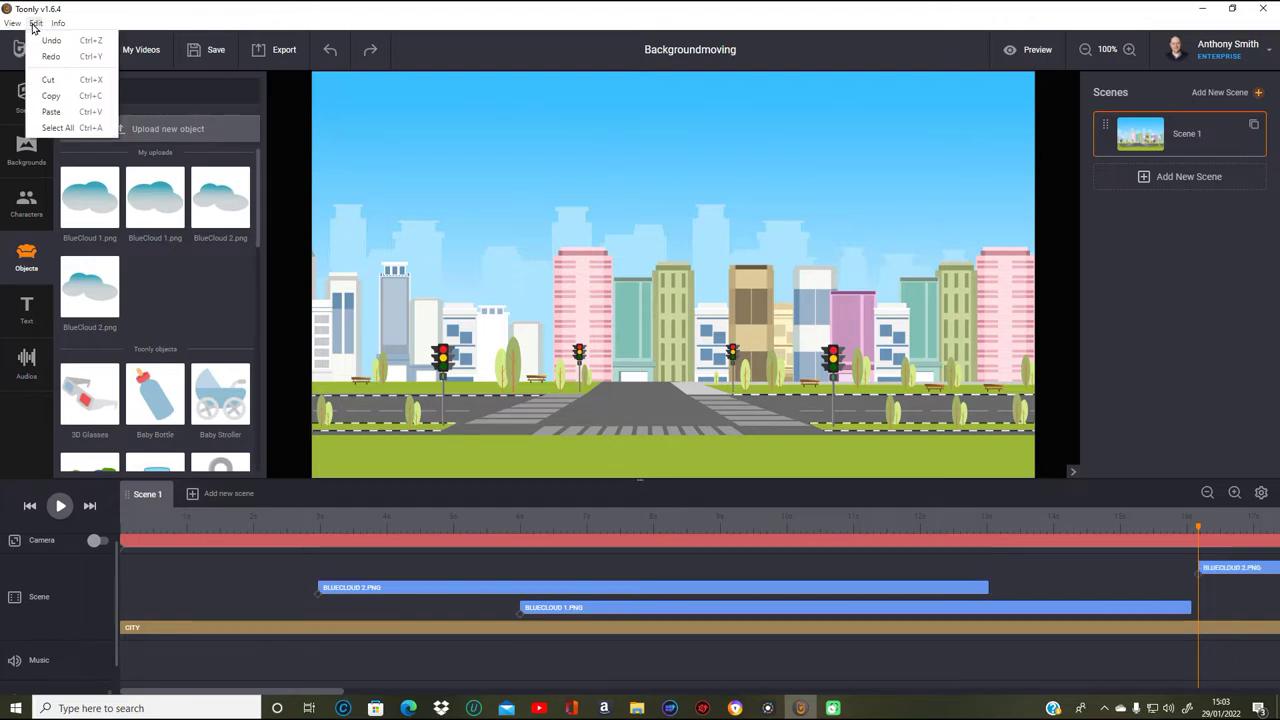
click(60, 112)
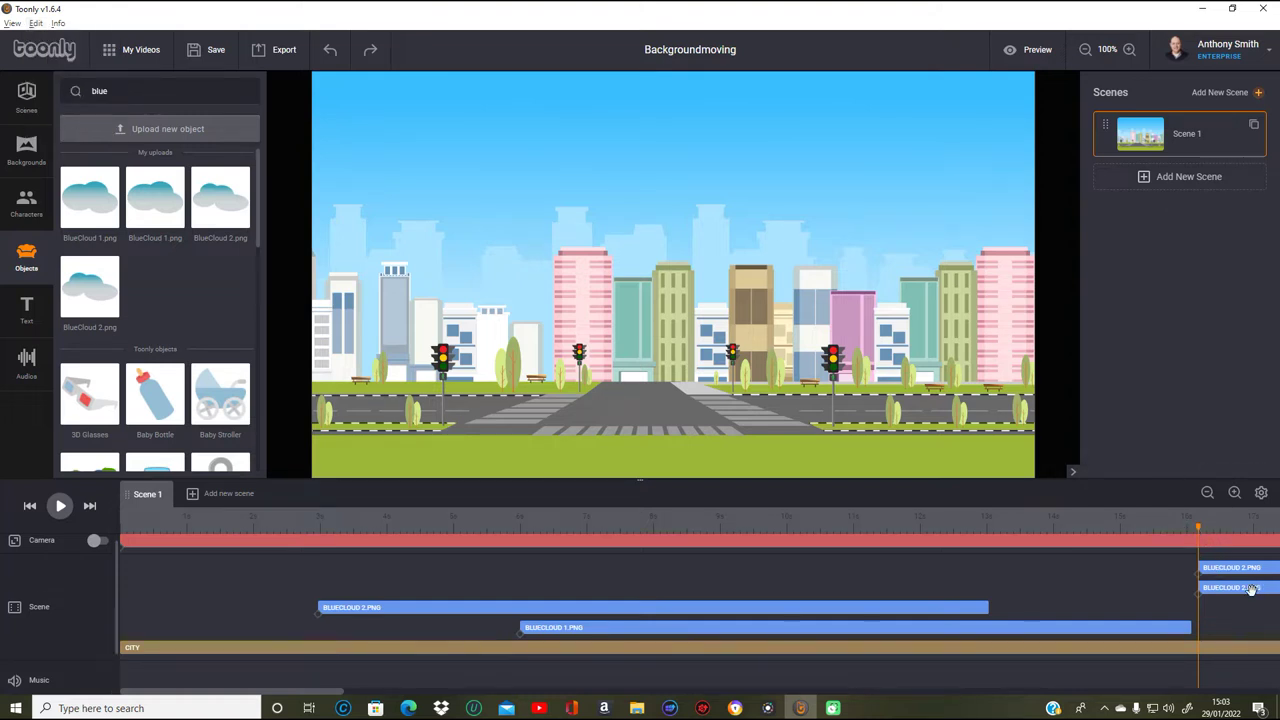
- Copy the animated BlueCloud 1 clip and paste it twice just after 16 s
click(547, 627)
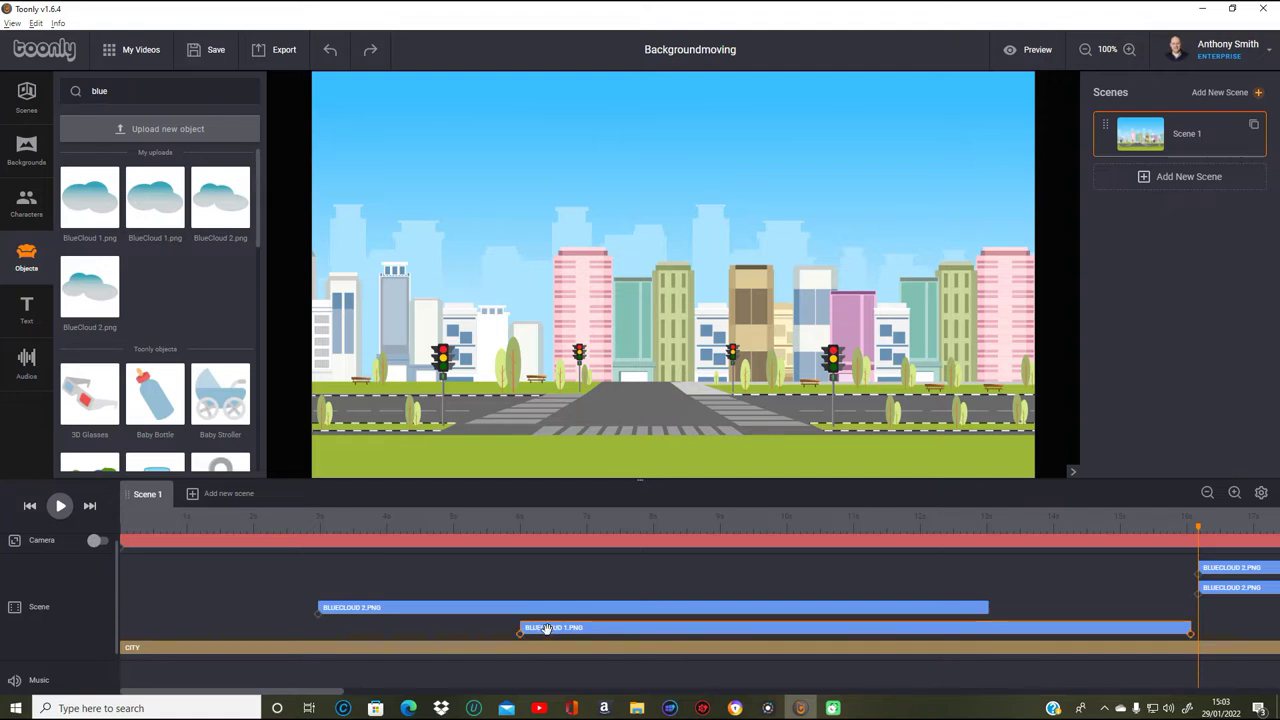
click(36, 23)
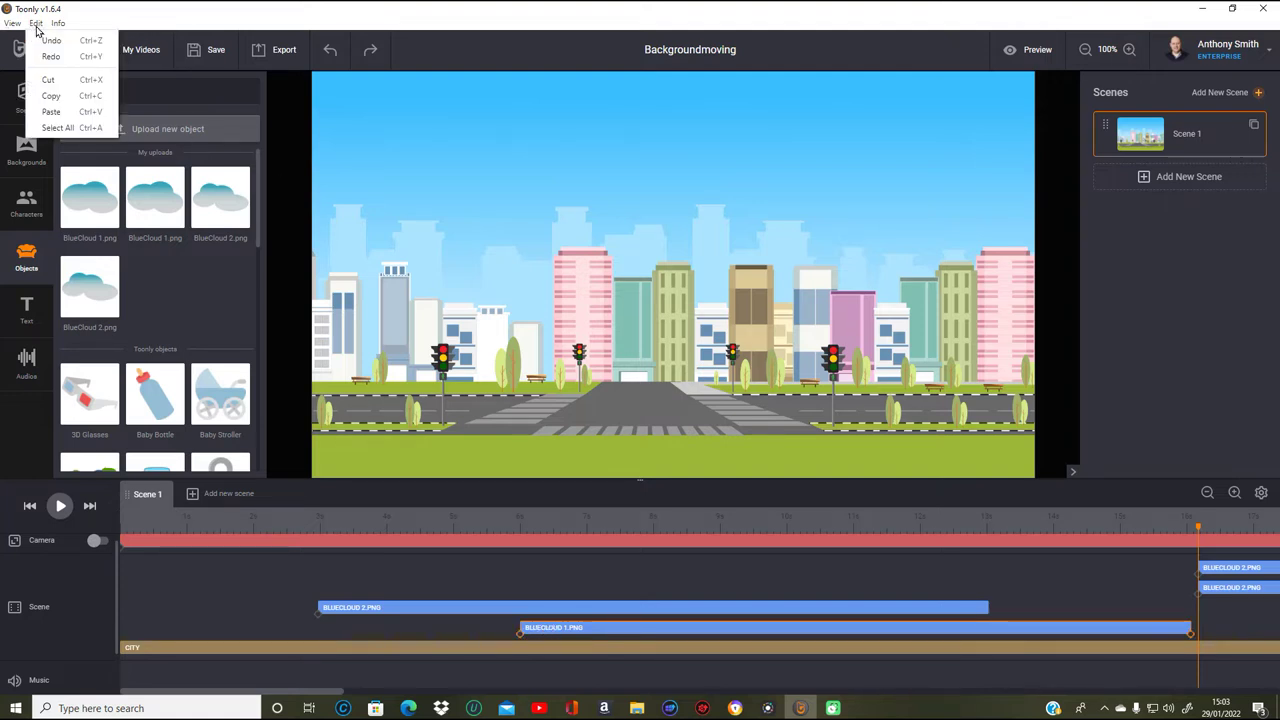
click(75, 93)
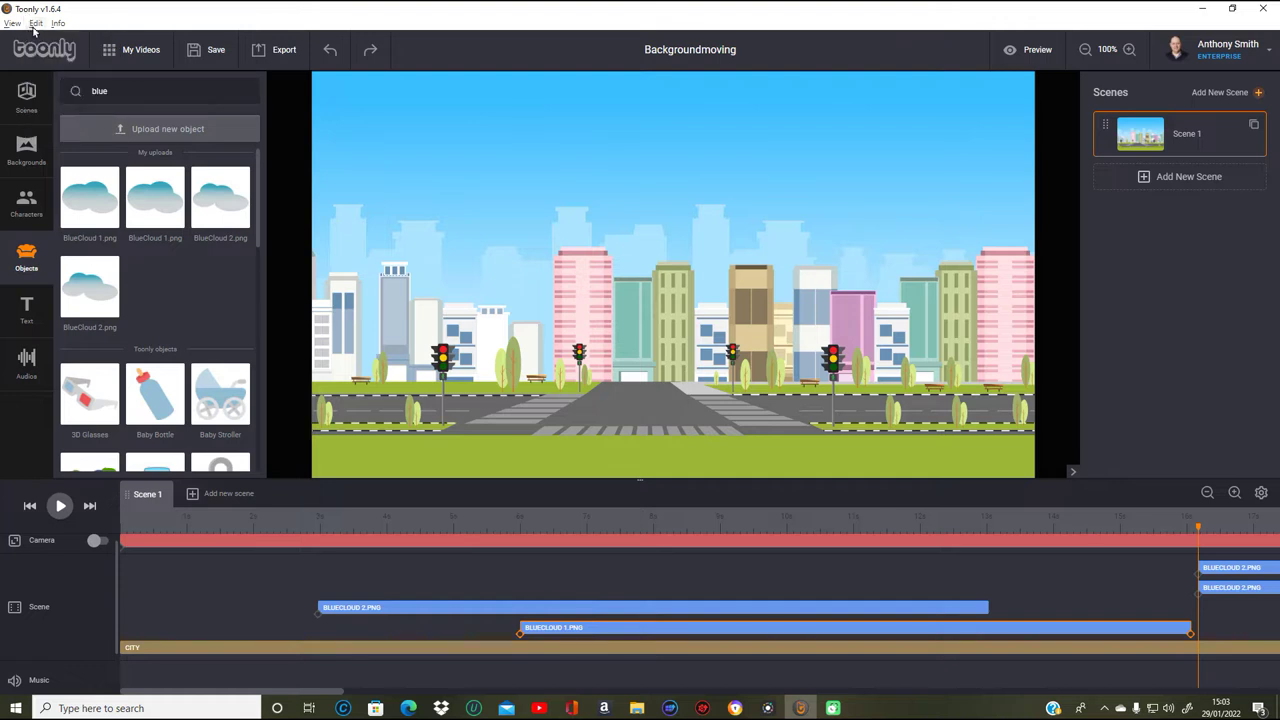
click(36, 23)
click(64, 114)
click(36, 23)
click(58, 113)
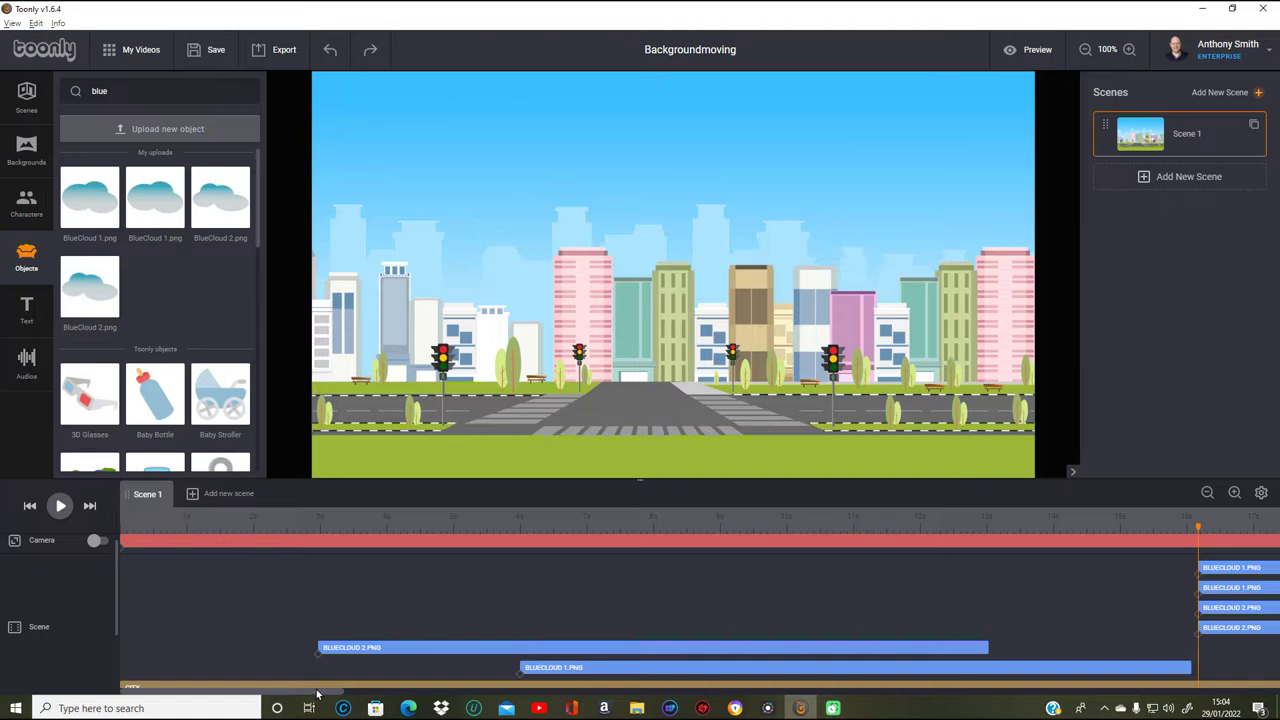
- Move the upper BlueCloud 1 copy to start at 24 s and the upper BlueCloud 2 copy to start at about 28 s
drag(323, 694, 507, 708)
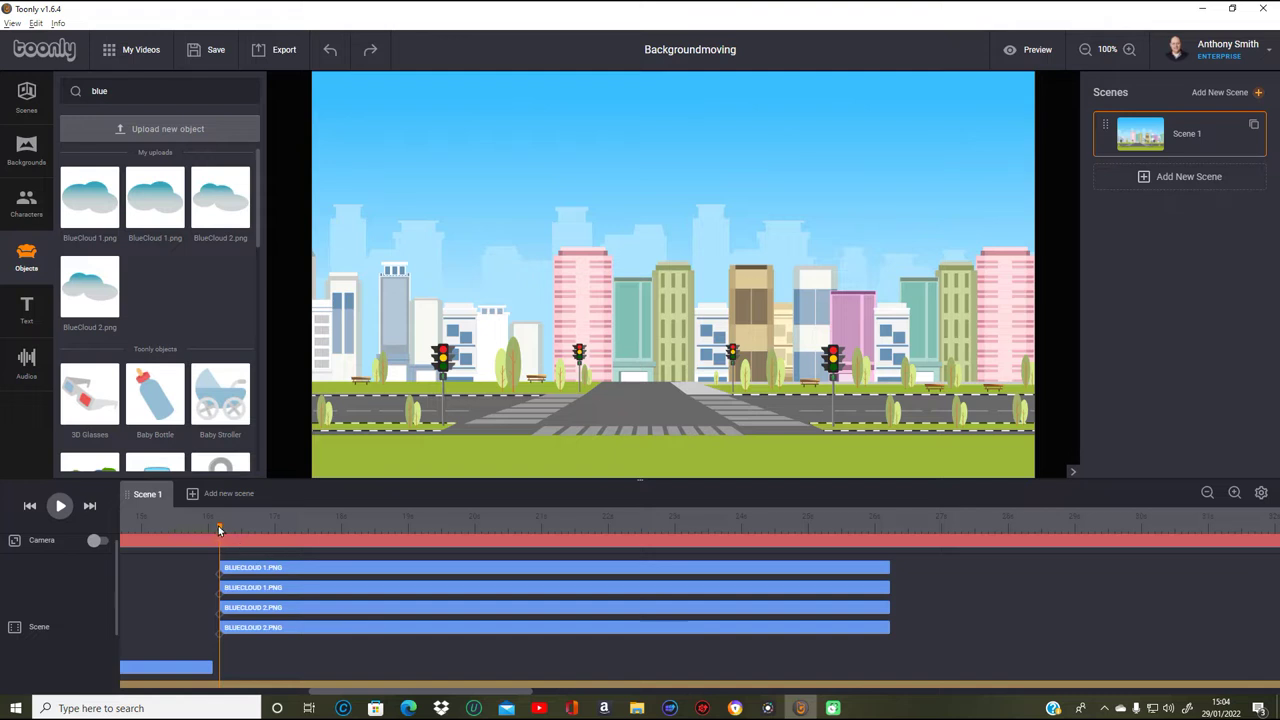
drag(219, 527, 206, 560)
mouse_move(502, 697)
mouse_down()
mouse_move(532, 695)
mouse_move(506, 693)
mouse_up()
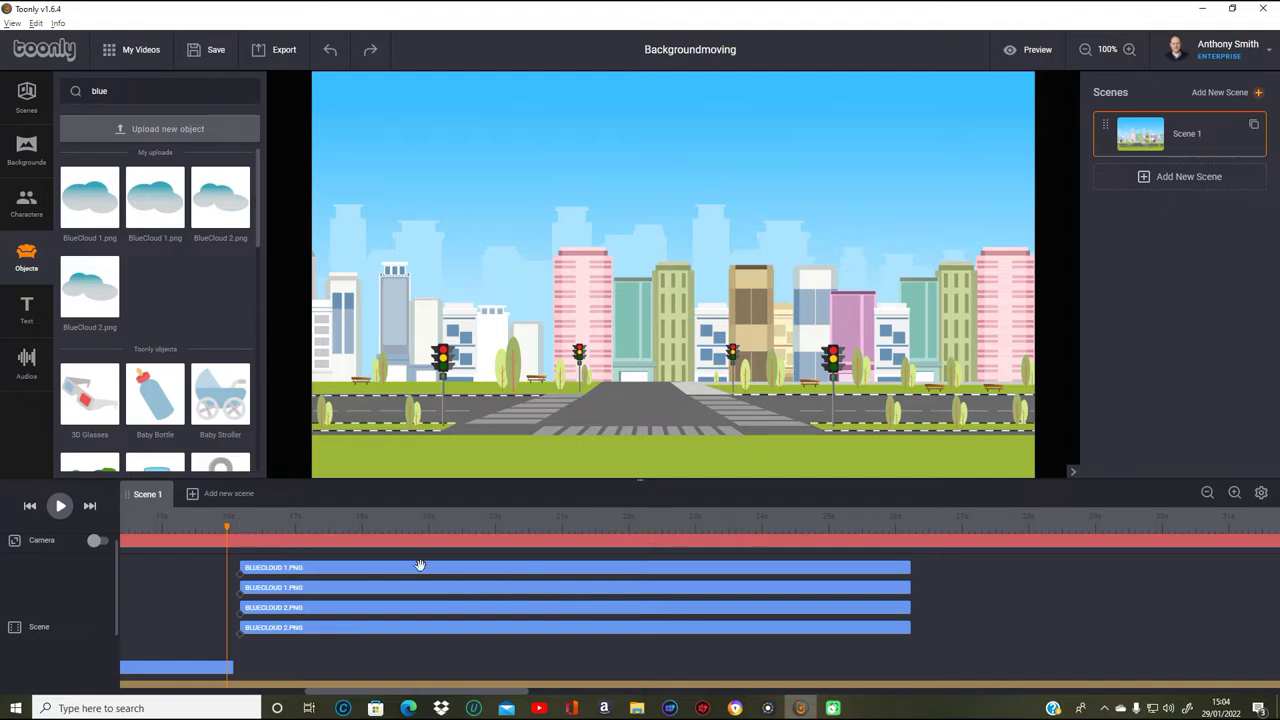
drag(400, 570, 926, 567)
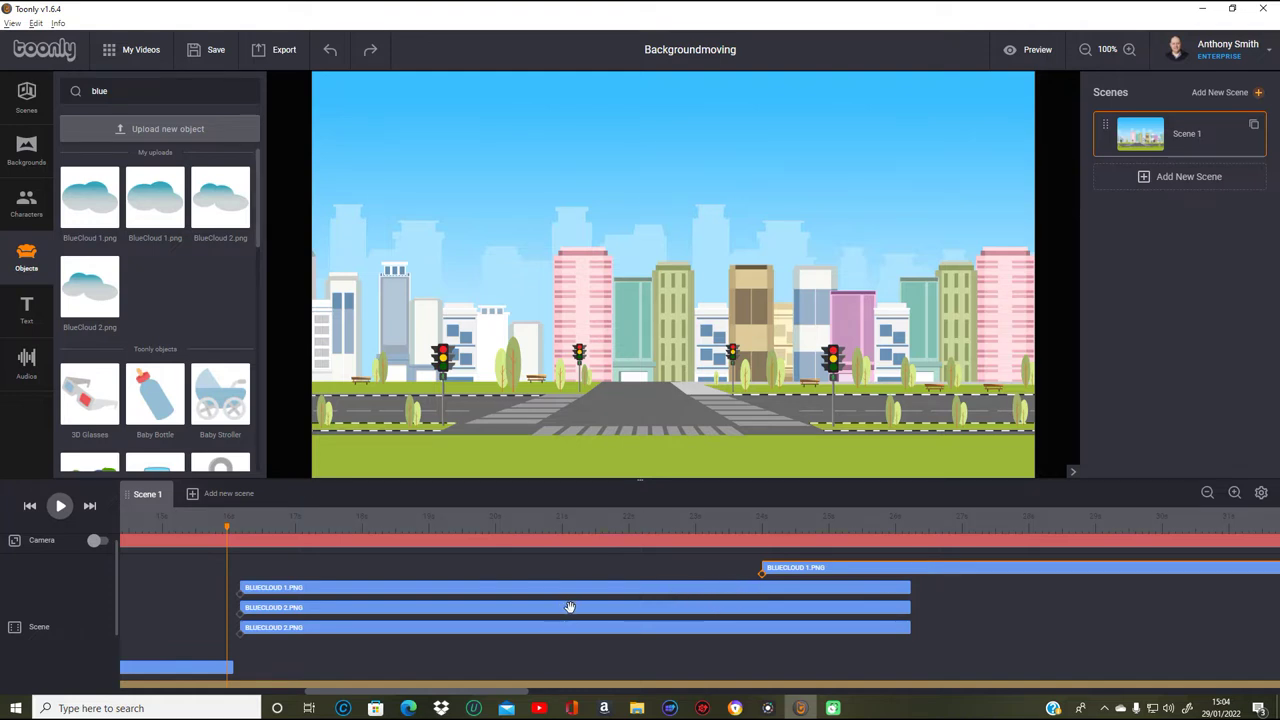
drag(569, 610, 1237, 601)
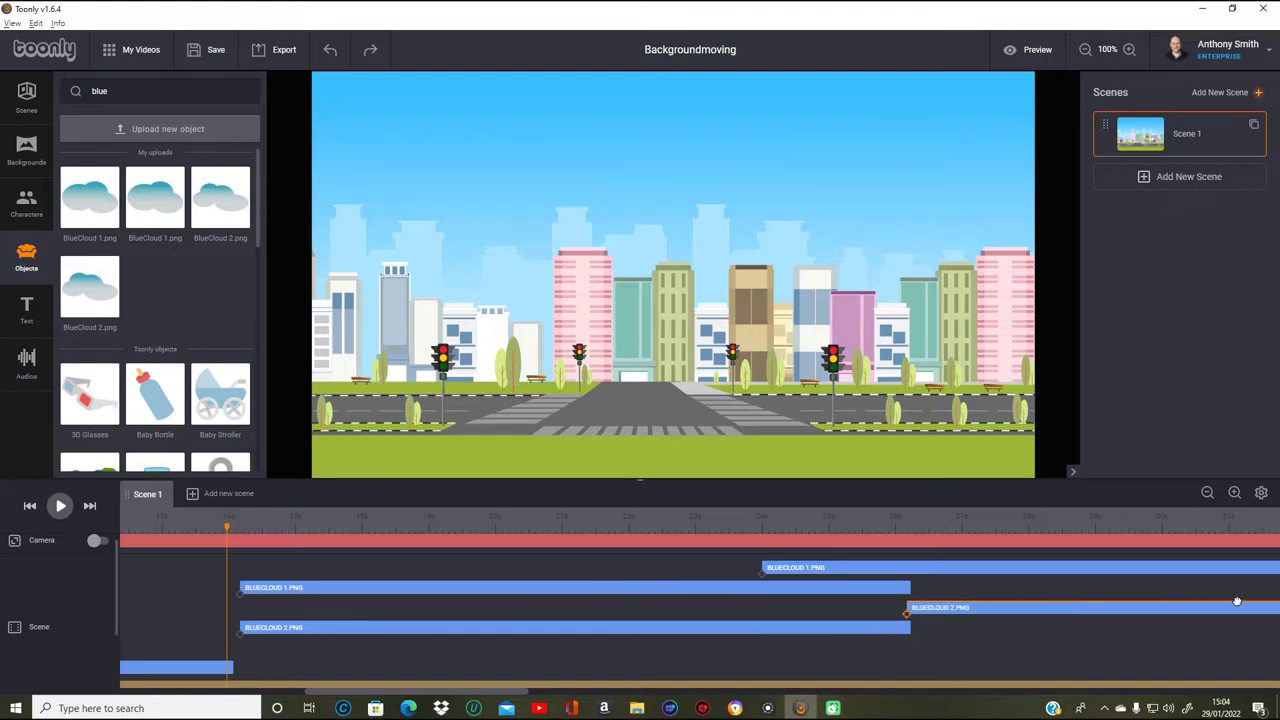
drag(1044, 608, 1168, 607)
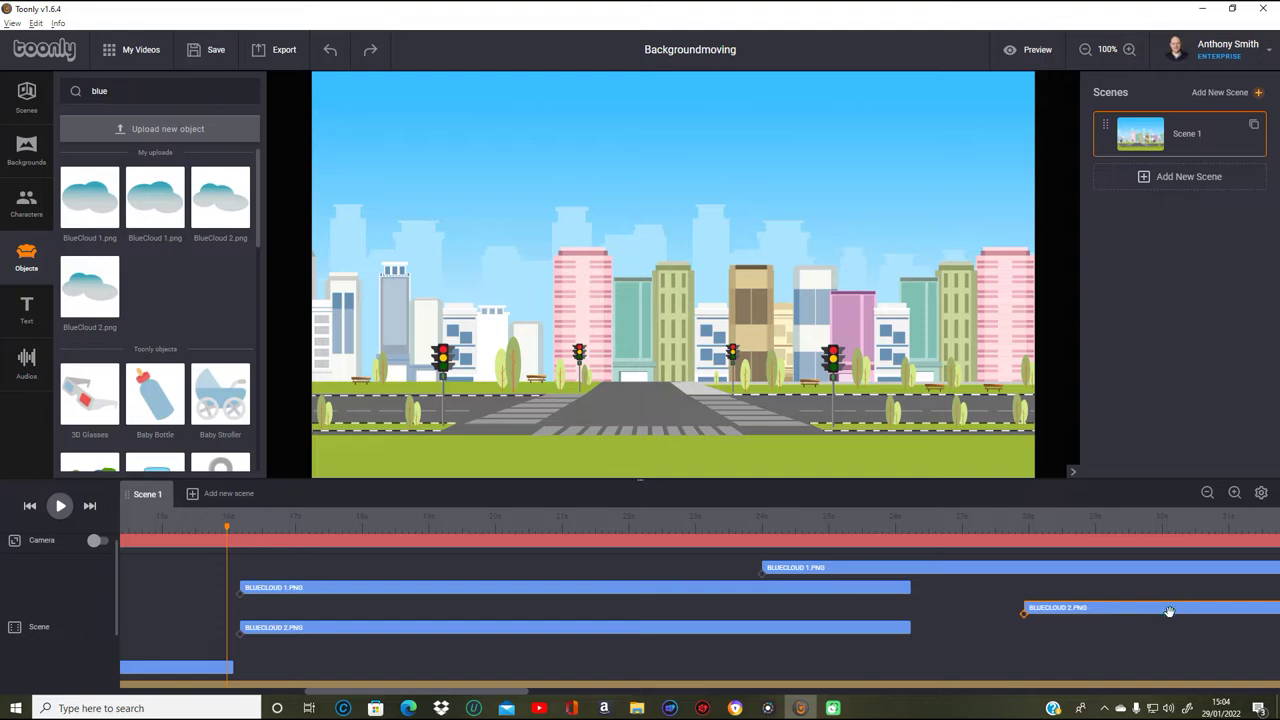
- Move the lower BlueCloud 2 copy to start at about 33 s and the lower BlueCloud 1 copy to start at about 34 s
drag(495, 627, 1156, 628)
drag(745, 587, 1255, 604)
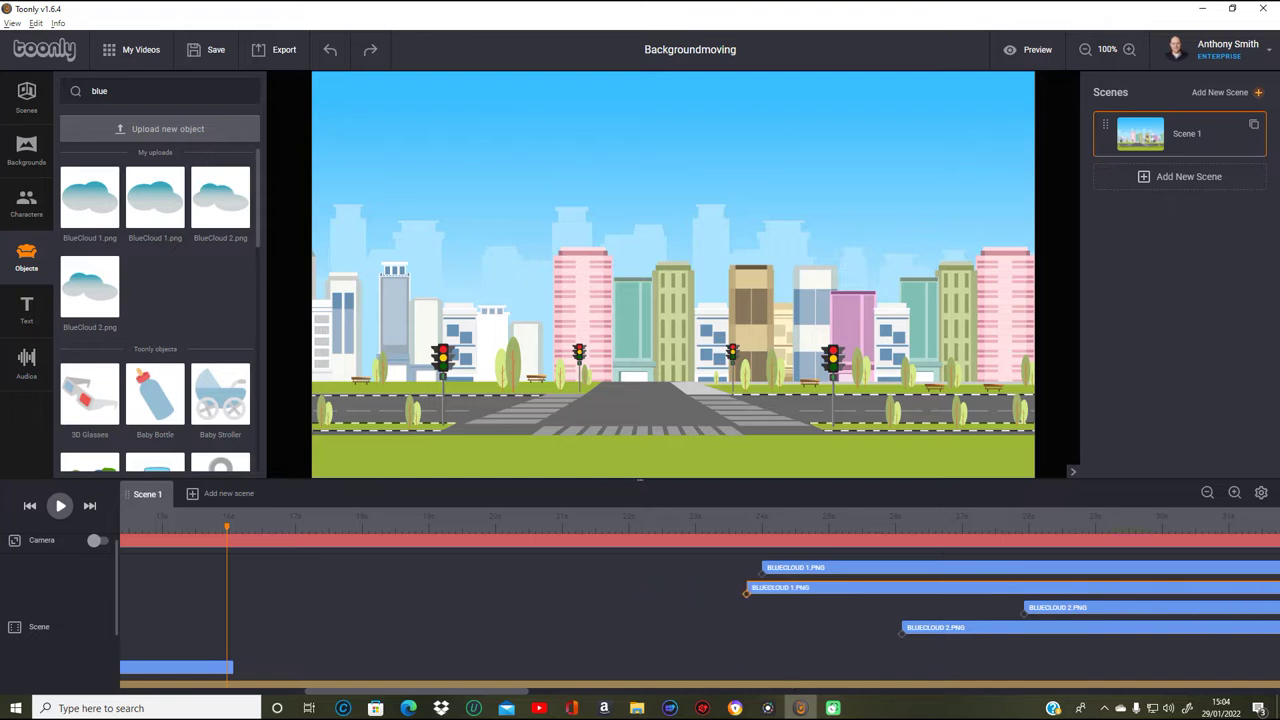
drag(449, 697, 589, 697)
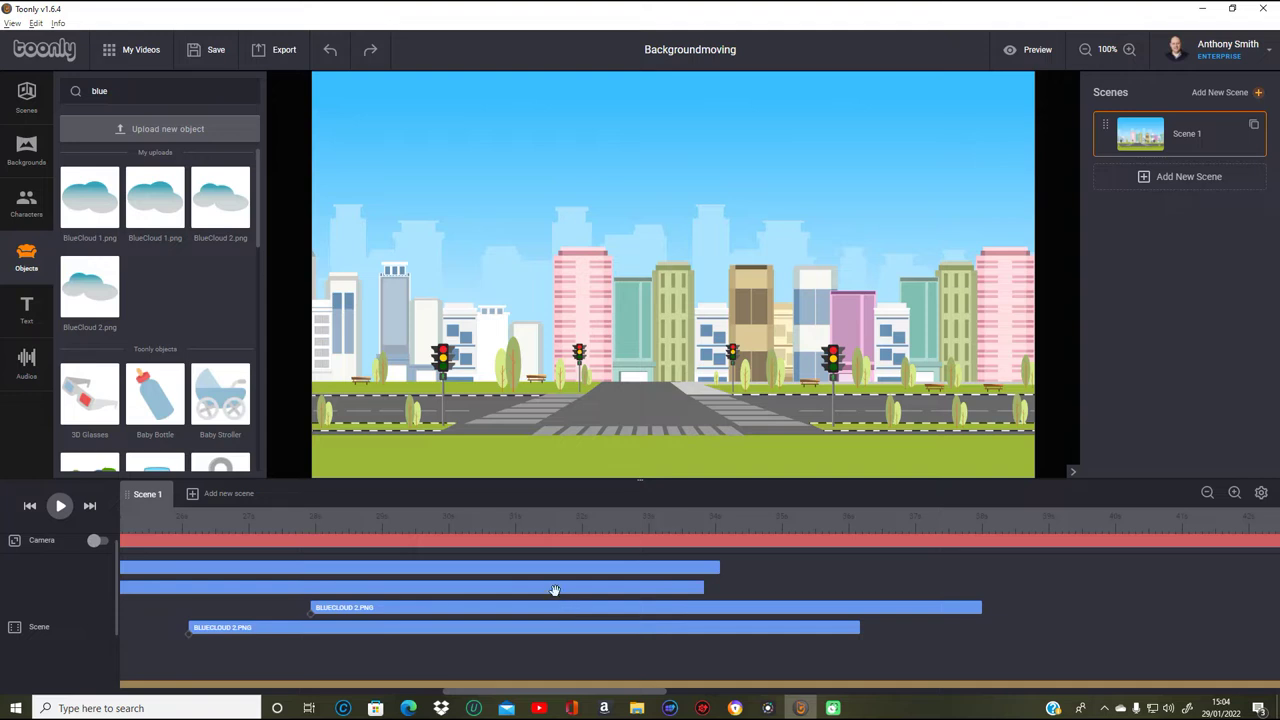
drag(557, 587, 1174, 577)
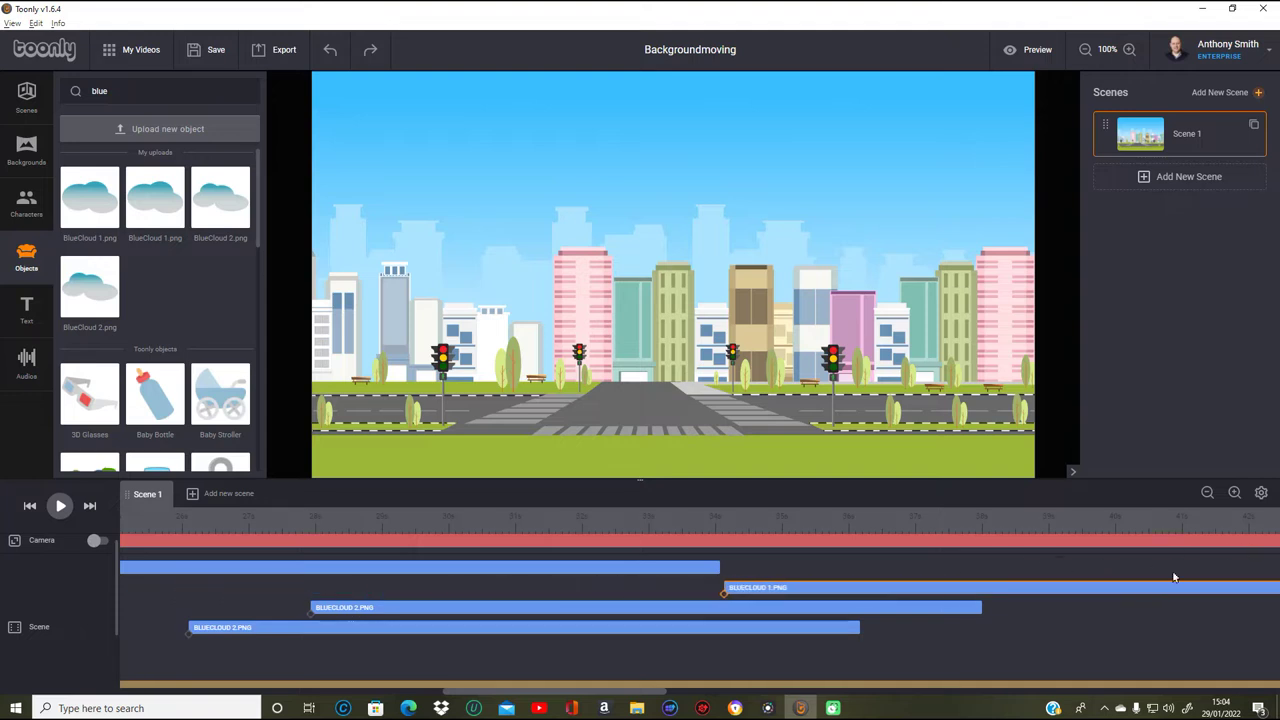
drag(700, 627, 1172, 629)
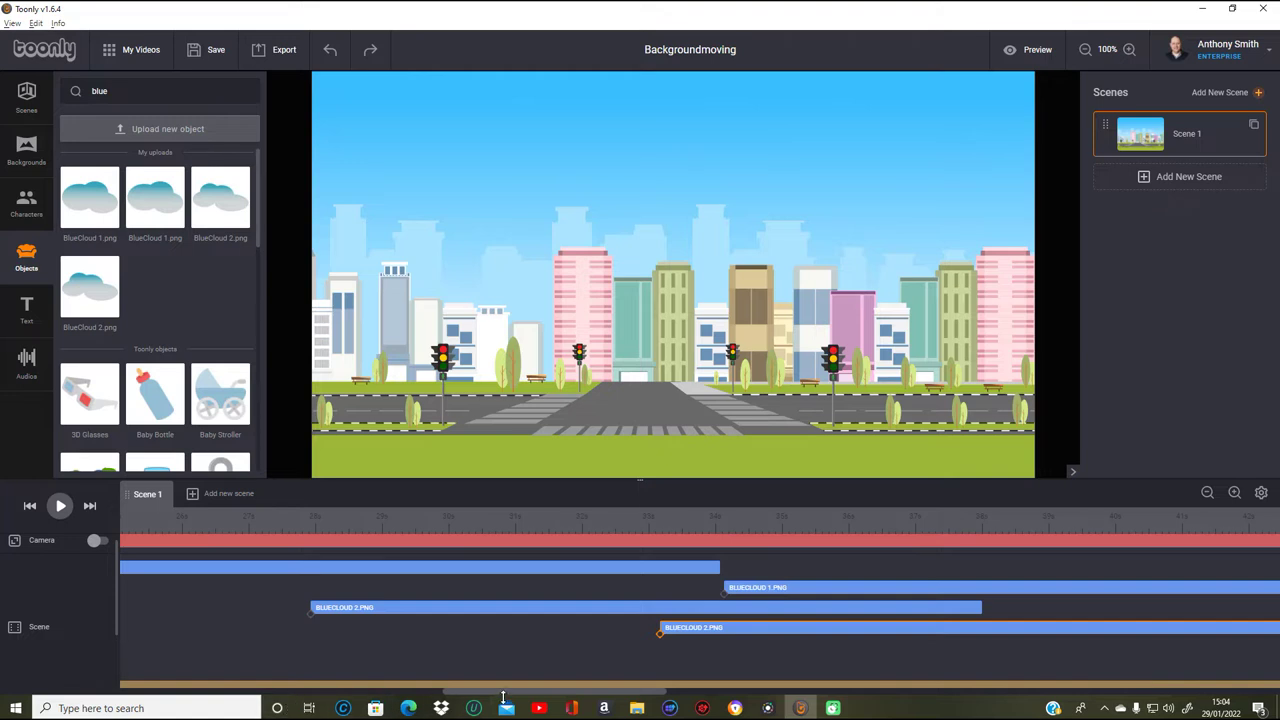
scroll(500, 697, right, 10)
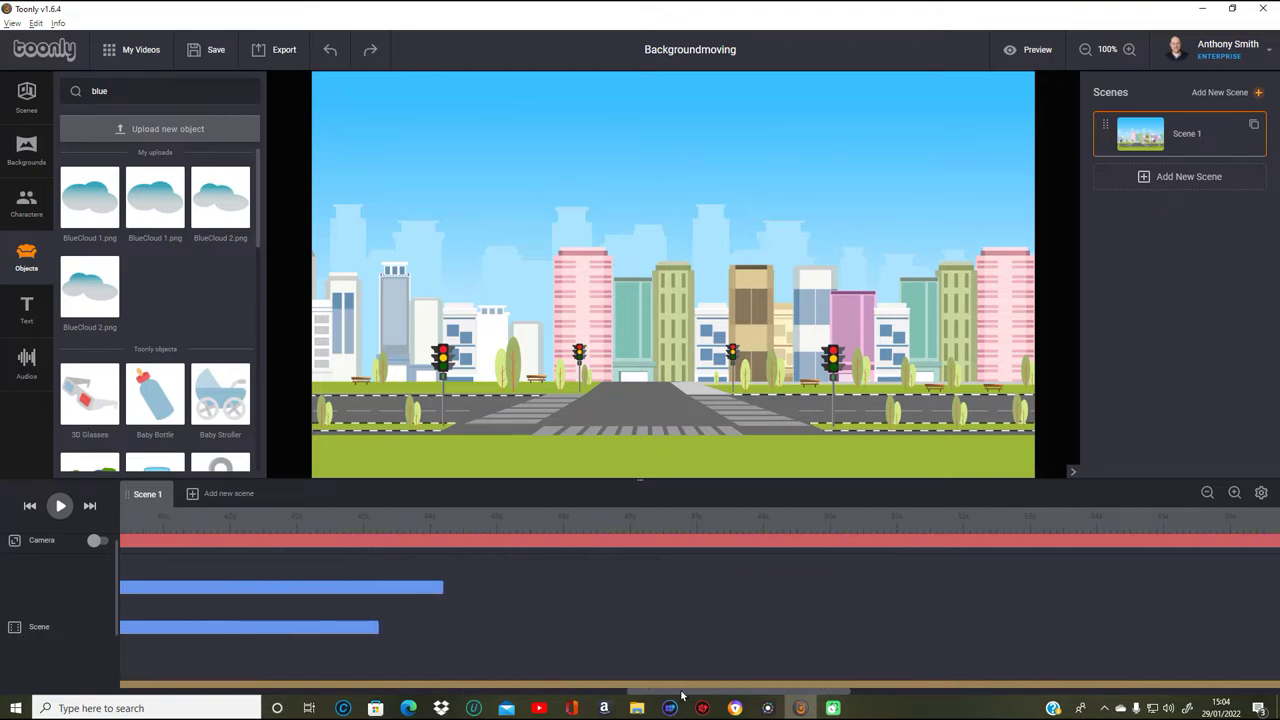
- Move the last BlueCloud 2 copy to start at about 43 s and the last BlueCloud 1 copy to start at about 47 s
drag(294, 587, 830, 607)
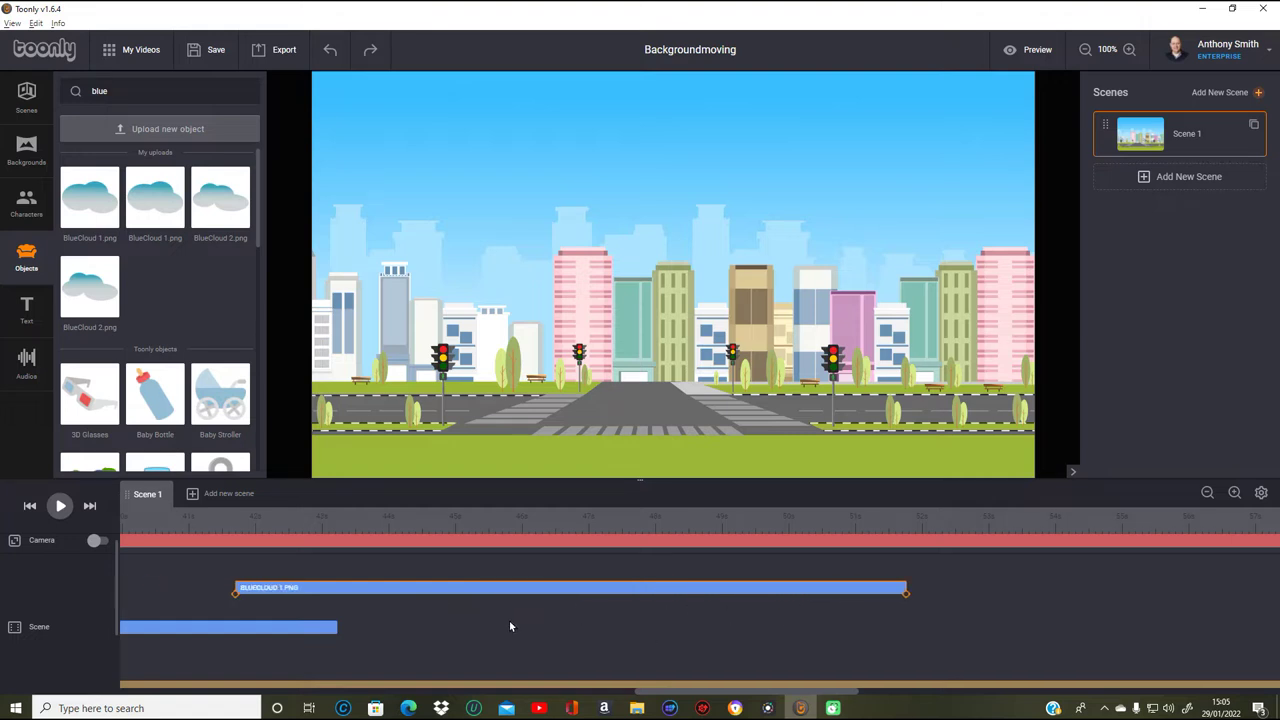
drag(337, 627, 924, 646)
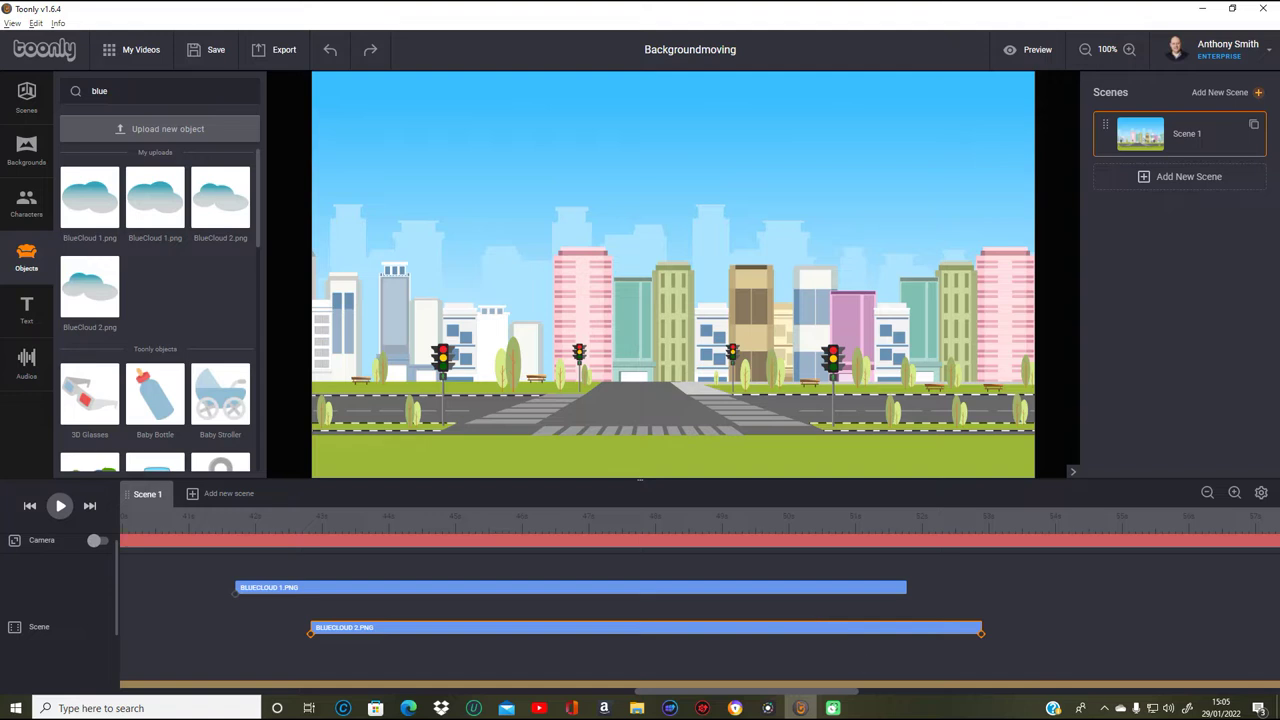
drag(846, 694, 897, 706)
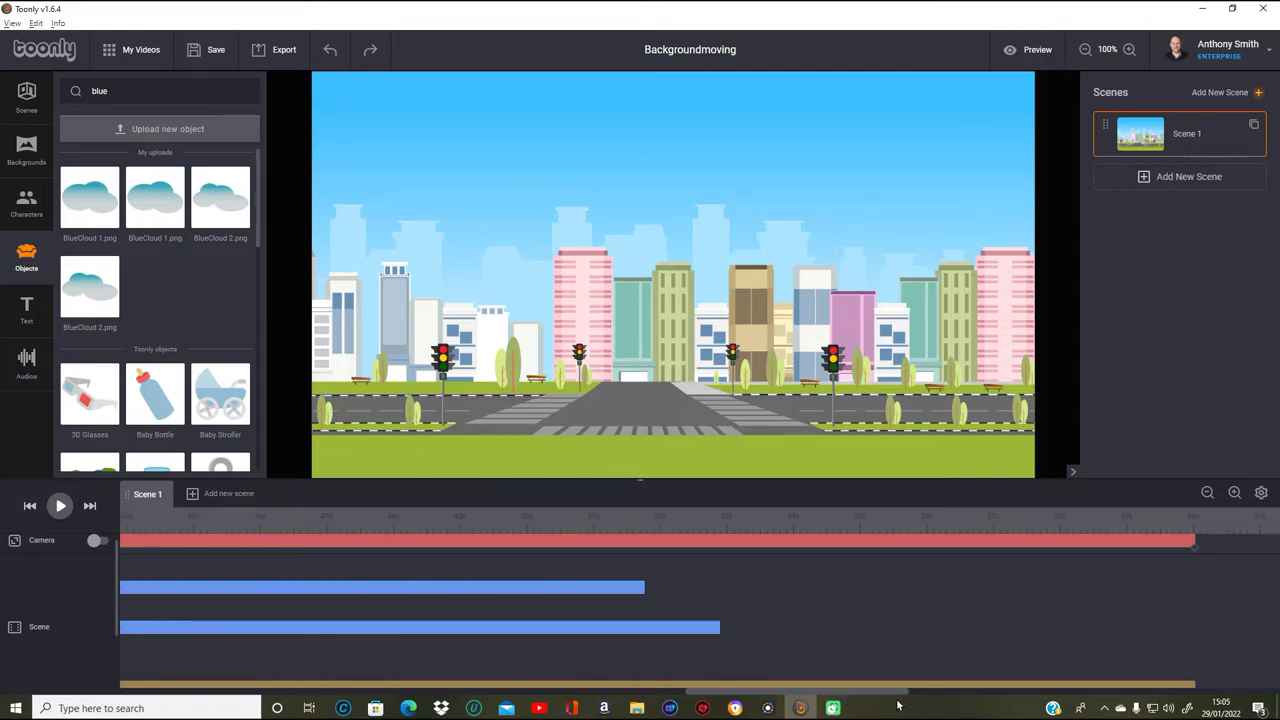
drag(580, 586, 930, 592)
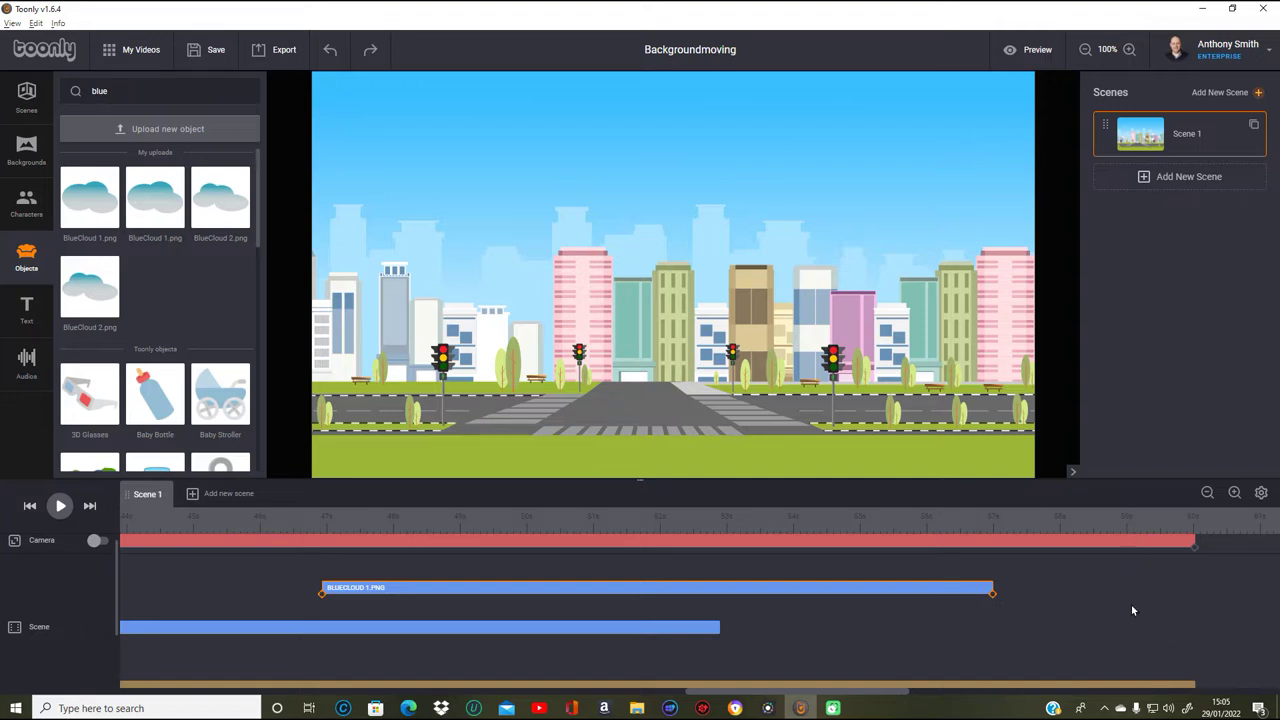
- Check the spacing of the cloud clips along the timeline and preview the full video
drag(702, 692, 69, 666)
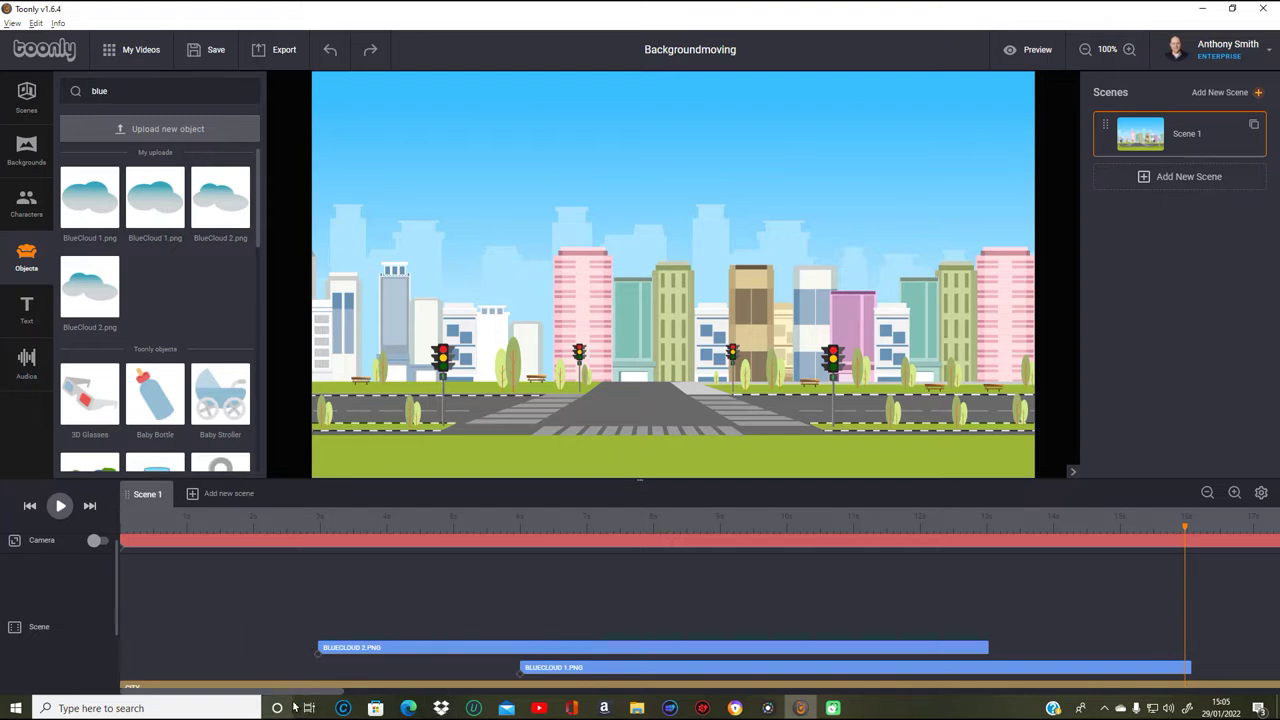
drag(292, 692, 881, 651)
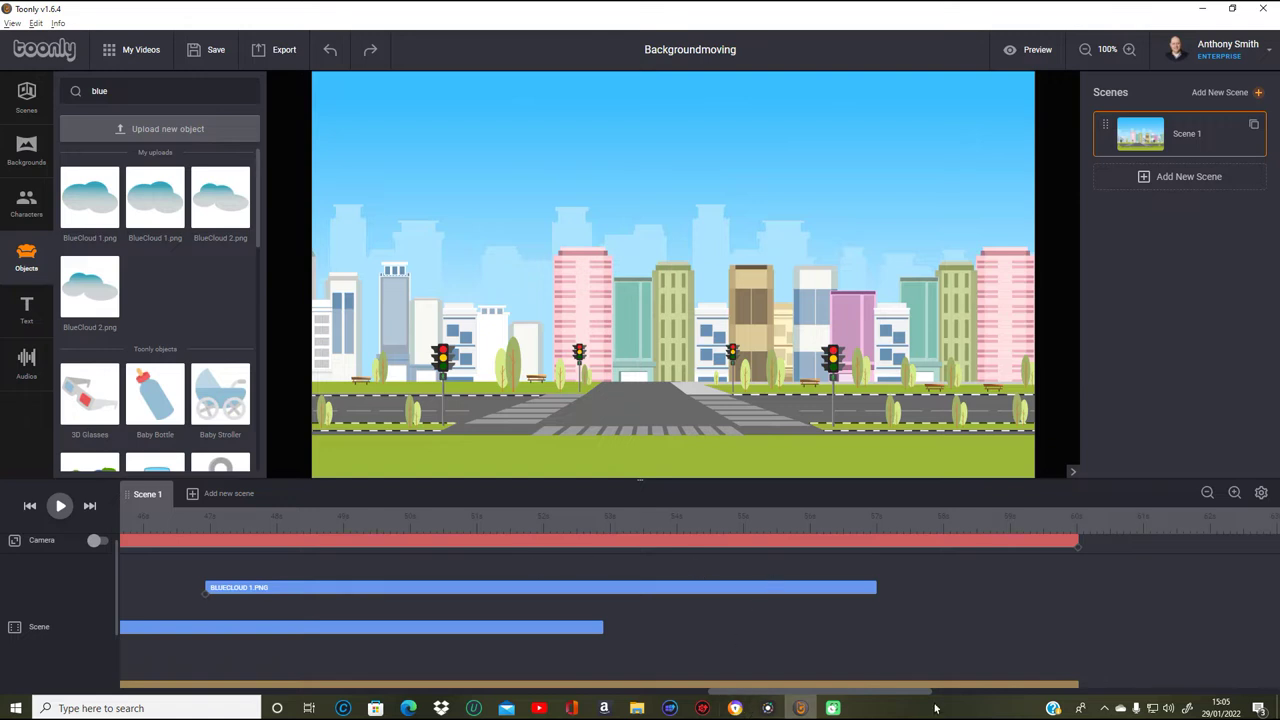
drag(906, 698, 385, 697)
mouse_move(296, 690)
mouse_down()
mouse_move(250, 690)
mouse_move(321, 690)
mouse_up()
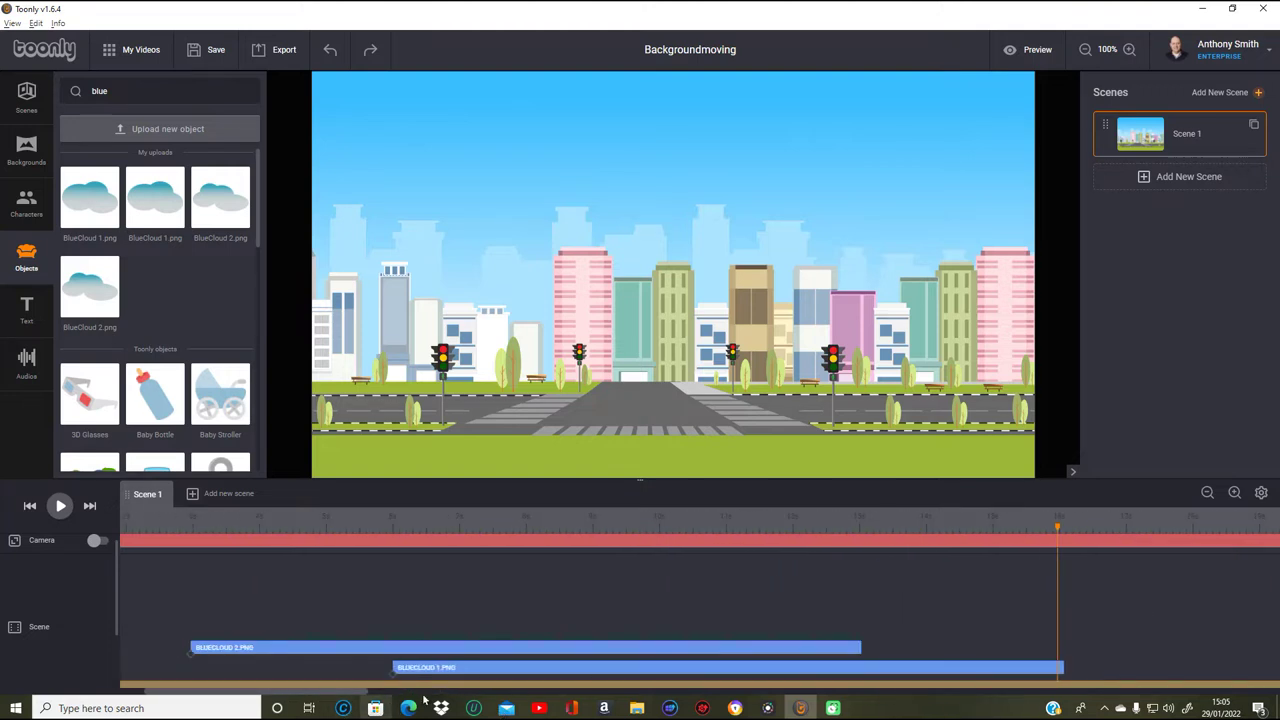
click(1037, 50)
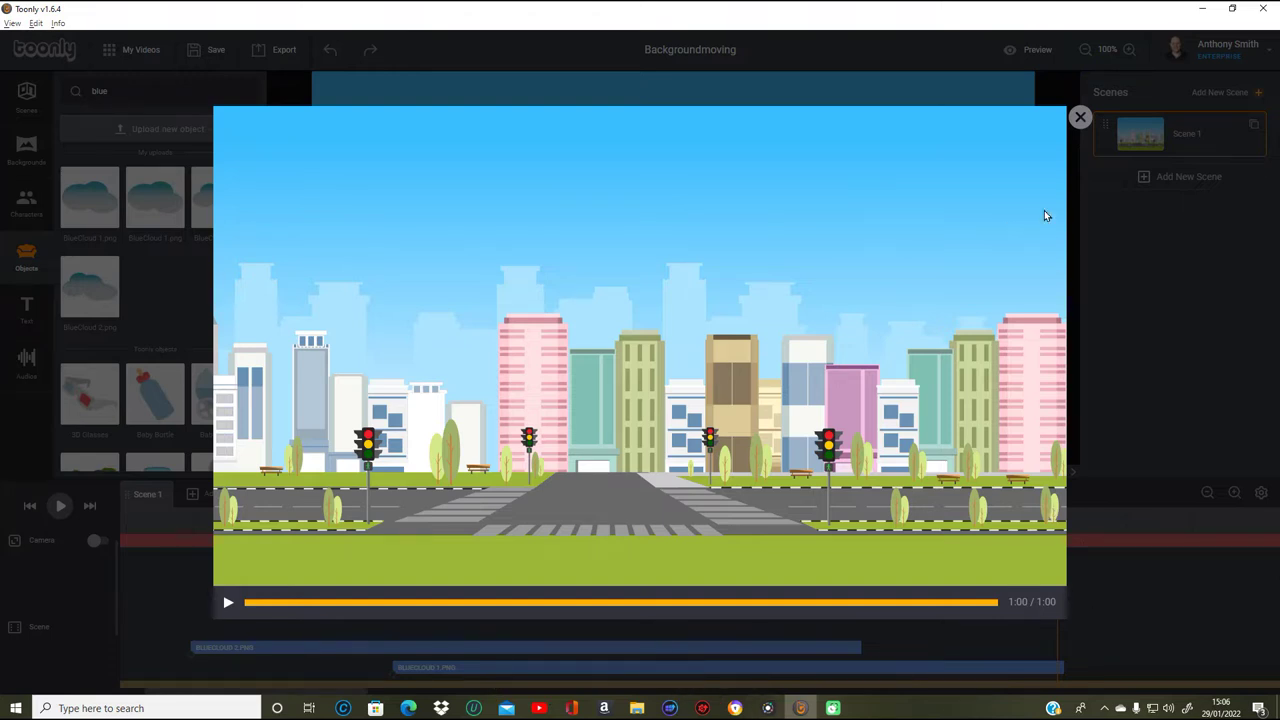
click(1080, 118)
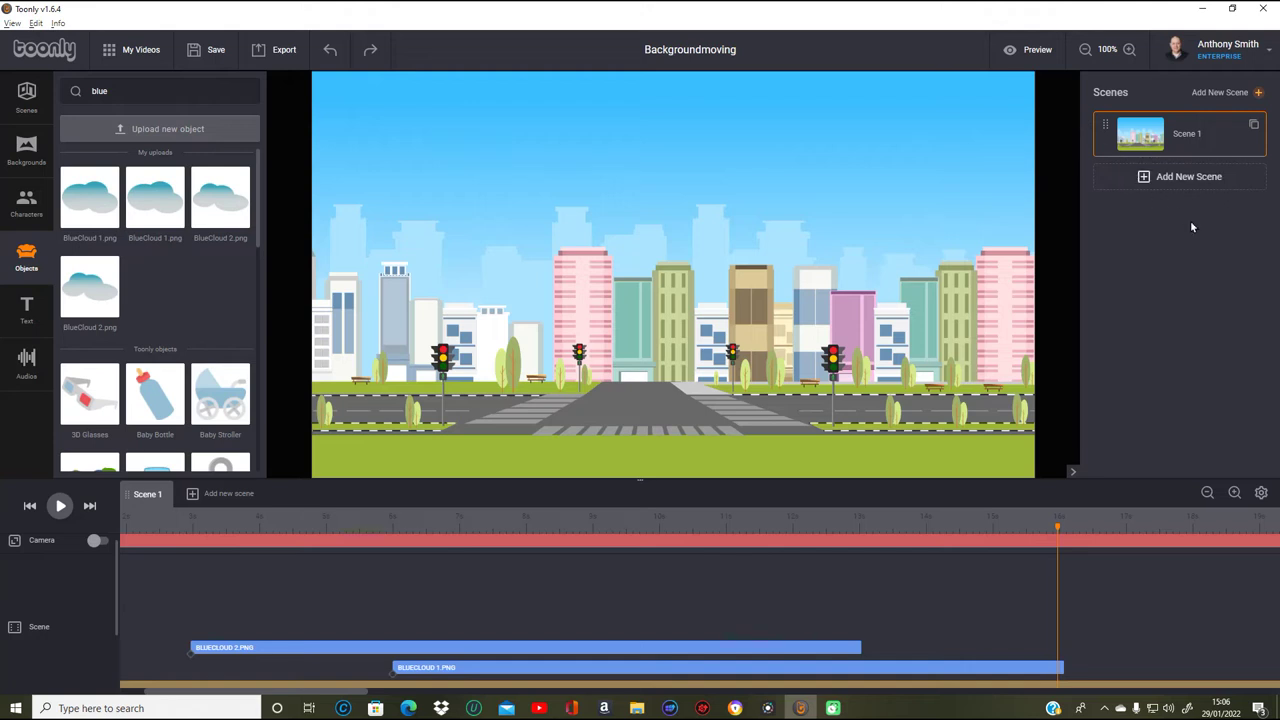
- Search the object library for "airplane"
double_click(129, 90)
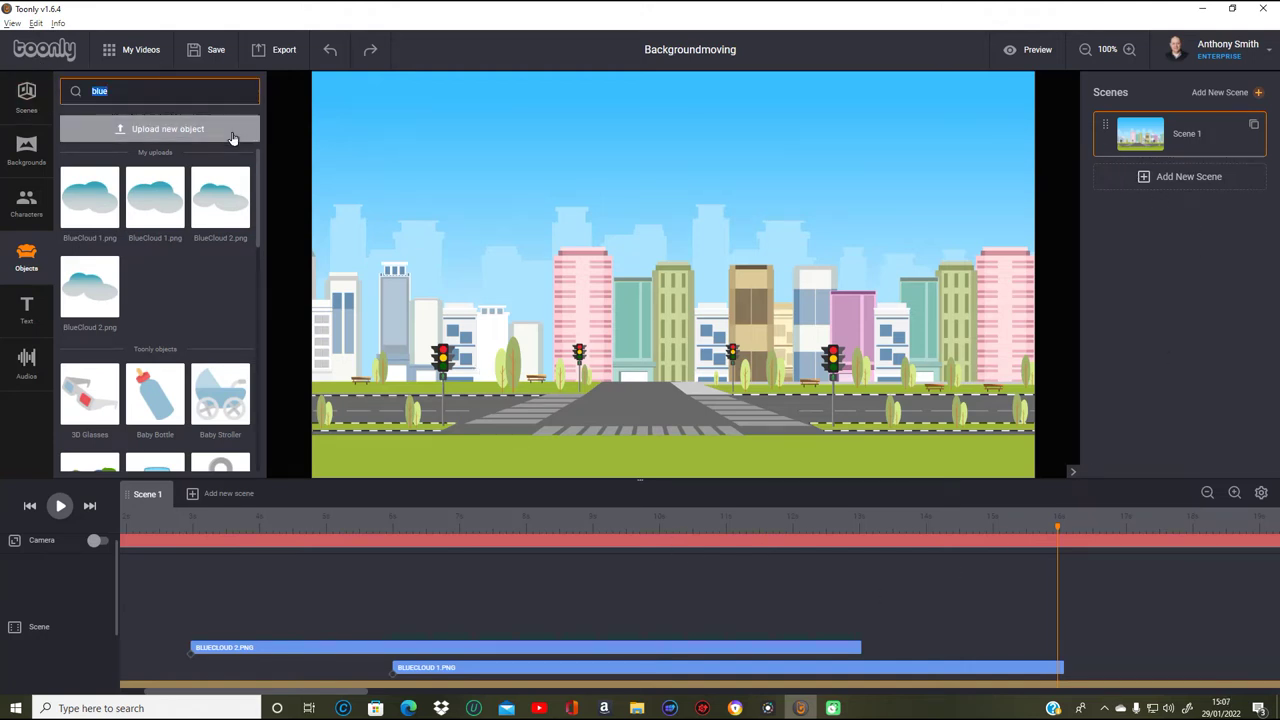
text(a)
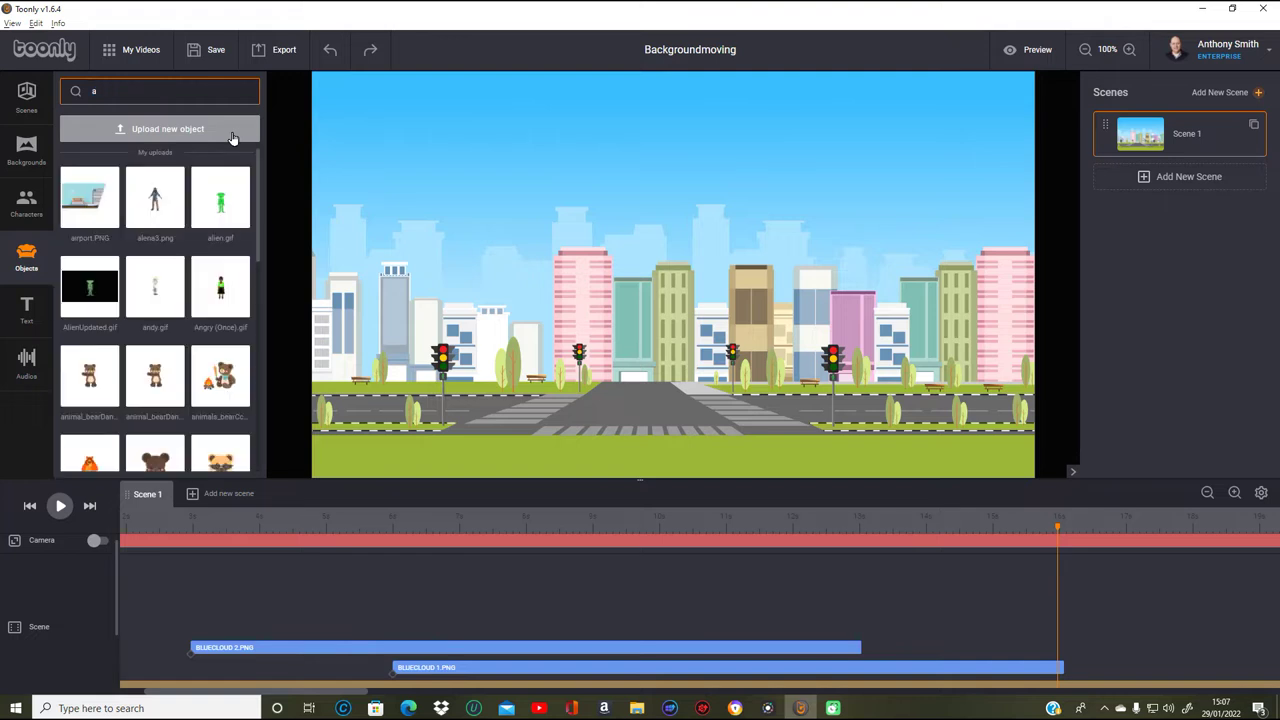
text(irpl)
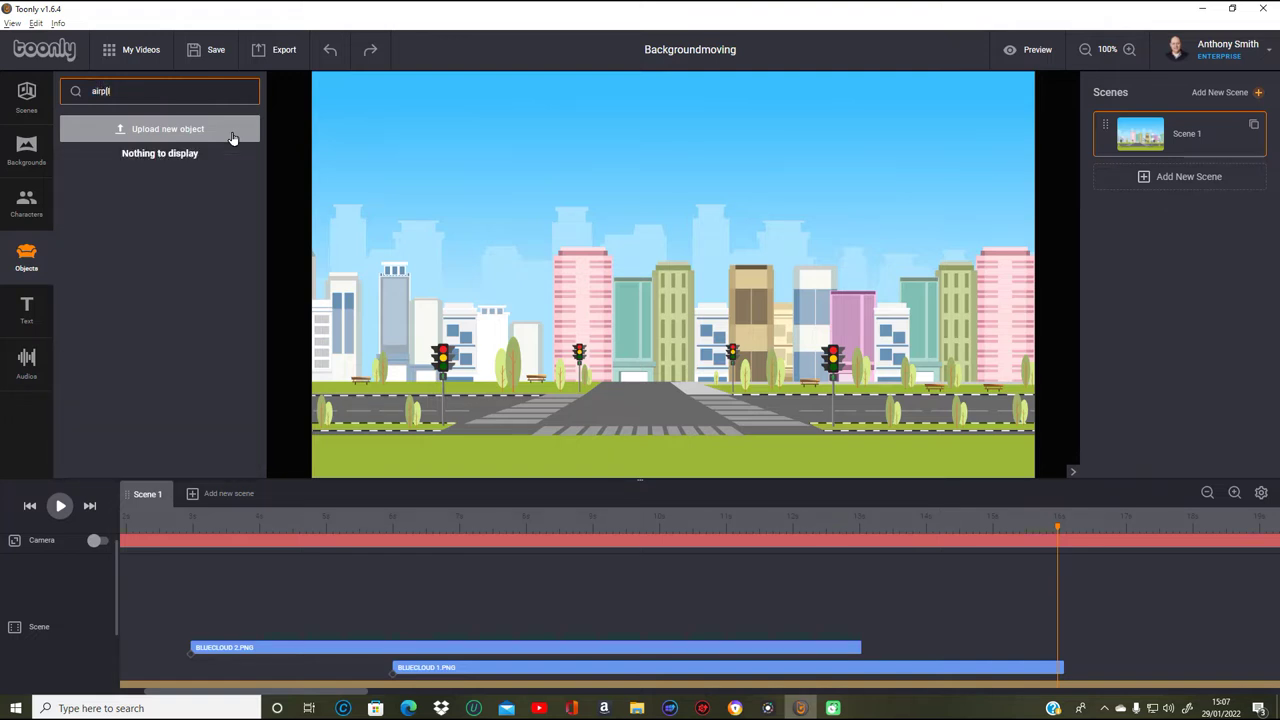
text(anes)
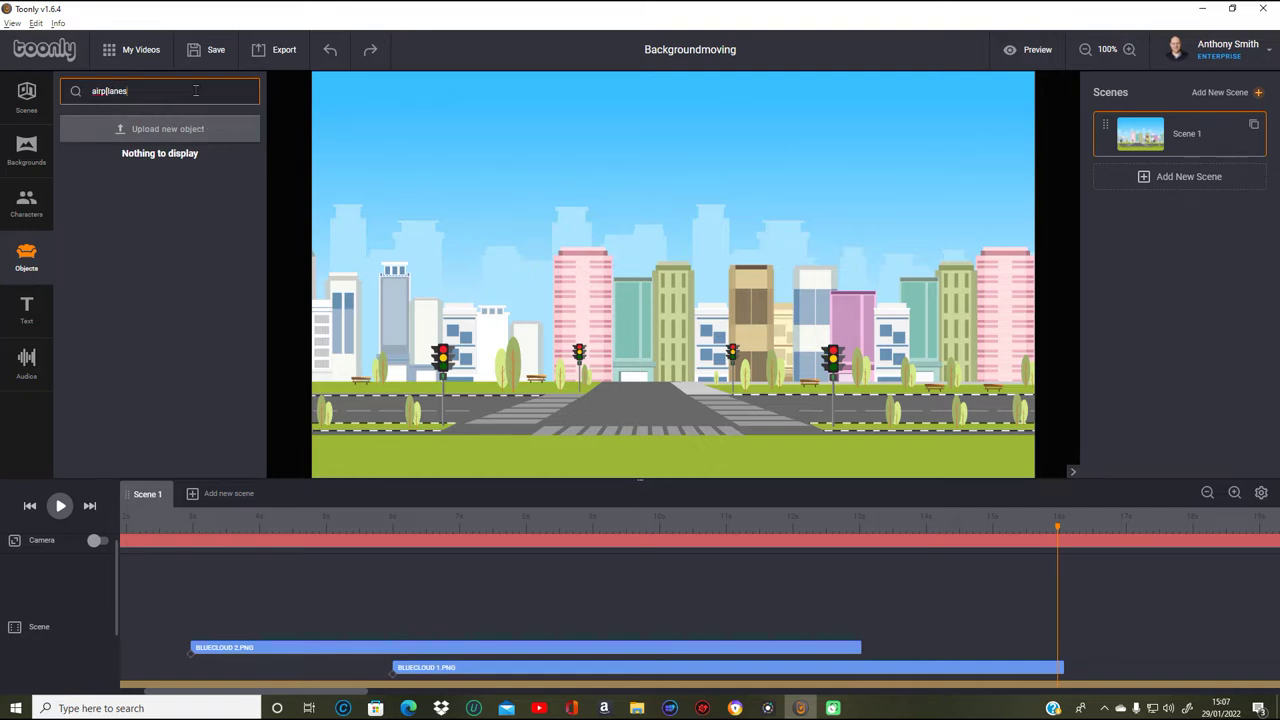
key(BackSpace)
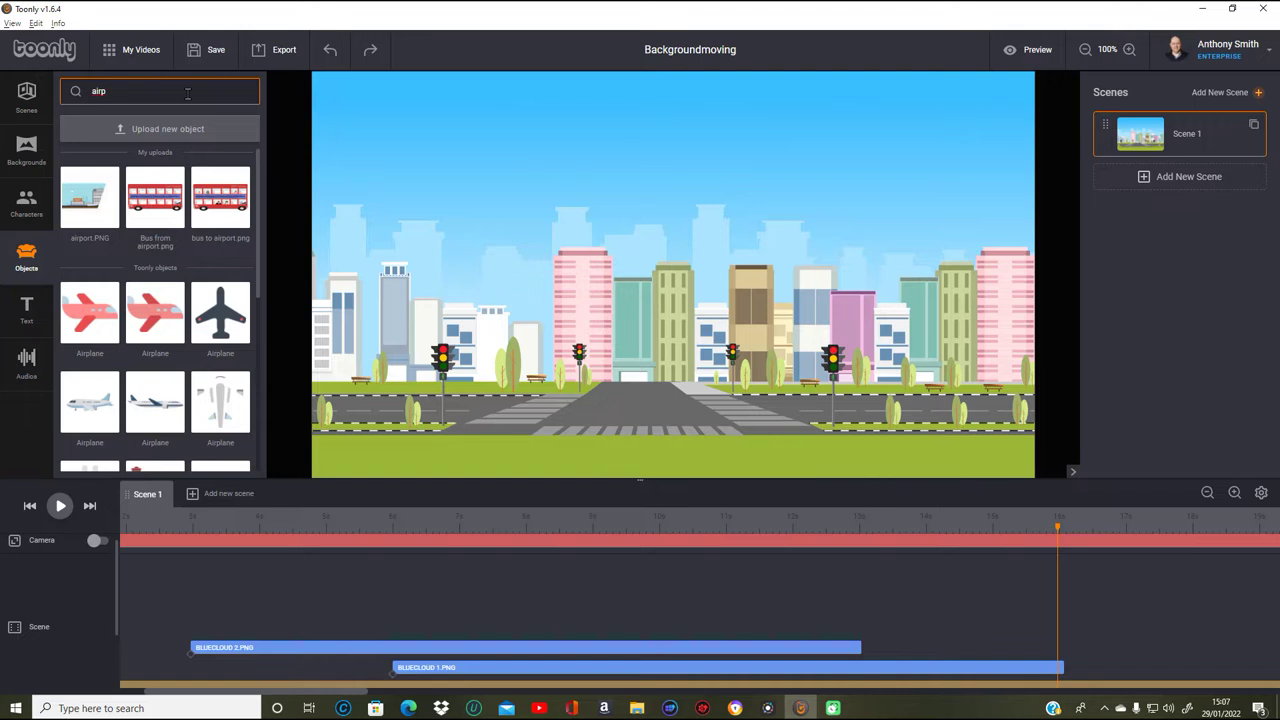
text(lan)
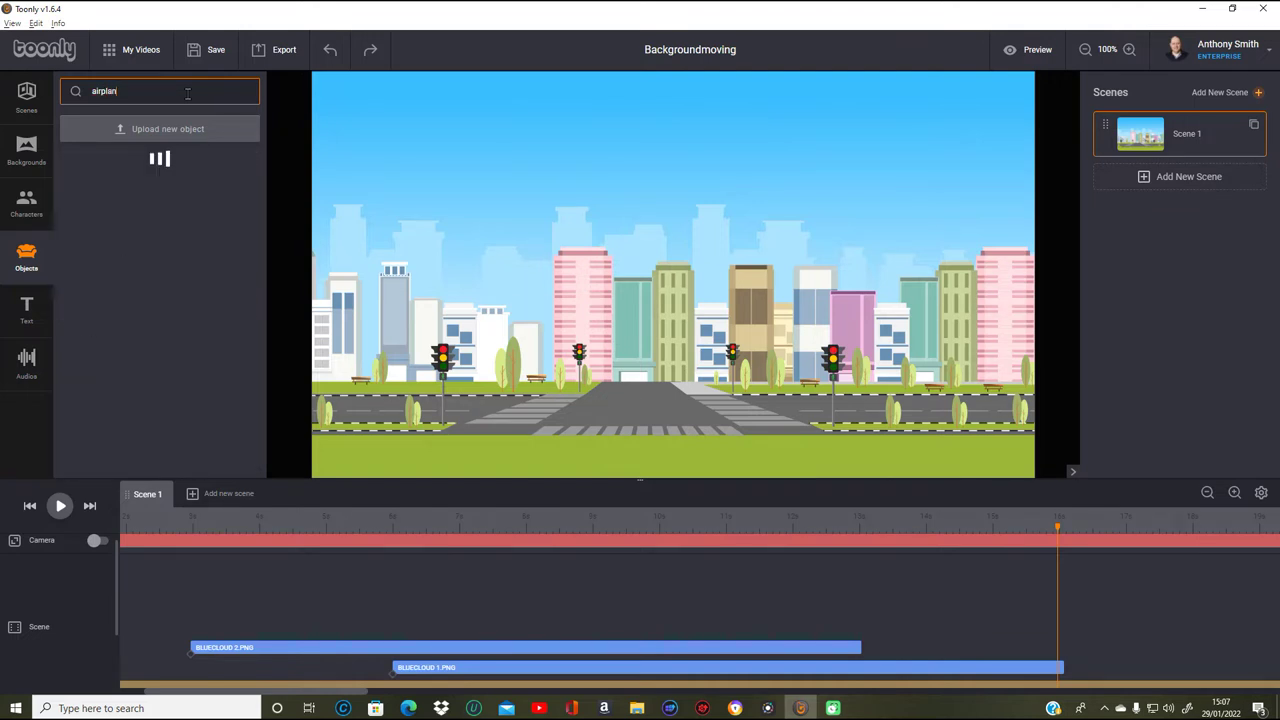
text(e)
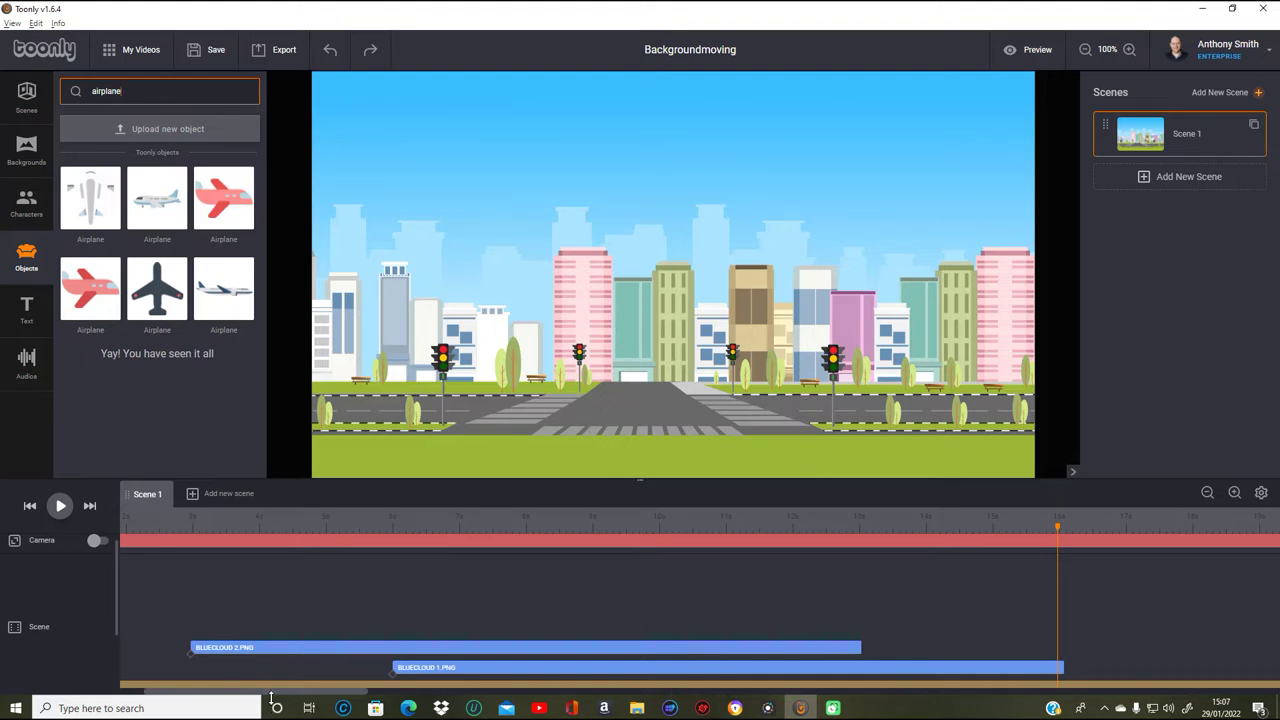
- Add the short light-blue side-view airplane at 7 s and place it in front of the buildings near the scene's right edge
drag(287, 698, 340, 706)
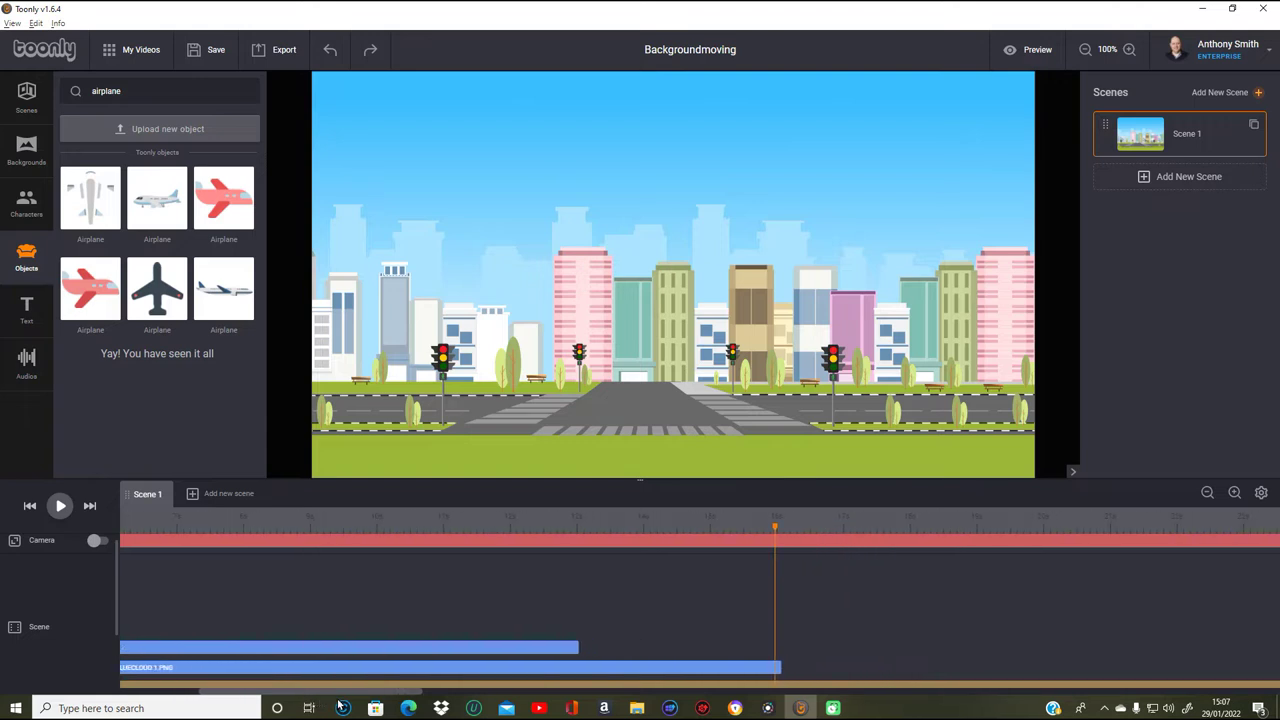
click(178, 539)
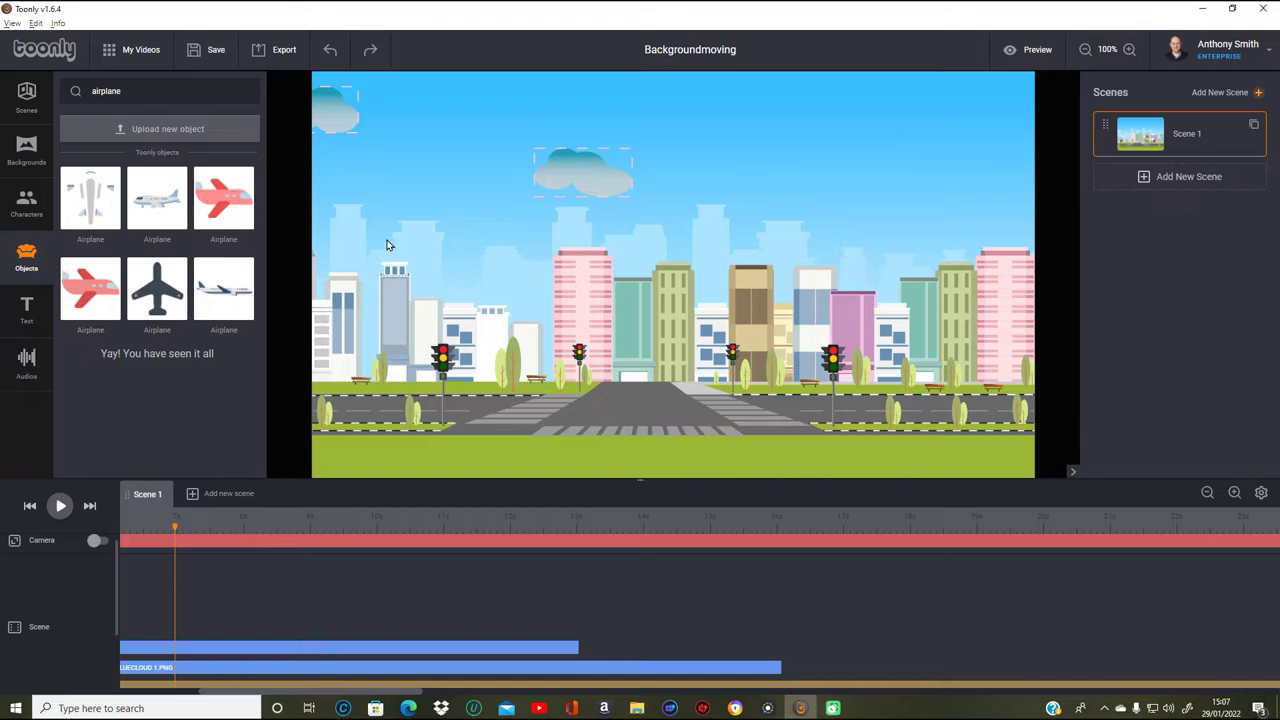
drag(155, 178, 791, 194)
drag(955, 234, 981, 284)
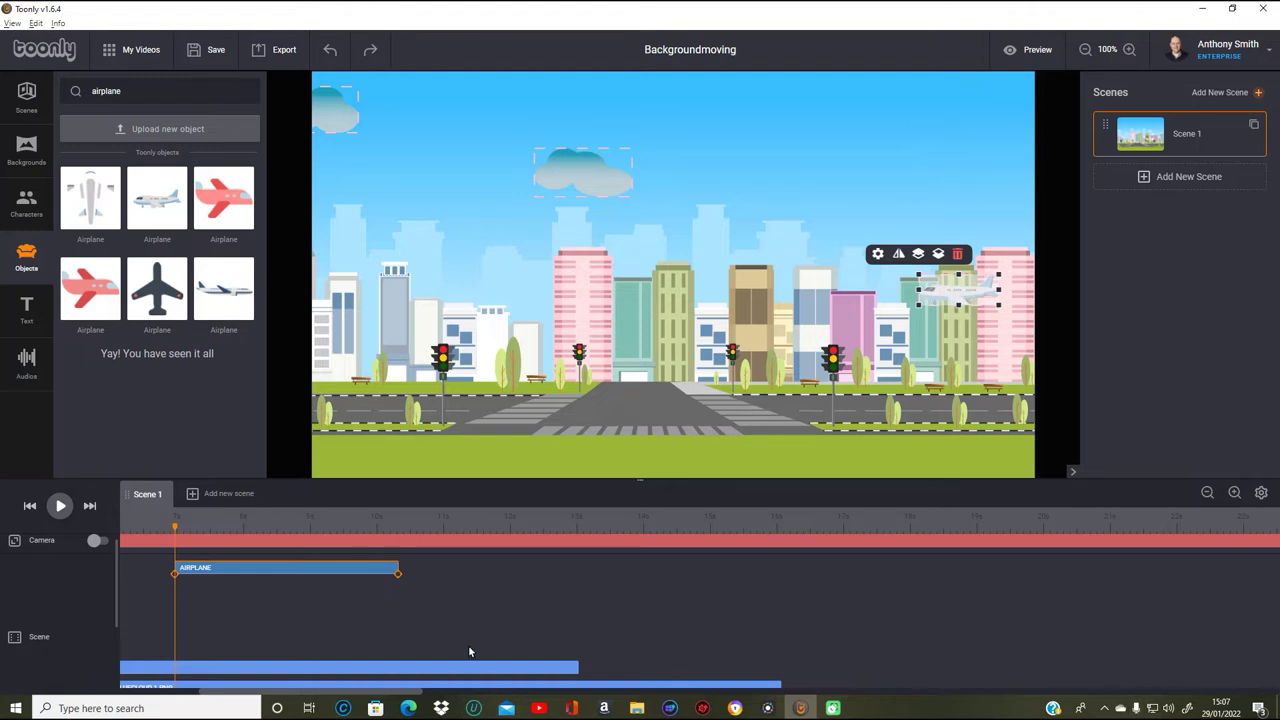
- Move the airplane clip so that it starts at 11 s, aligned with the playhead
drag(286, 571, 560, 593)
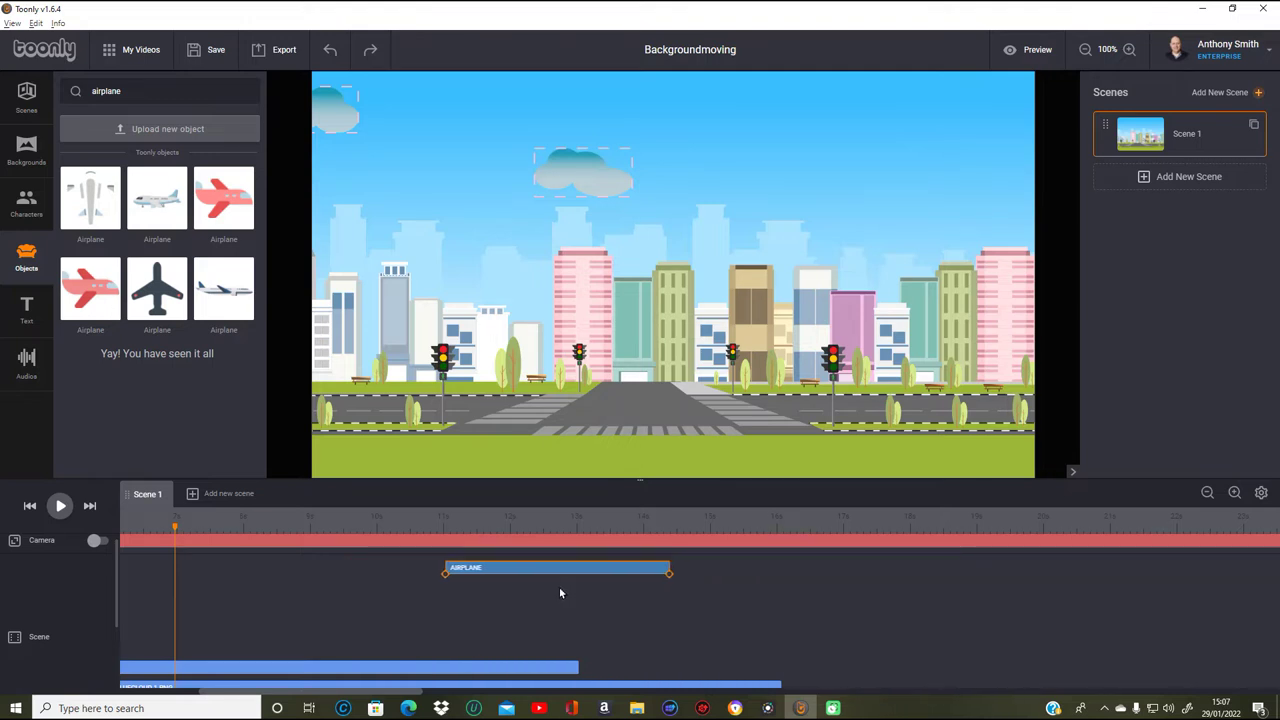
drag(176, 528, 446, 550)
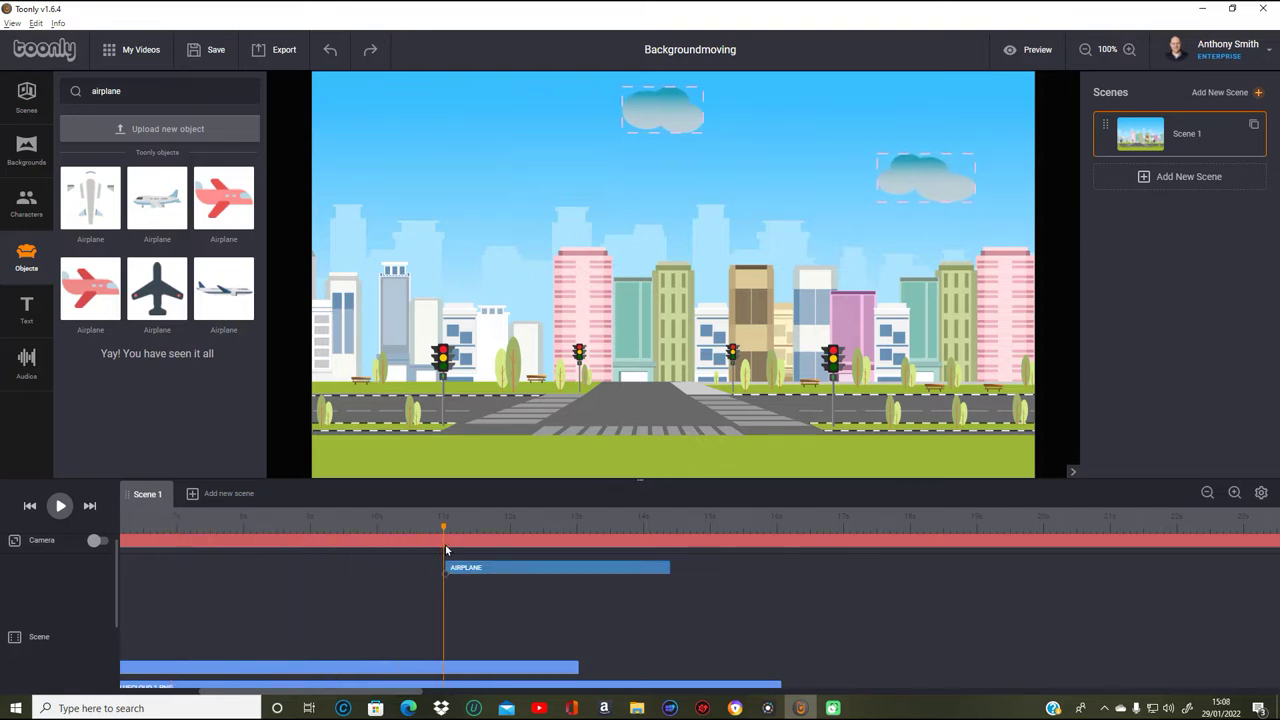
click(527, 568)
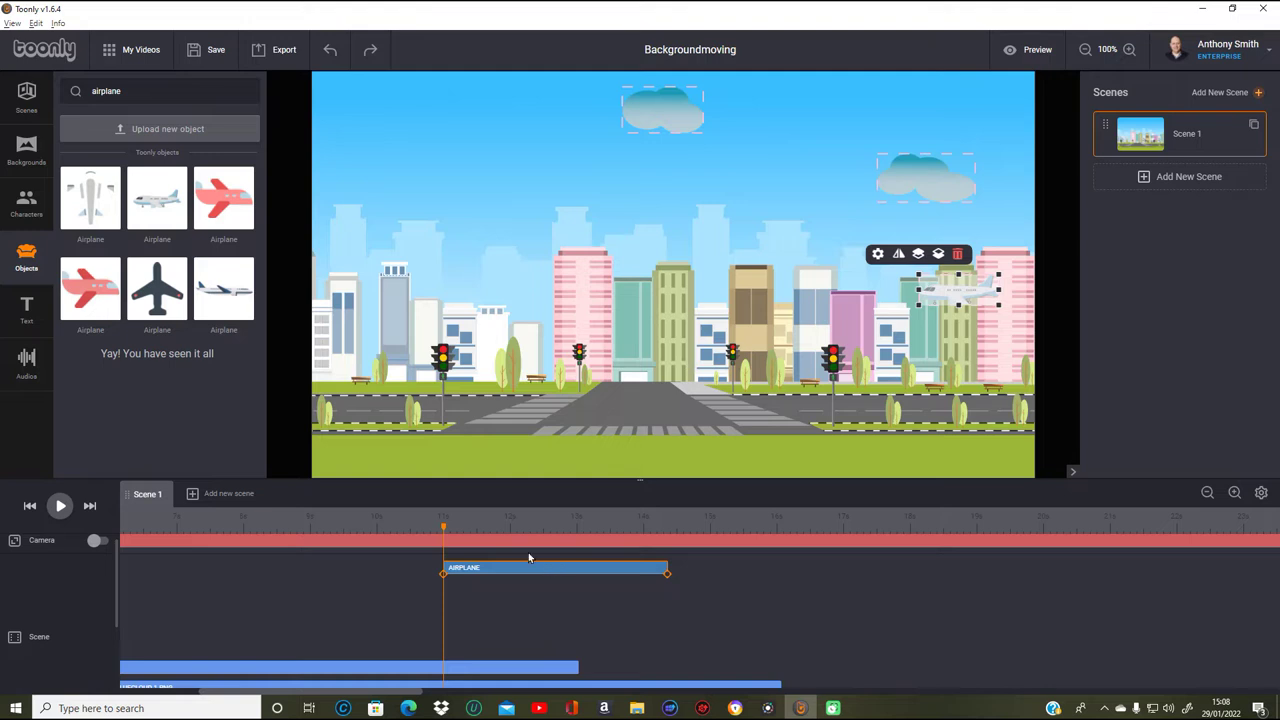
- Send the airplane backward until its layer lies between the first BlueCloud 2 and BlueCloud 1 clips
drag(443, 535, 463, 535)
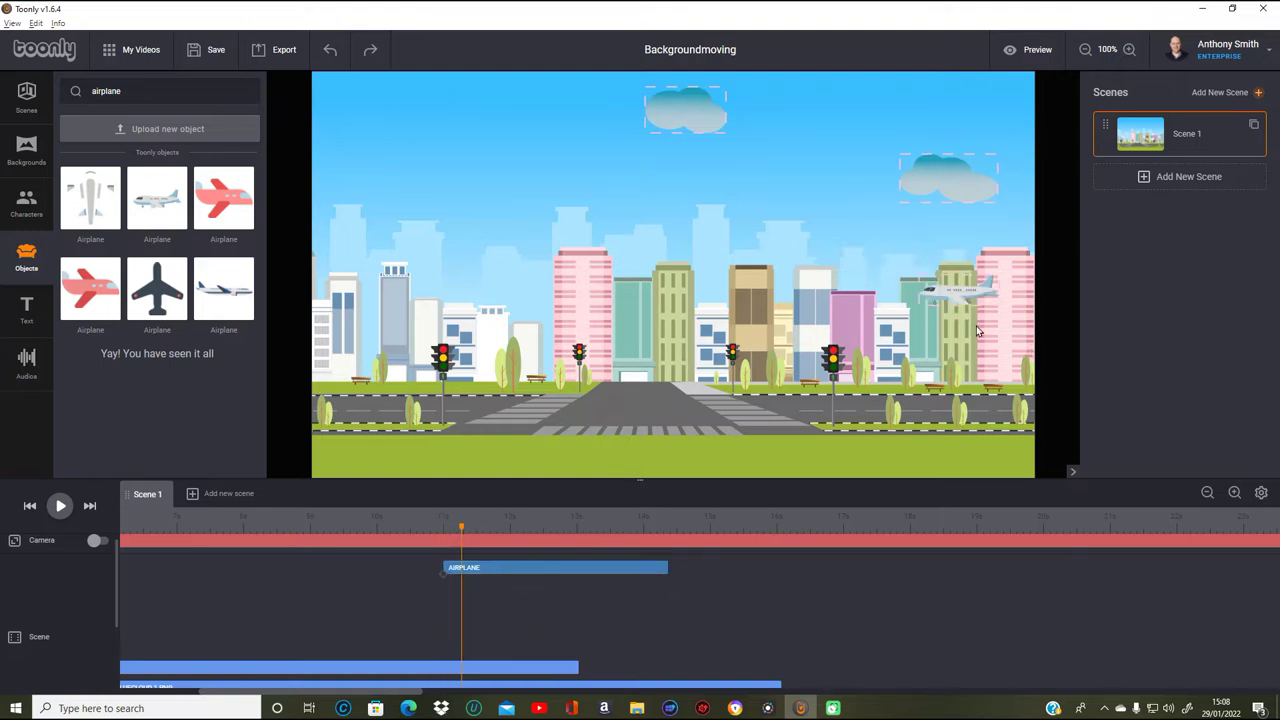
click(950, 300)
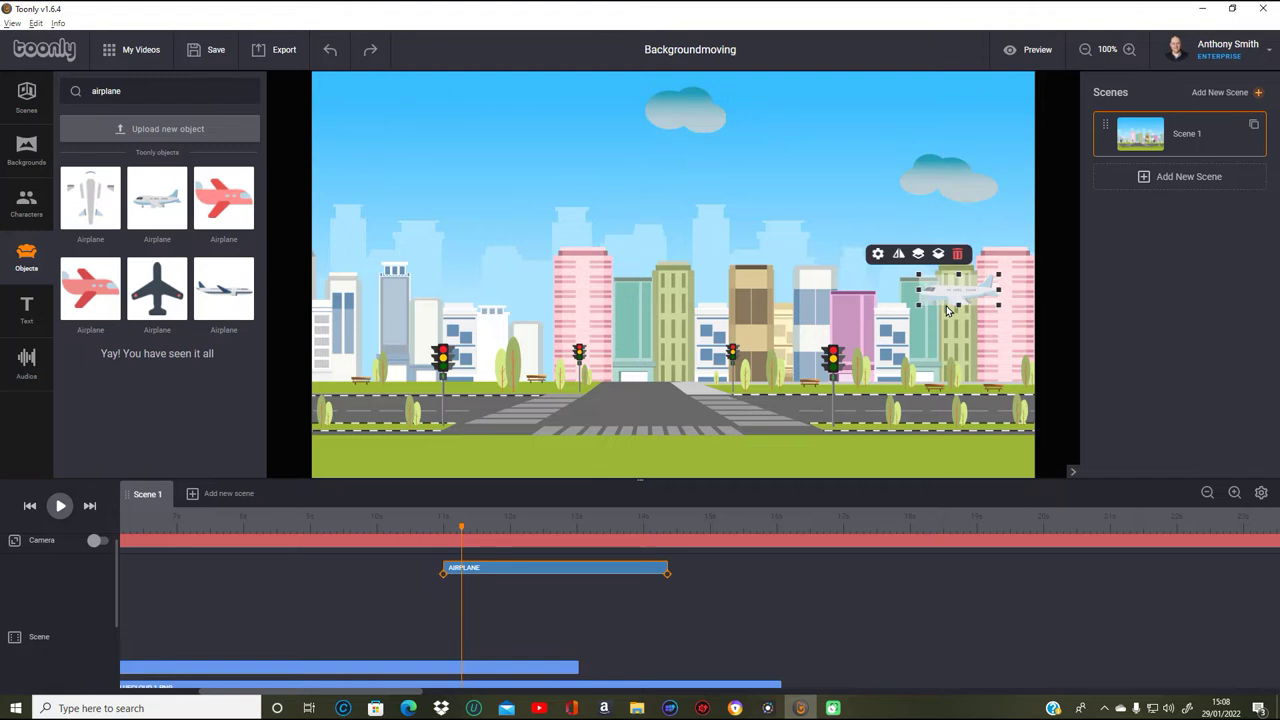
click(939, 256)
click(939, 256)
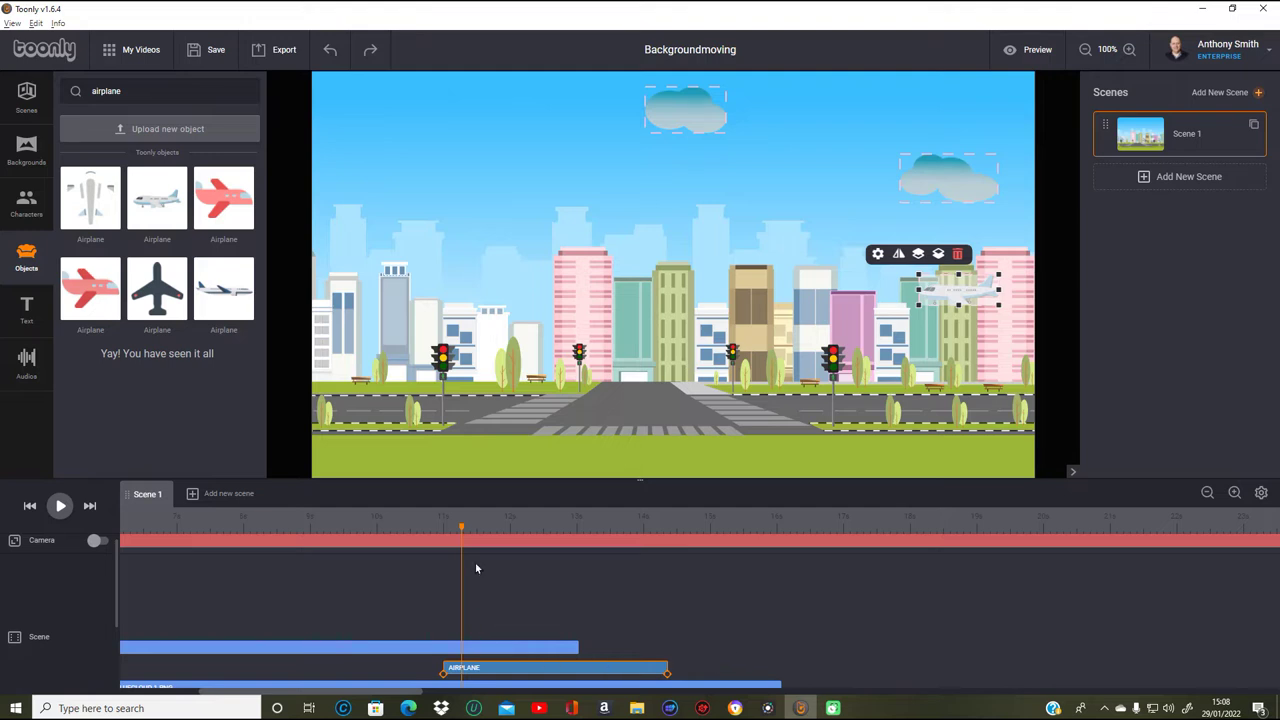
- At the airplane's start keyframe at 11 s, raise and slightly tilt the airplane and move it off the scene's right edge
mouse_move(462, 530)
mouse_down()
mouse_move(440, 531)
mouse_move(450, 535)
mouse_up()
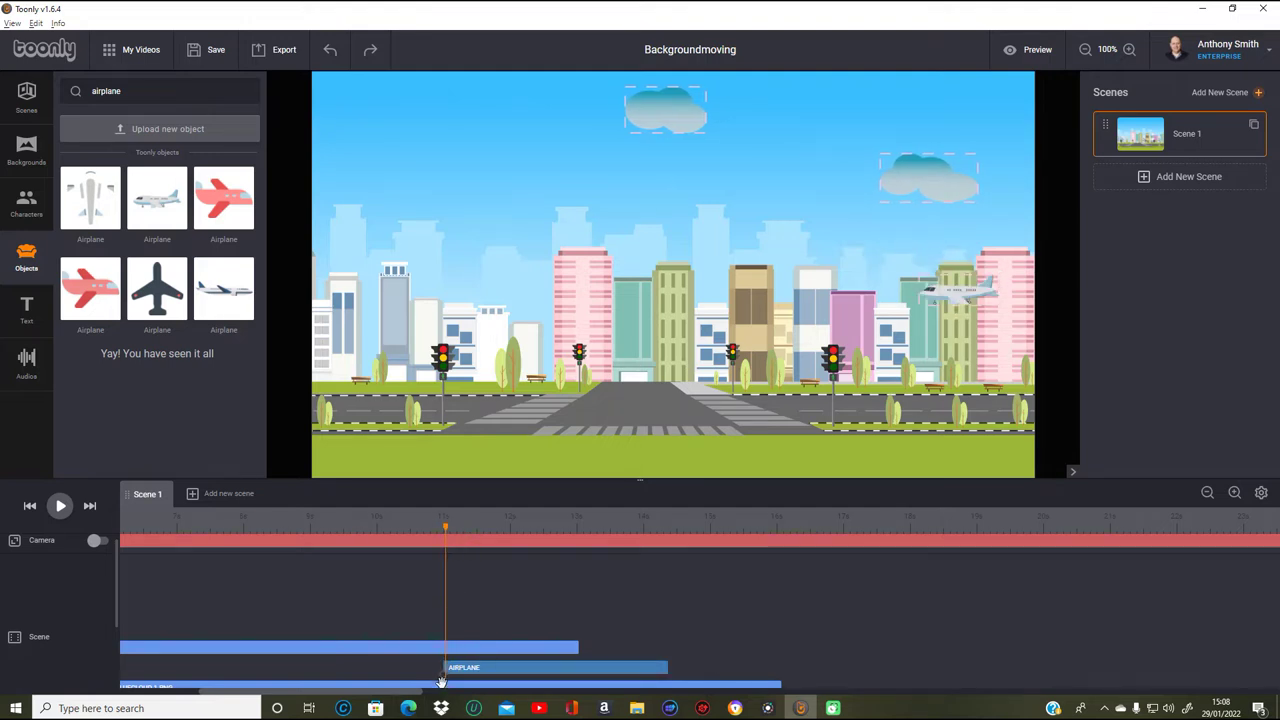
click(441, 530)
drag(441, 530, 445, 531)
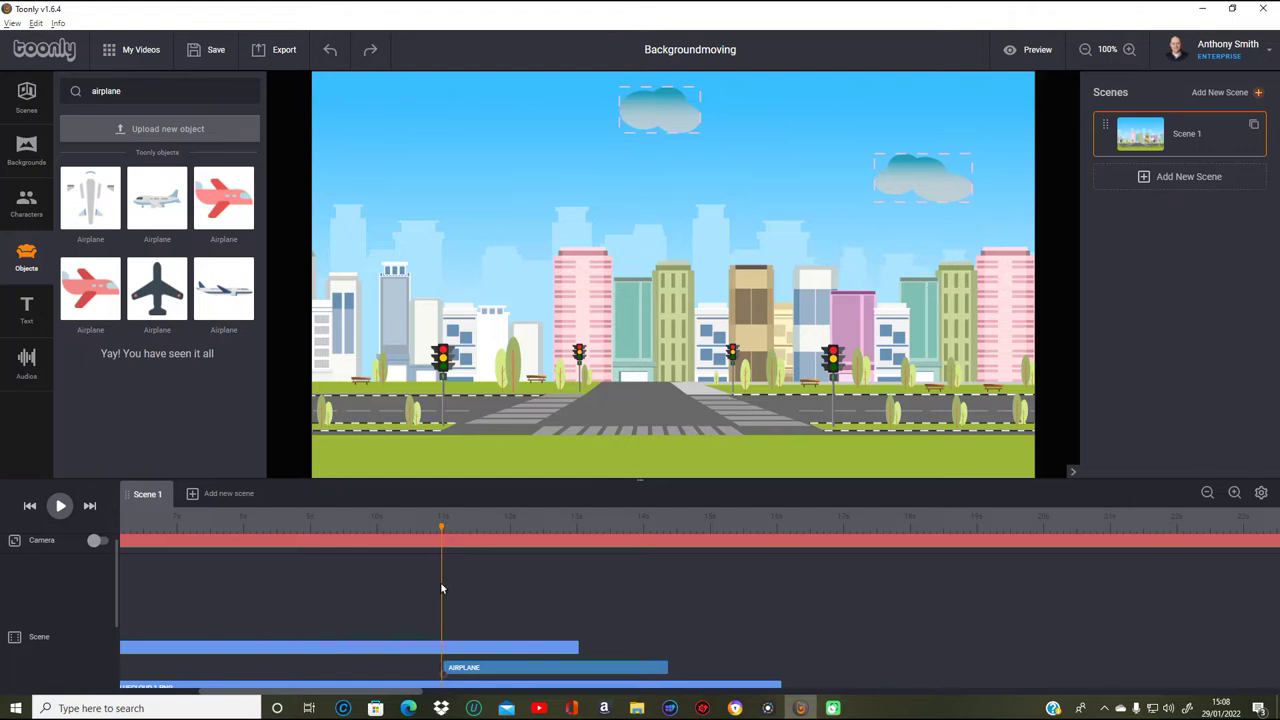
click(444, 670)
drag(948, 302, 988, 230)
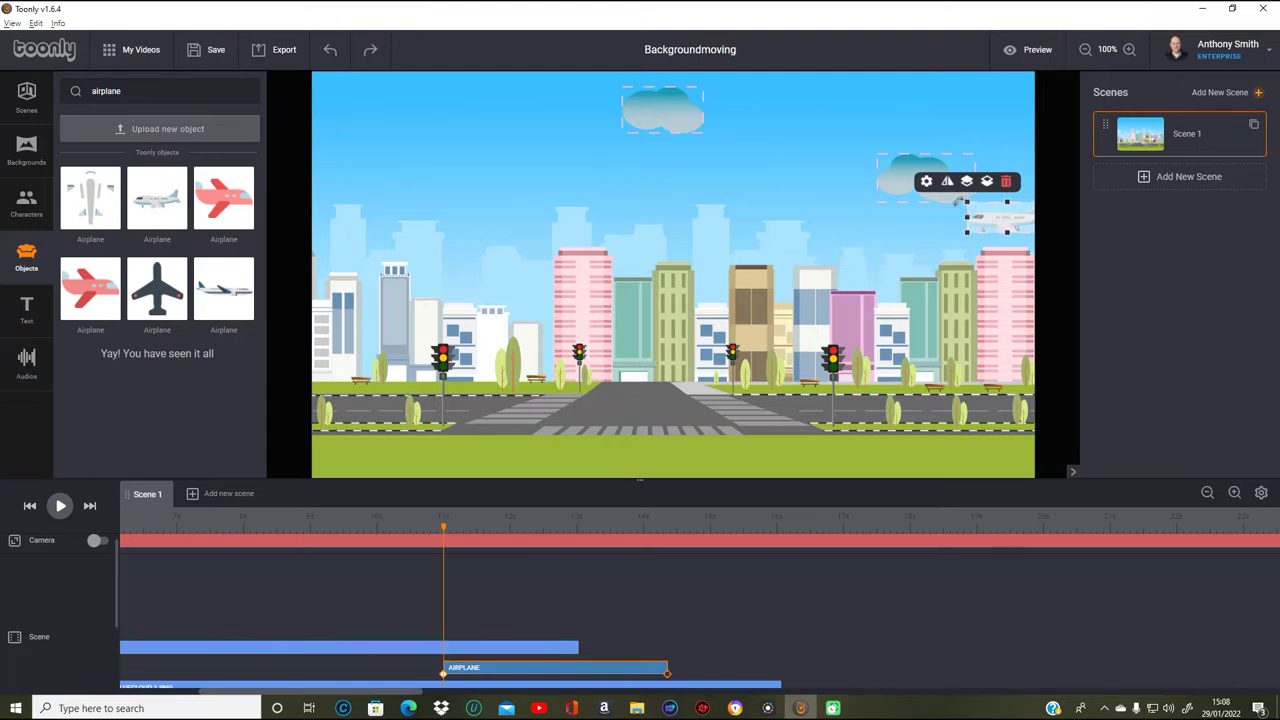
drag(961, 199, 966, 186)
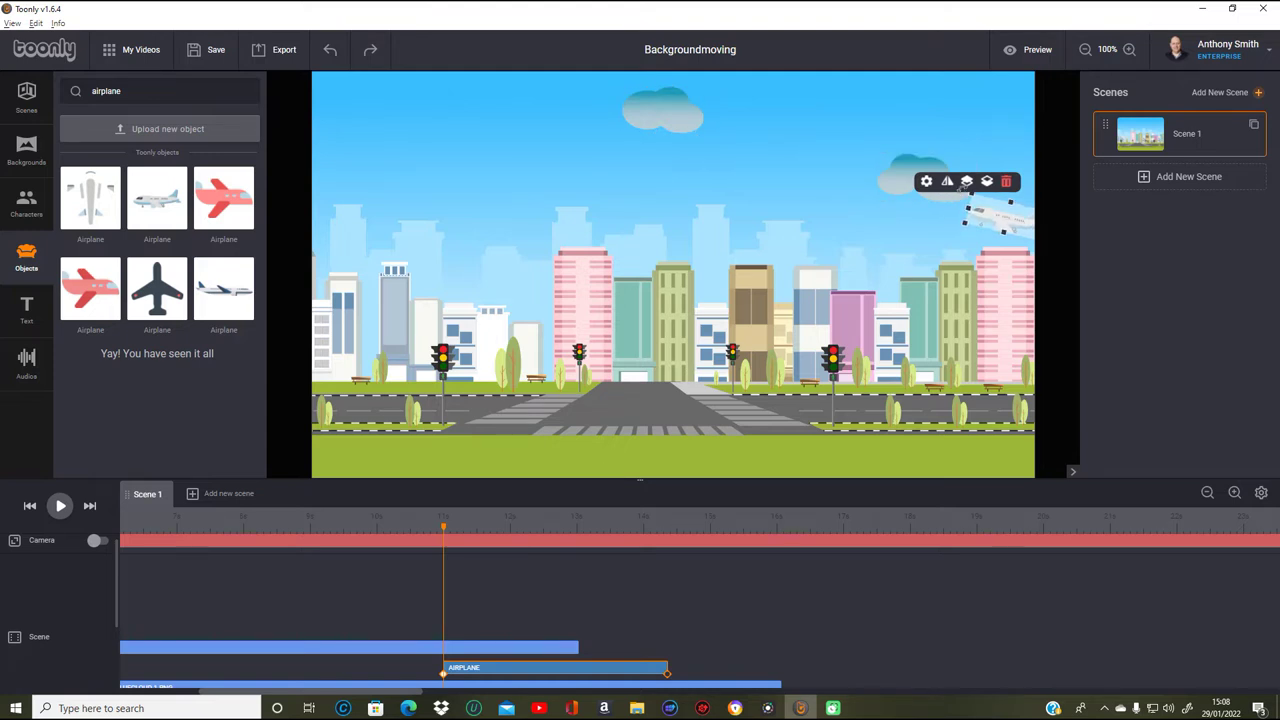
drag(1010, 226, 1086, 237)
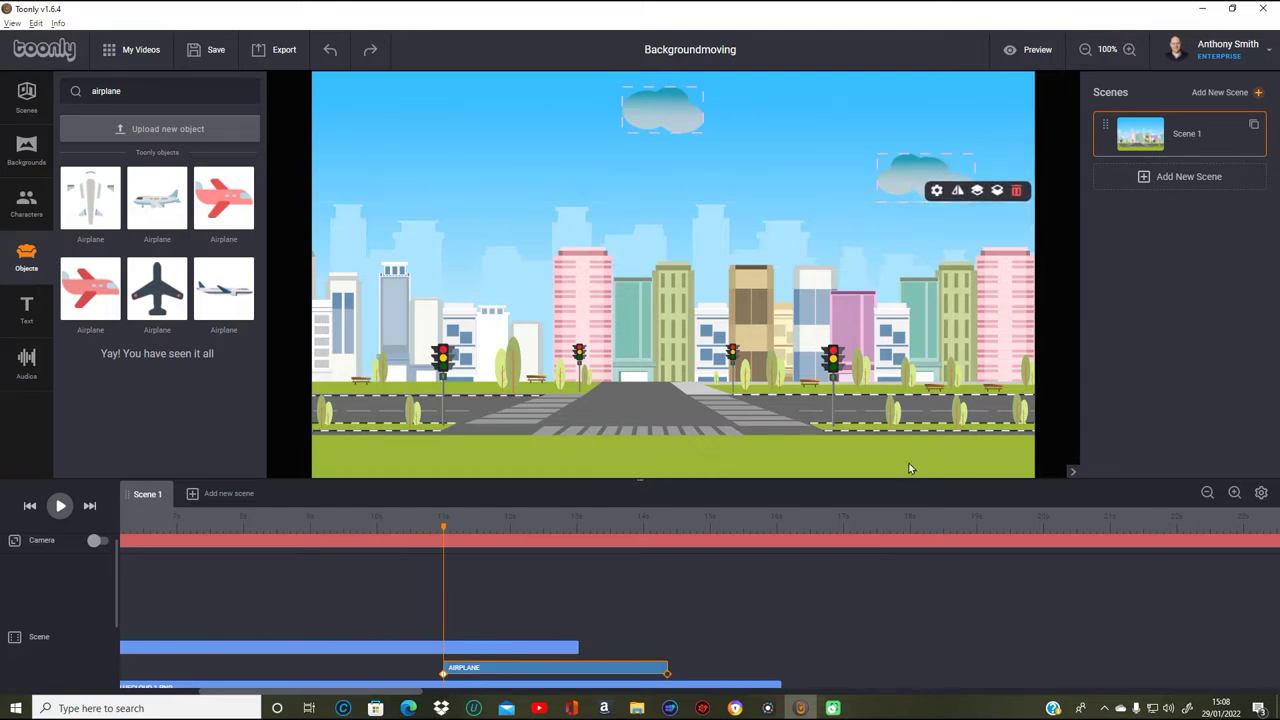
- At the airplane's end keyframe at about 14.3 s, move the airplane out past the upper-left corner of the scene
drag(445, 530, 594, 533)
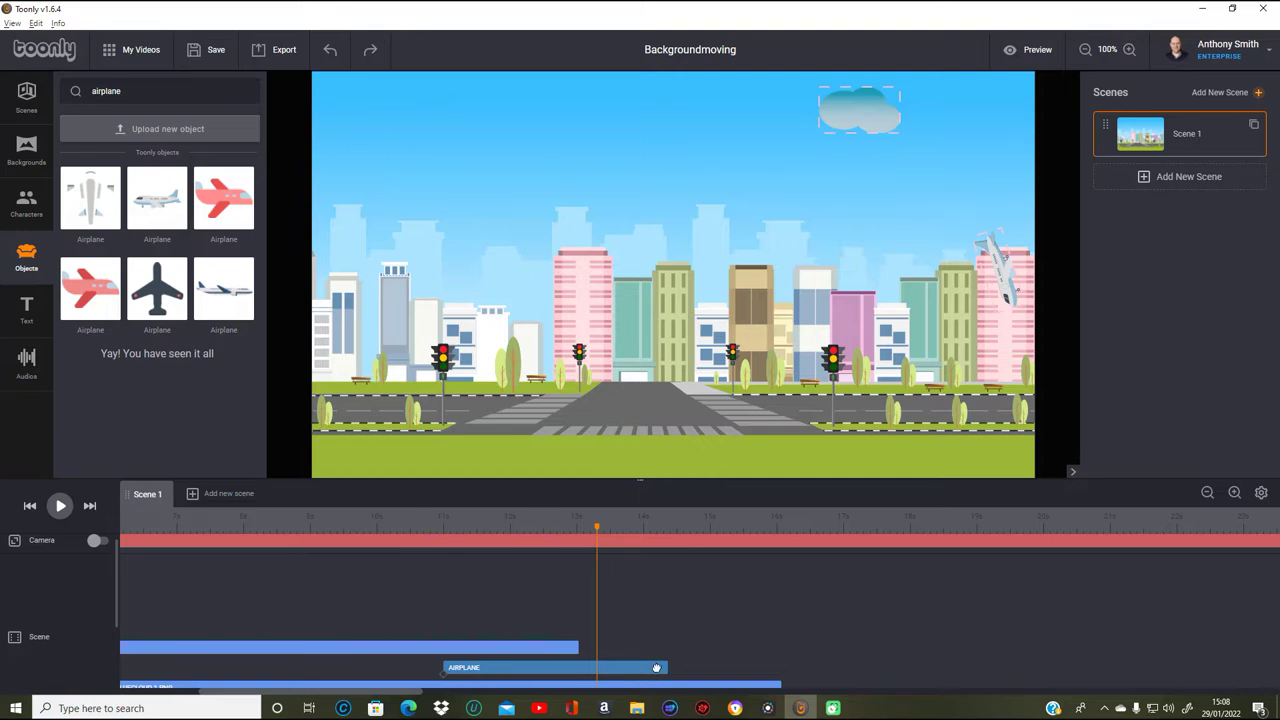
click(657, 667)
click(668, 678)
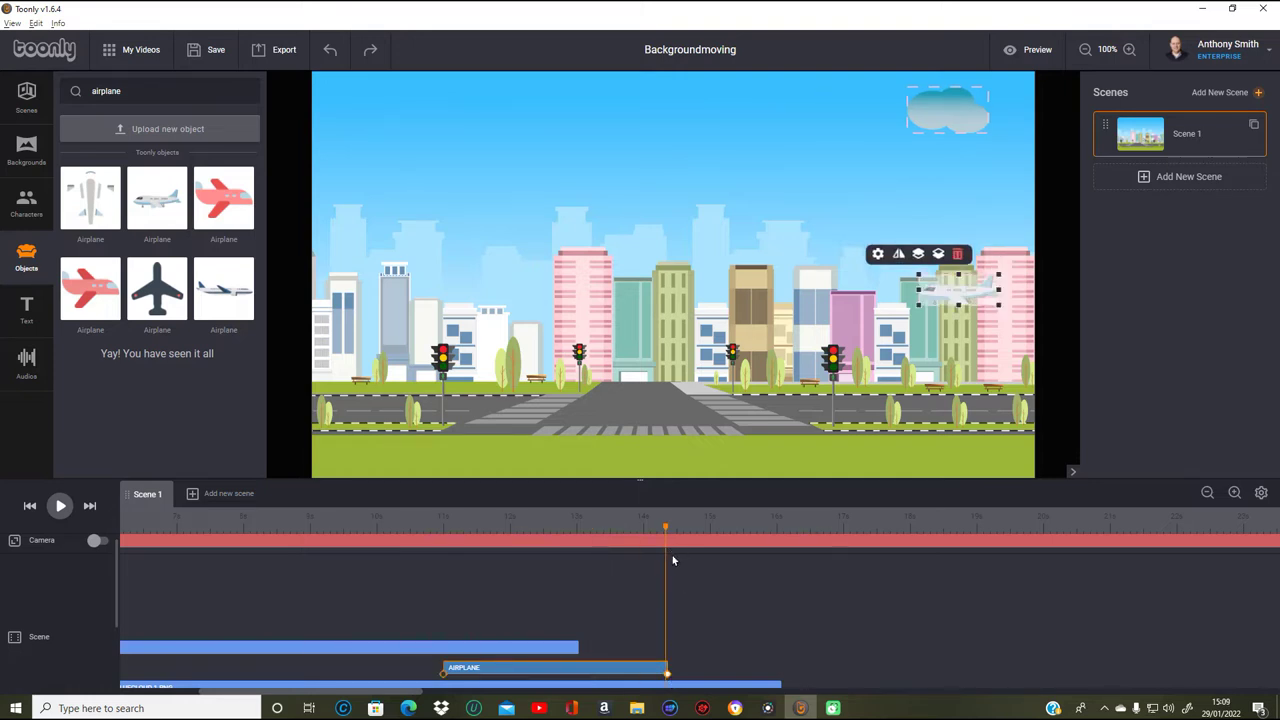
drag(960, 305, 297, 96)
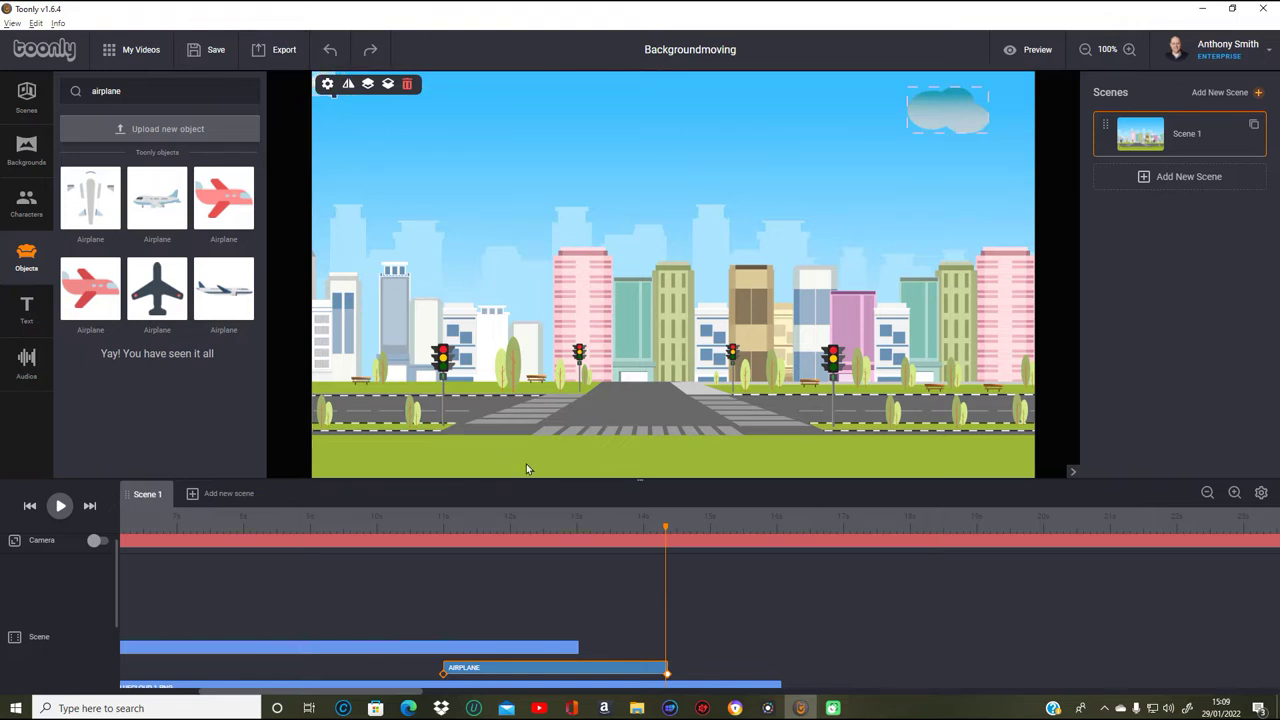
- Set the airplane's rotation direction to Counterclockwise in its object settings
drag(666, 527, 634, 535)
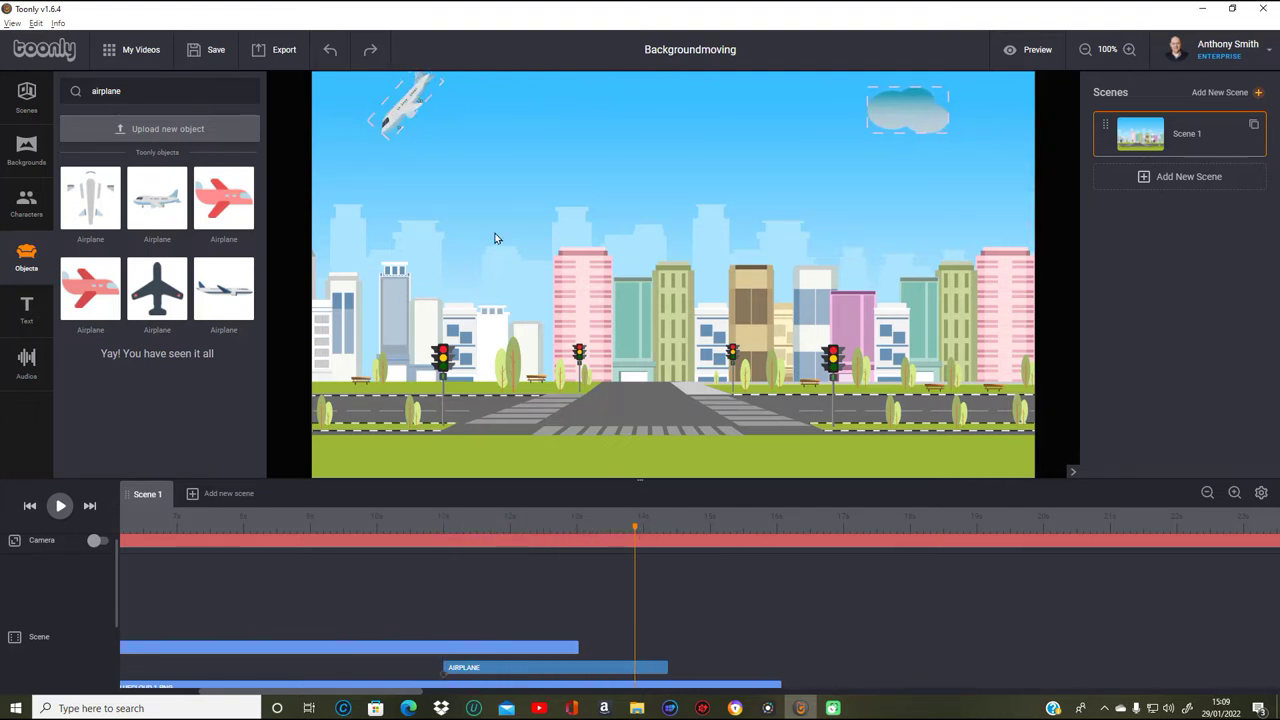
click(408, 114)
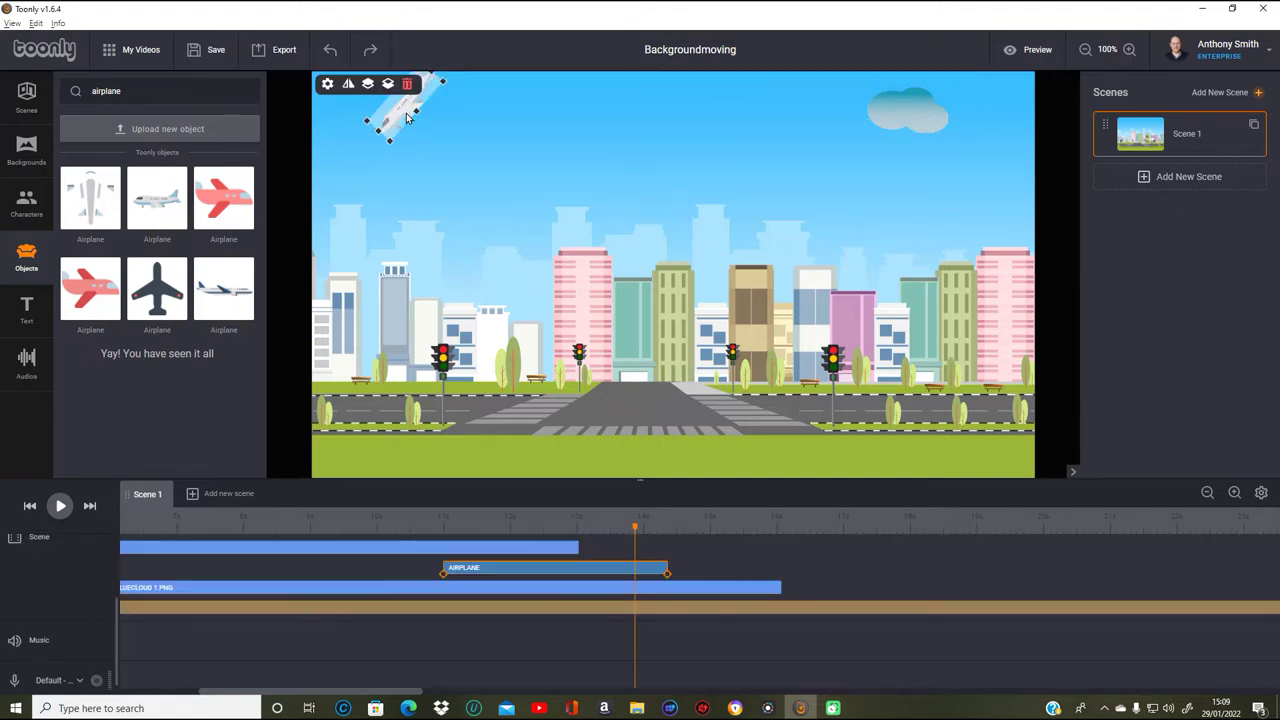
click(330, 86)
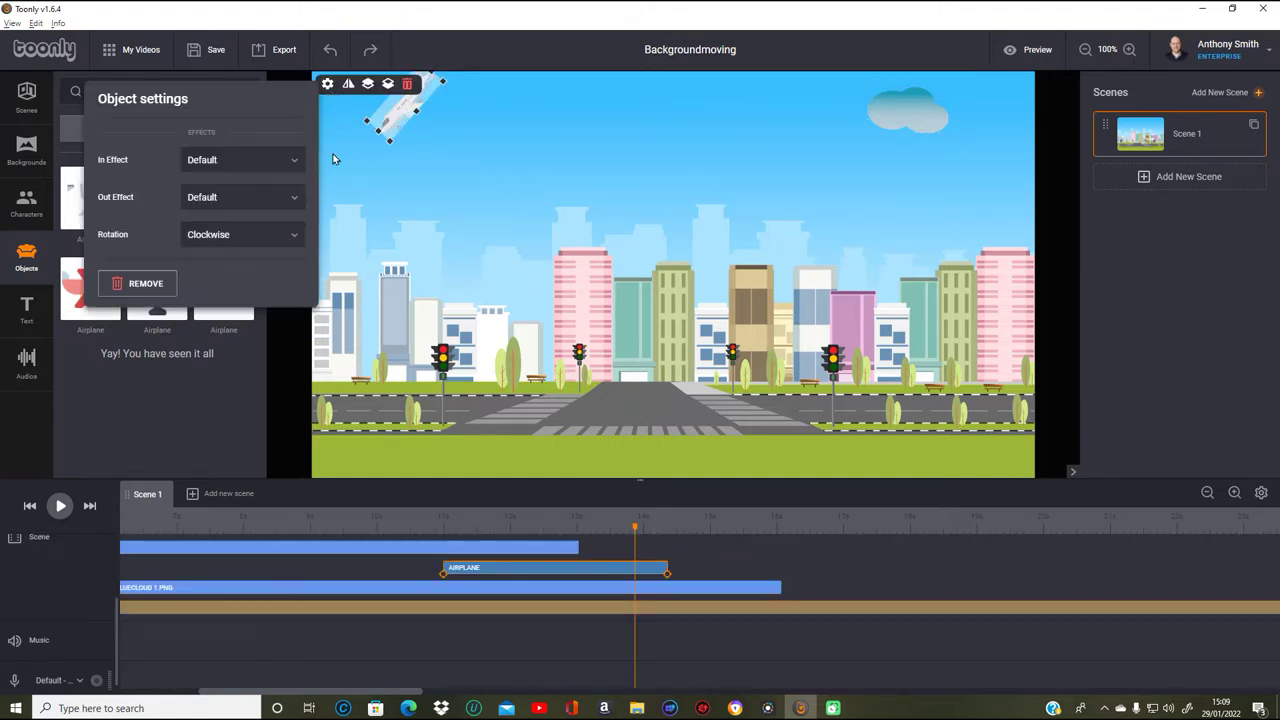
click(294, 235)
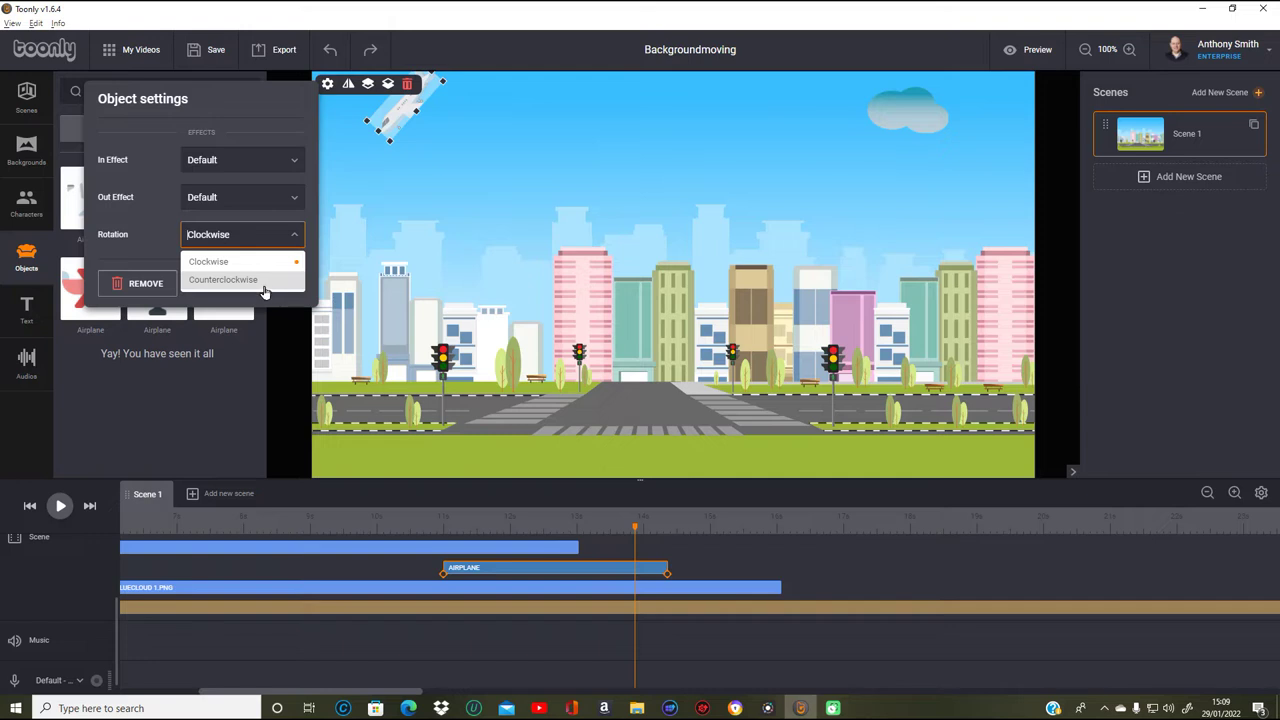
click(268, 286)
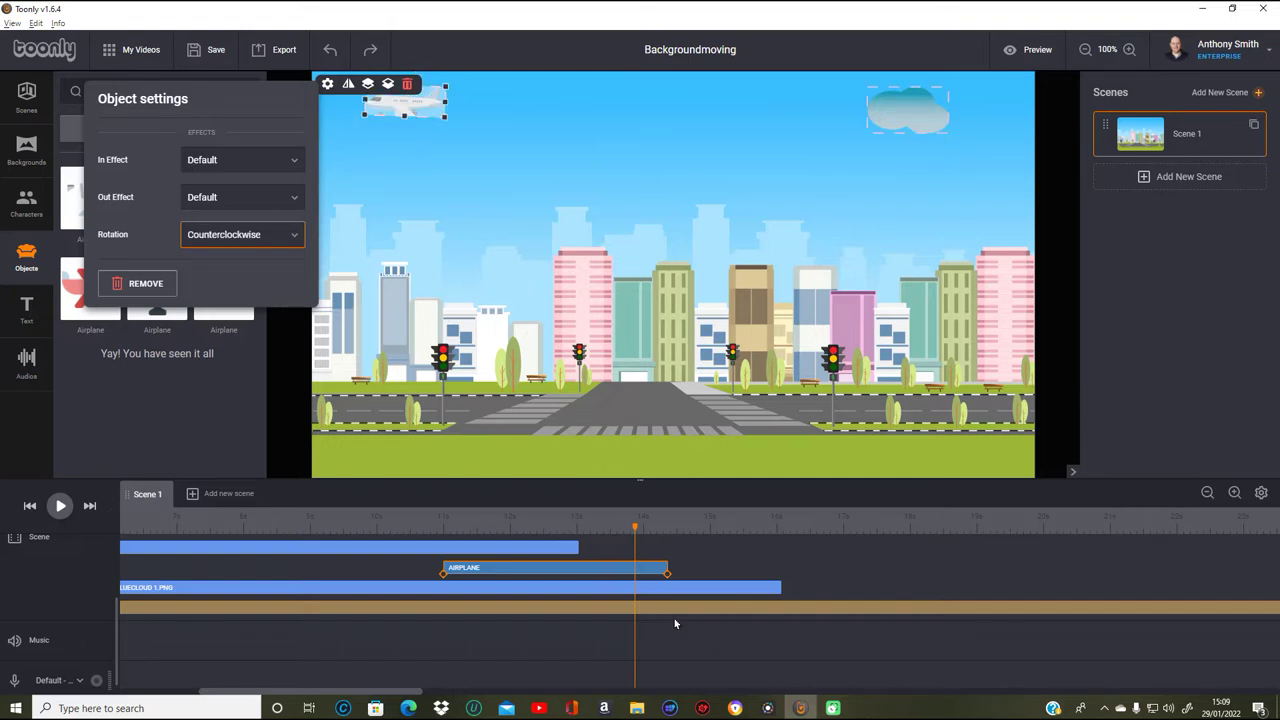
- Raise the airplane and, at its start keyframe at 11 s, move it completely beyond the scene's right edge
drag(638, 535, 441, 539)
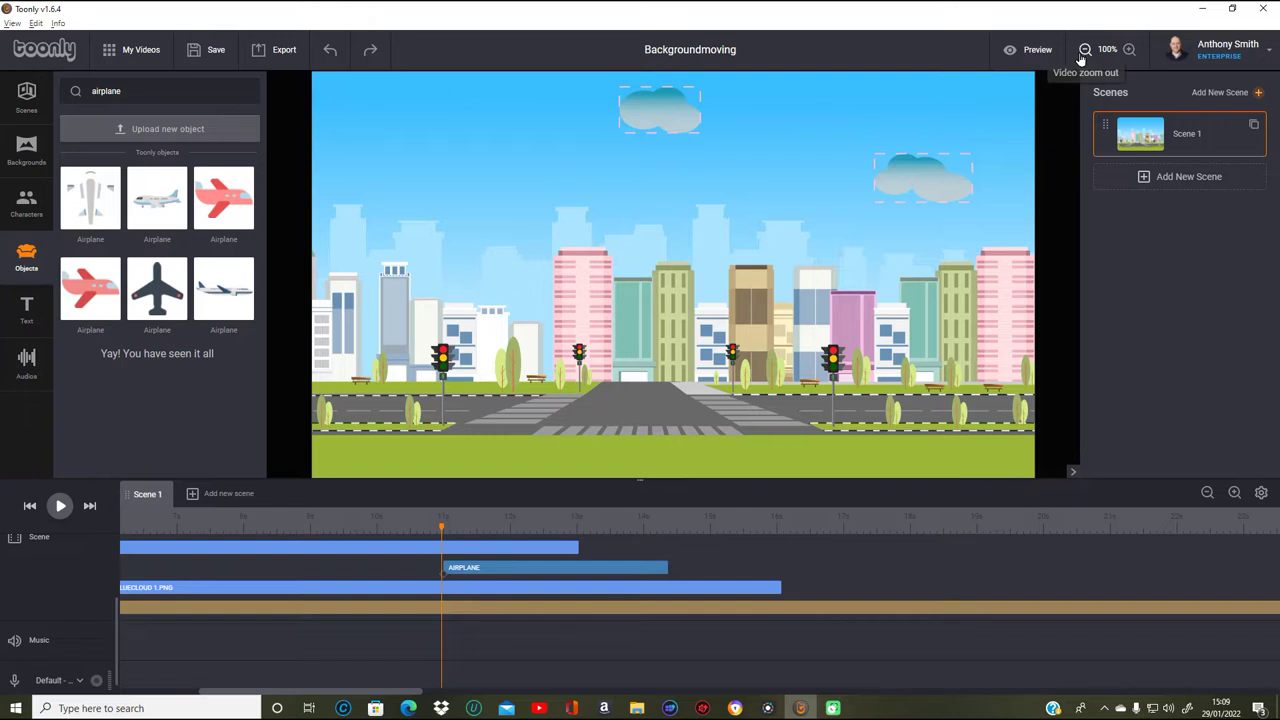
click(1085, 50)
click(1085, 50)
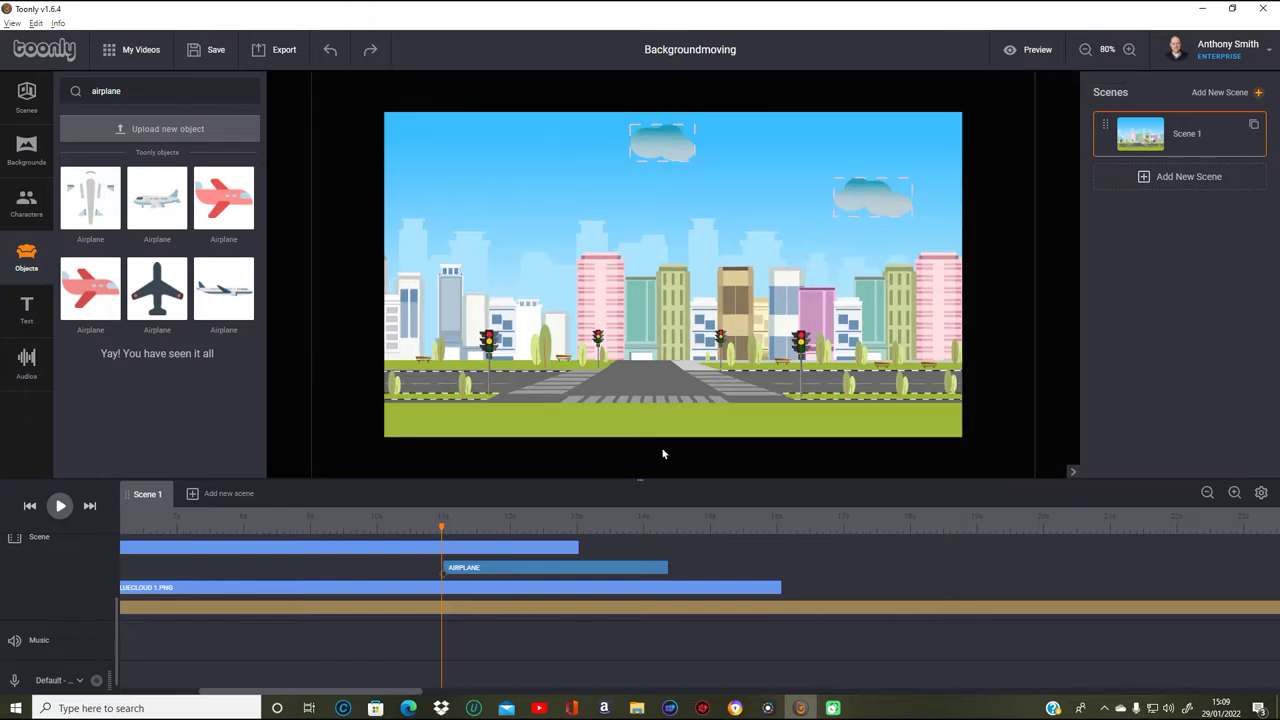
drag(442, 530, 454, 531)
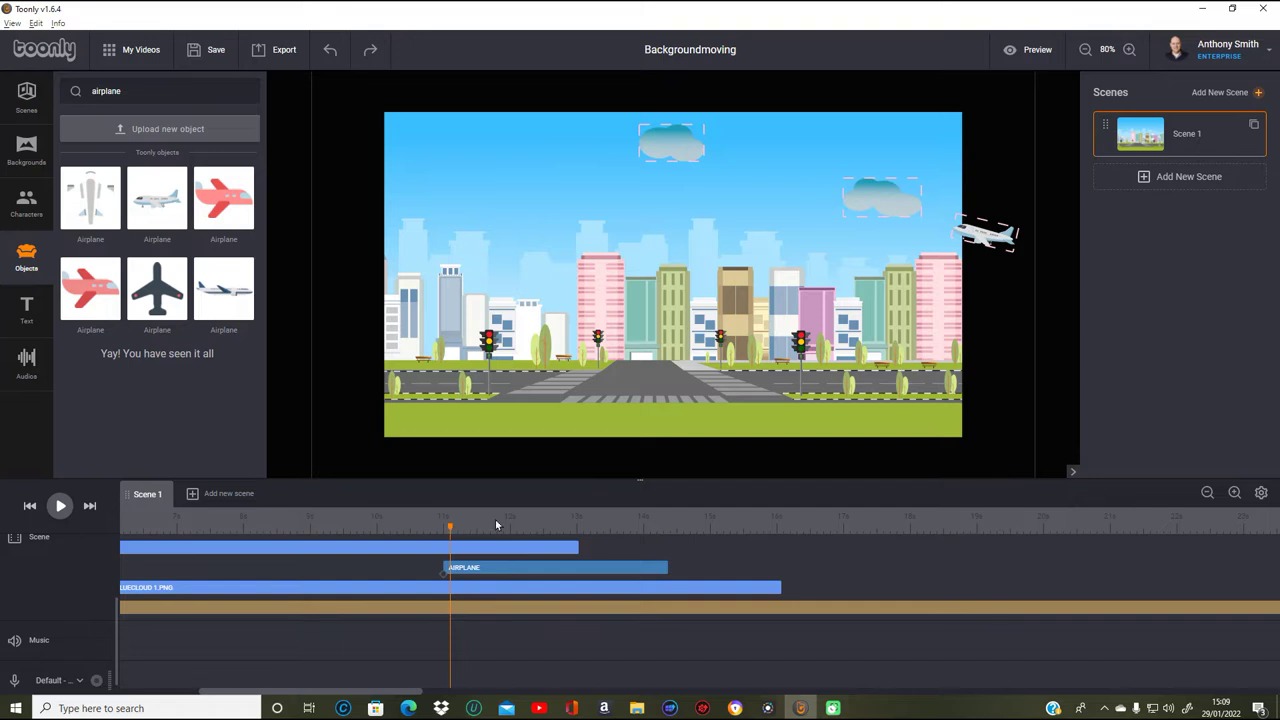
drag(1012, 243, 1007, 213)
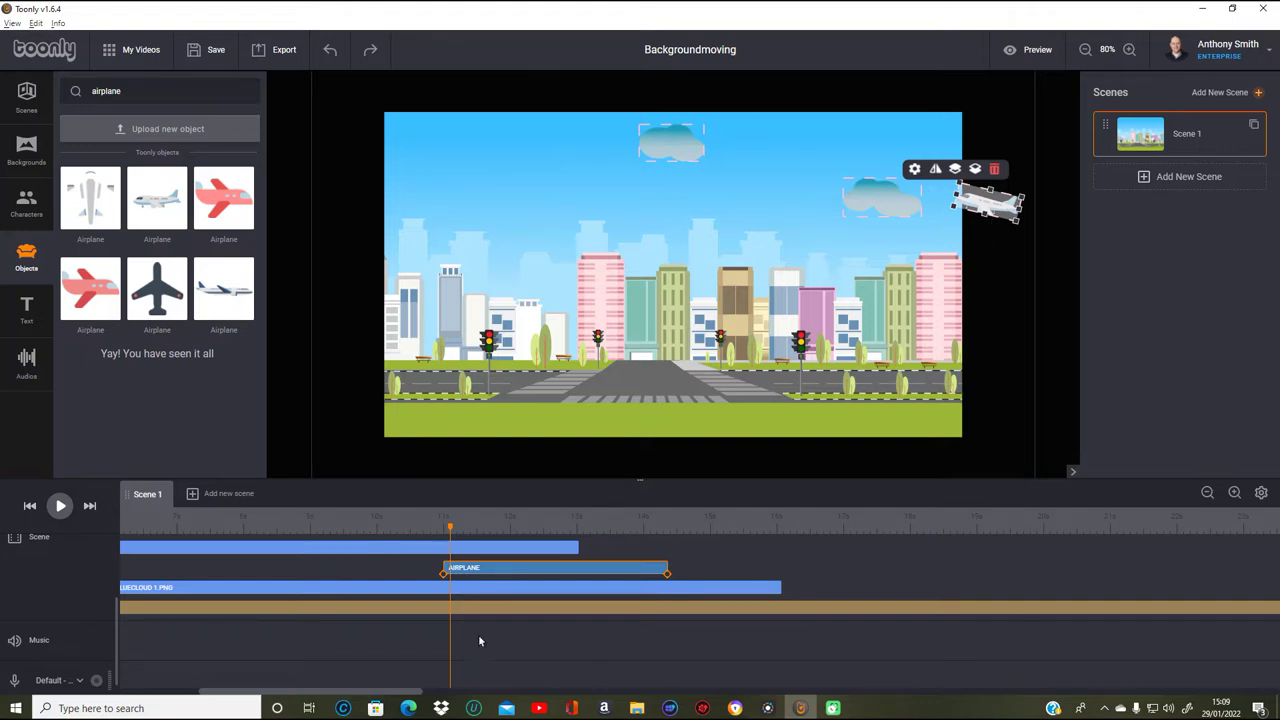
mouse_move(453, 532)
mouse_down()
mouse_move(435, 532)
mouse_move(481, 537)
mouse_move(447, 537)
mouse_up()
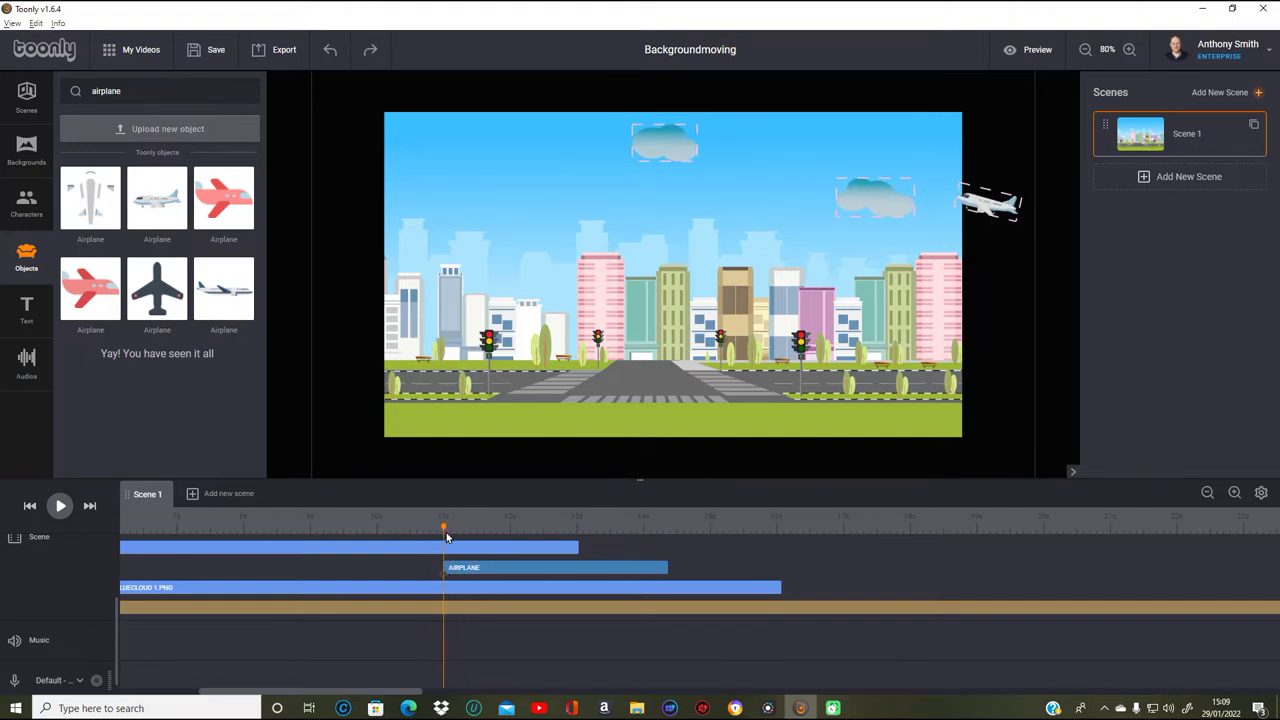
click(443, 570)
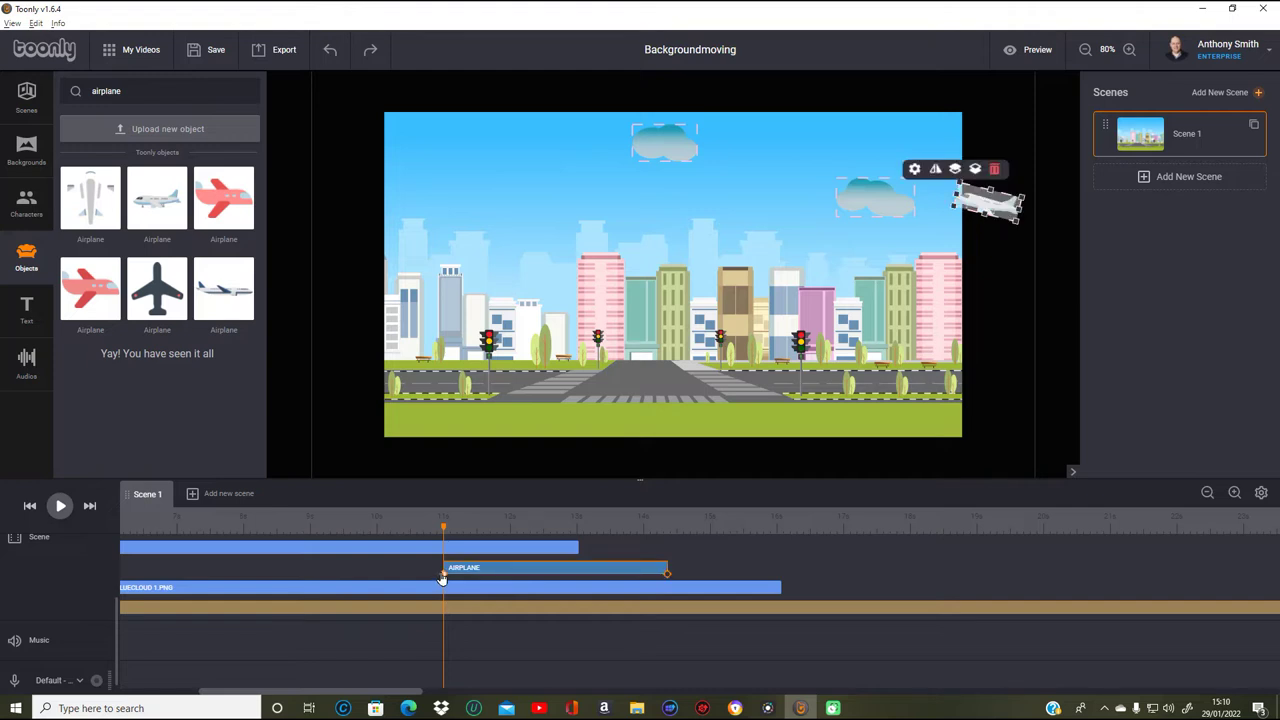
drag(997, 219, 1016, 214)
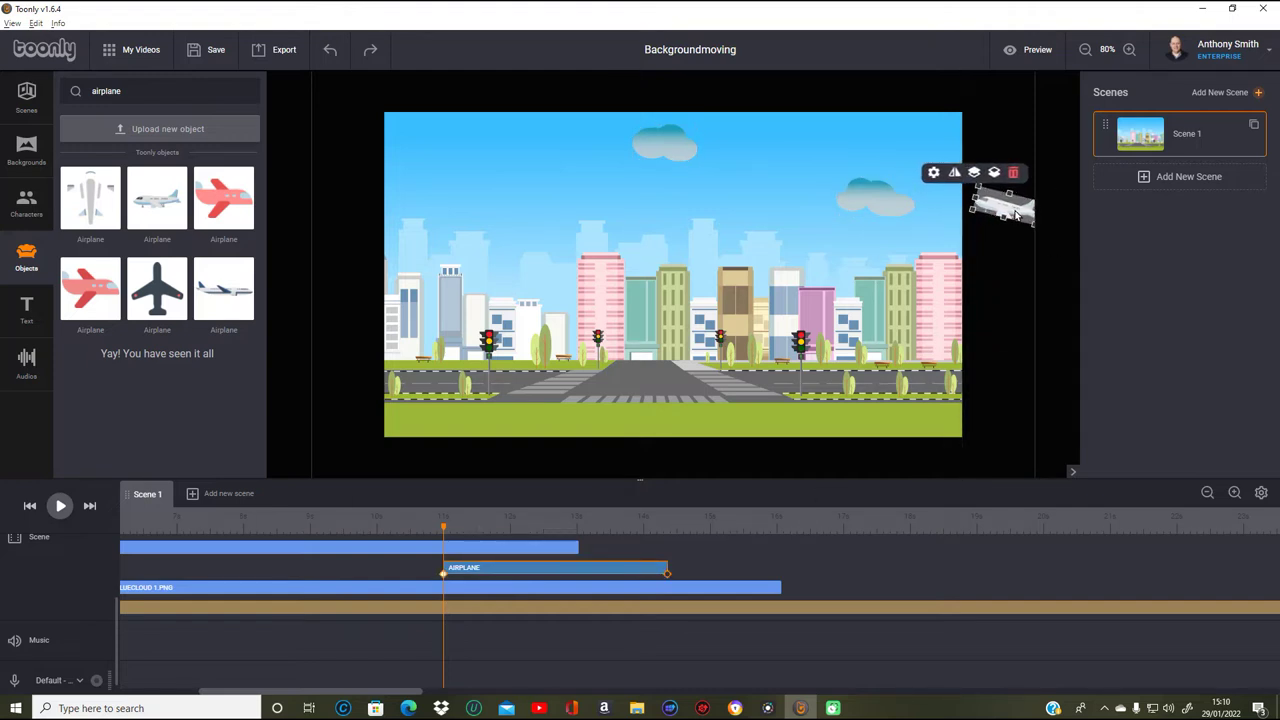
- At the airplane's end keyframe, move the airplane out past the scene's upper-left corner, and return the playhead to 11 s
click(668, 577)
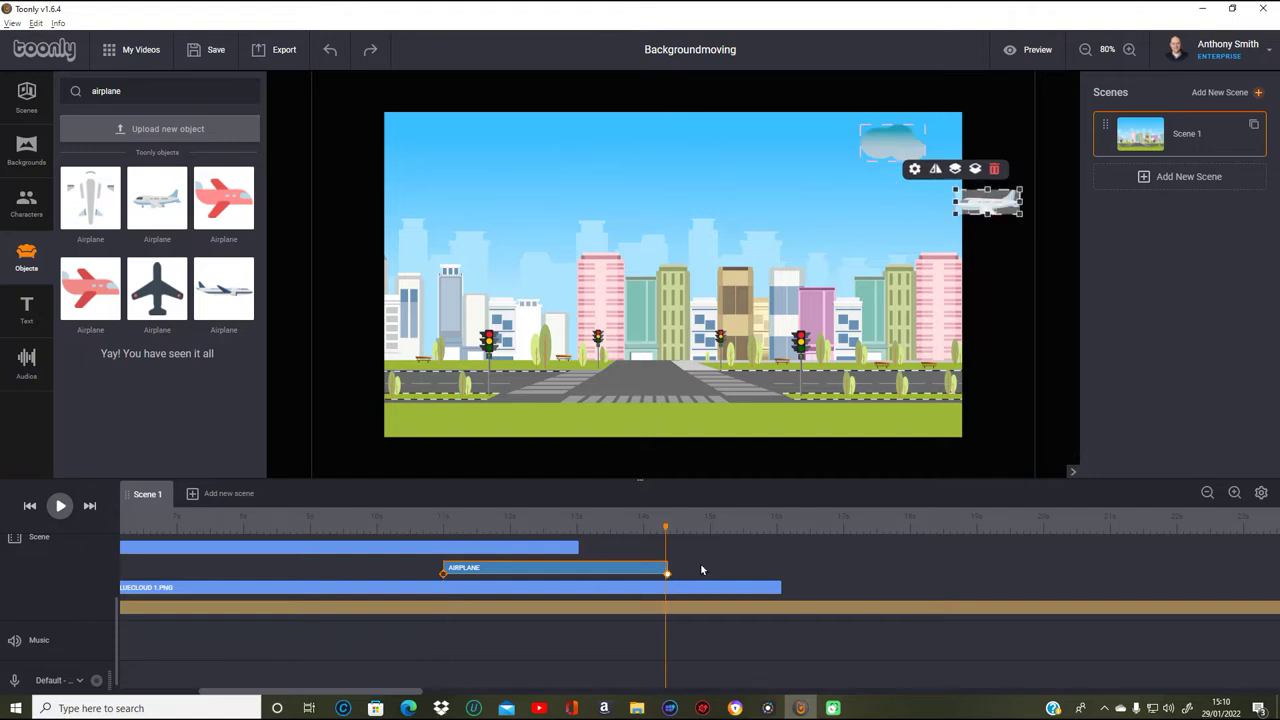
drag(1010, 213, 368, 137)
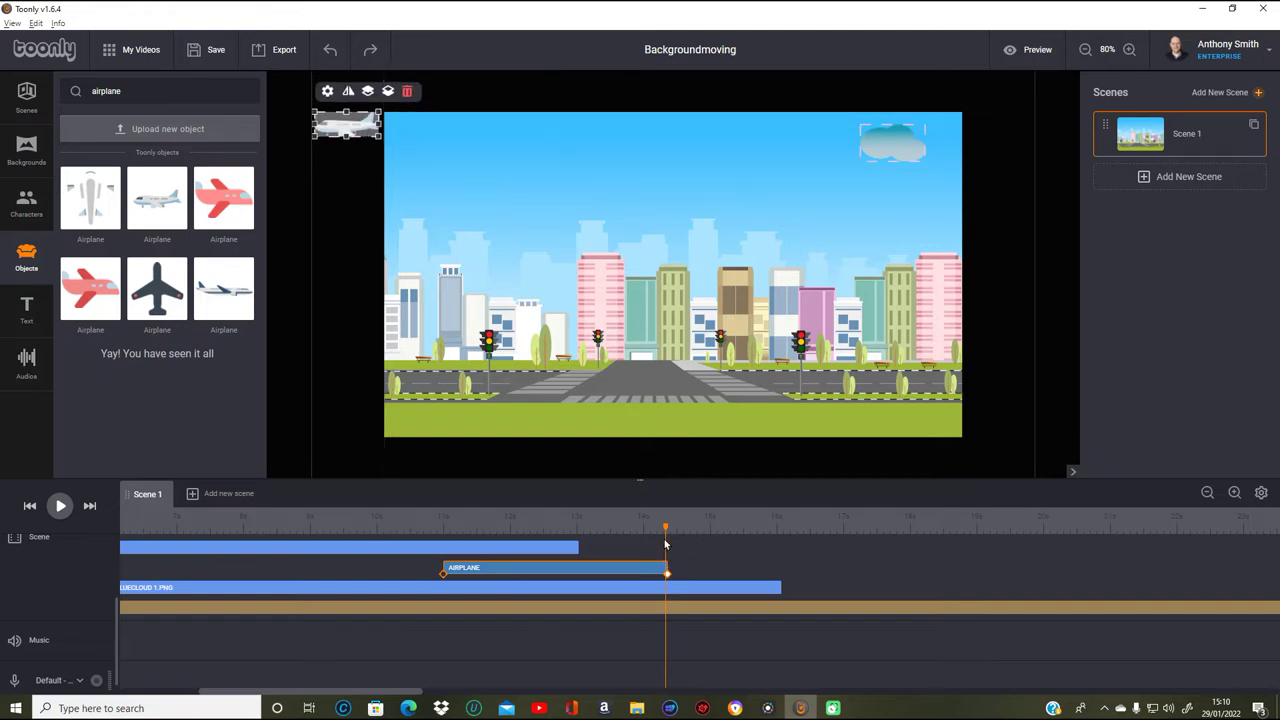
drag(668, 528, 445, 514)
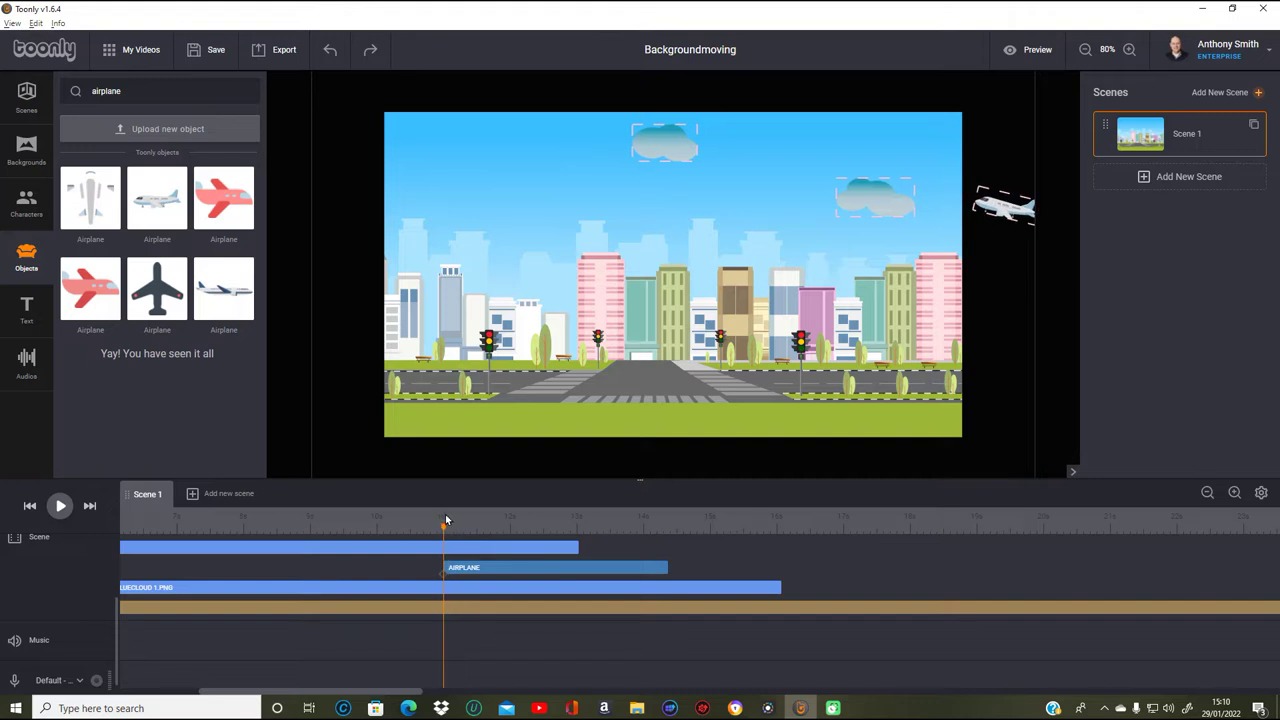
- At 11 s, raise the airplane slightly and enlarge it at the scene's right edge
click(460, 568)
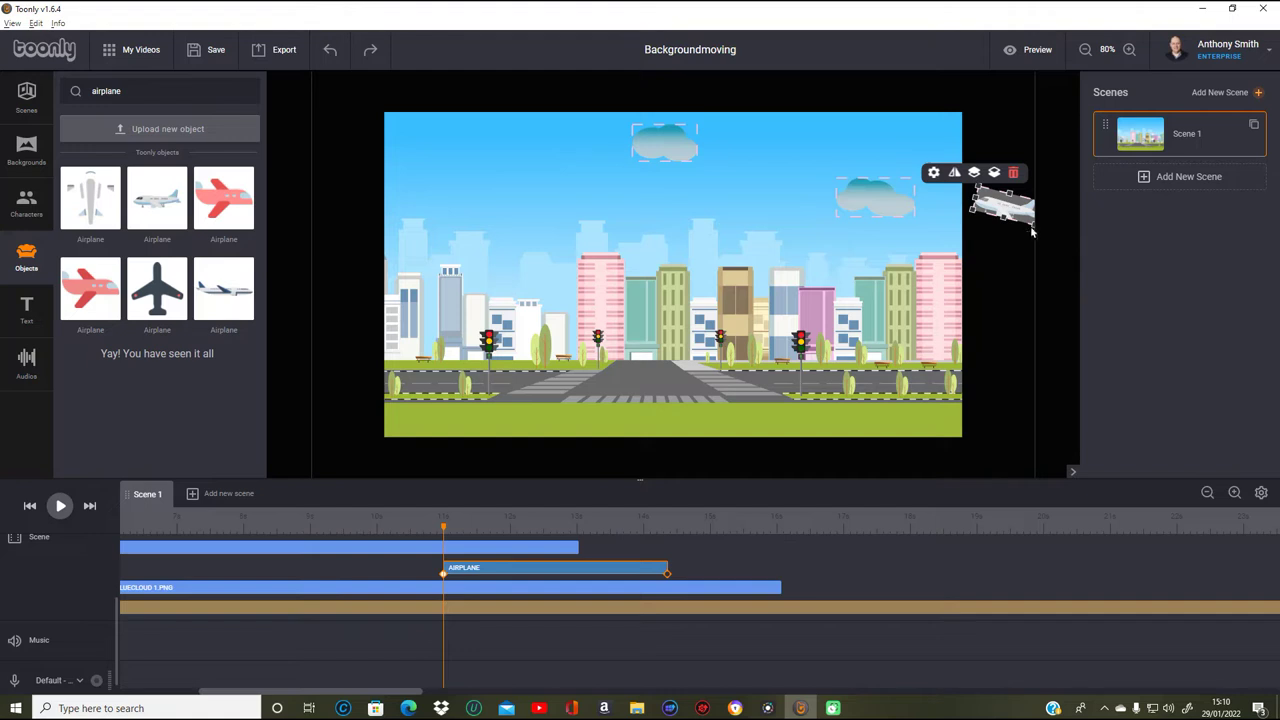
drag(1010, 212, 1008, 195)
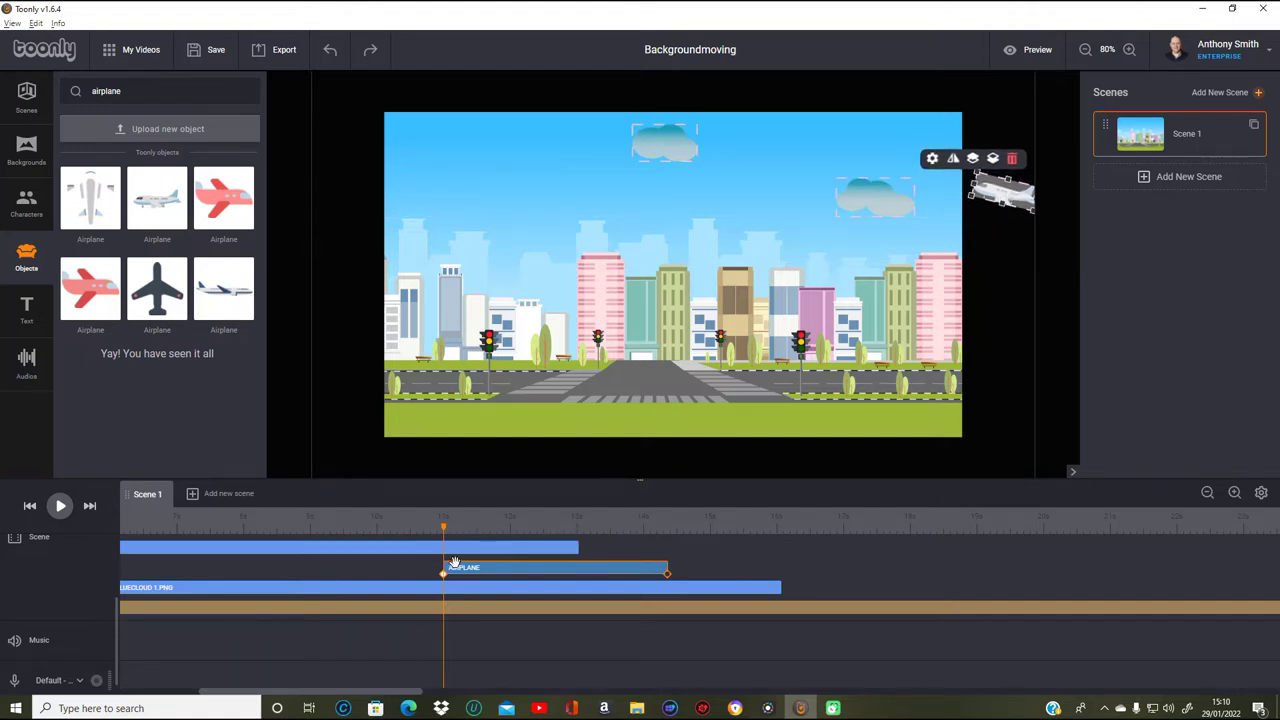
drag(444, 531, 447, 562)
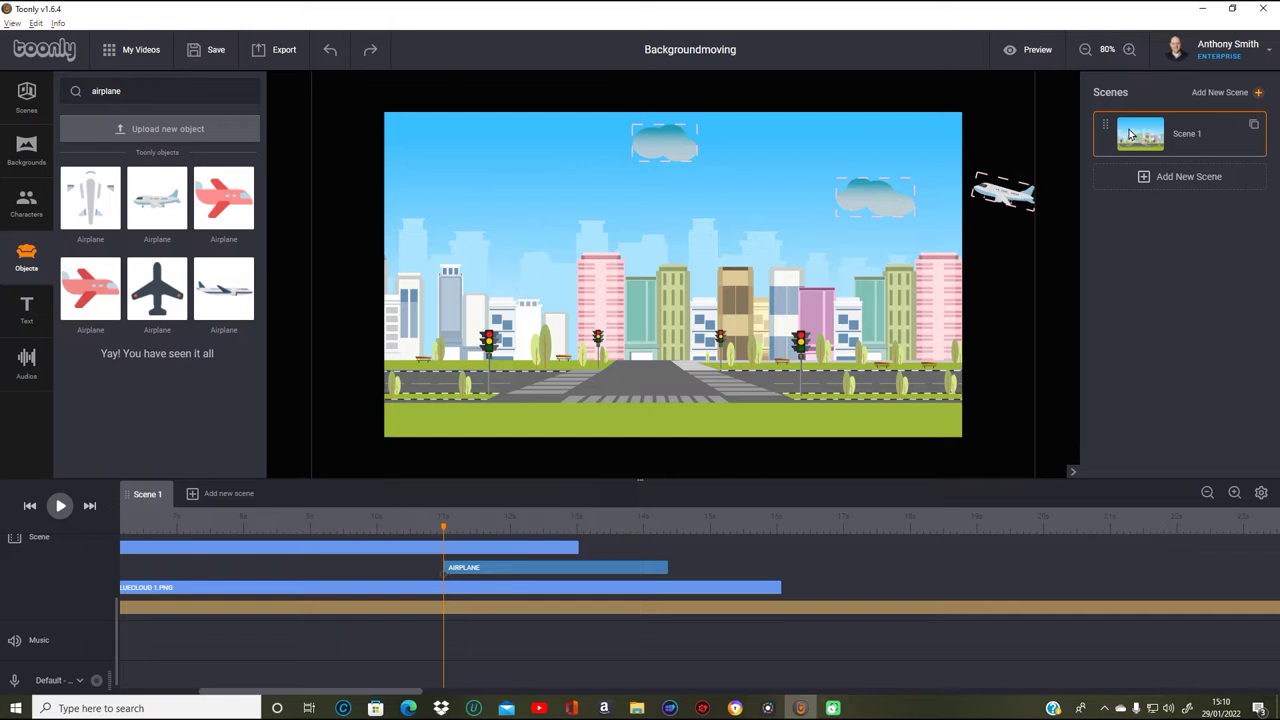
click(1012, 195)
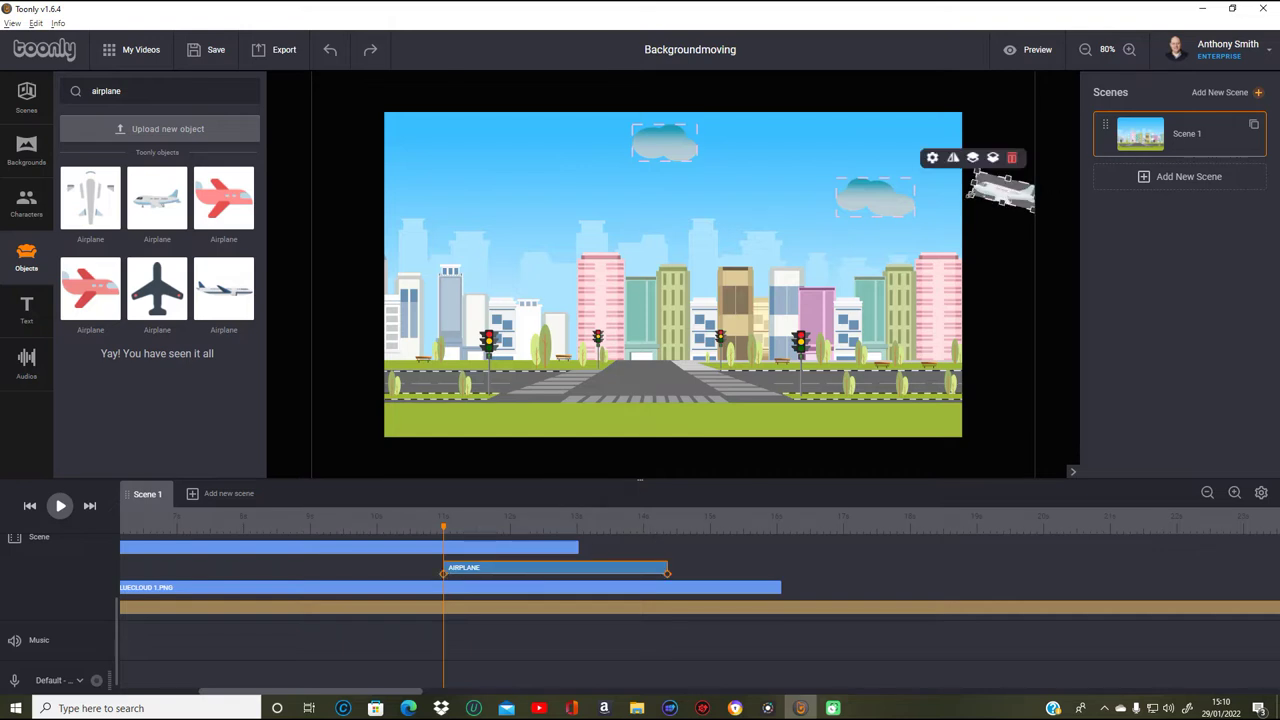
drag(1005, 195, 967, 212)
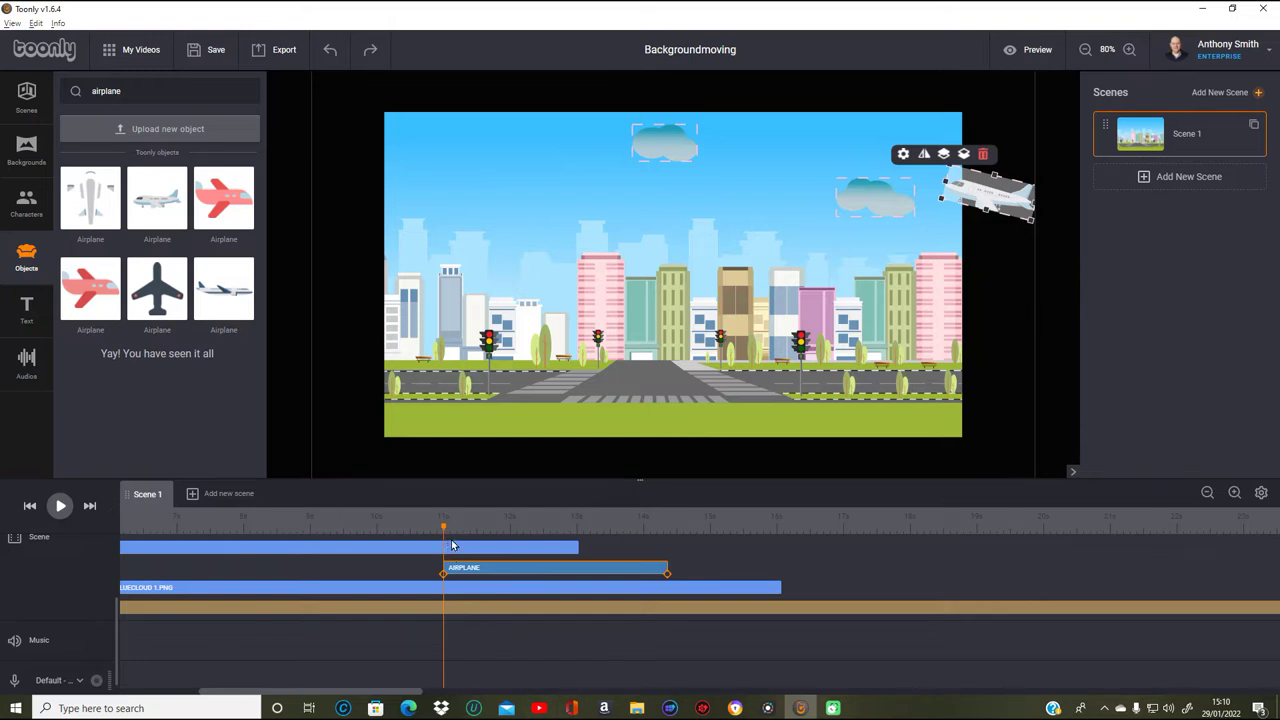
- At the airplane's end keyframe at about 14.3 s, shrink the airplane and place it fully outside the scene's upper-left corner
drag(444, 530, 664, 549)
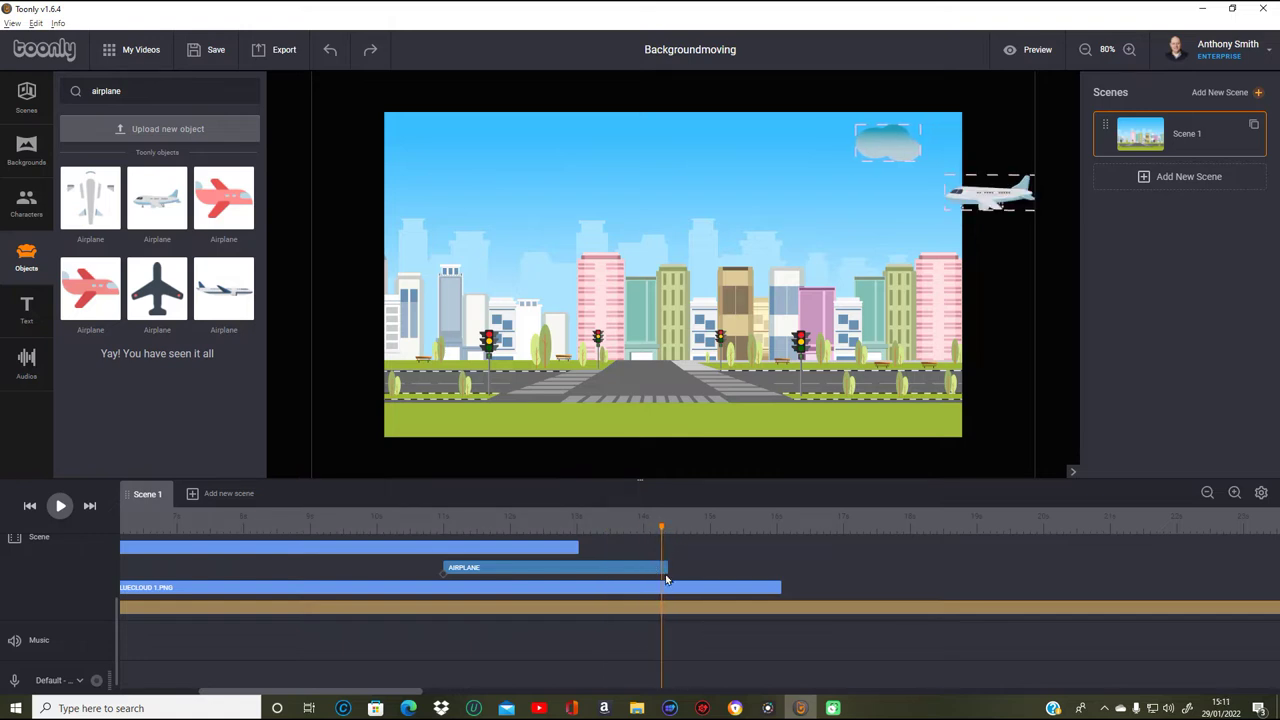
click(665, 569)
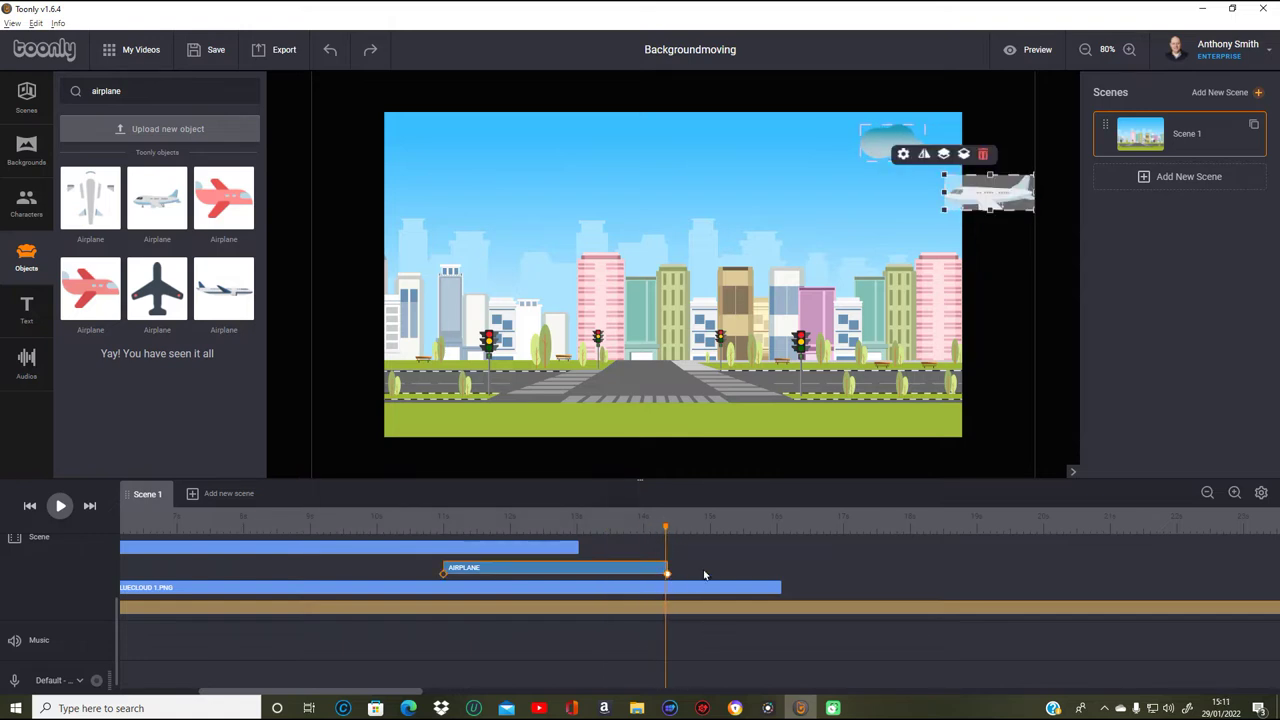
drag(999, 207, 350, 134)
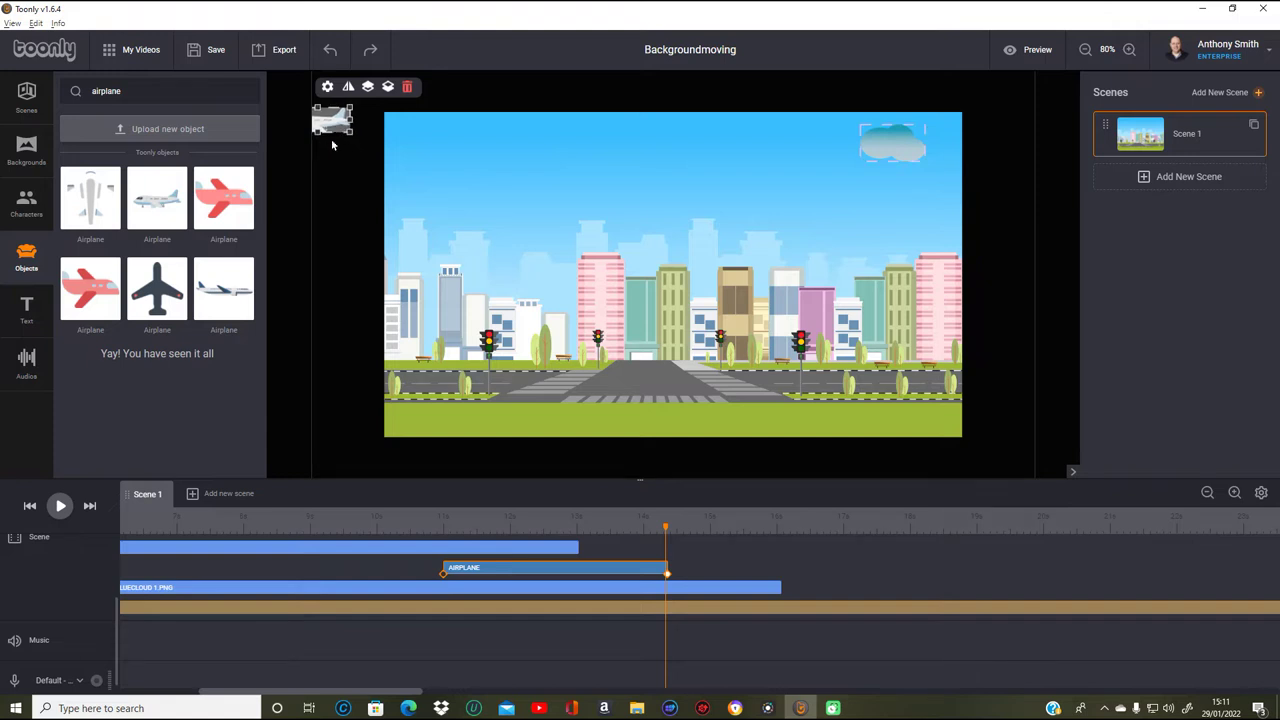
drag(665, 528, 700, 586)
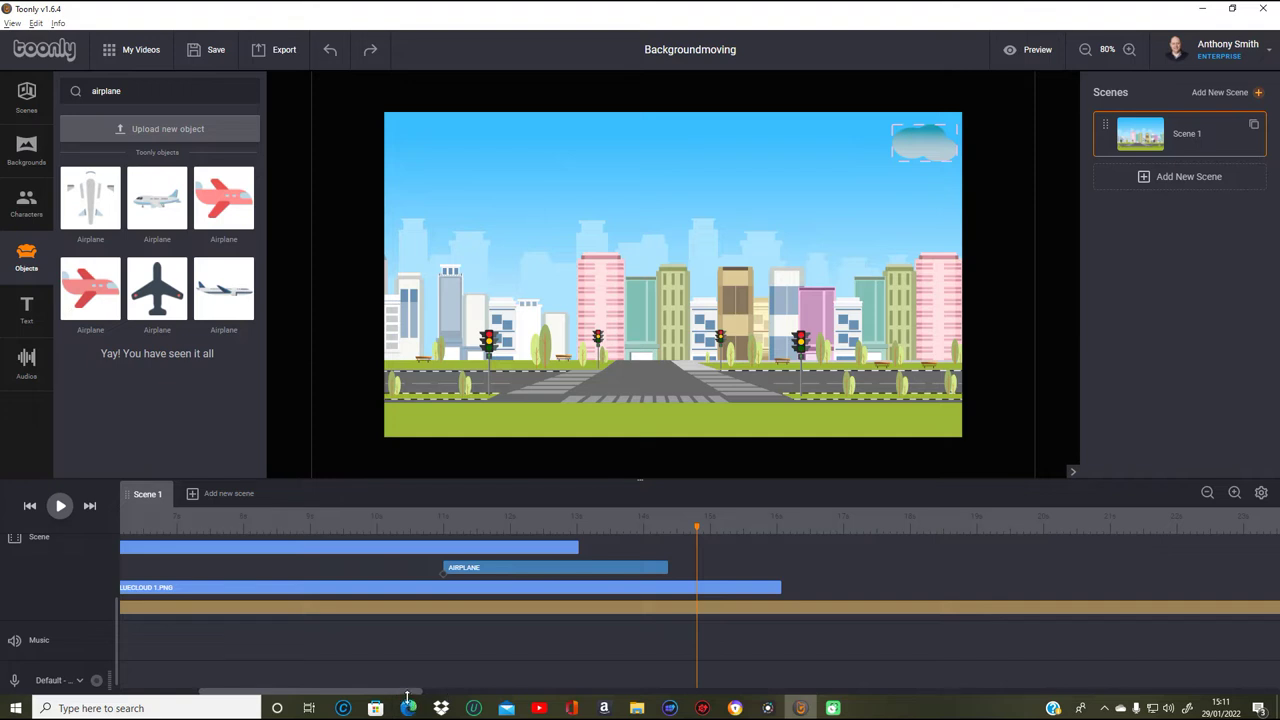
- Add the right-facing airliner at 37 s near the scene's upper-left corner and shrink it to about 40% of its size
mouse_move(376, 697)
mouse_down()
mouse_move(903, 708)
mouse_move(370, 690)
mouse_up()
scroll(1146, 612, up, 2)
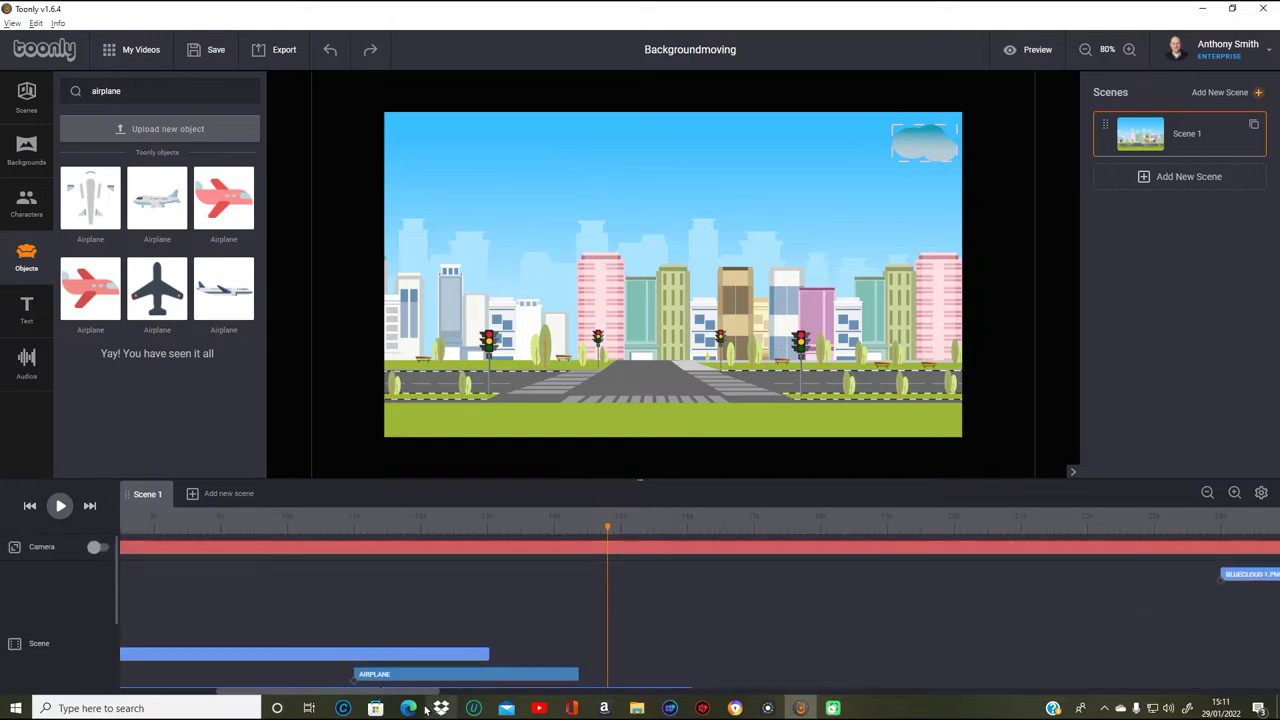
drag(427, 692, 740, 710)
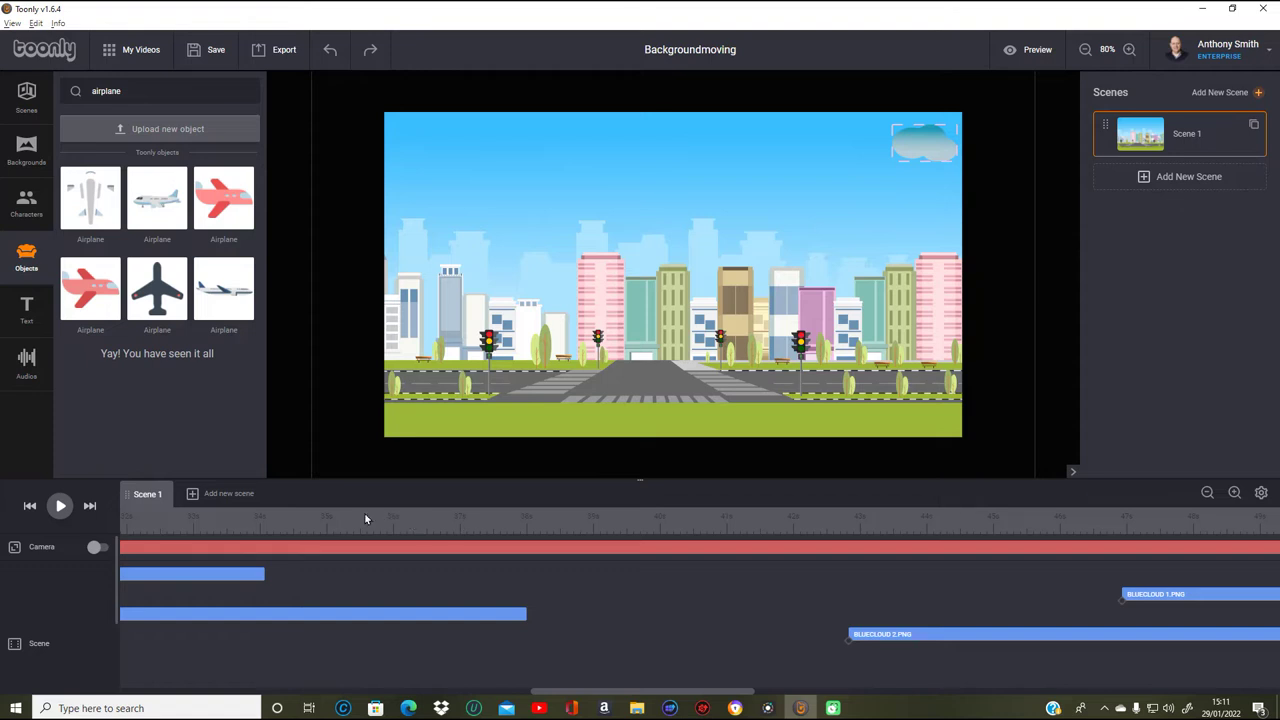
click(460, 530)
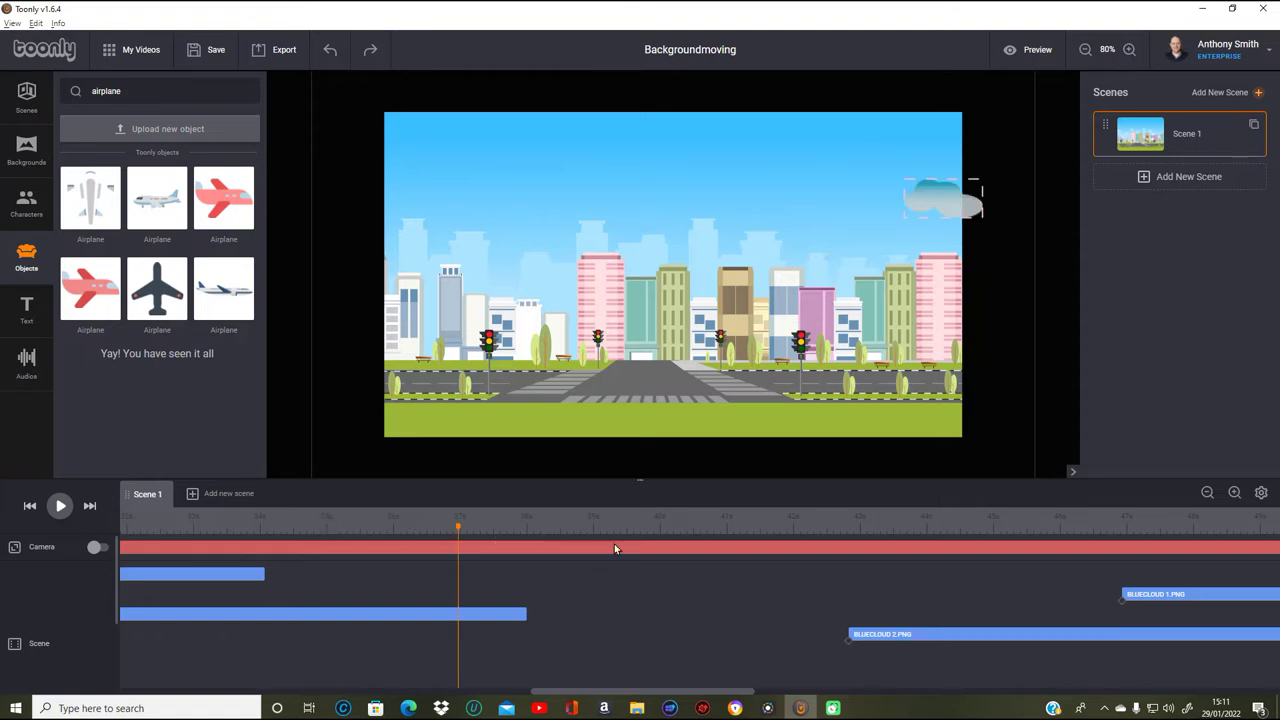
drag(210, 286, 466, 166)
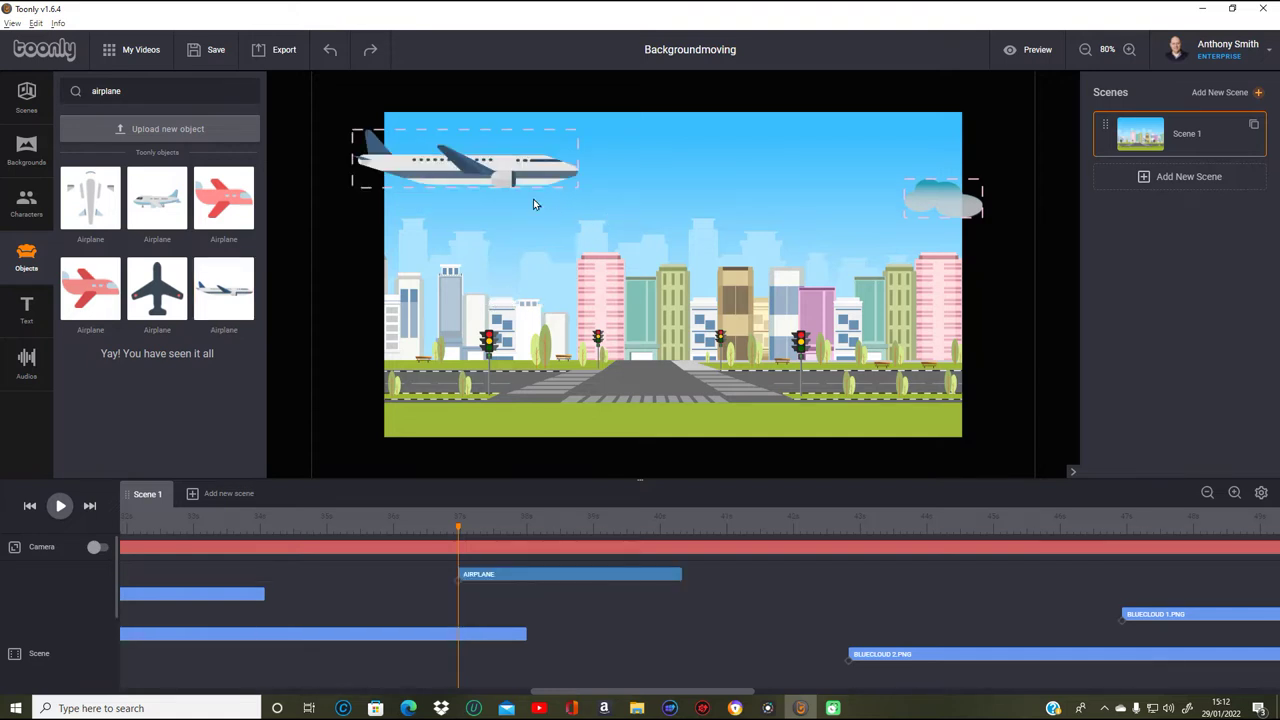
click(579, 187)
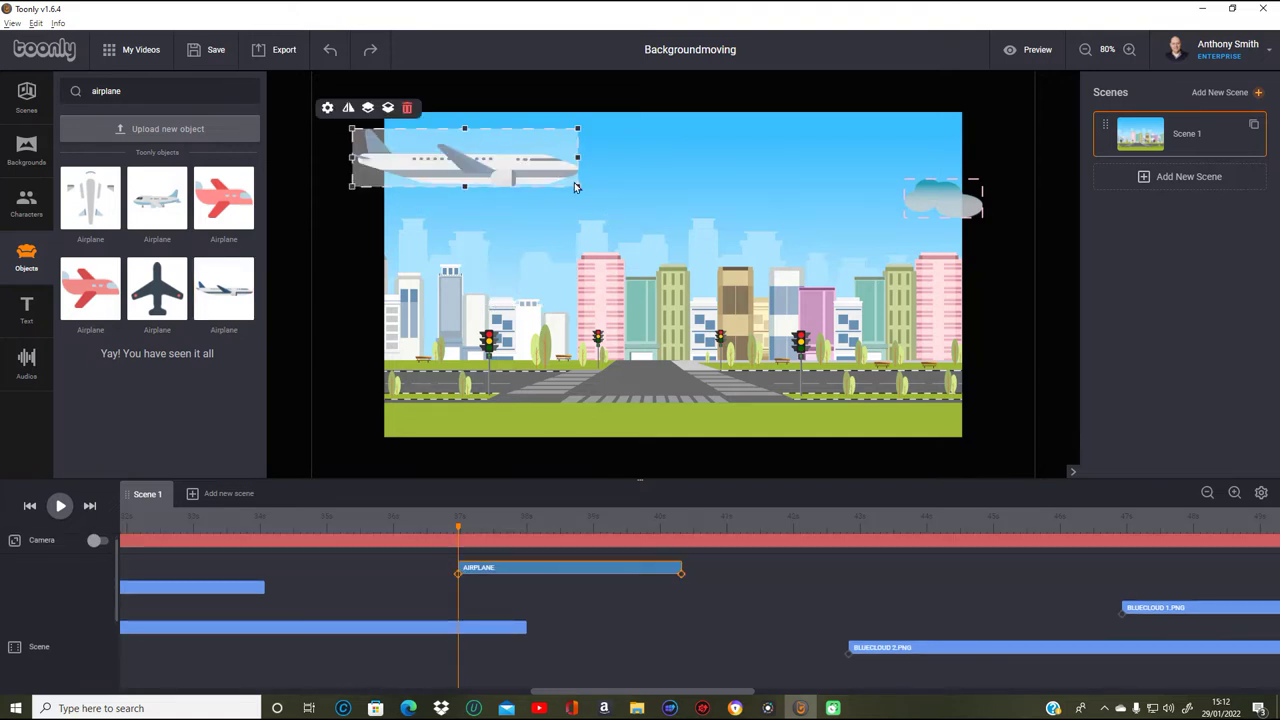
drag(577, 187, 443, 152)
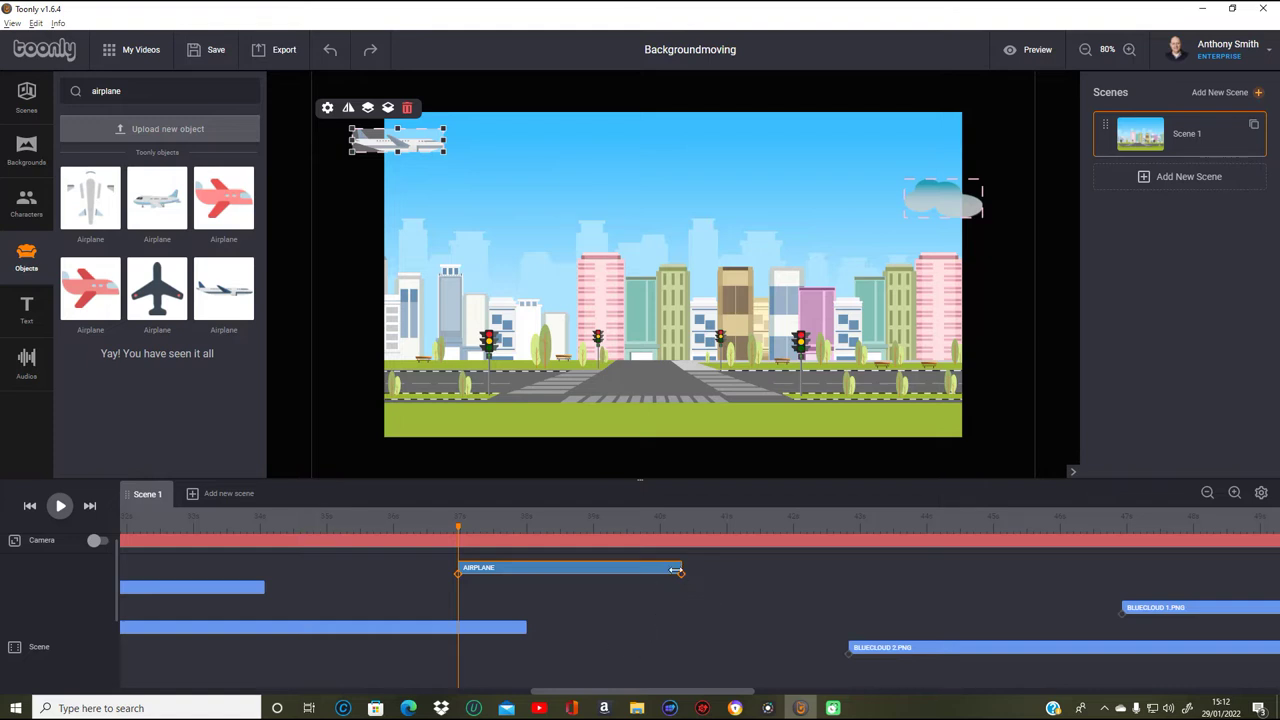
- Extend the new airplane clip to about 43 s and move the airplane off the scene's left edge at its start keyframe
drag(681, 565, 857, 570)
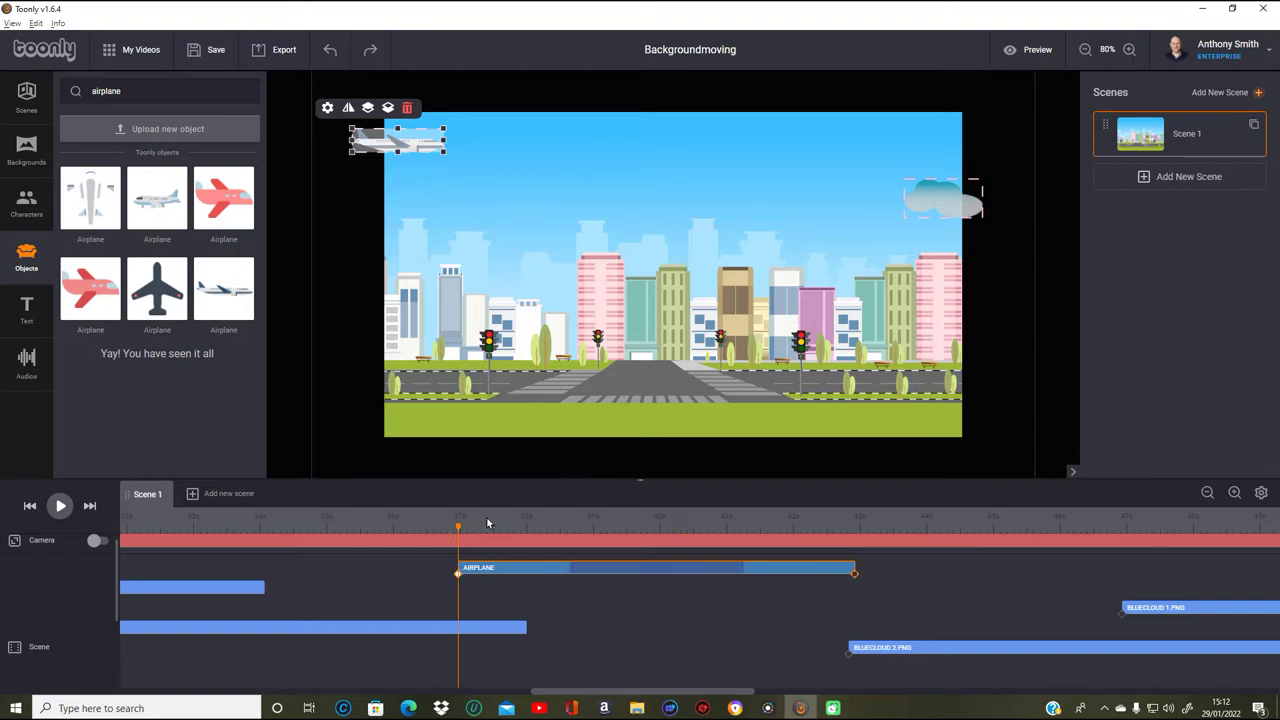
drag(418, 145, 334, 141)
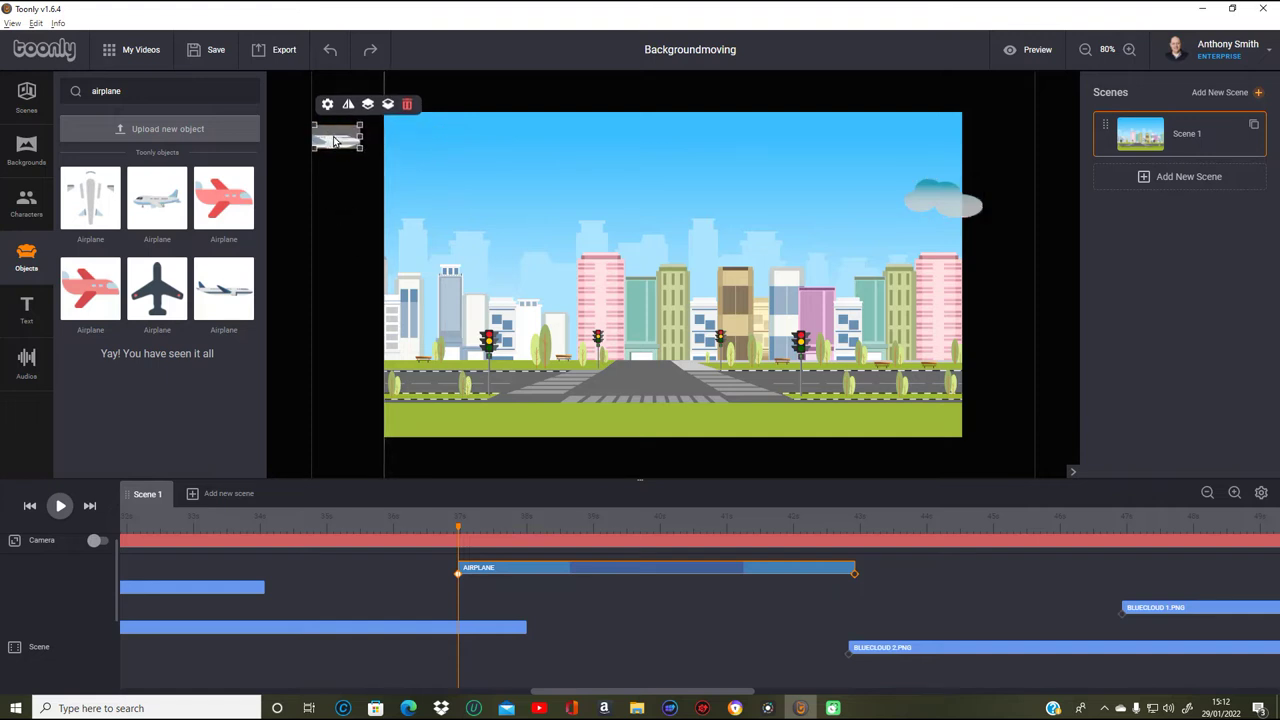
- At the second airplane's end keyframe at about 43 s, move it outside the scene's right edge and tilt it nose-down
click(855, 573)
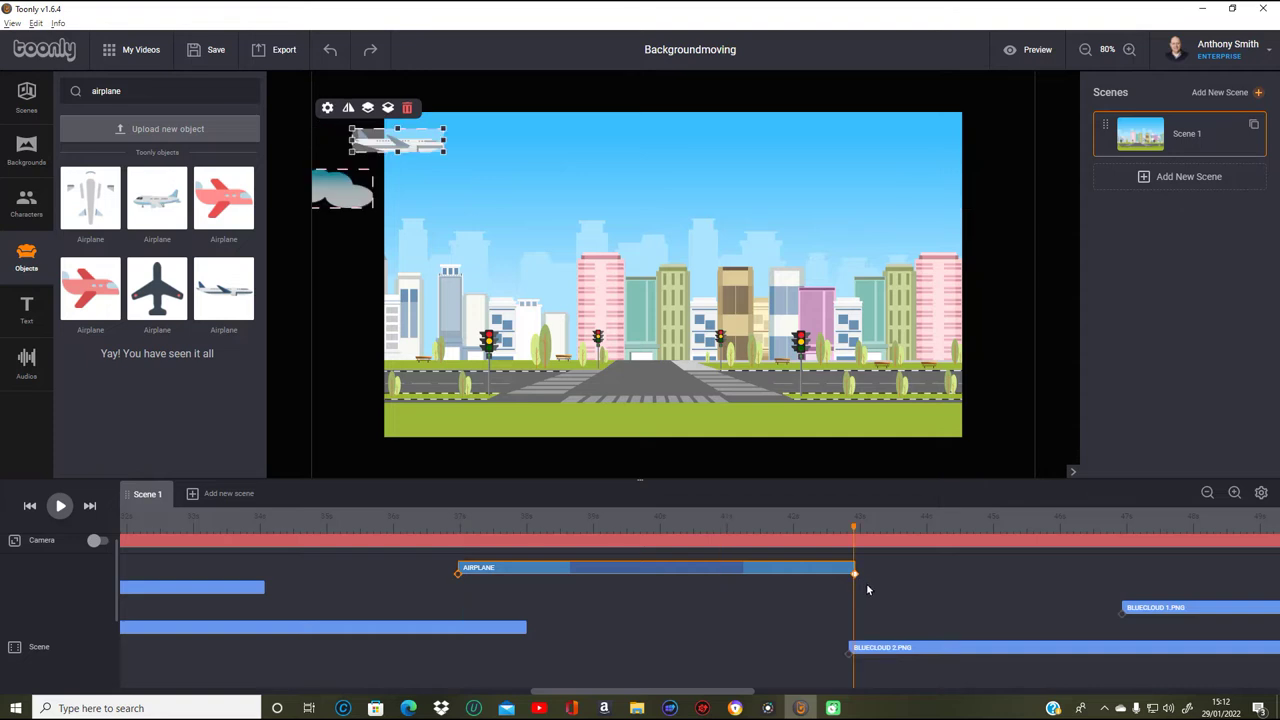
drag(423, 150, 1010, 269)
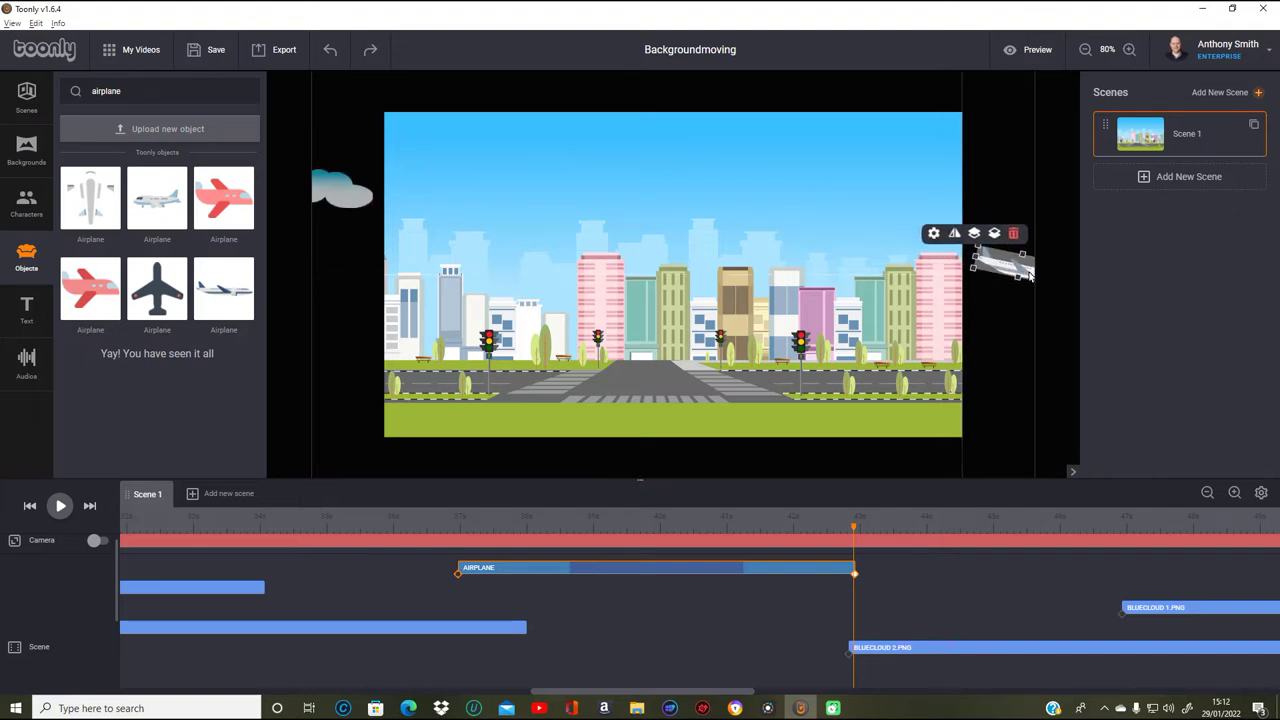
click(933, 233)
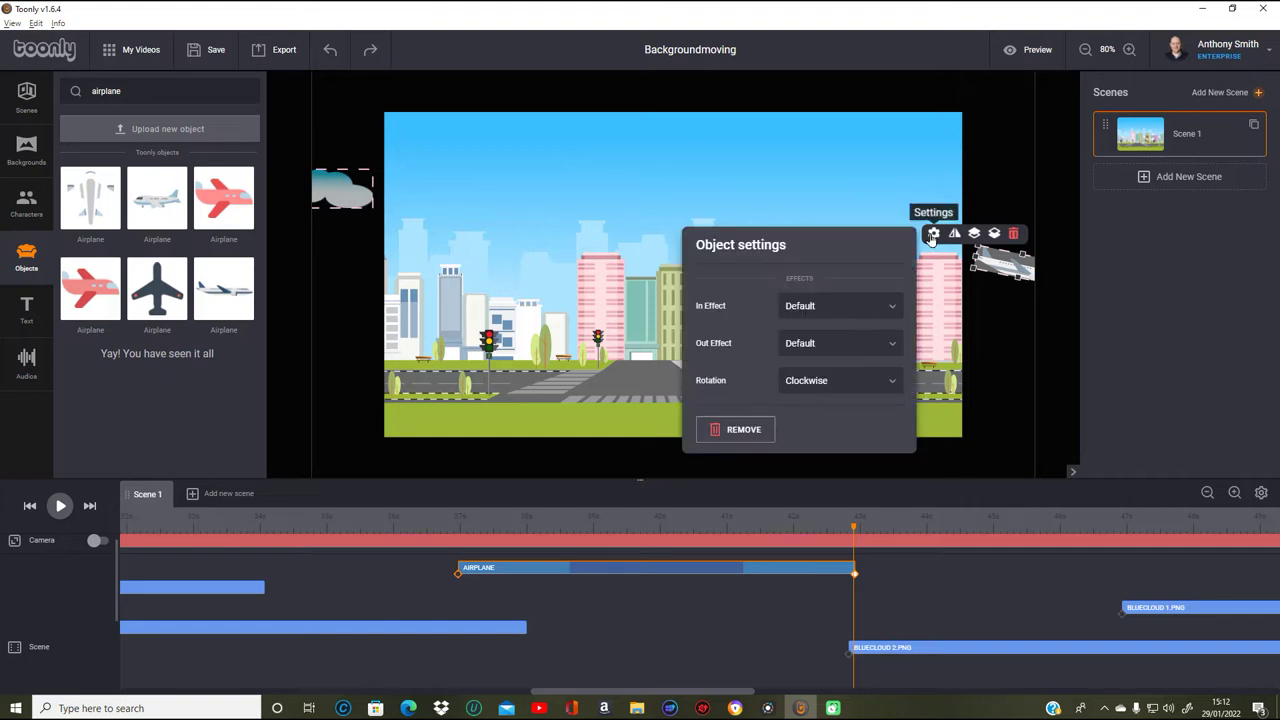
click(1005, 340)
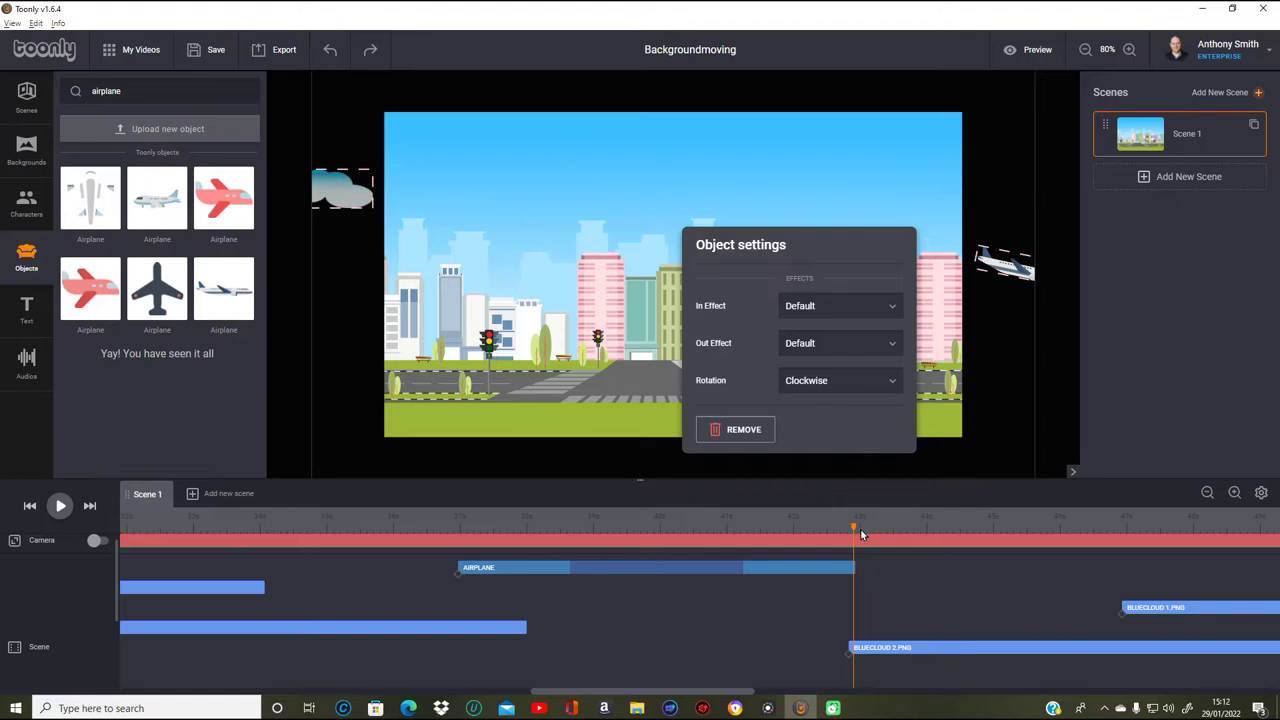
drag(852, 527, 677, 545)
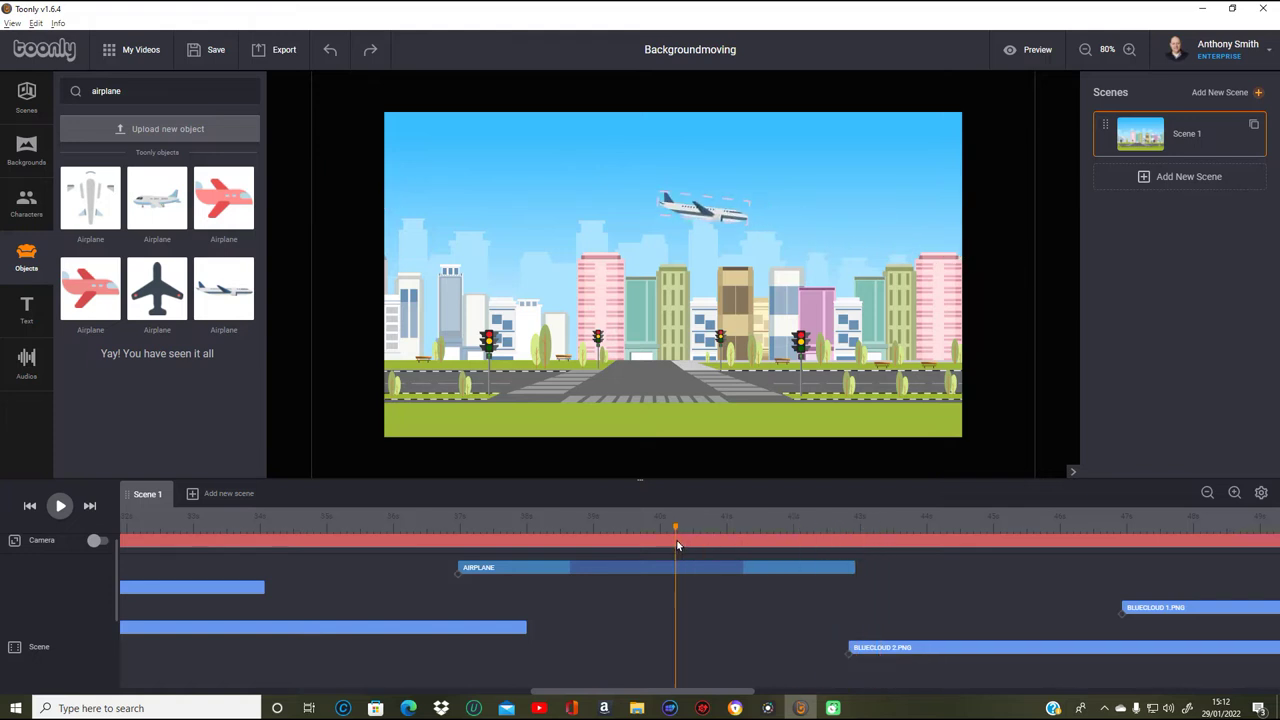
double_click(695, 209)
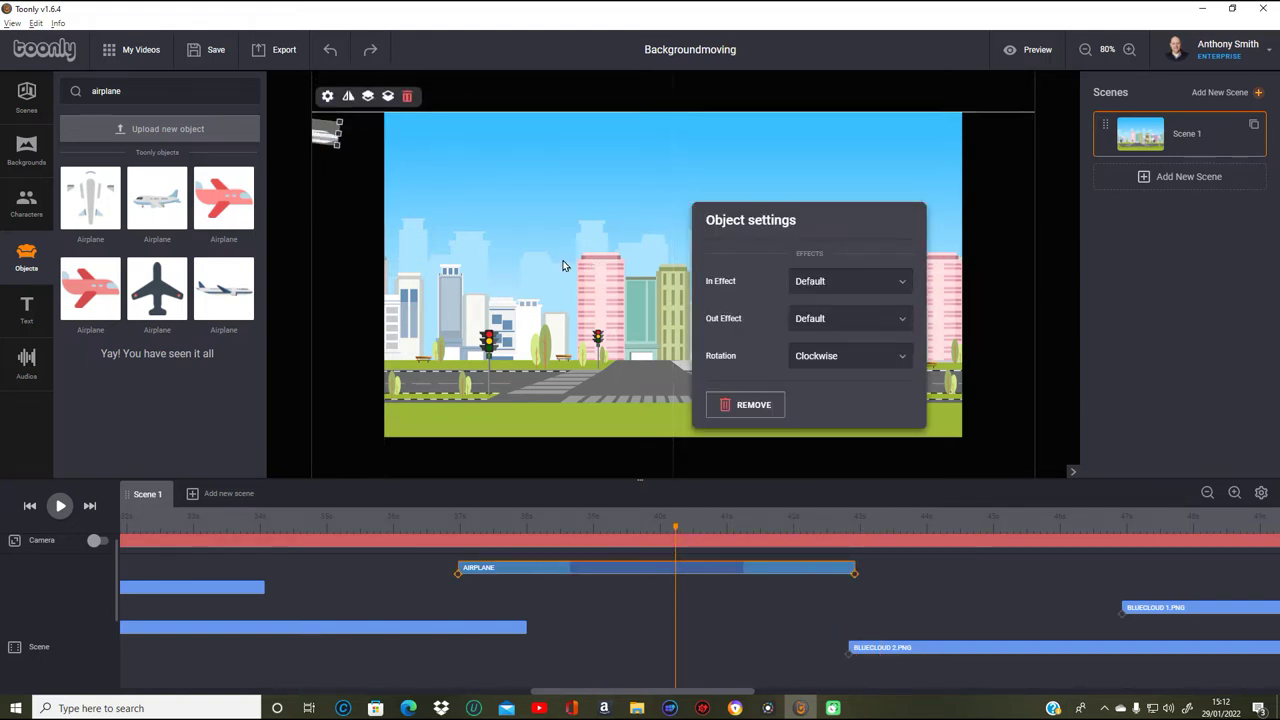
click(603, 272)
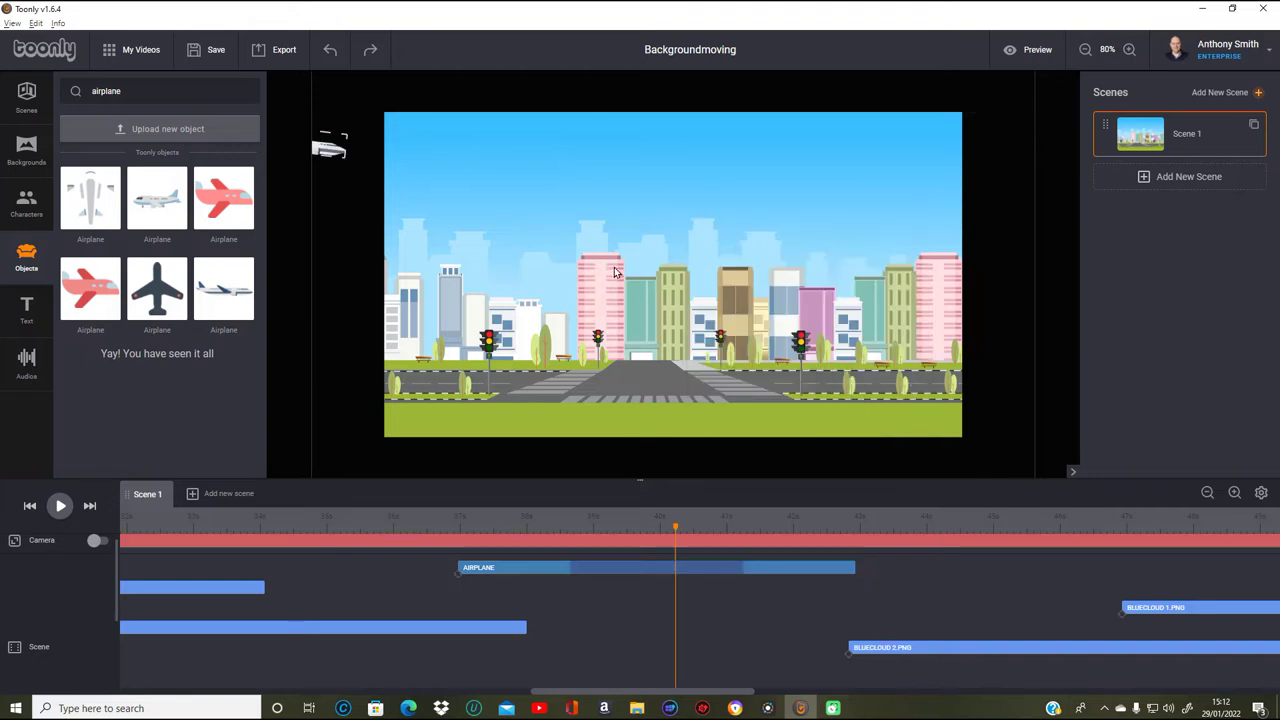
click(332, 147)
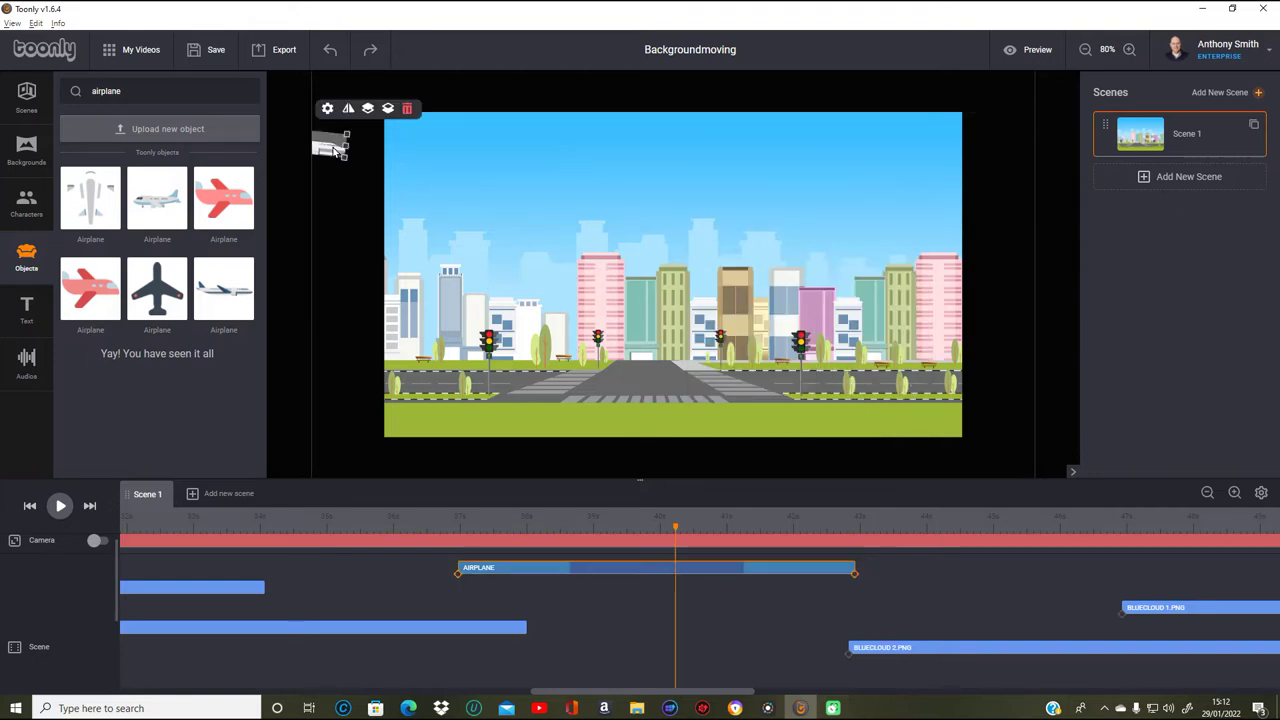
click(455, 582)
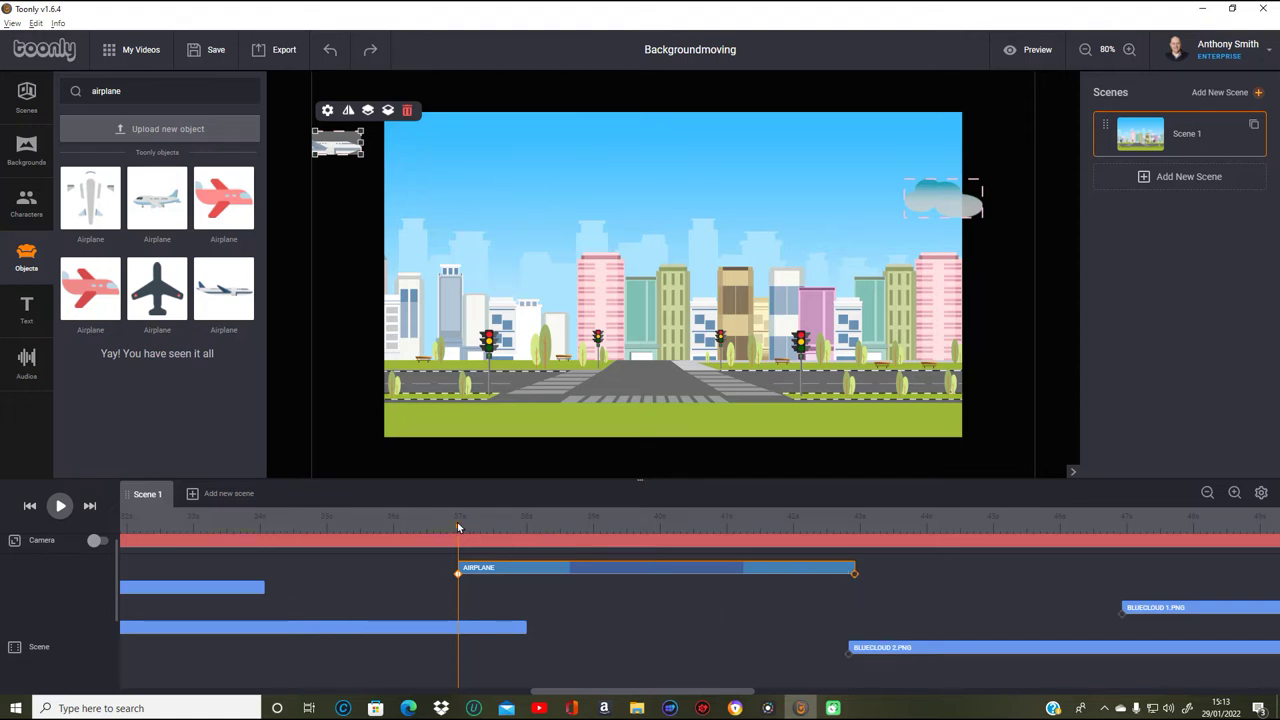
mouse_move(458, 527)
mouse_down()
mouse_move(526, 529)
mouse_move(457, 527)
mouse_up()
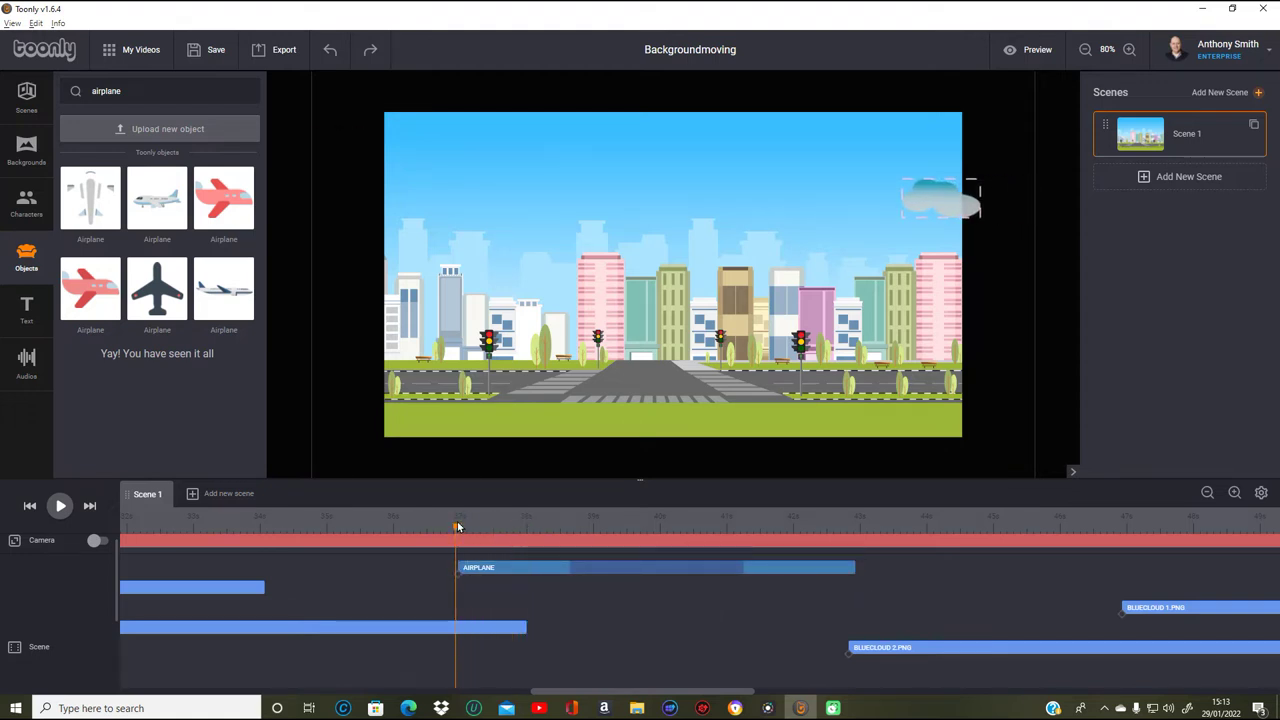
click(458, 570)
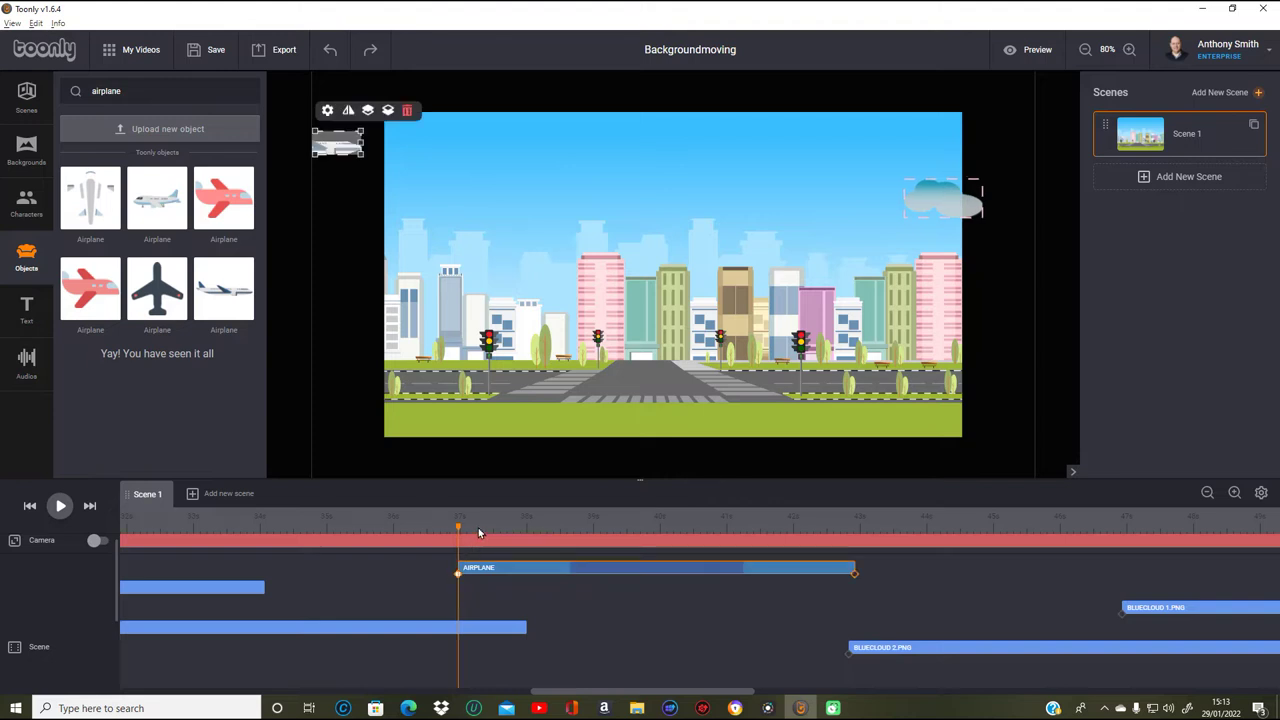
- Return to the second airplane's end keyframe and place the airplane outside the scene's right edge, above the road
drag(461, 528, 846, 528)
click(848, 565)
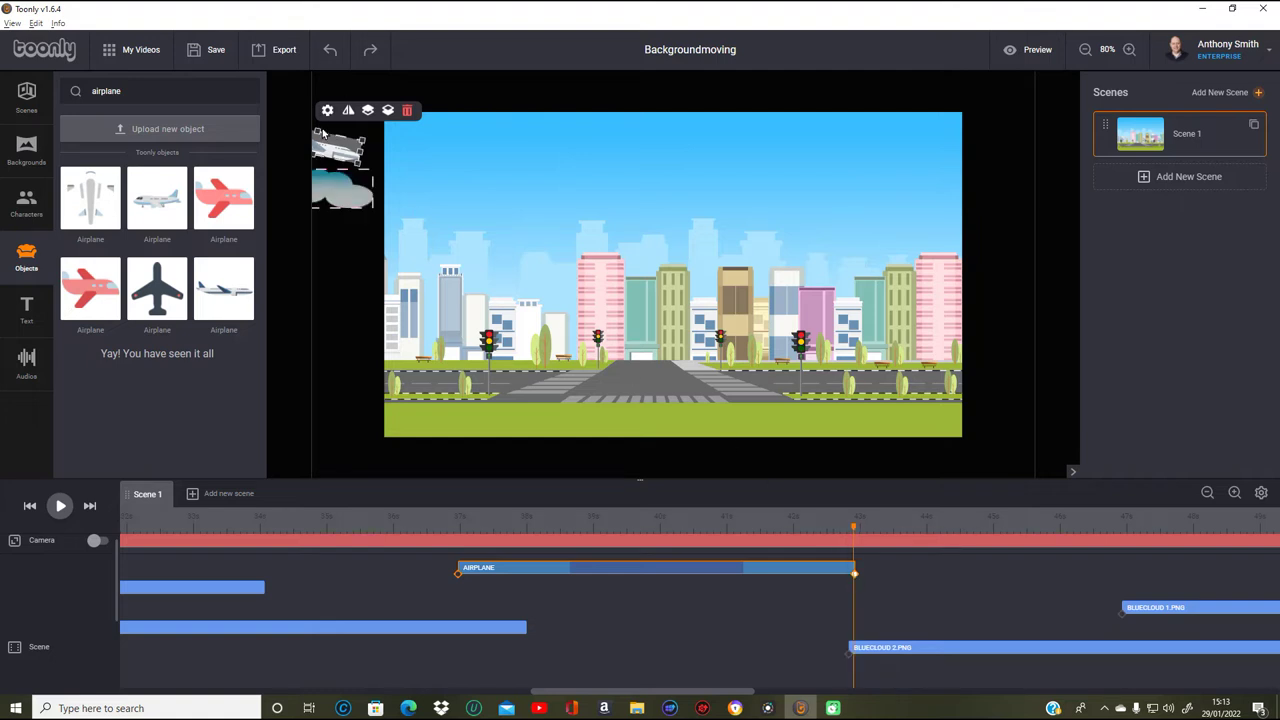
drag(369, 153, 1028, 254)
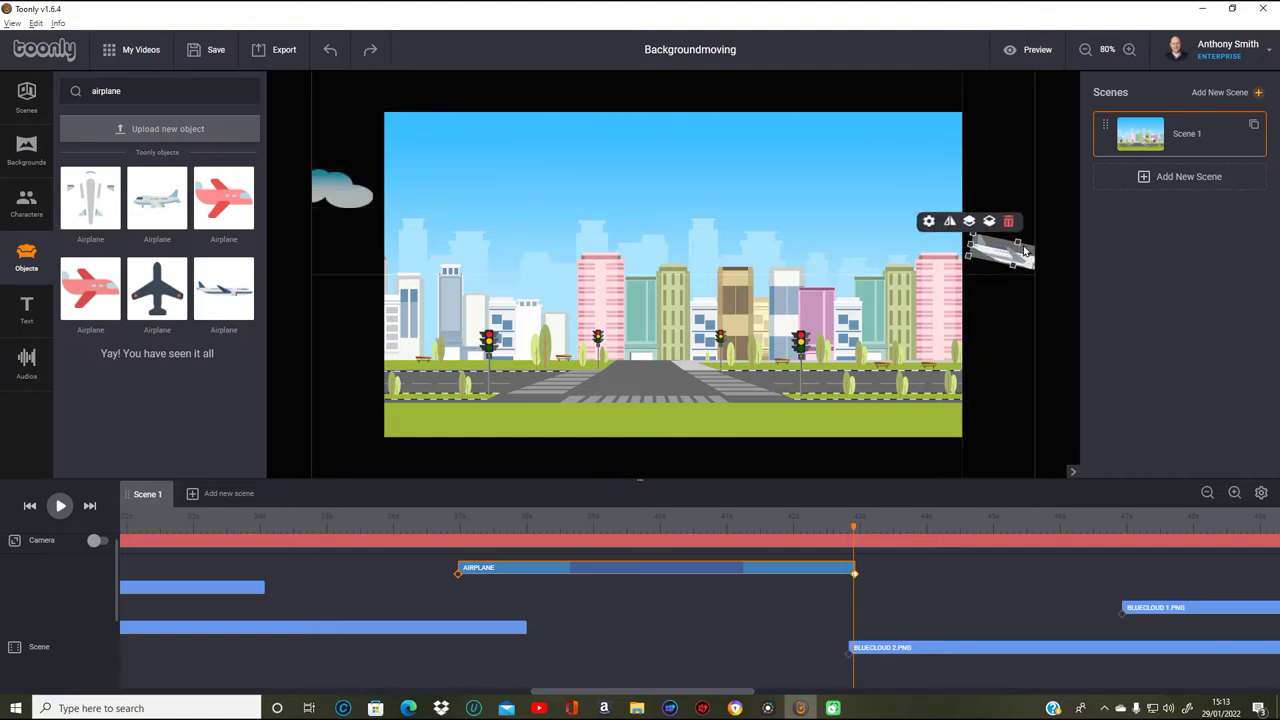
- Keep the second airplane's in effect at Default and try to set its out effect to Instant
click(929, 222)
click(841, 295)
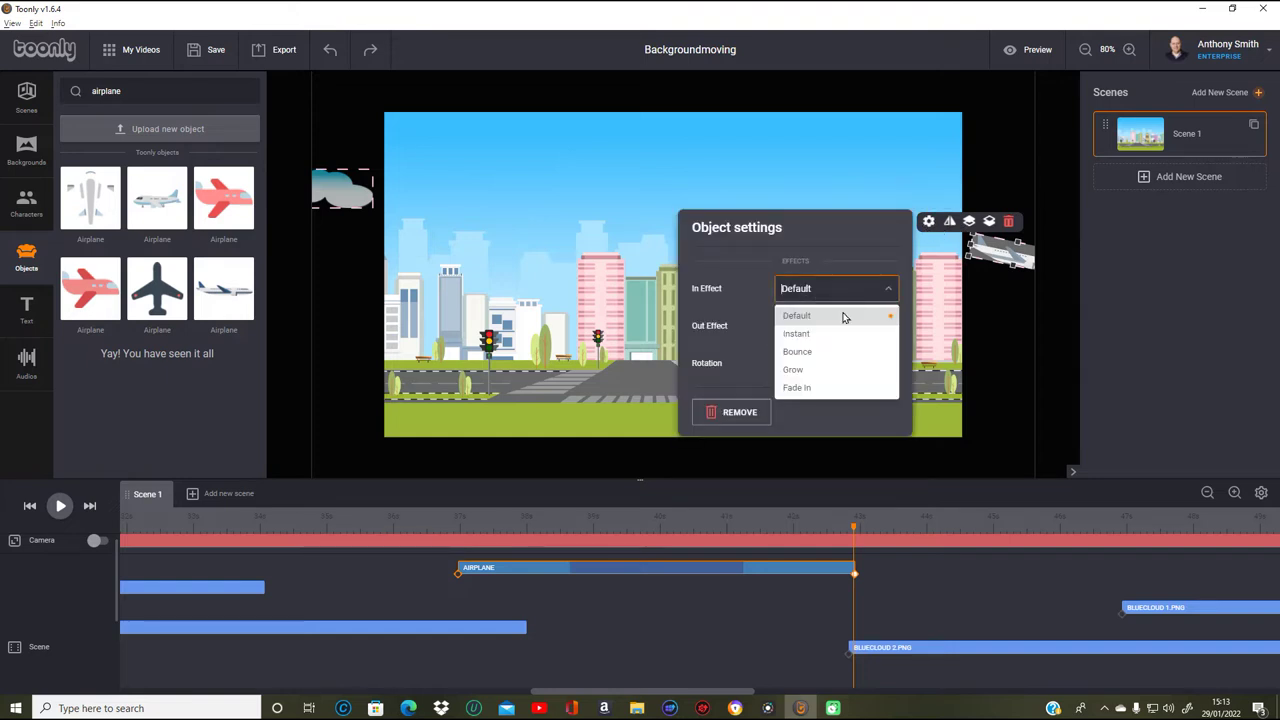
click(845, 320)
click(858, 328)
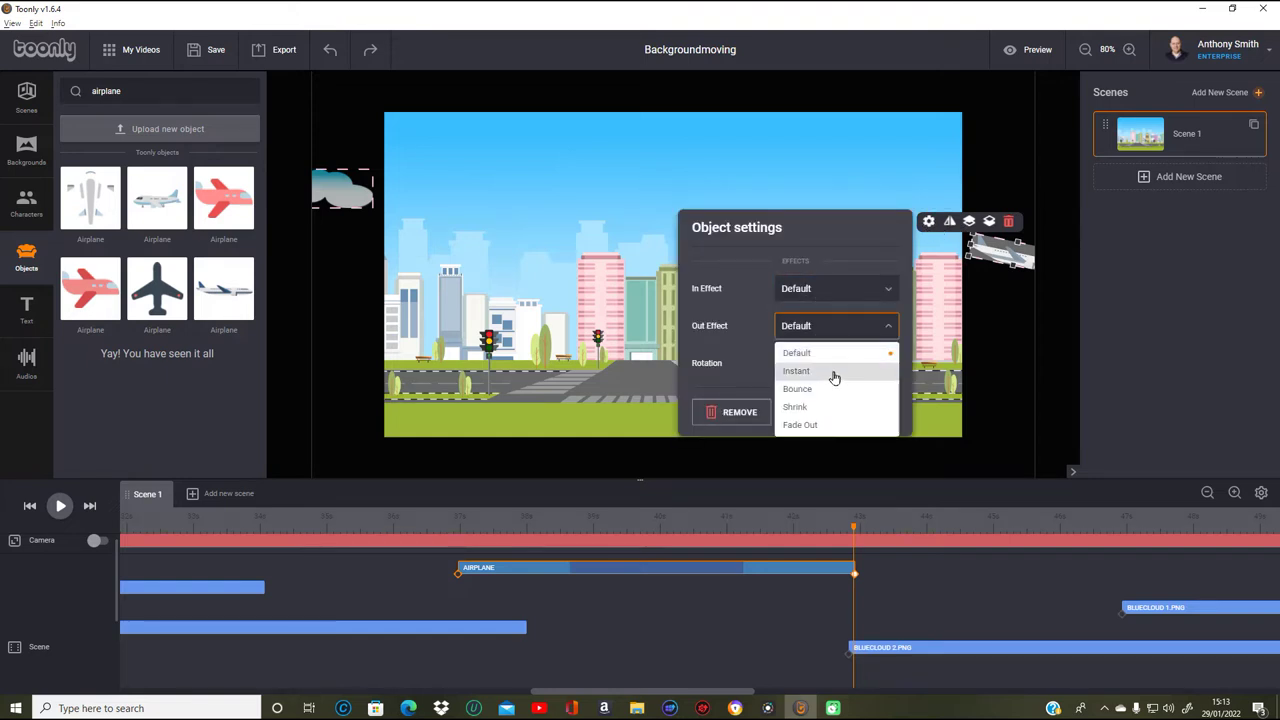
click(832, 370)
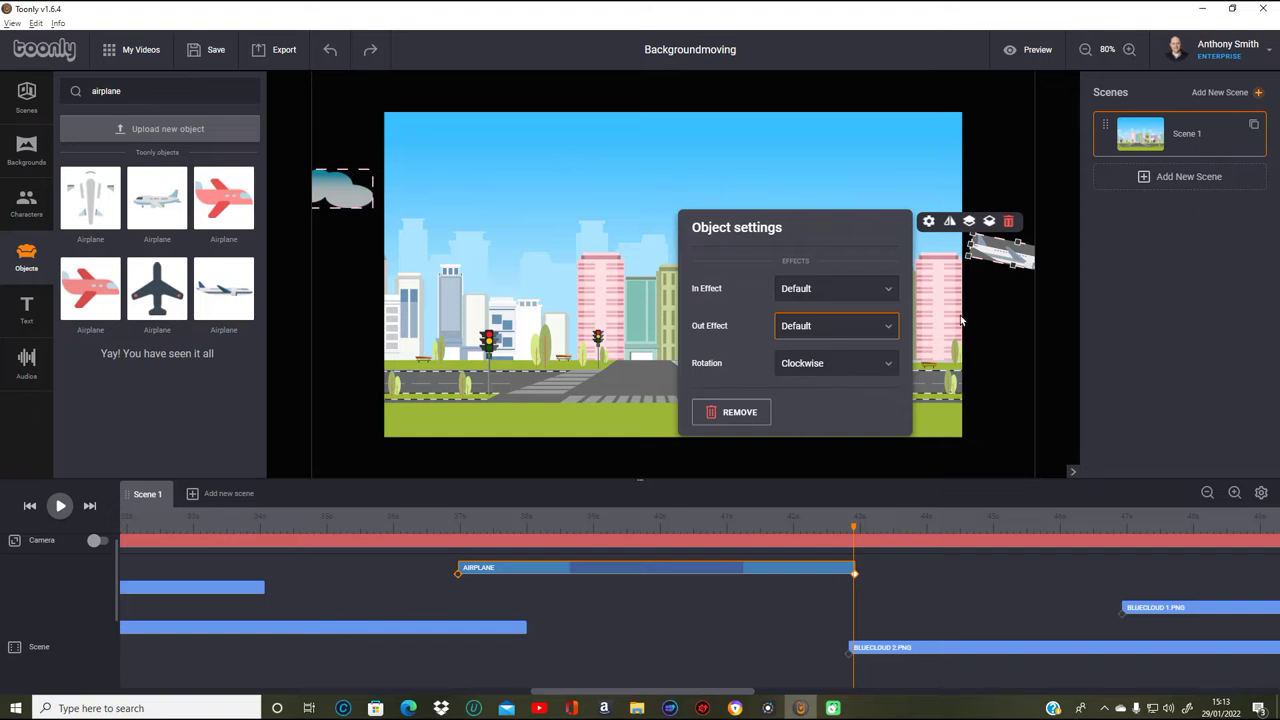
click(1001, 181)
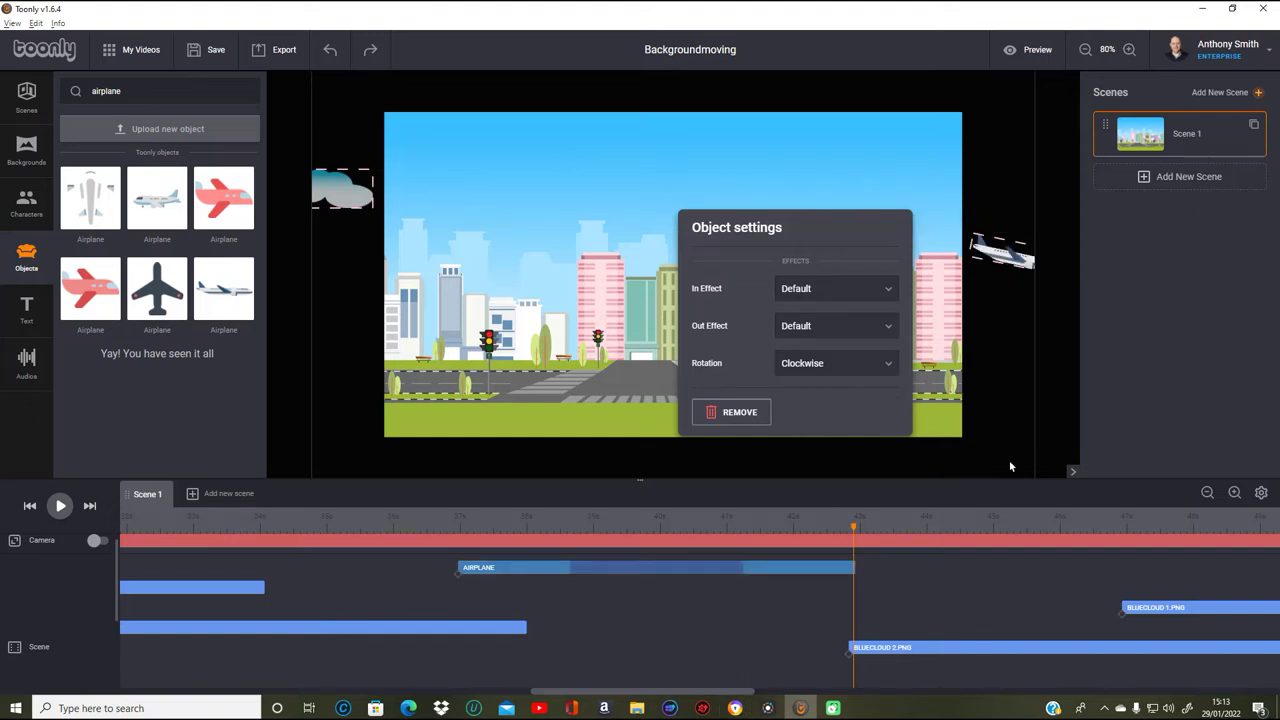
click(1062, 425)
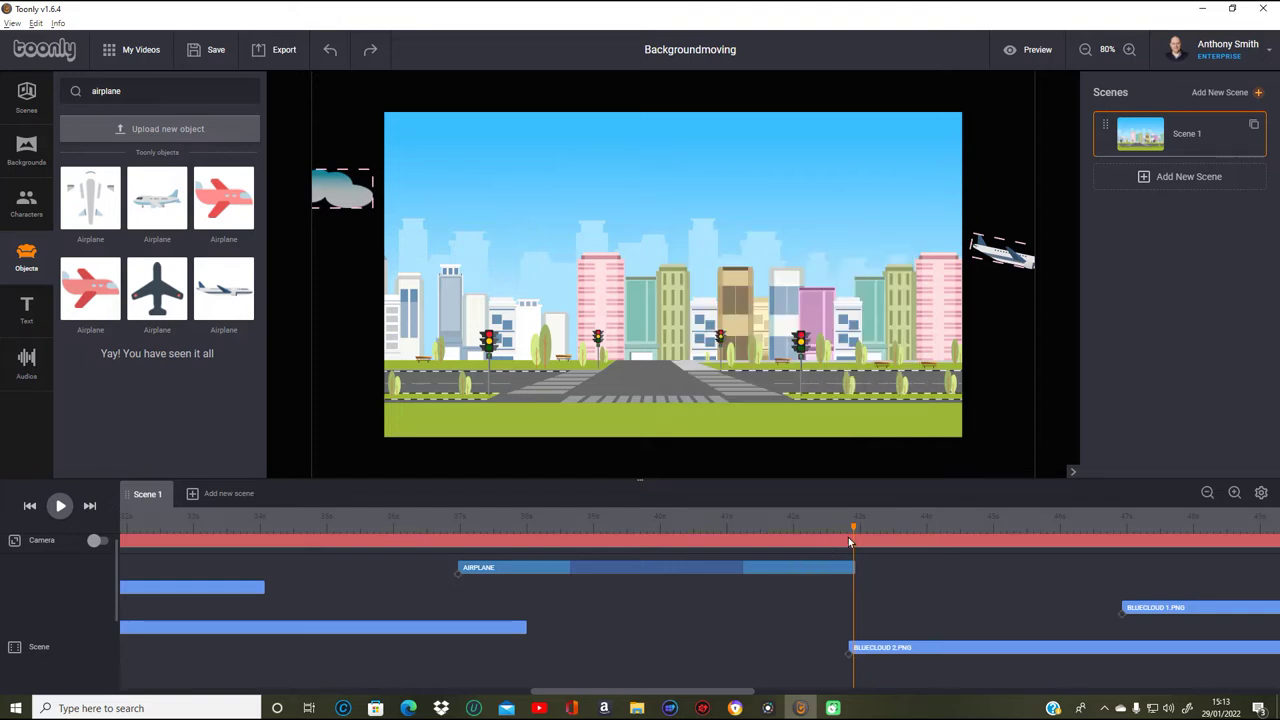
- Set both the in effect and the out effect of the first airplane, starting at 11 s, to Instant
drag(853, 533, 29, 529)
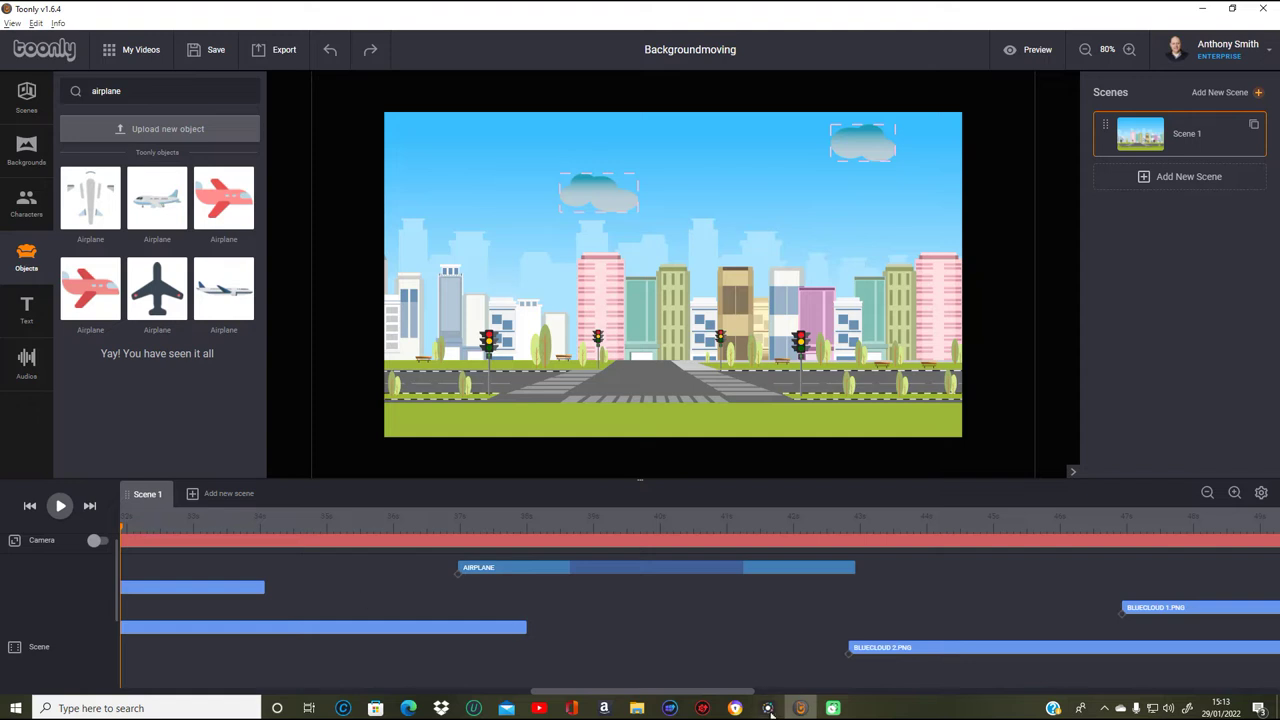
drag(680, 695, 173, 674)
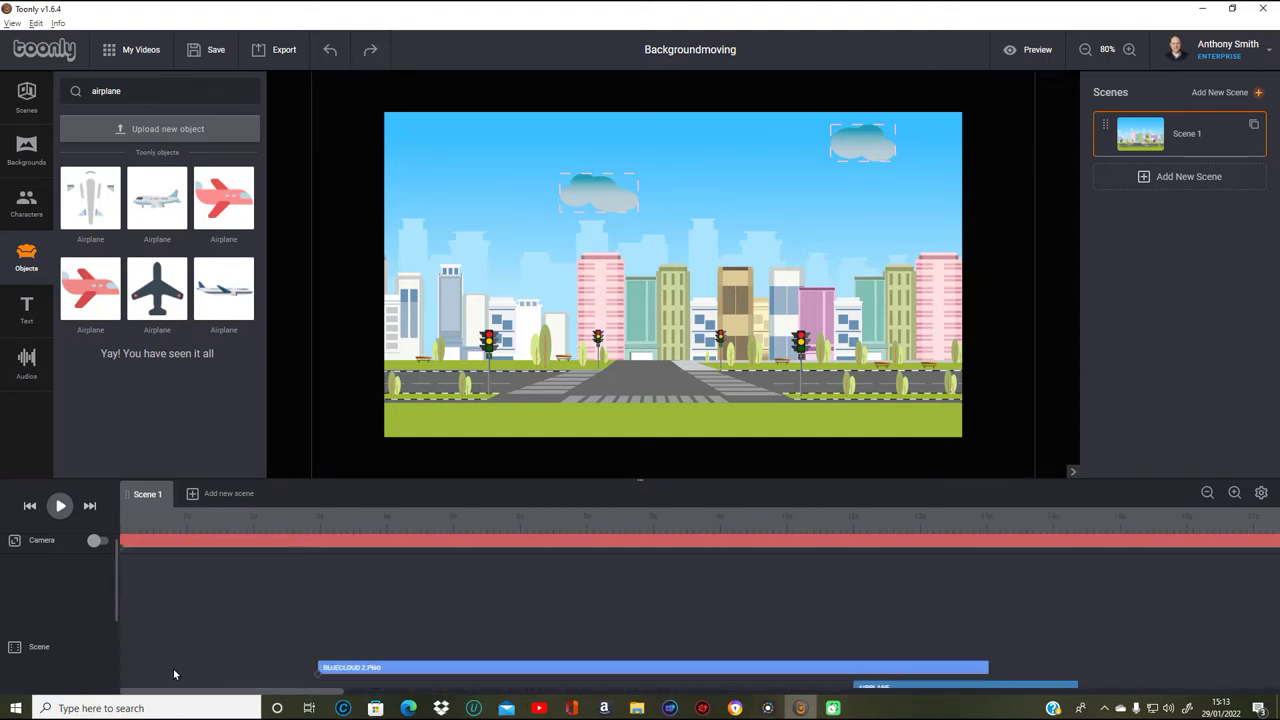
scroll(774, 604, down, 5)
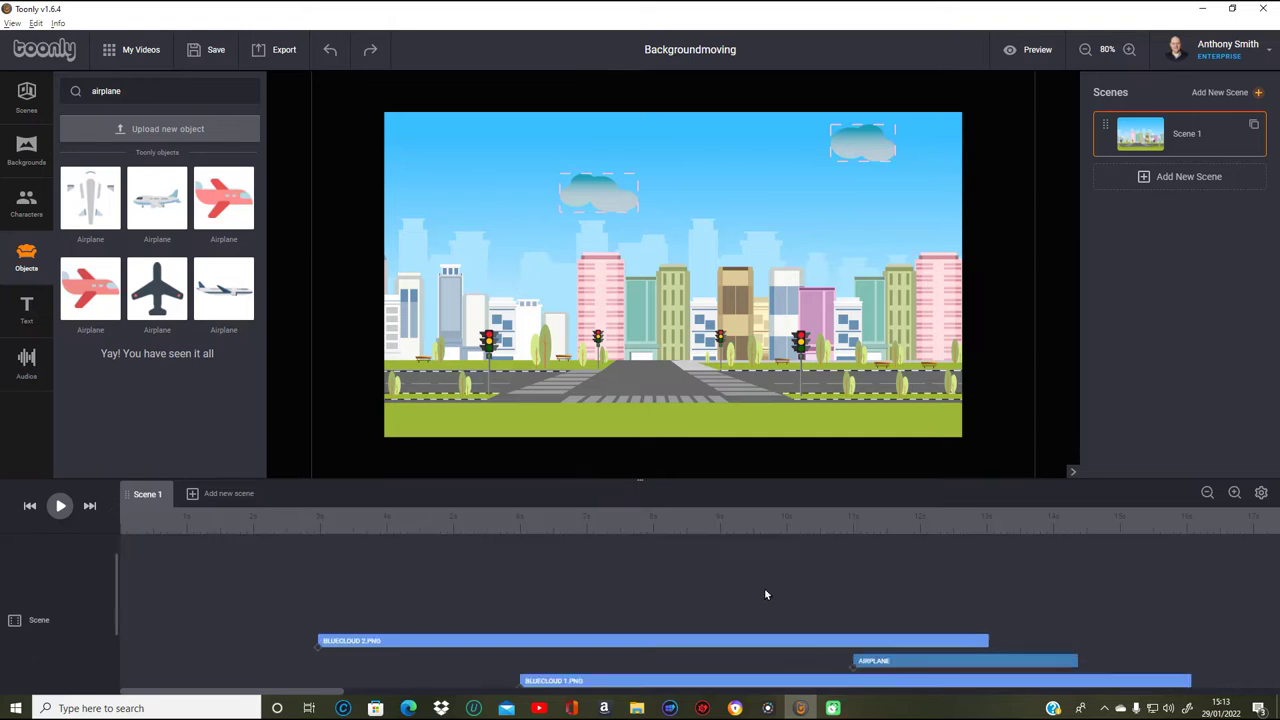
click(988, 557)
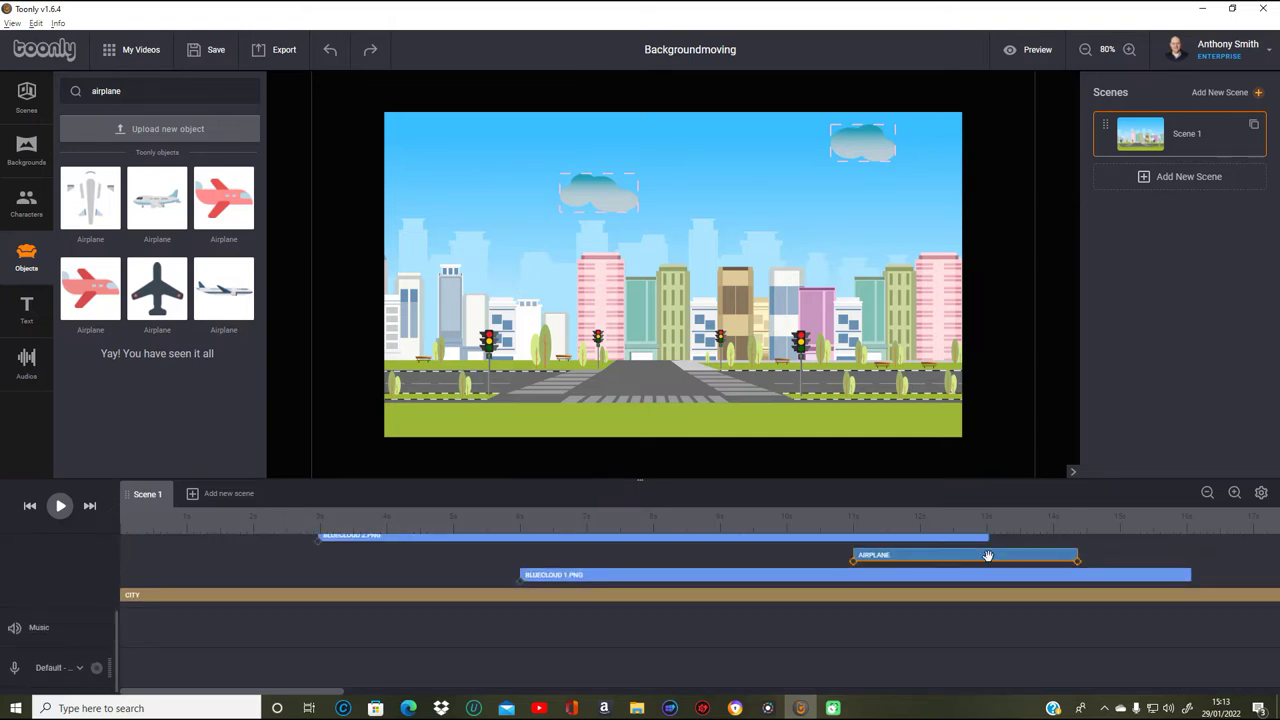
click(909, 523)
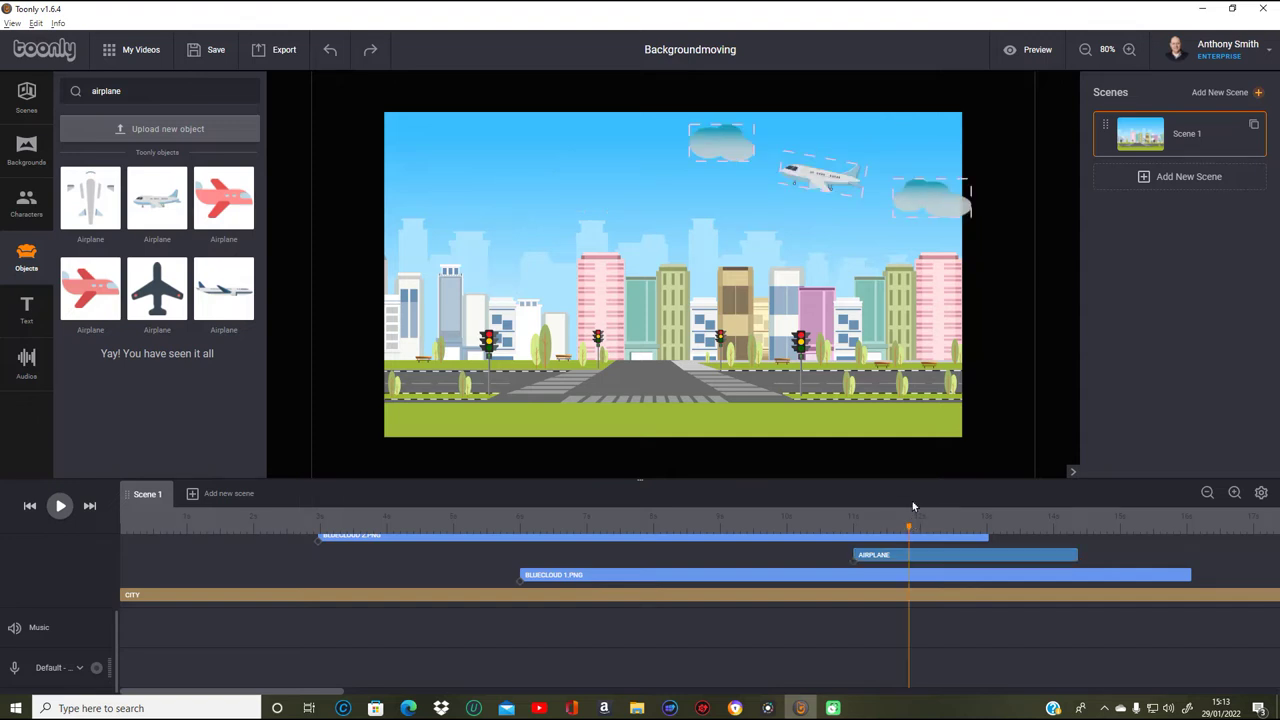
click(820, 176)
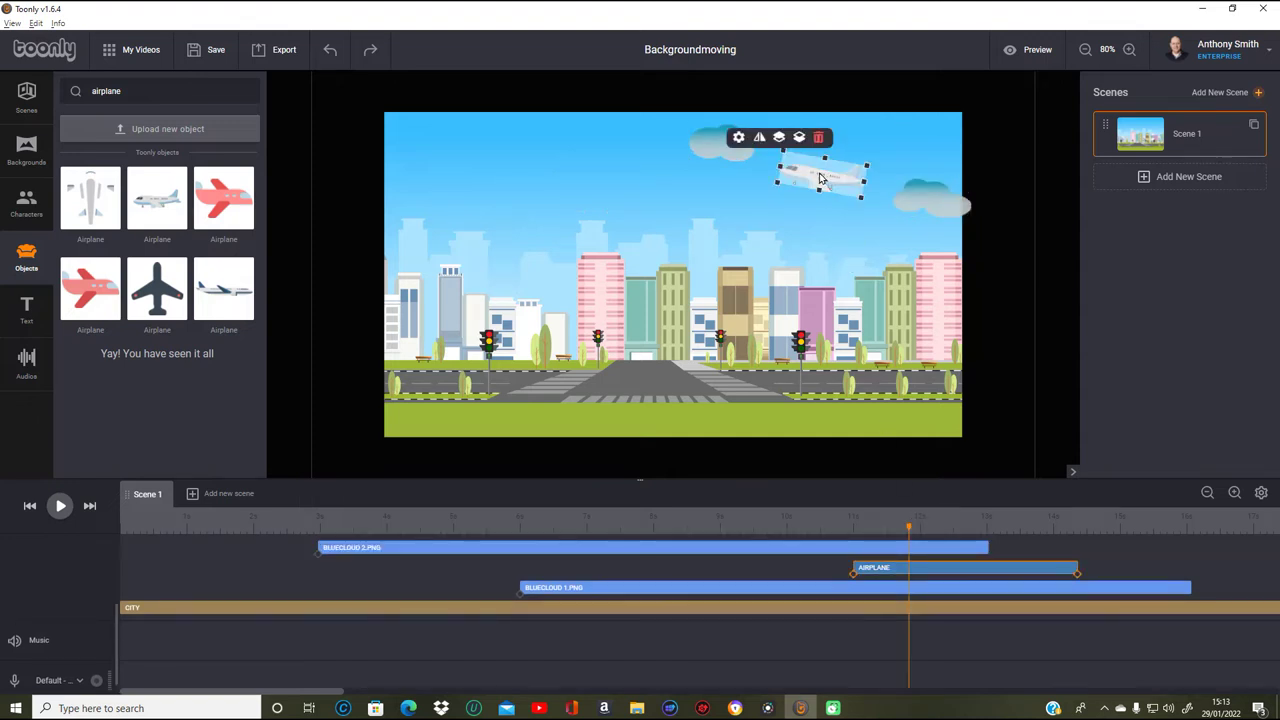
click(736, 141)
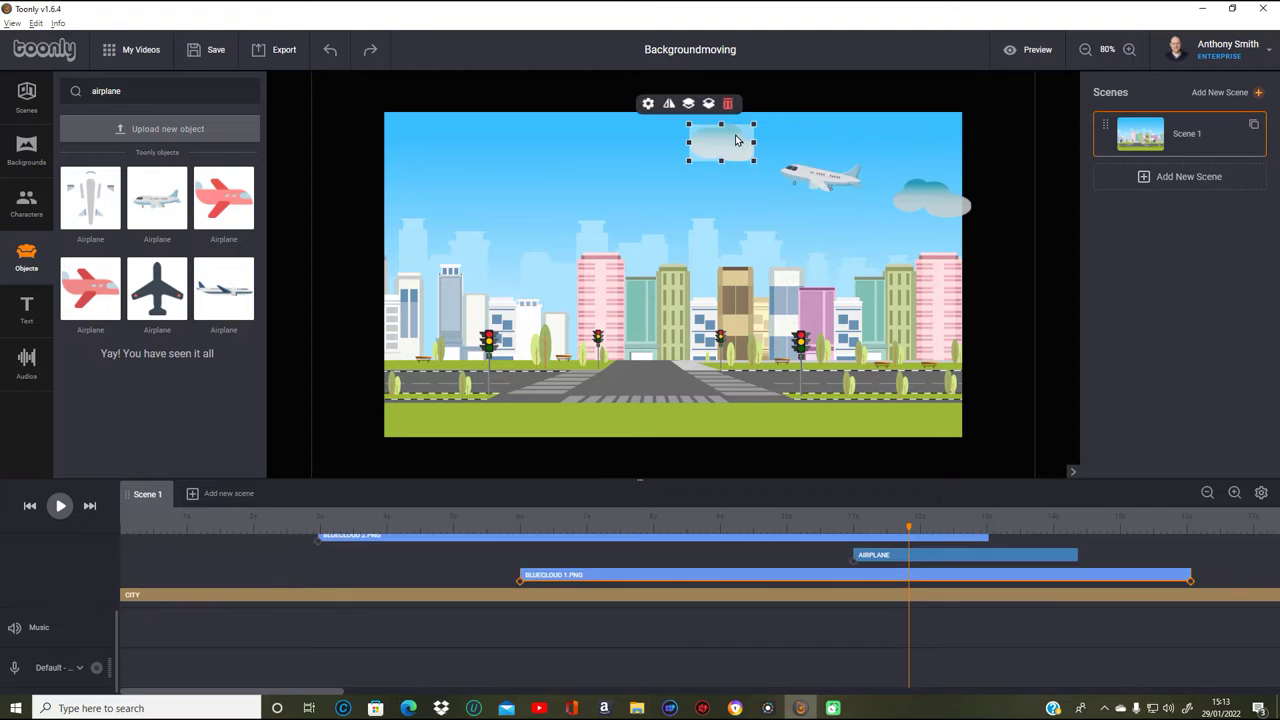
click(832, 182)
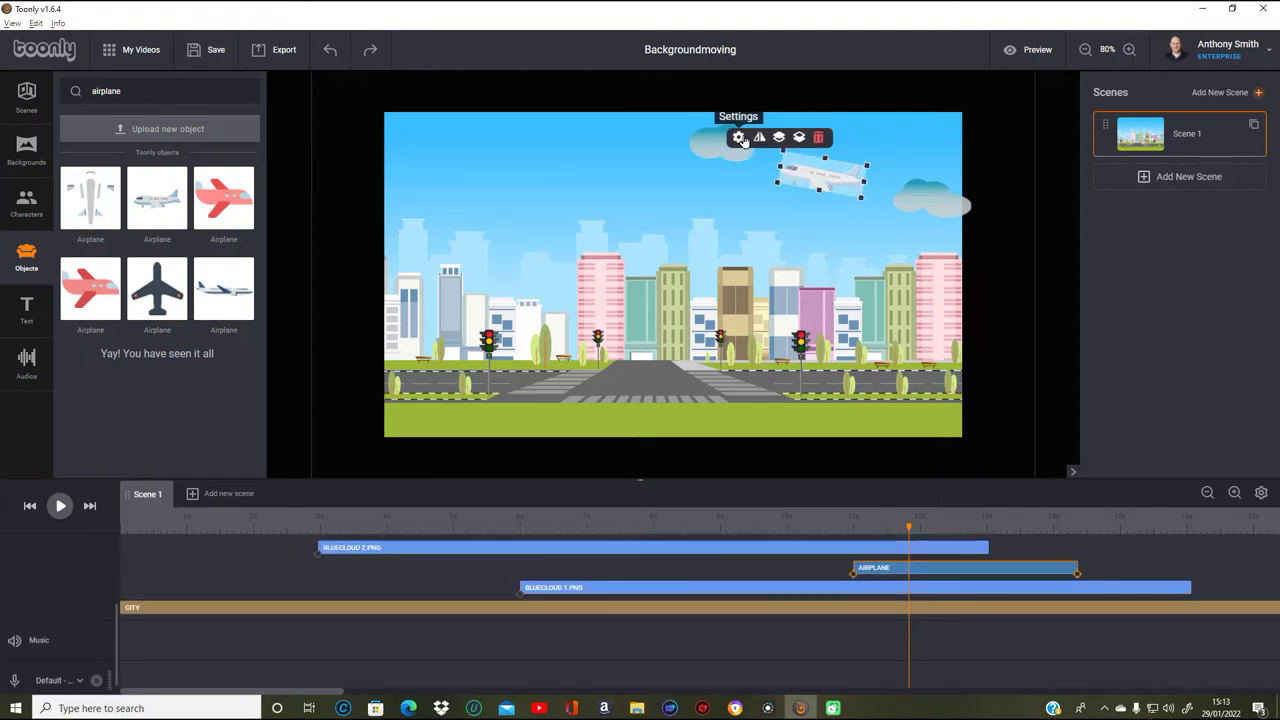
click(739, 138)
click(667, 210)
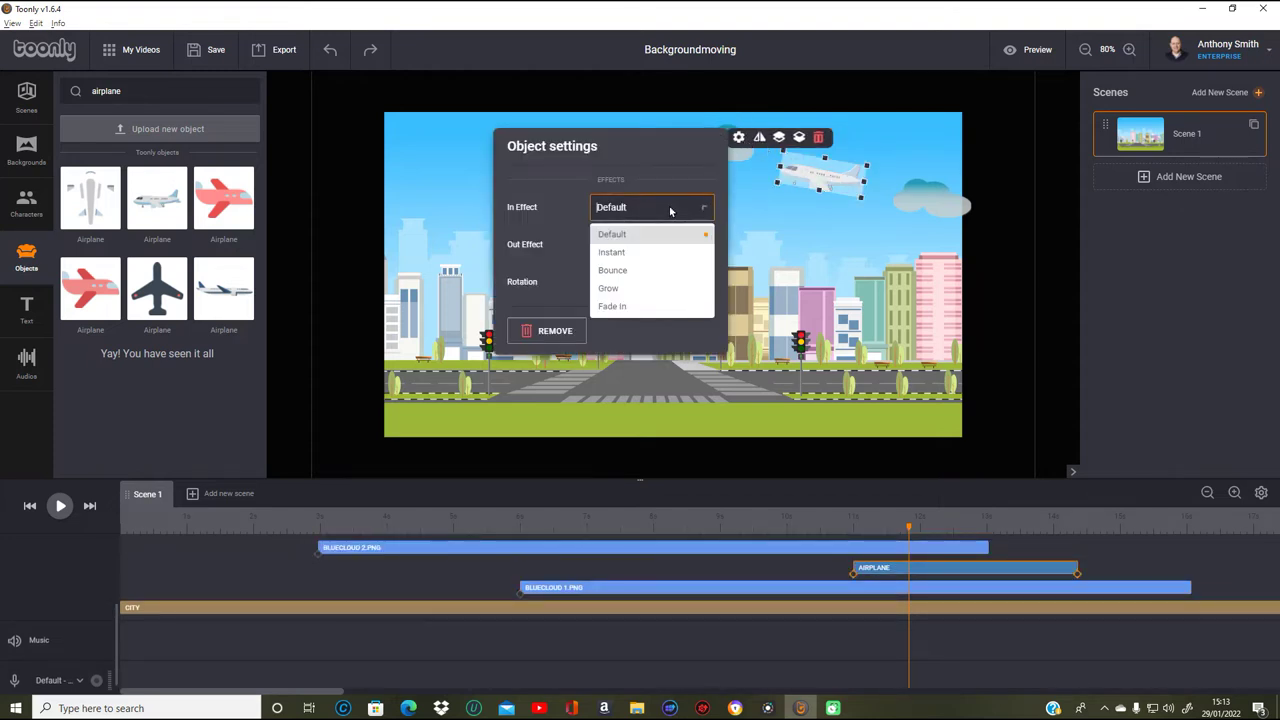
click(649, 252)
click(688, 248)
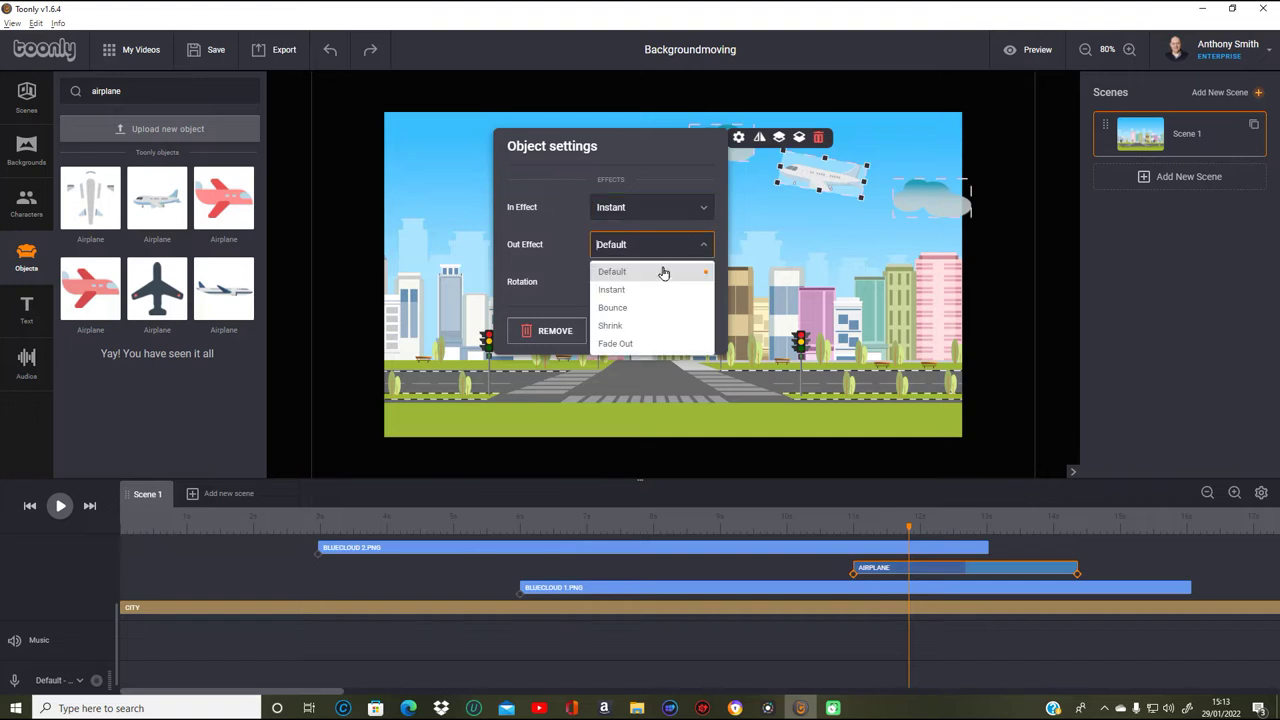
click(665, 292)
click(1061, 378)
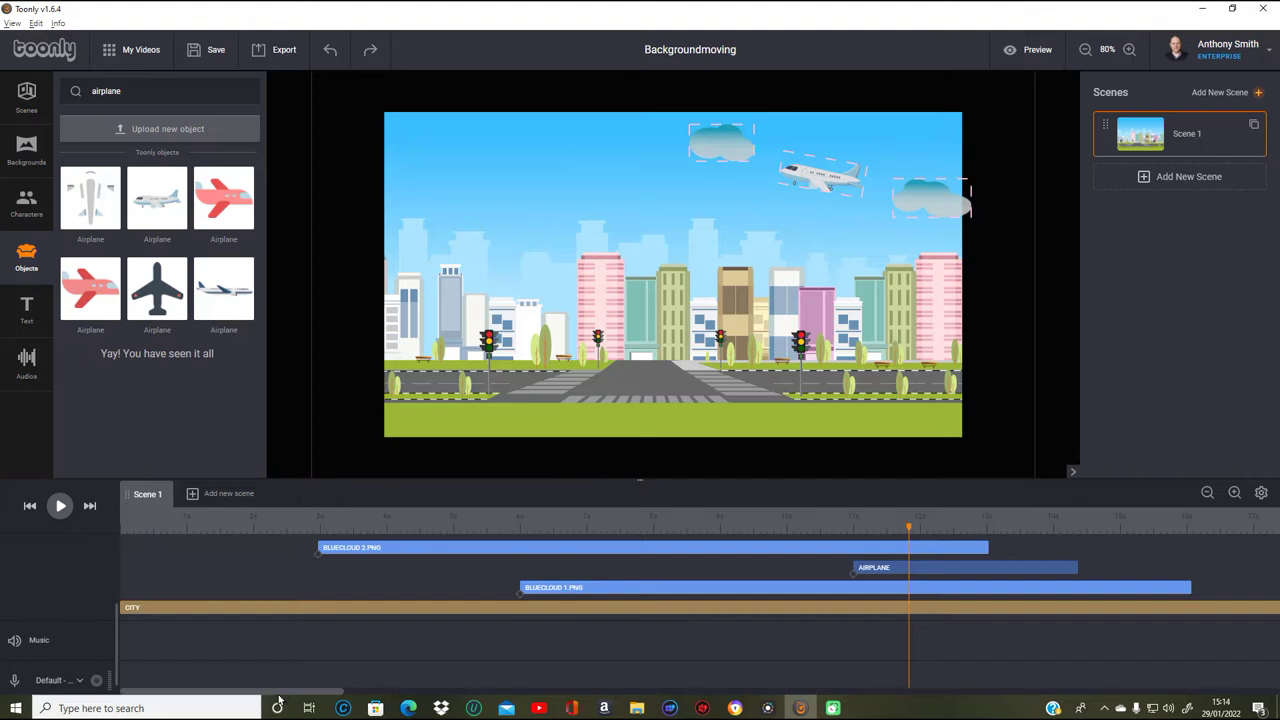
- Add the African American Business Man character at about 11.8 s, standing on the grass at the scene's left side
mouse_move(281, 692)
mouse_down()
mouse_move(316, 691)
mouse_move(278, 686)
mouse_up()
click(42, 218)
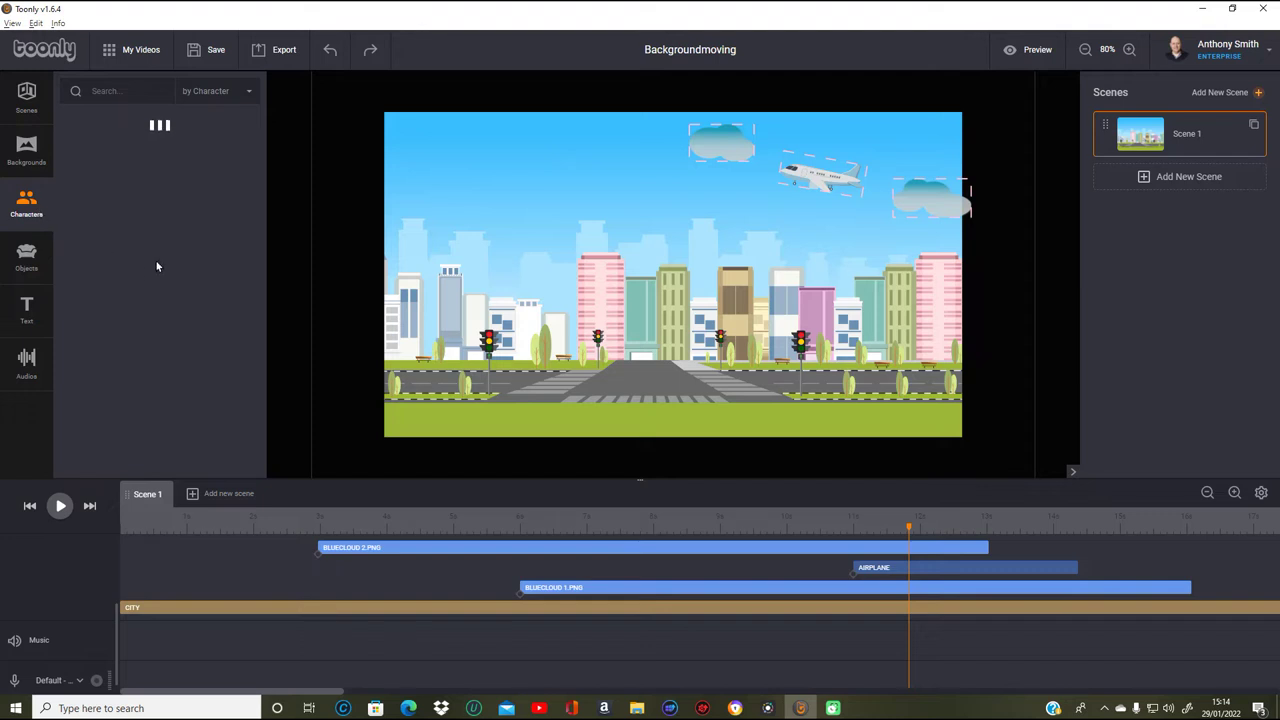
drag(157, 158, 424, 369)
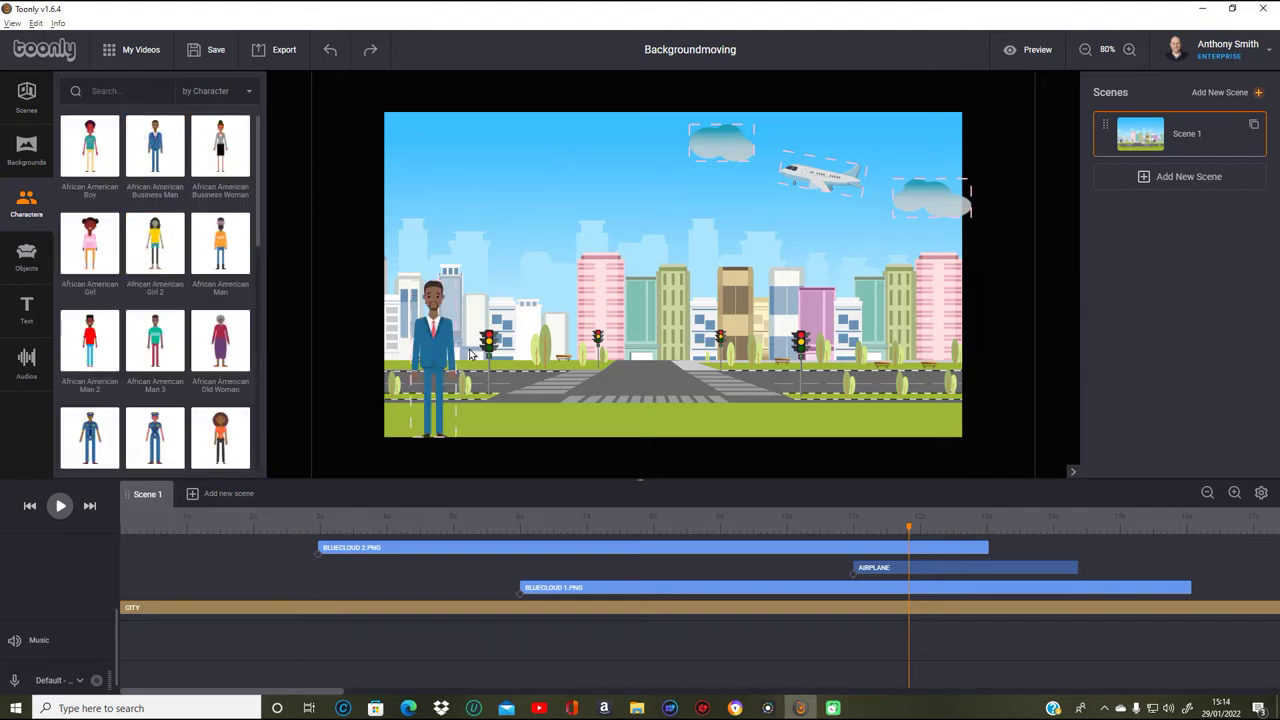
click(448, 350)
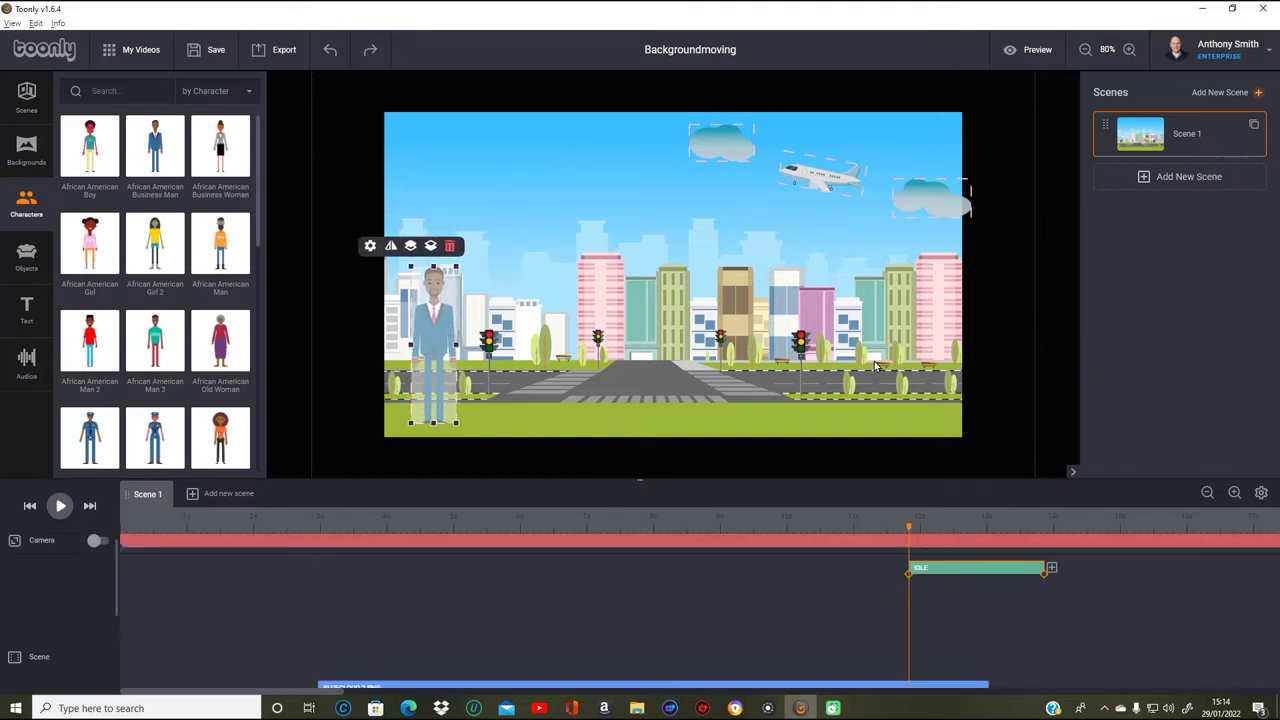
- Set the businessman's animation type to Walking
click(371, 256)
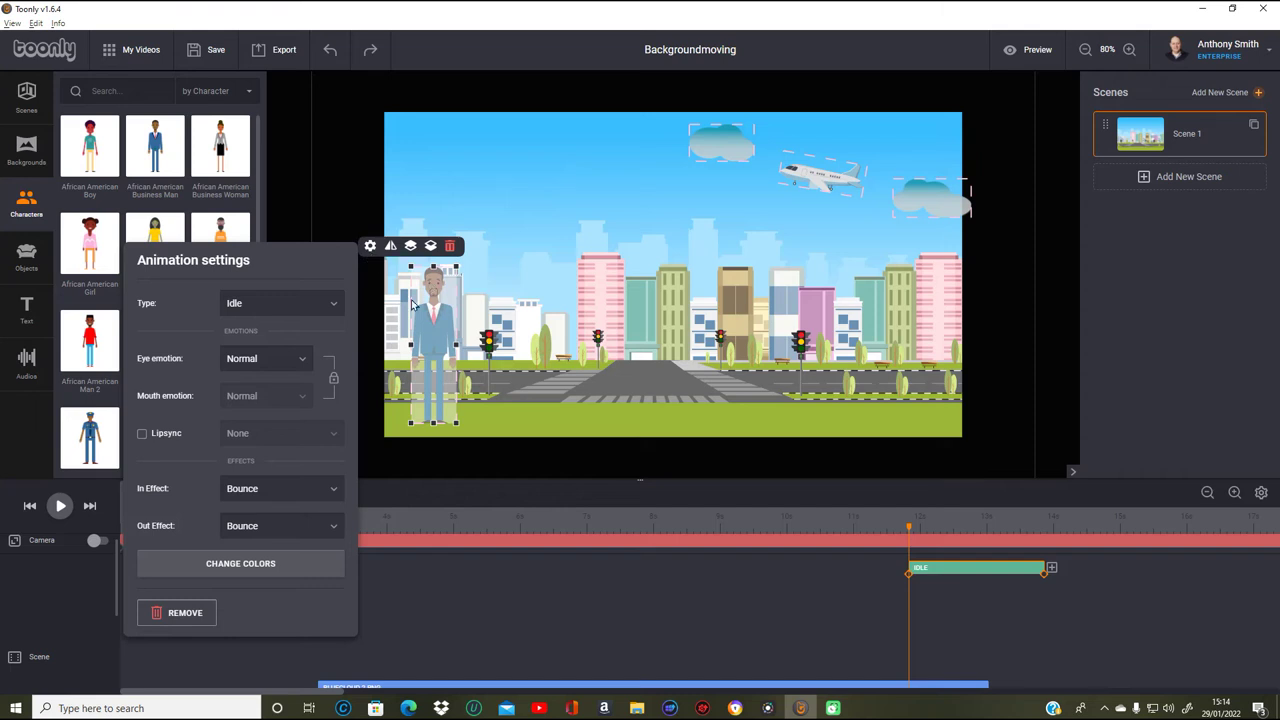
click(329, 302)
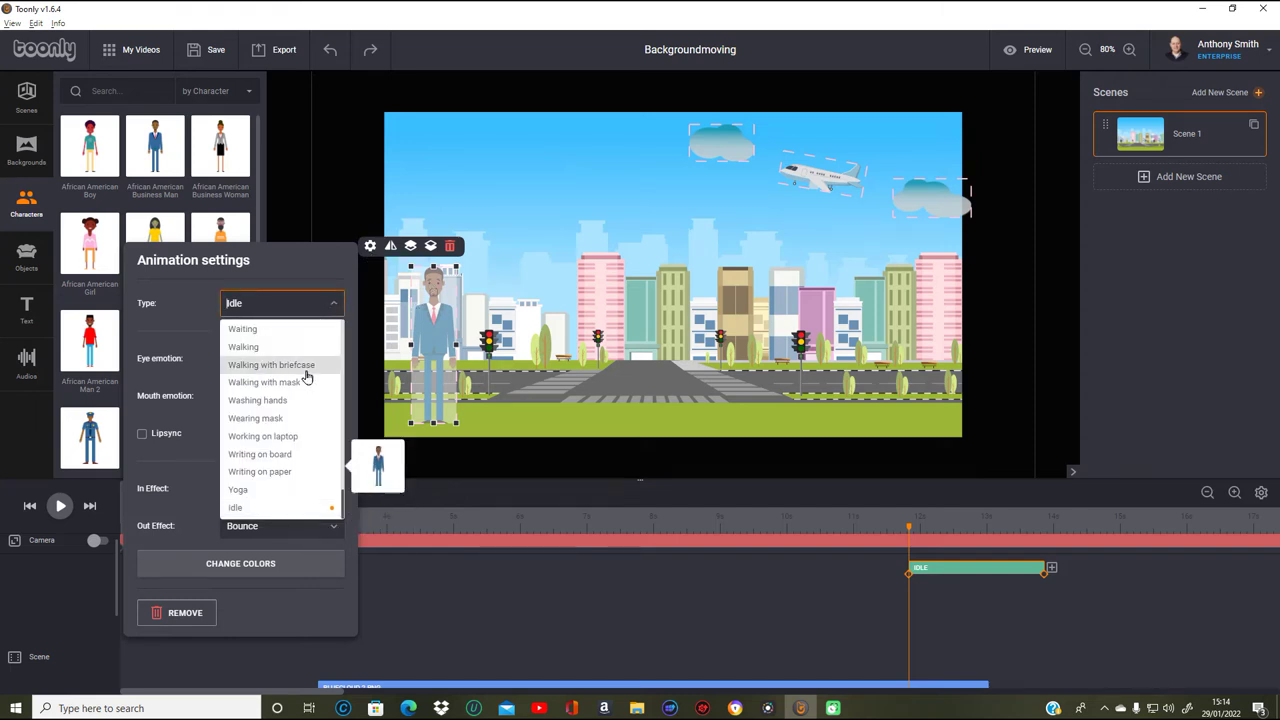
click(282, 347)
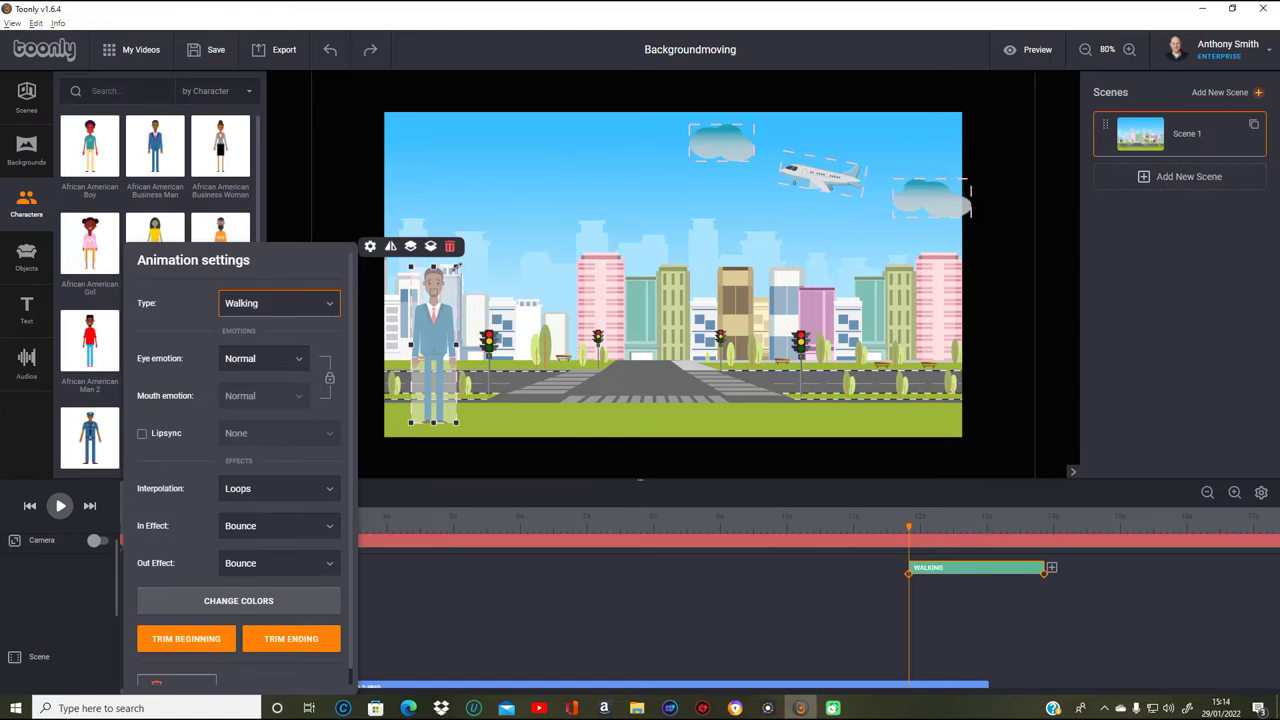
- Set the businessman's in and out effects to Instant and his eye emotion to Happy
click(327, 530)
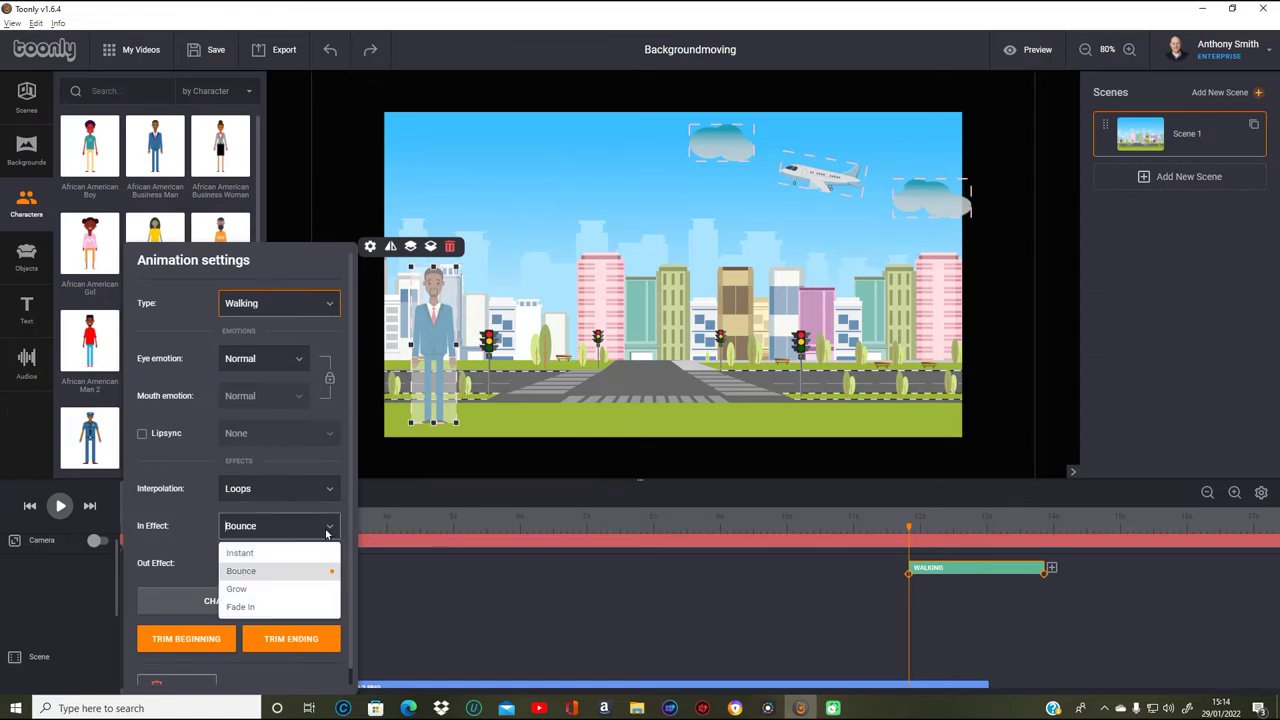
click(294, 550)
click(314, 574)
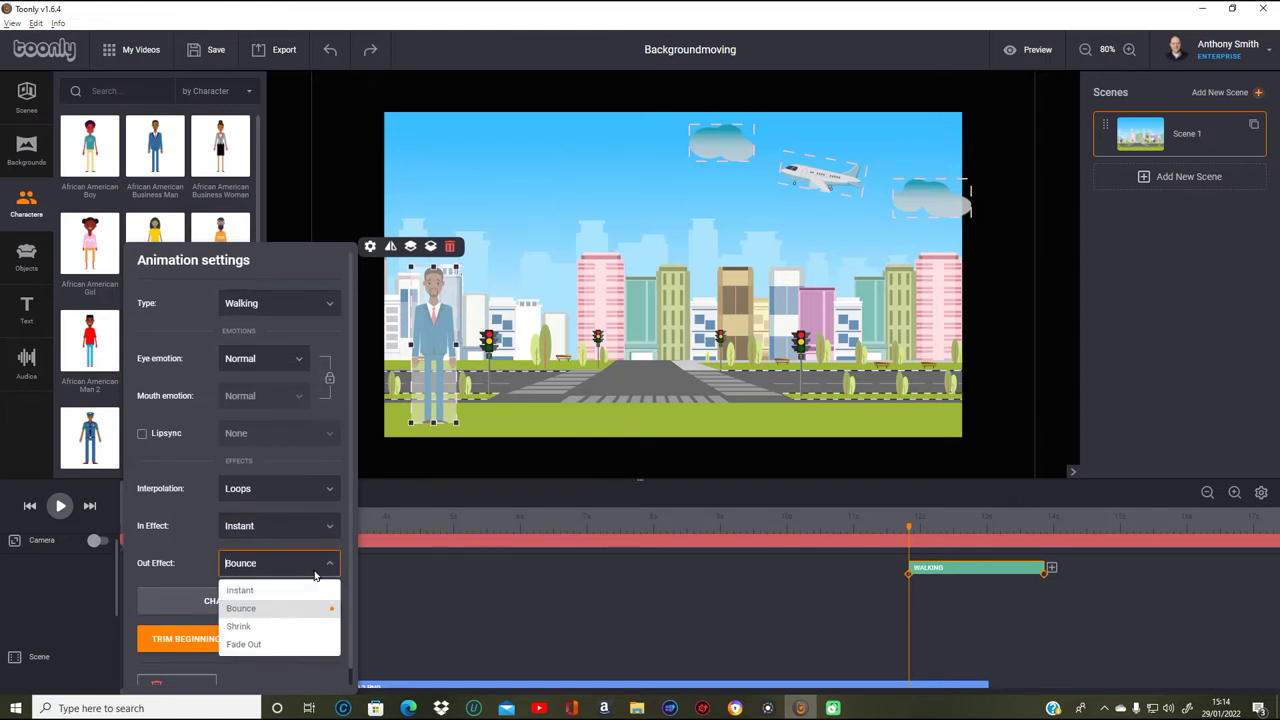
click(288, 588)
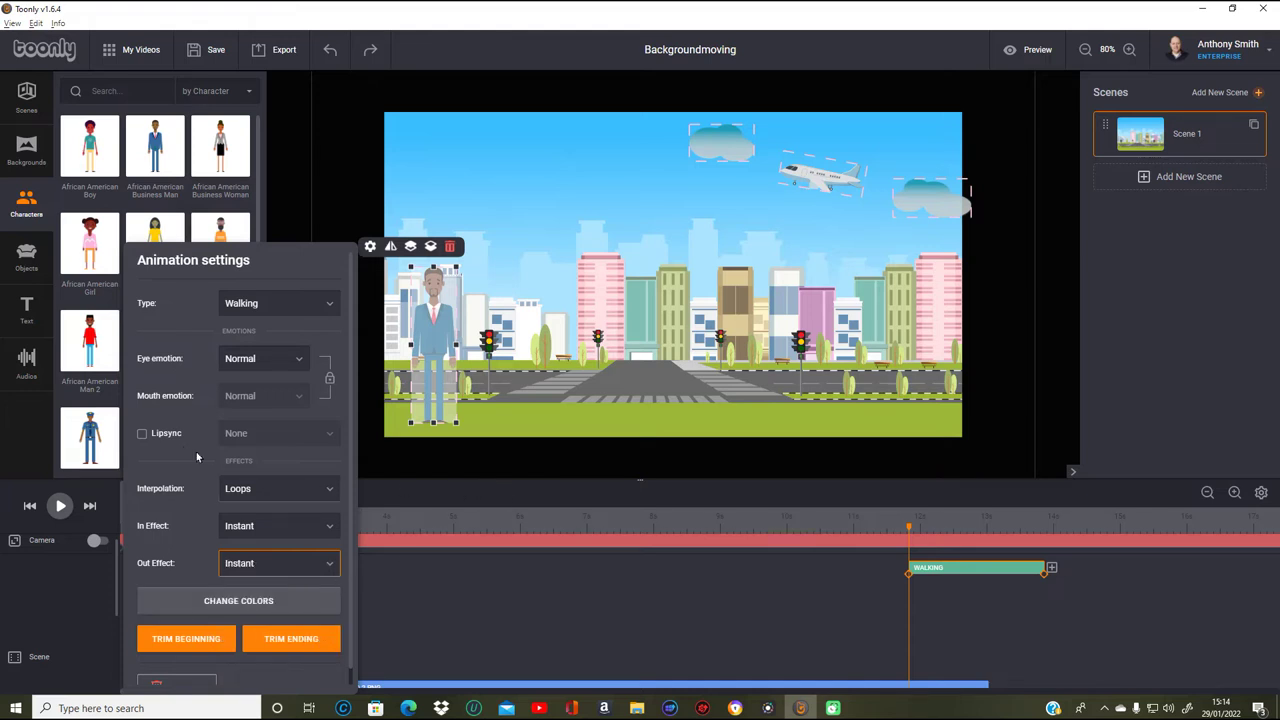
click(299, 362)
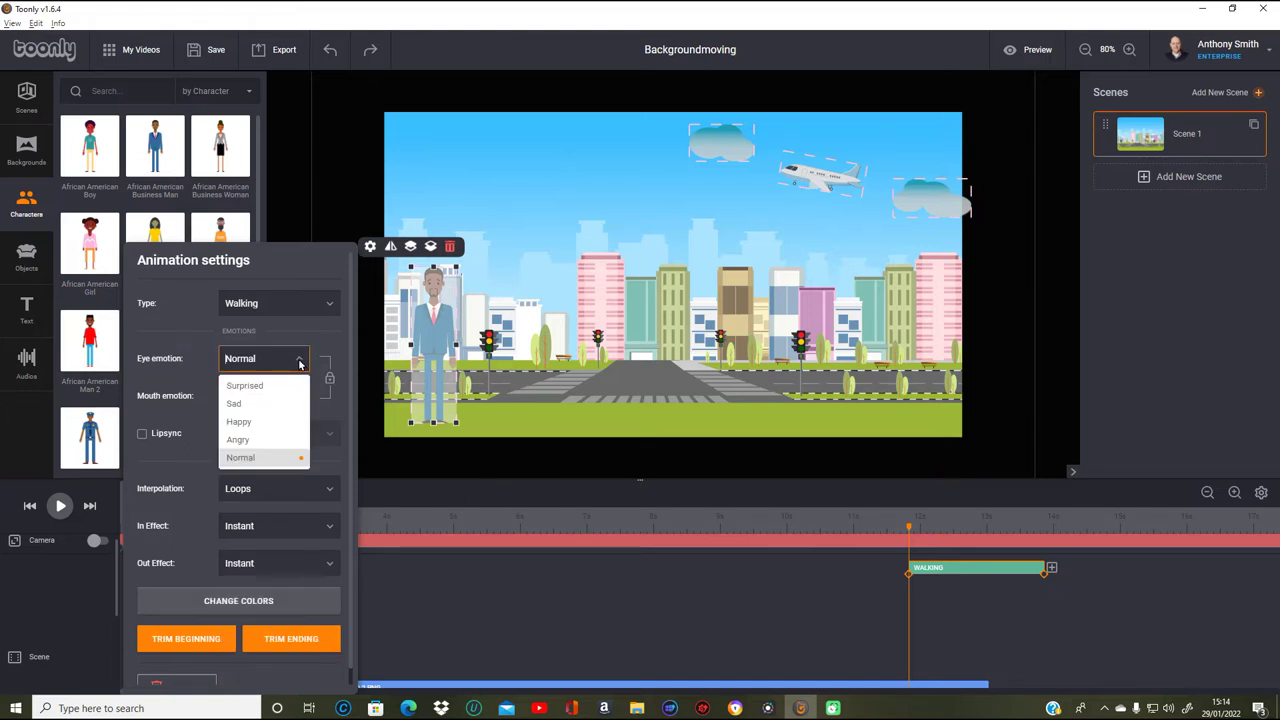
click(282, 421)
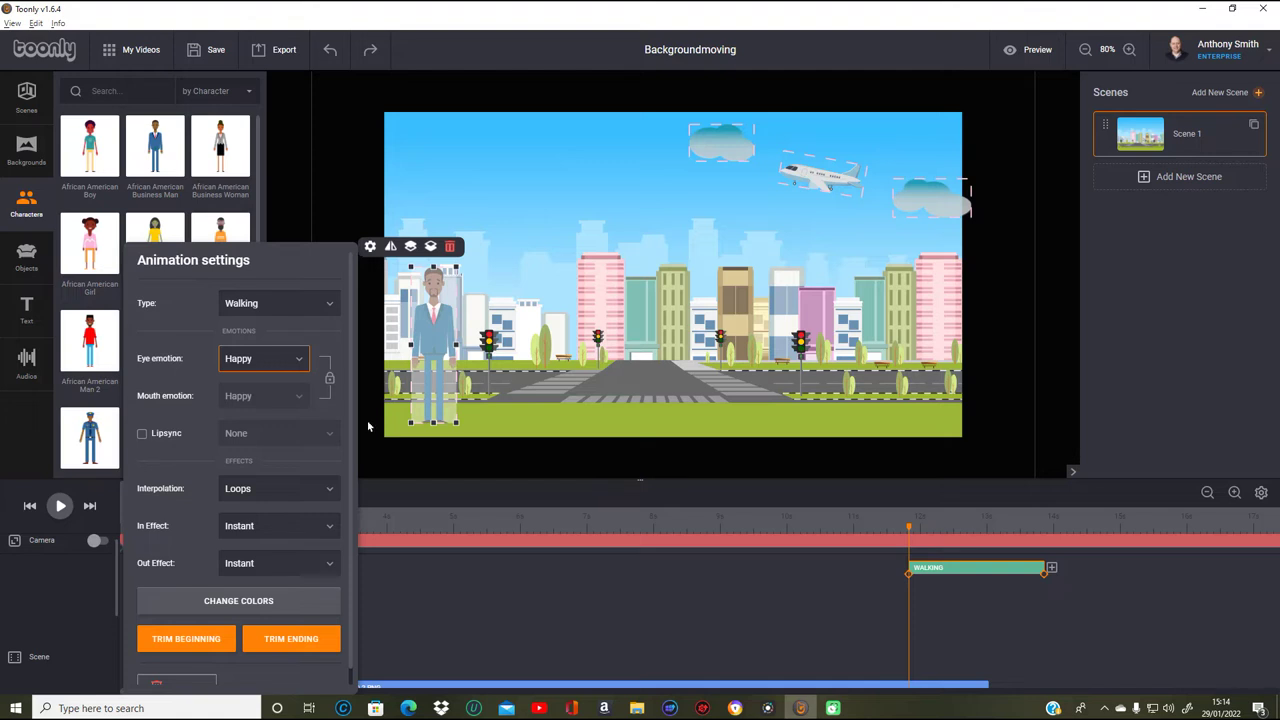
click(554, 426)
- Shrink the businessman to roughly 60% of his height and place him on the grass at the scene's lower-left corner
click(438, 301)
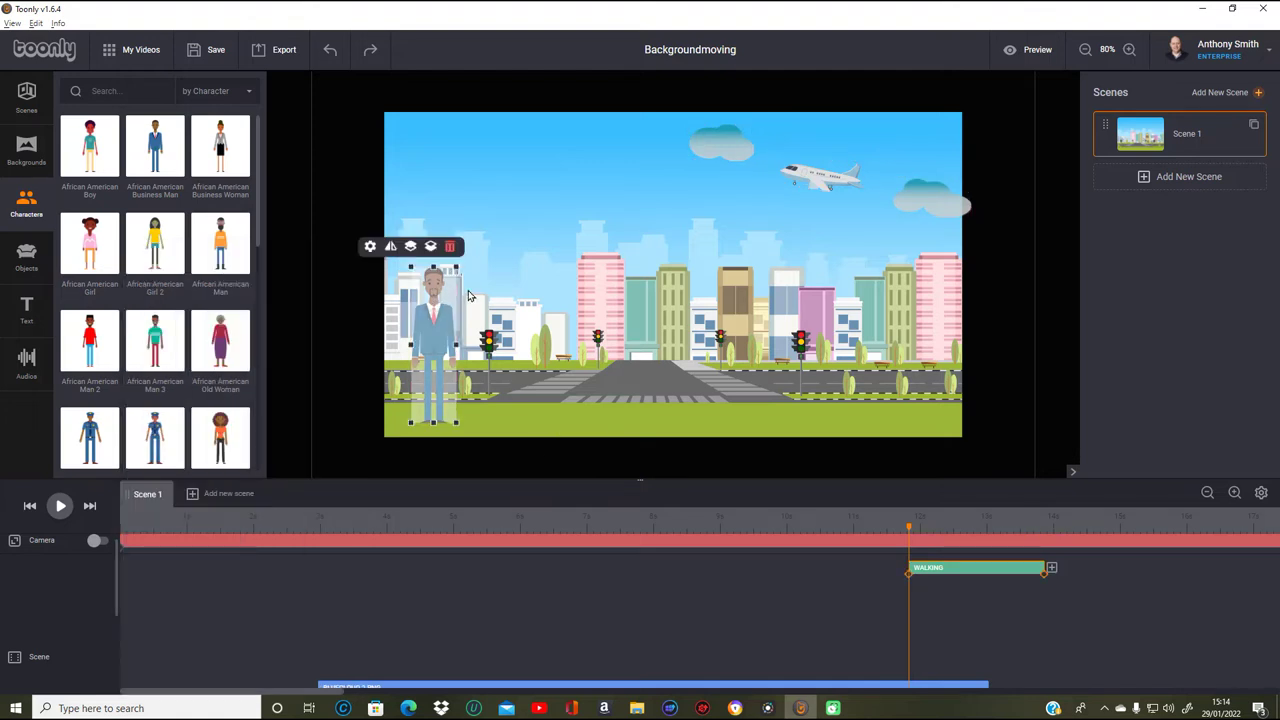
drag(455, 266, 438, 331)
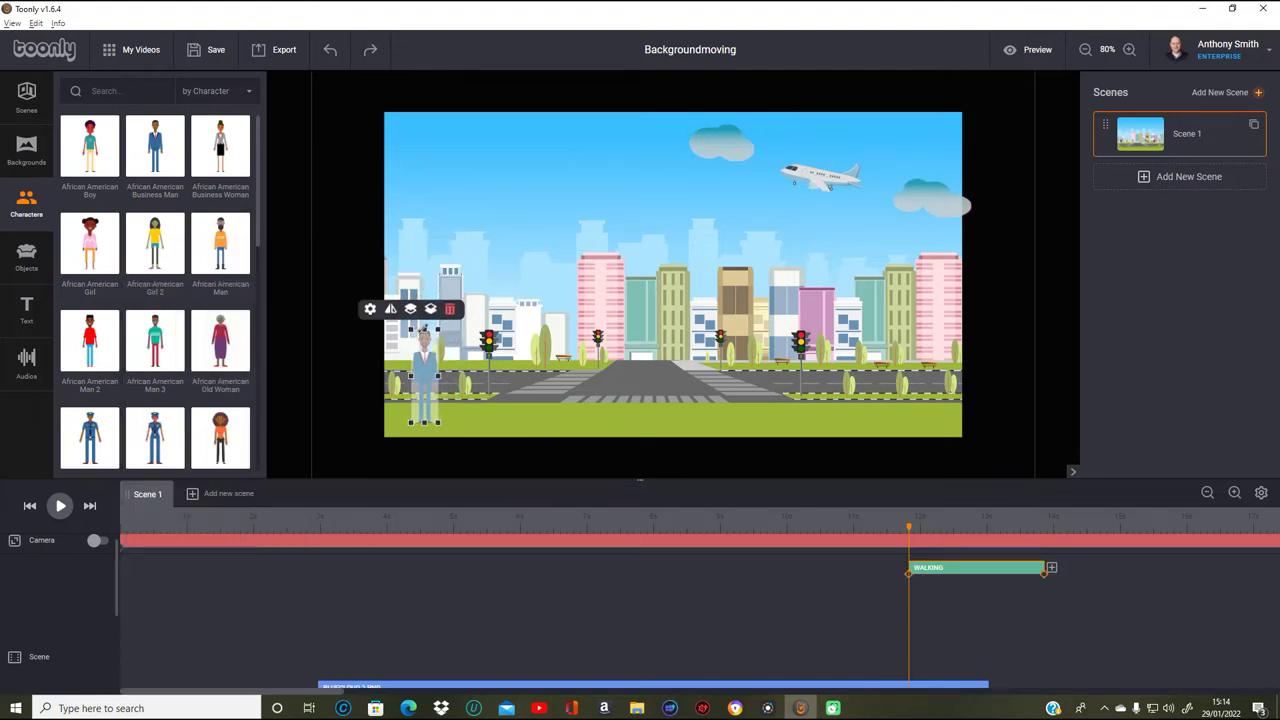
drag(430, 392, 418, 400)
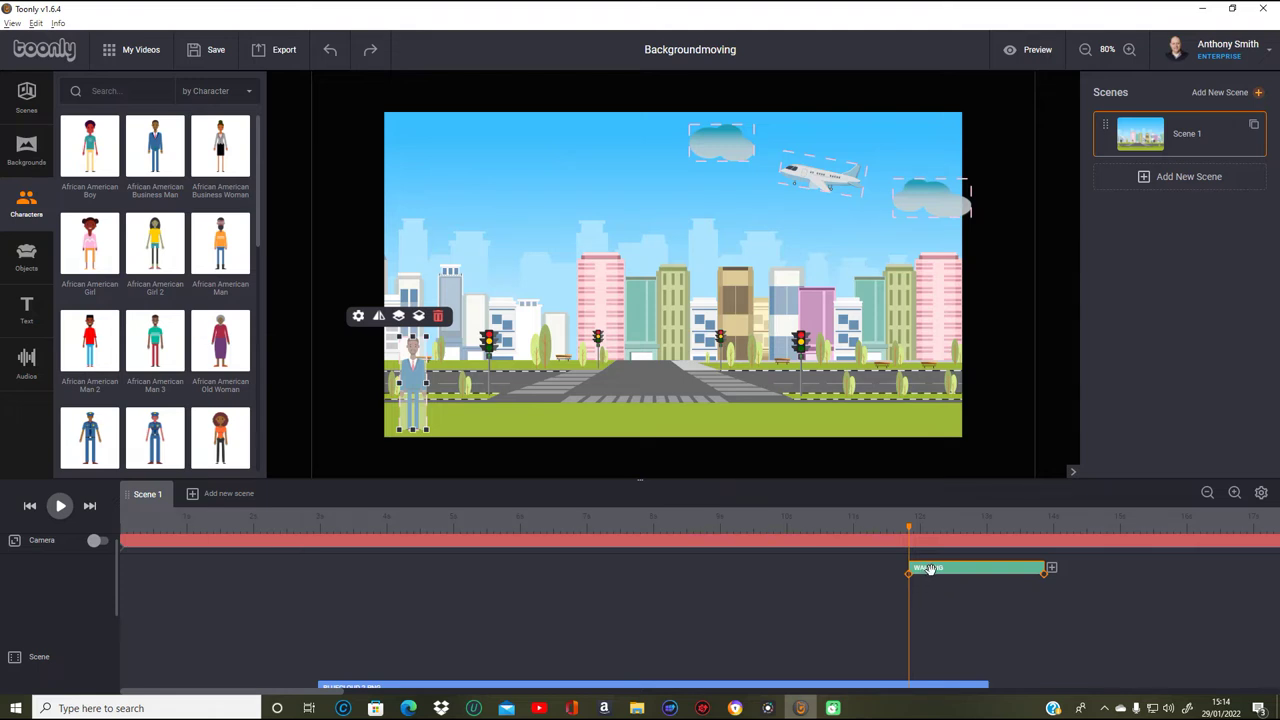
- Move the businessman's Walking clip to start at about 6 s and extend its end to 20 s
drag(927, 568, 539, 567)
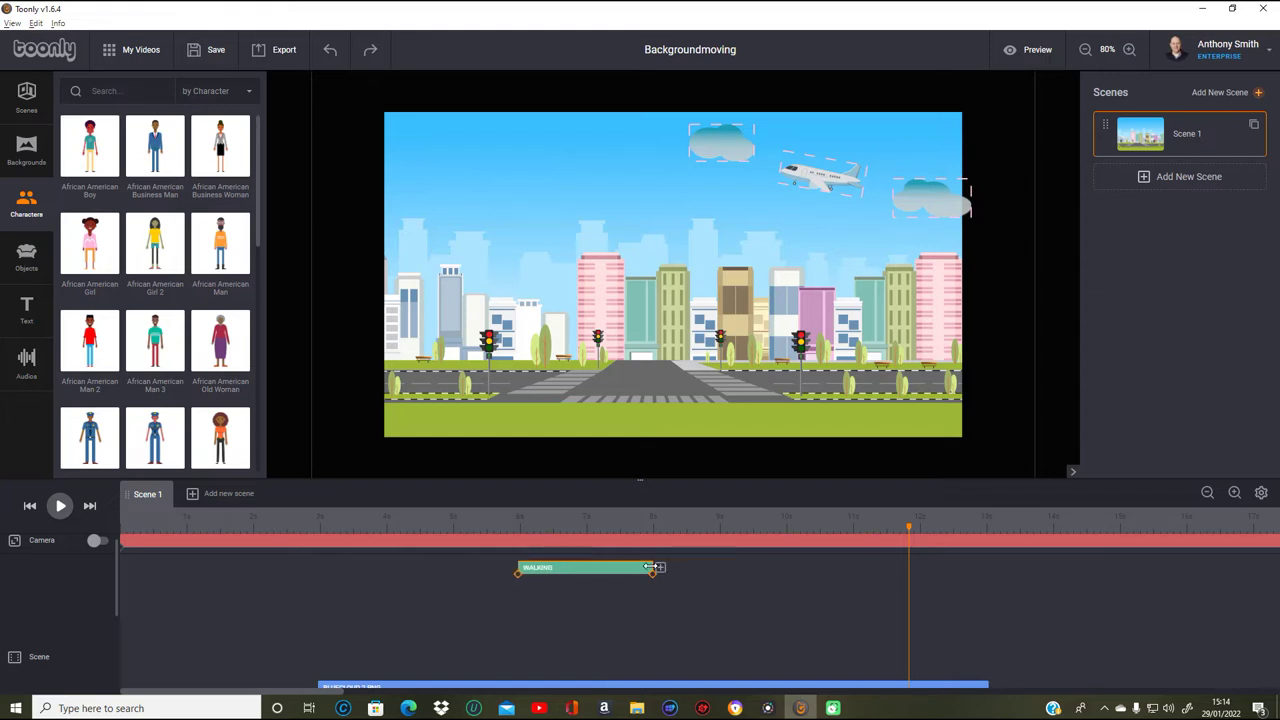
drag(649, 568, 1253, 570)
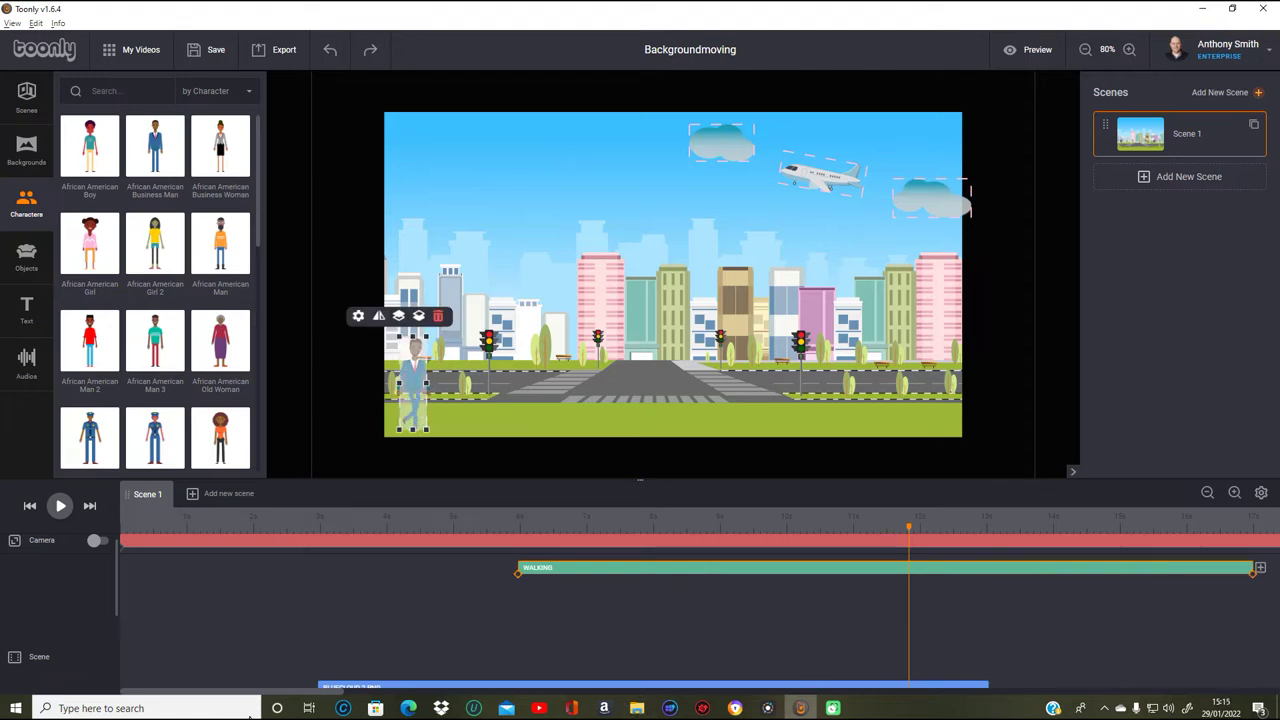
drag(283, 697, 415, 710)
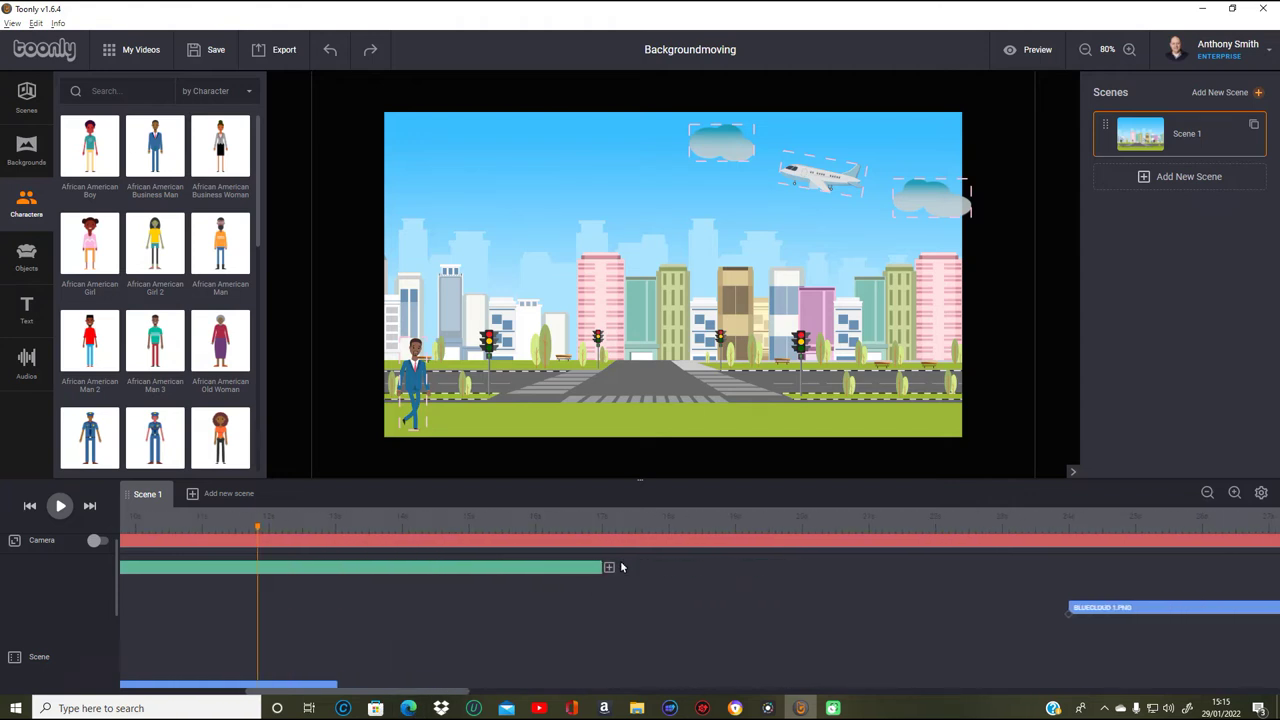
drag(608, 567, 804, 570)
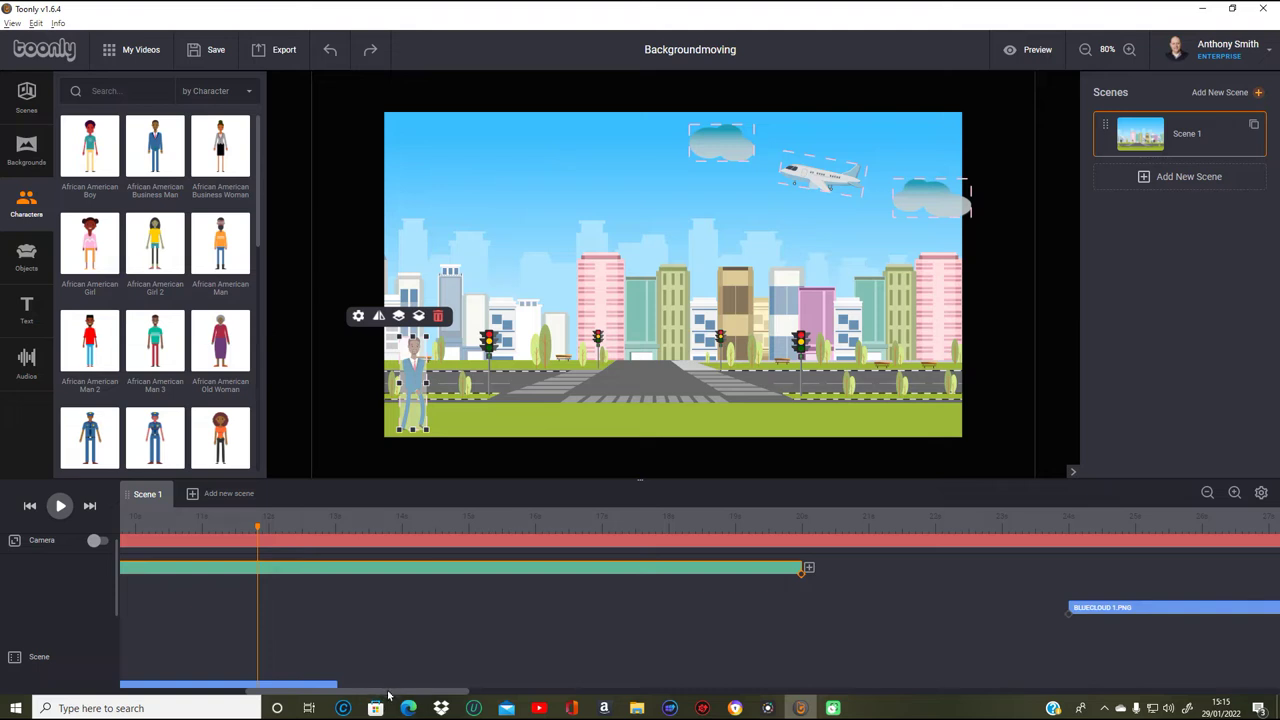
- At the Walking clip's start keyframe, place the businessman outside the scene, beyond its left edge
drag(388, 694, 280, 690)
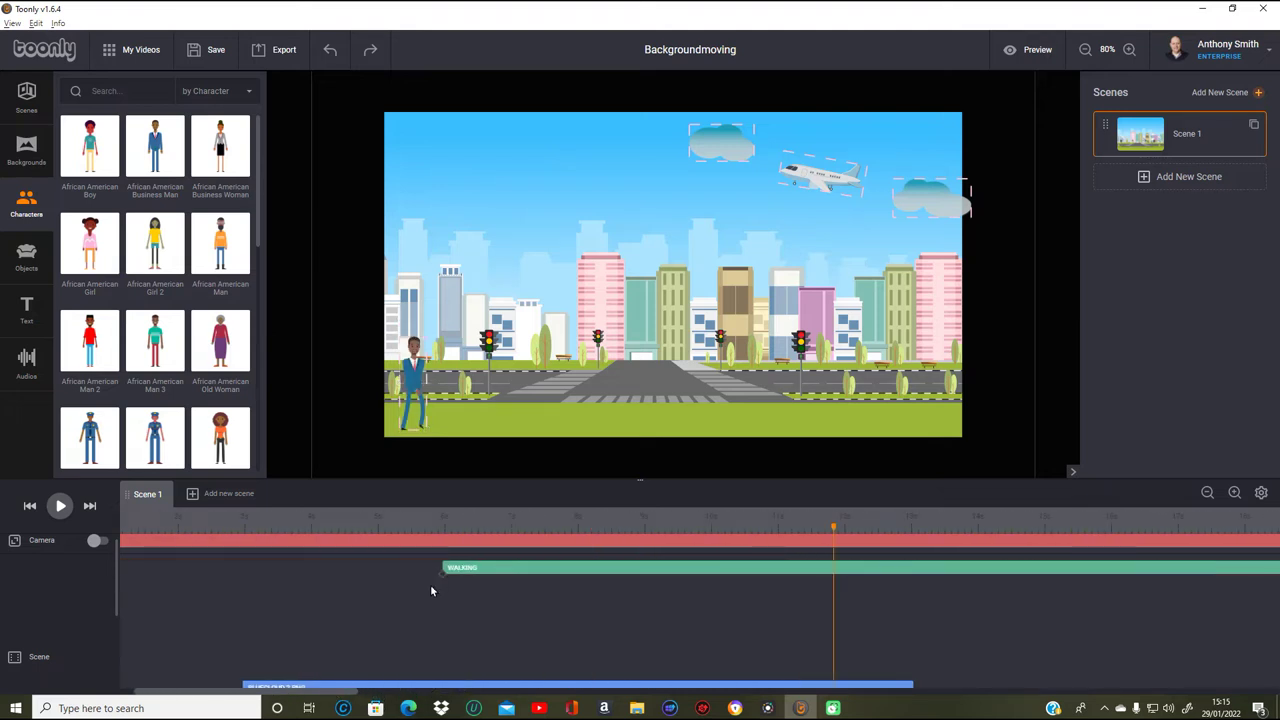
click(445, 570)
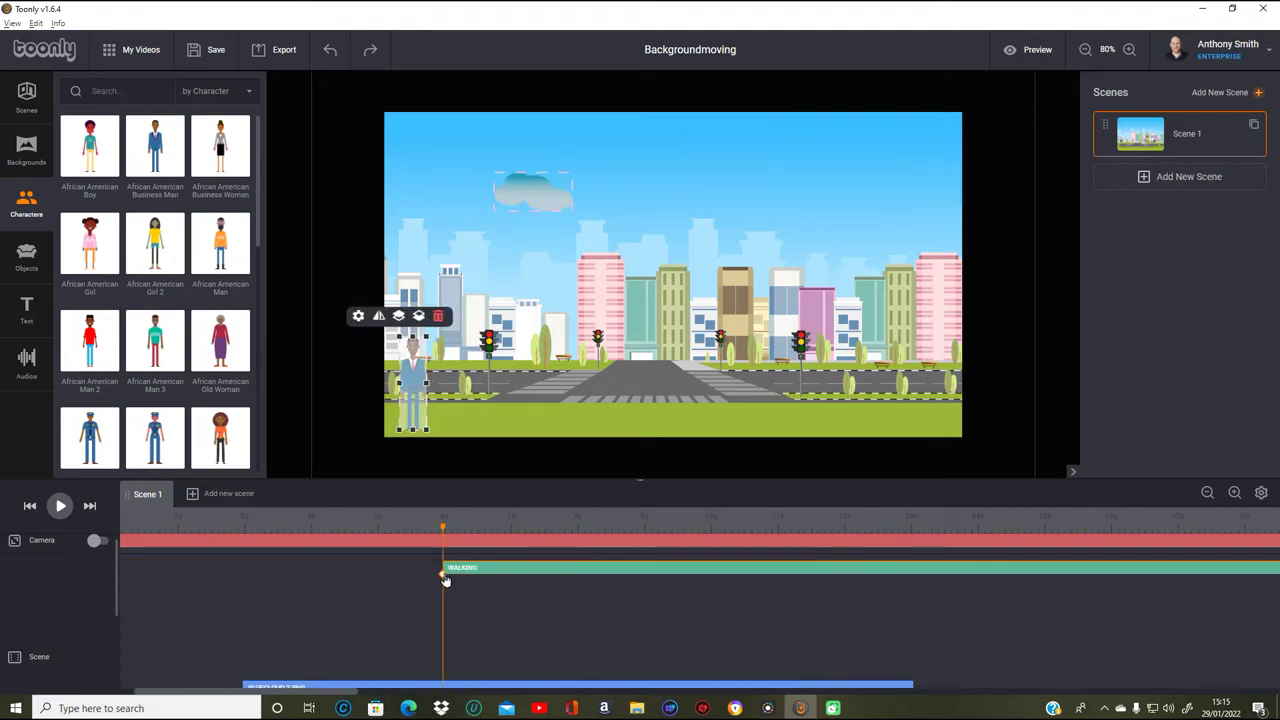
drag(420, 380, 336, 376)
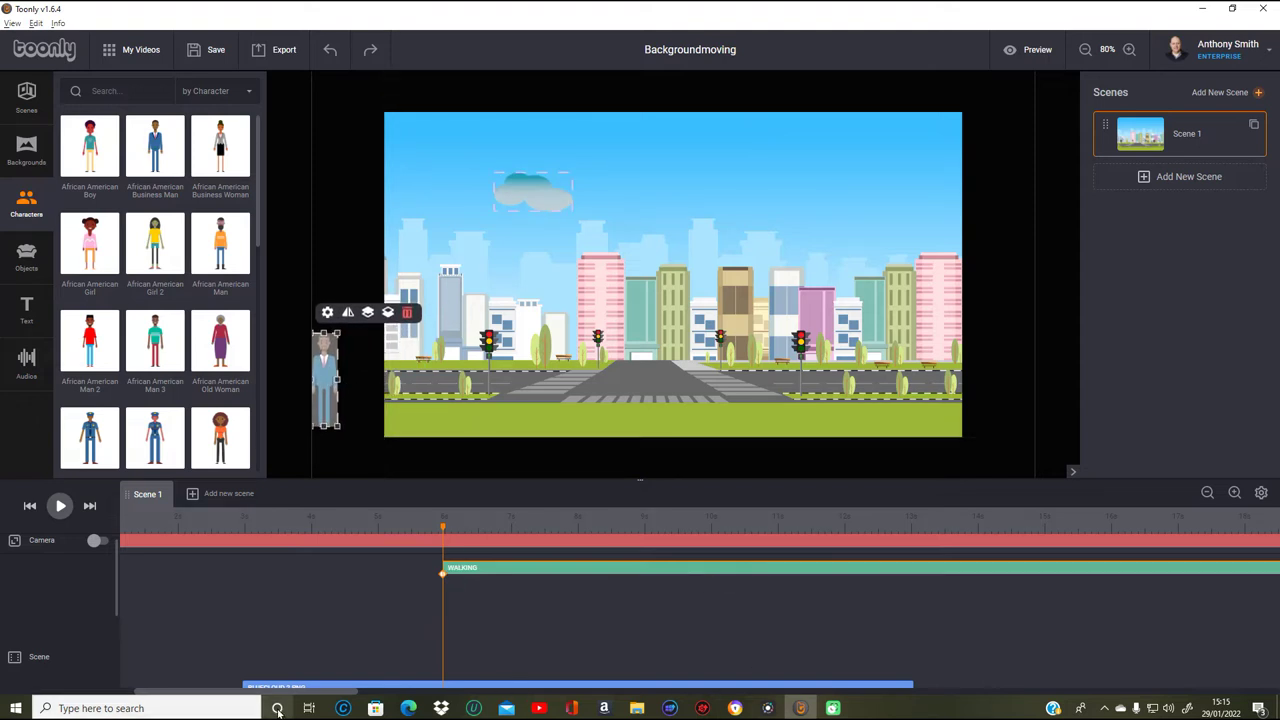
- At the Walking clip's end keyframe at 20 s, place the businessman just outside the scene's right edge
drag(301, 695, 480, 695)
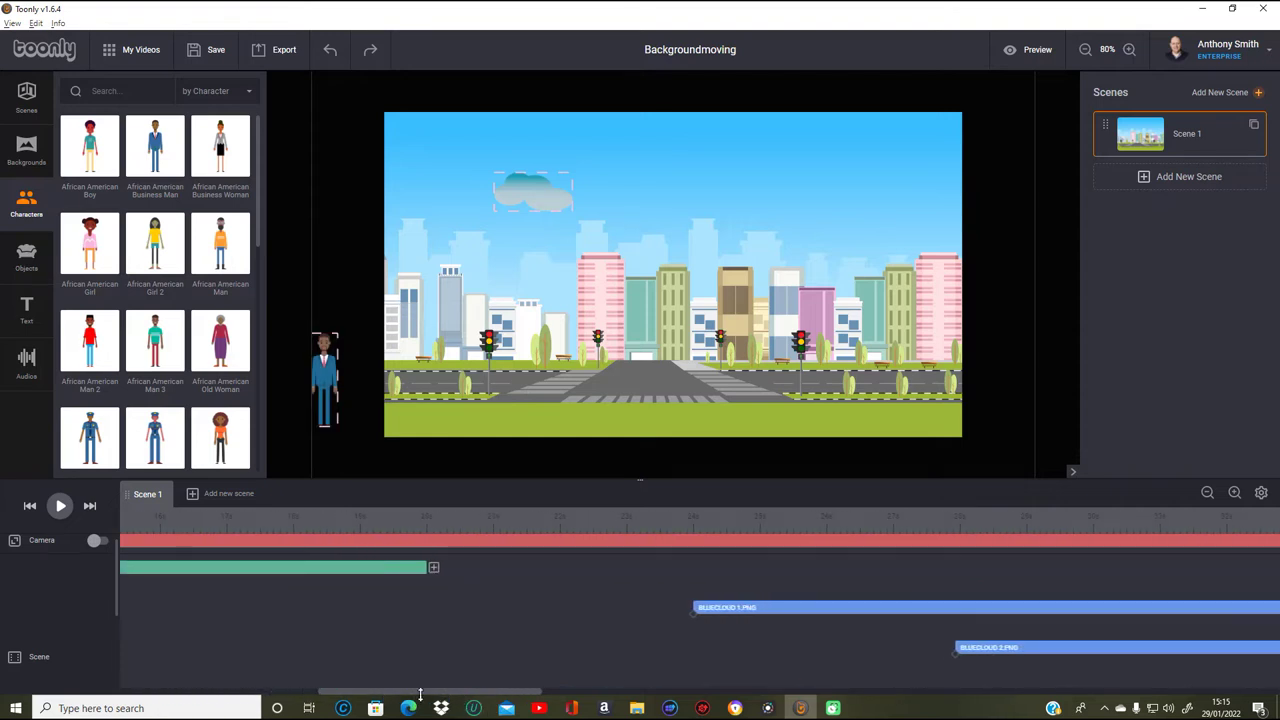
mouse_move(427, 695)
mouse_down()
mouse_move(454, 694)
mouse_move(288, 686)
mouse_move(418, 695)
mouse_up()
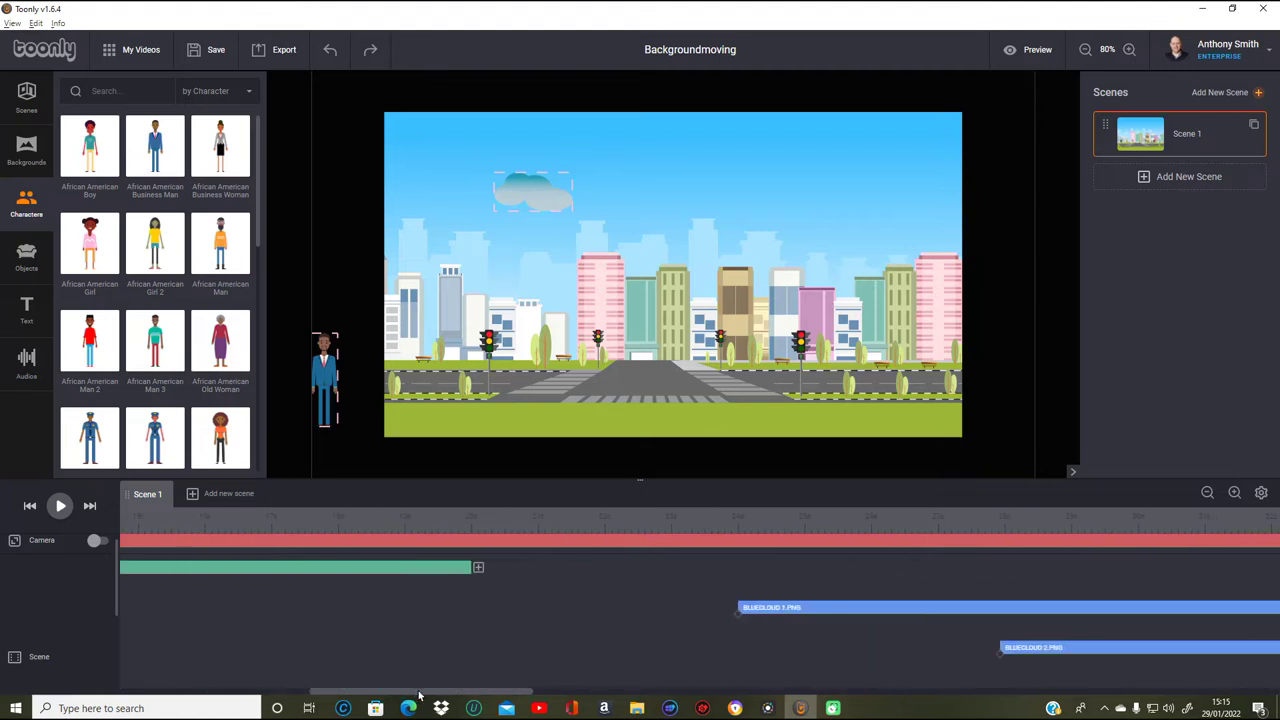
click(466, 567)
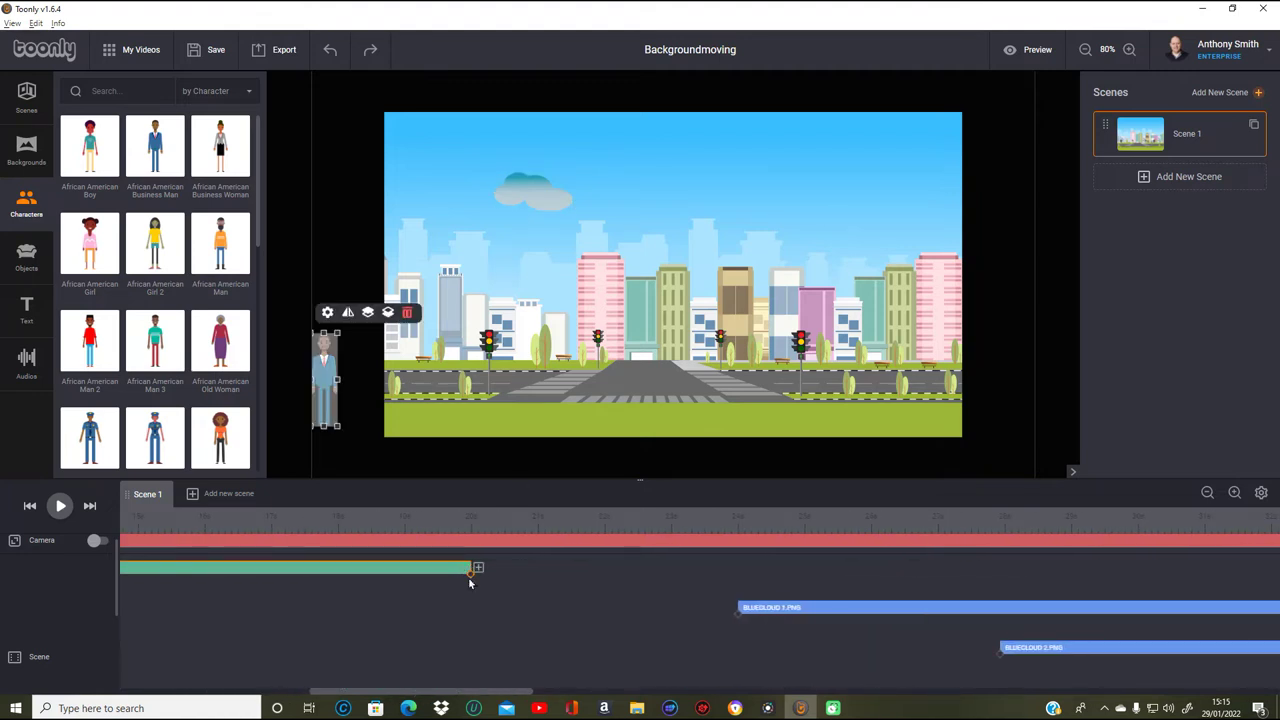
click(470, 578)
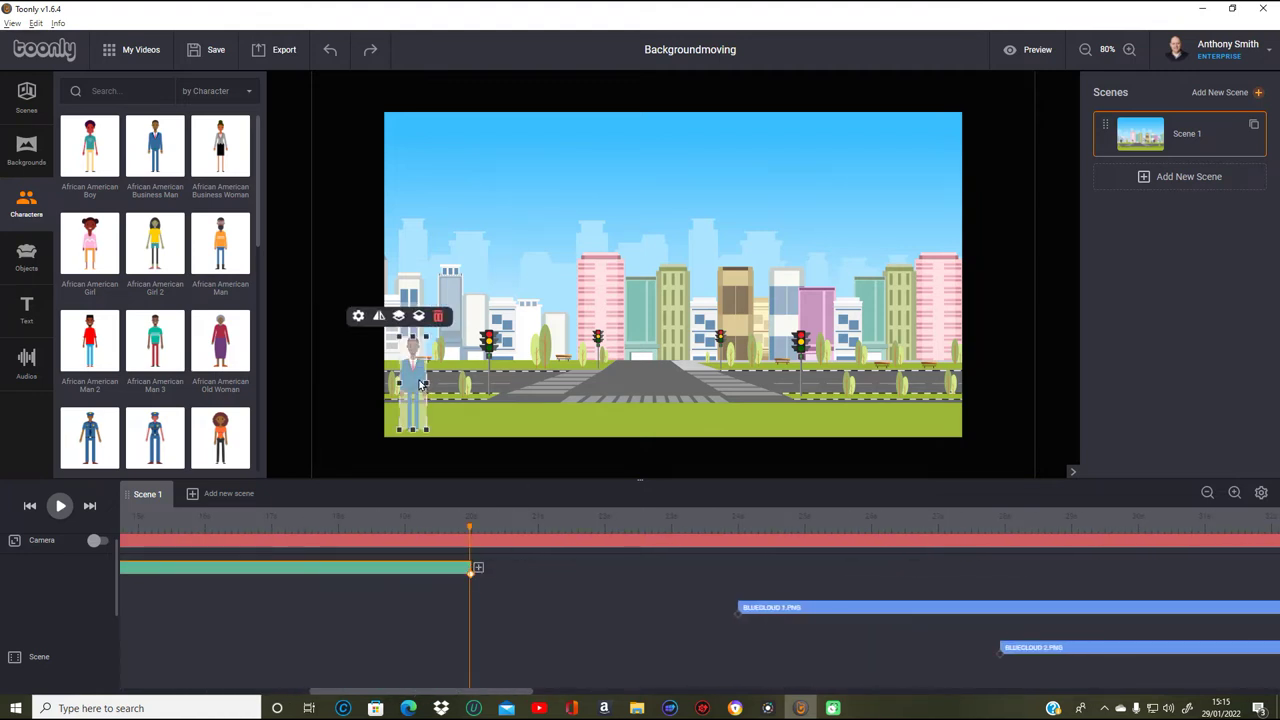
drag(421, 384, 1010, 387)
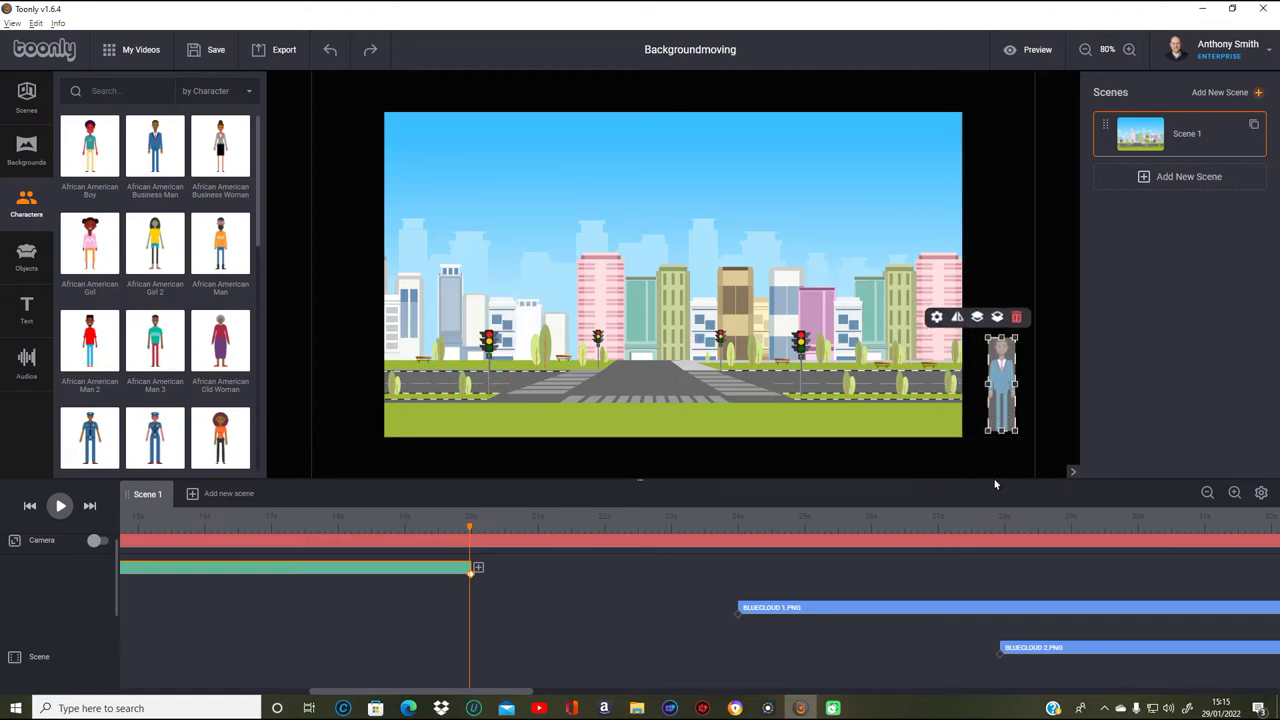
- Preview the animation to check the businessman's walk, the airplanes and the drifting clouds, and close the preview
click(1038, 52)
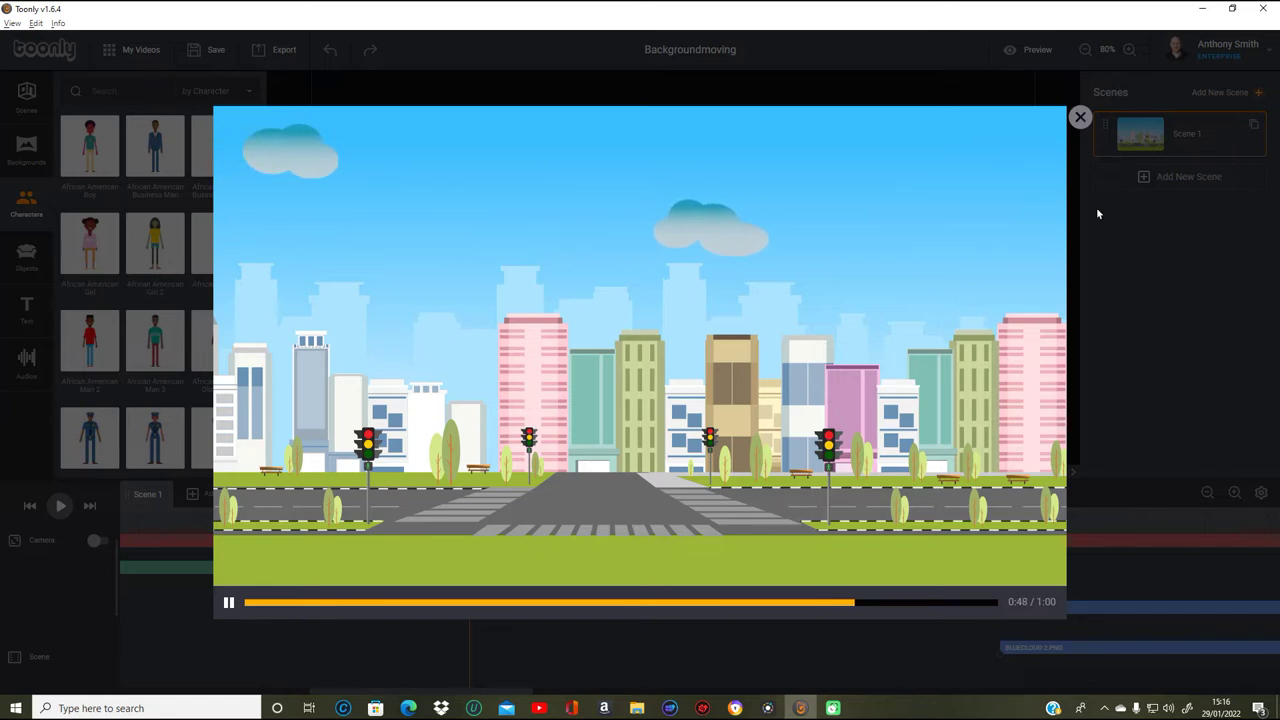
click(1081, 118)
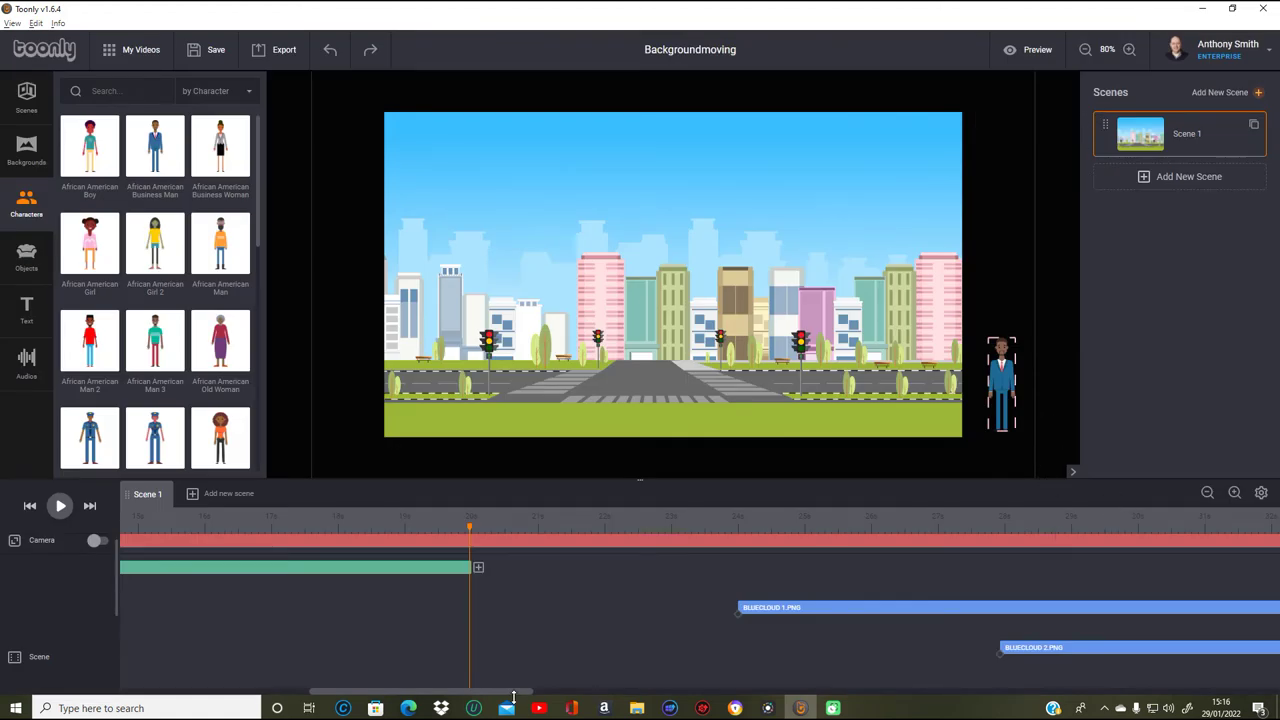
- Set both the in effect and the out effect of the second airplane, starting at about 37 s, to Instant
drag(495, 695, 690, 707)
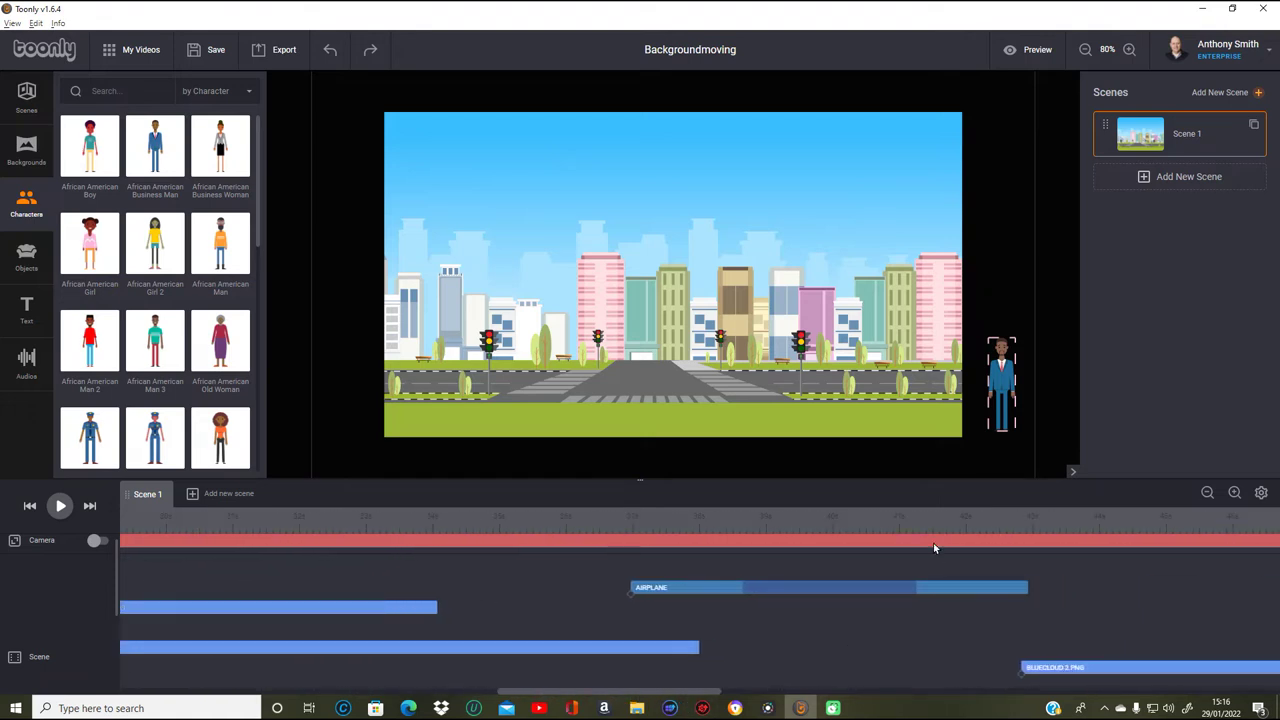
click(781, 519)
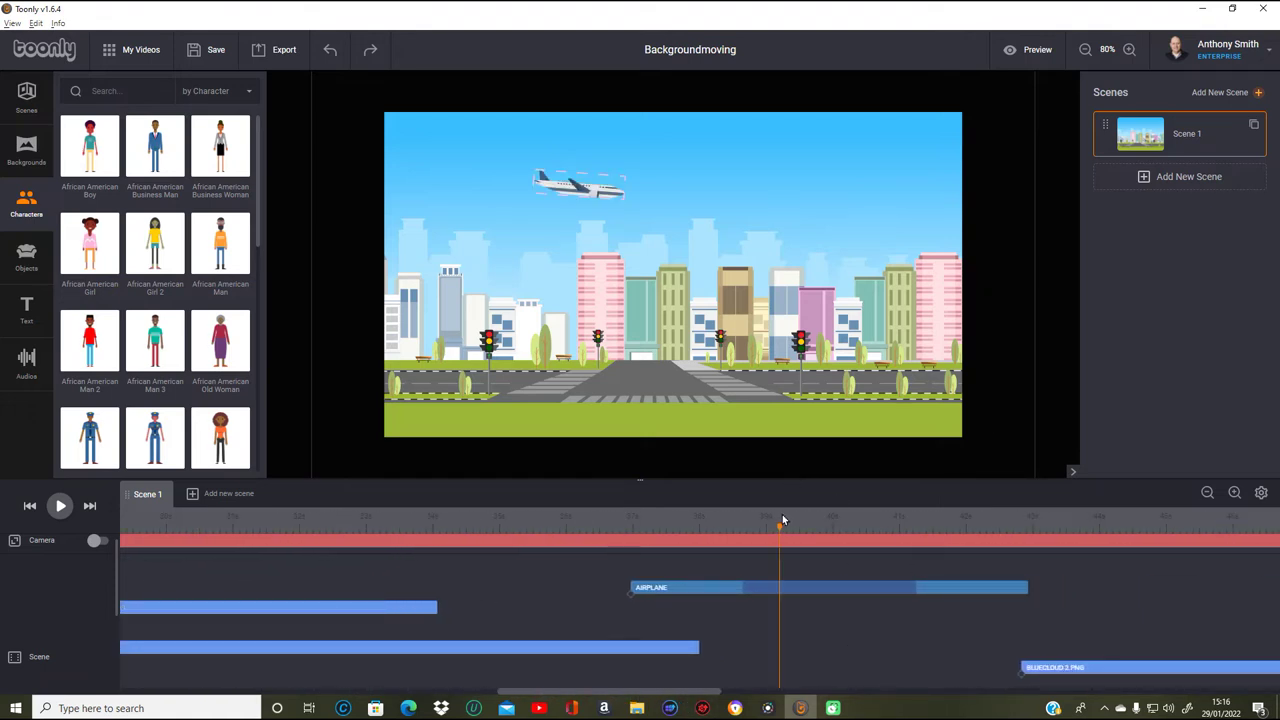
click(568, 180)
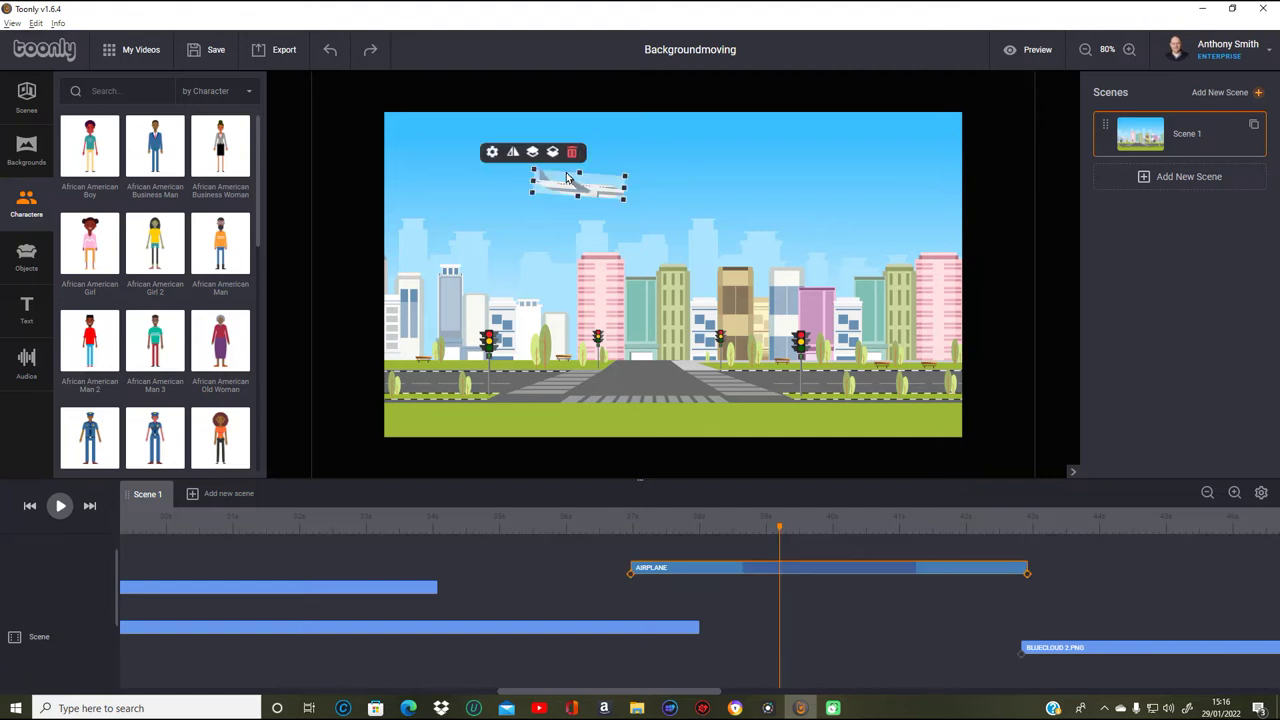
click(490, 153)
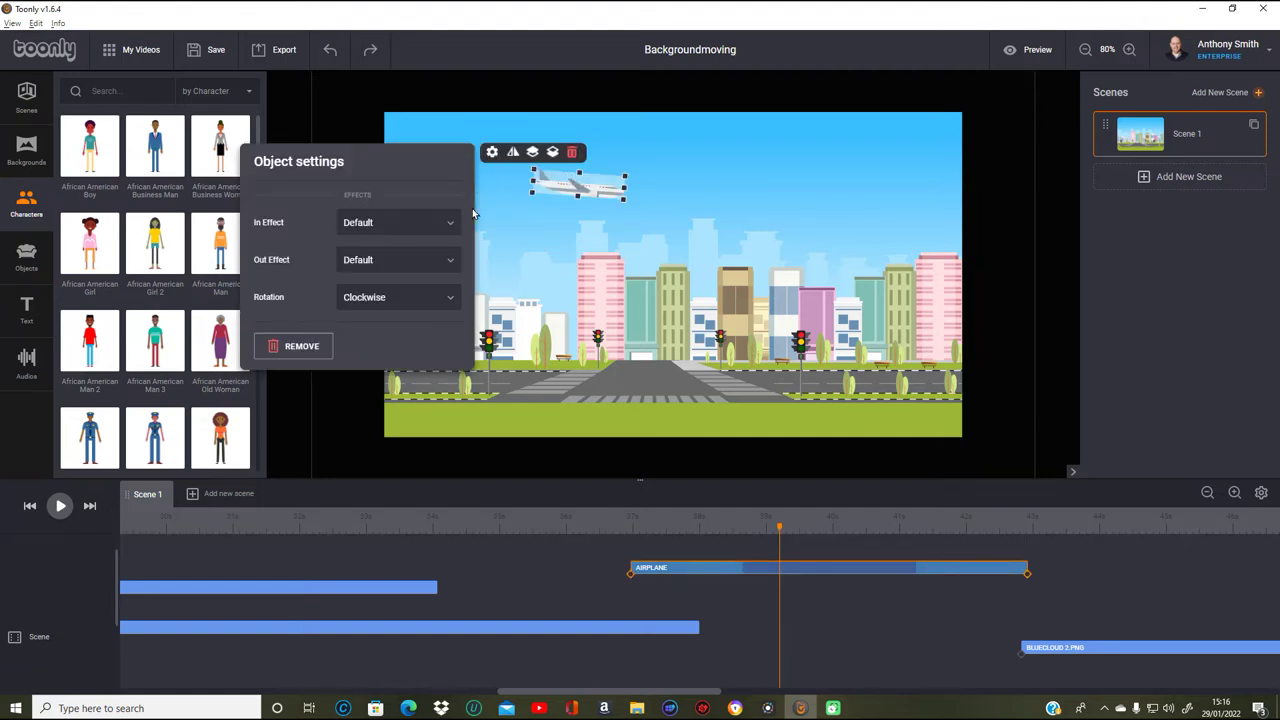
click(439, 226)
click(428, 267)
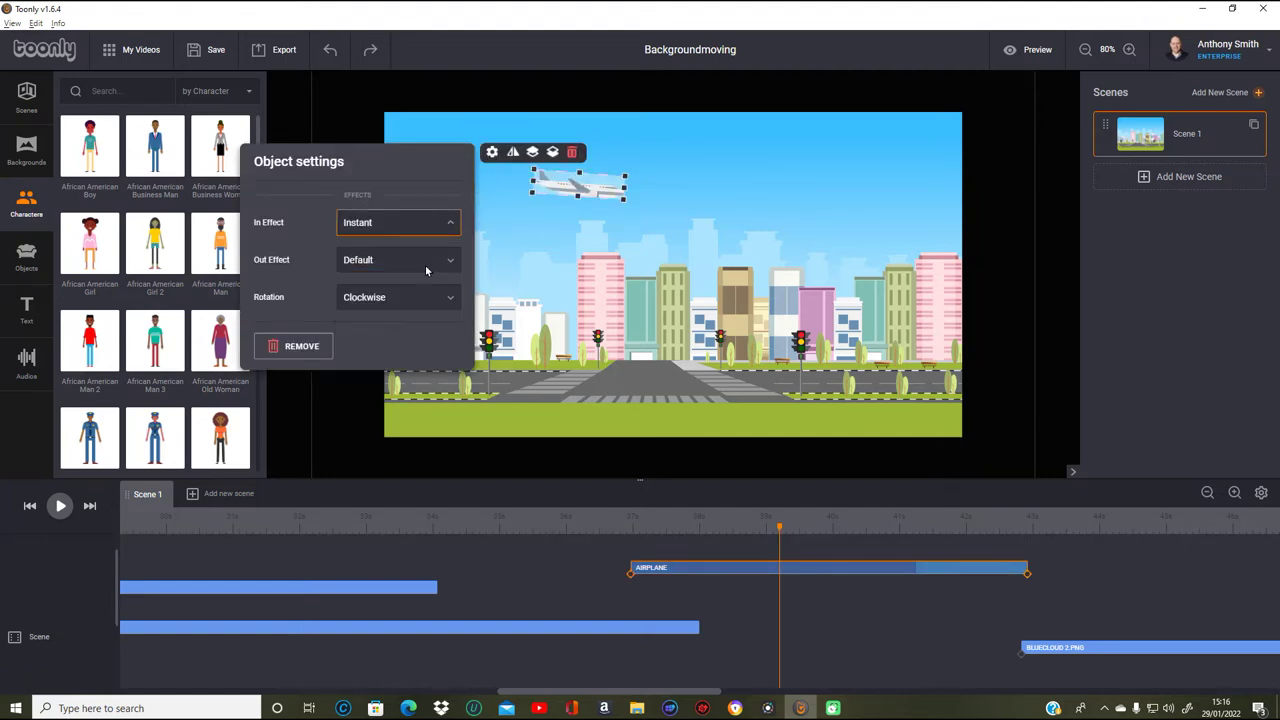
click(448, 264)
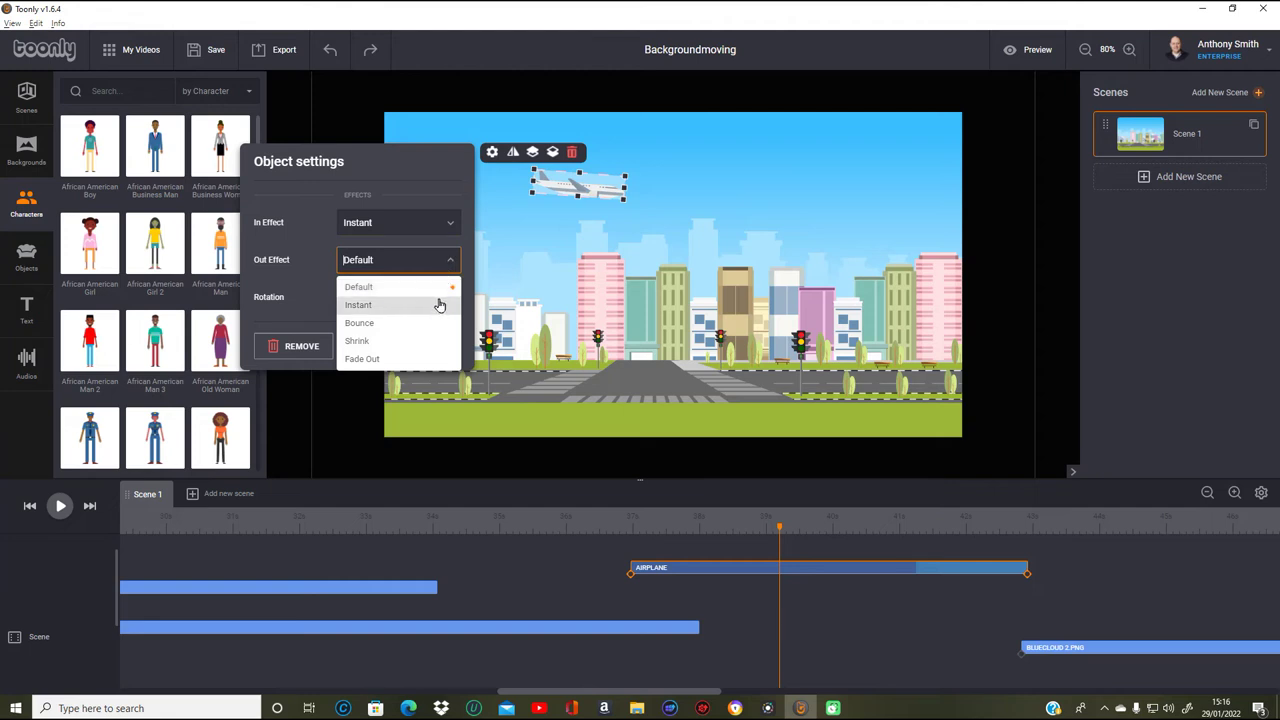
click(437, 304)
click(774, 486)
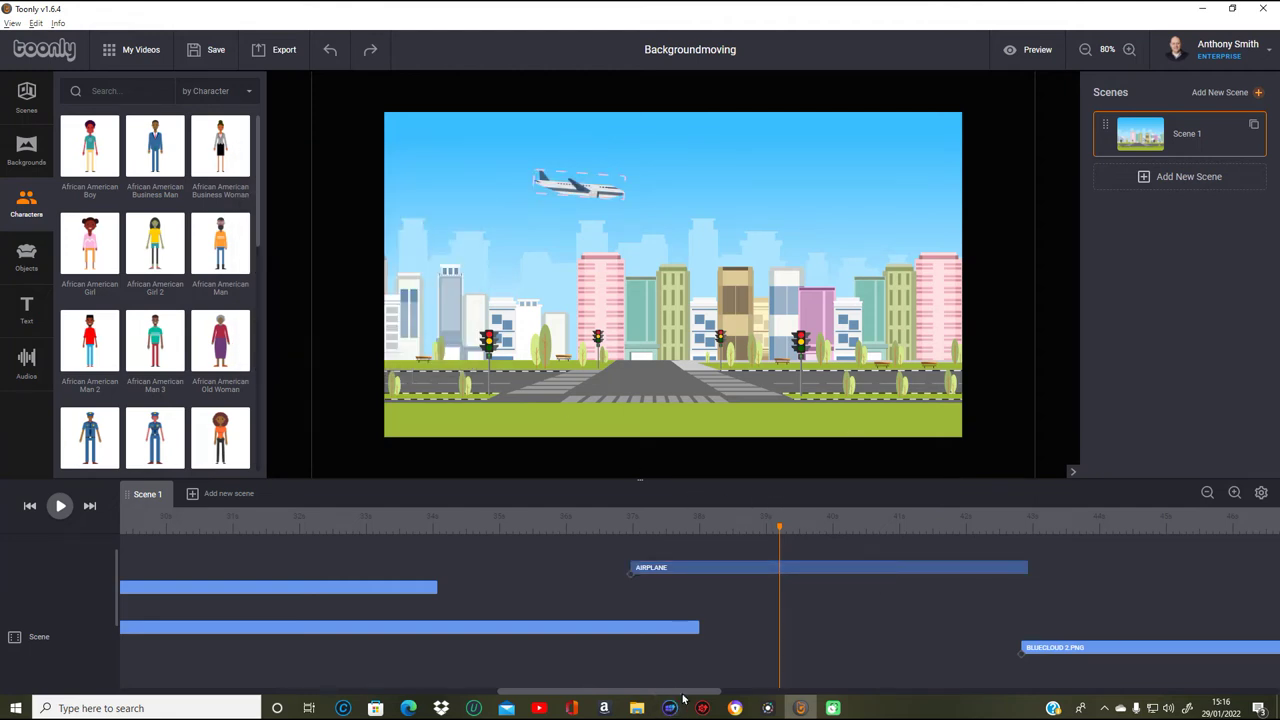
- Search the object library for "car" and add the side-view blue sedan at 19 s, at the scene's left edge by the road
drag(703, 697, 519, 673)
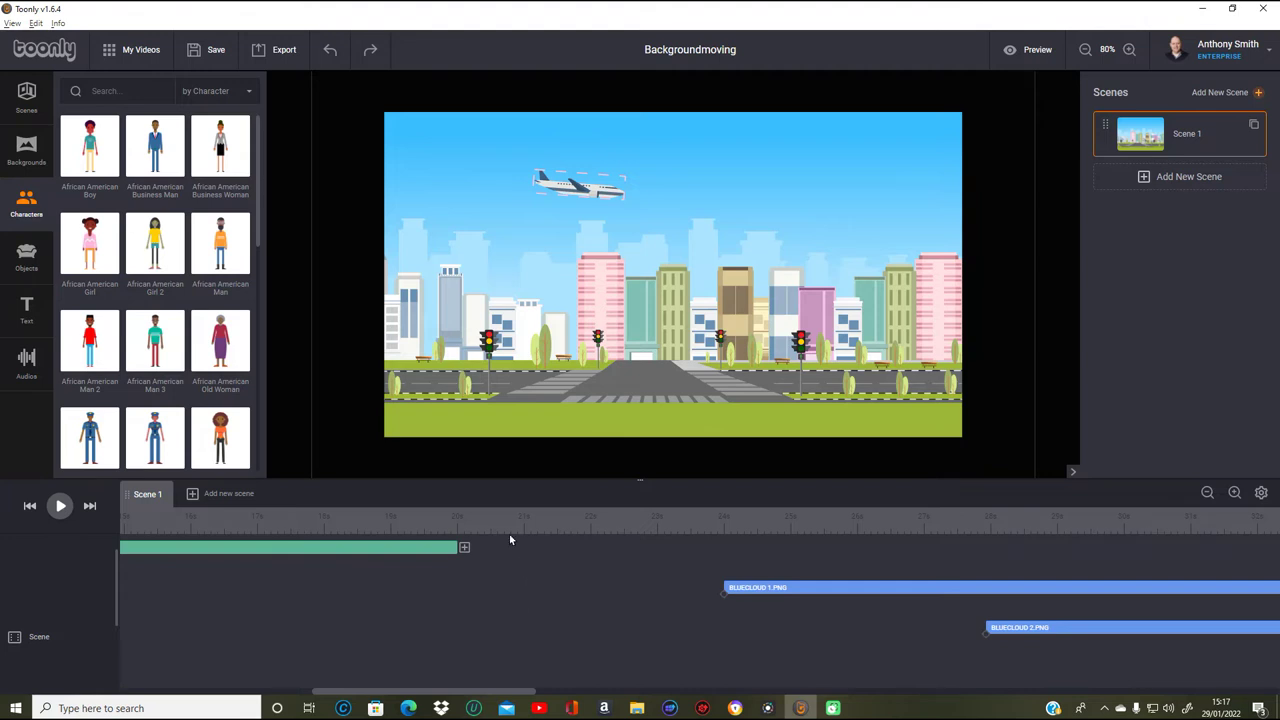
click(393, 519)
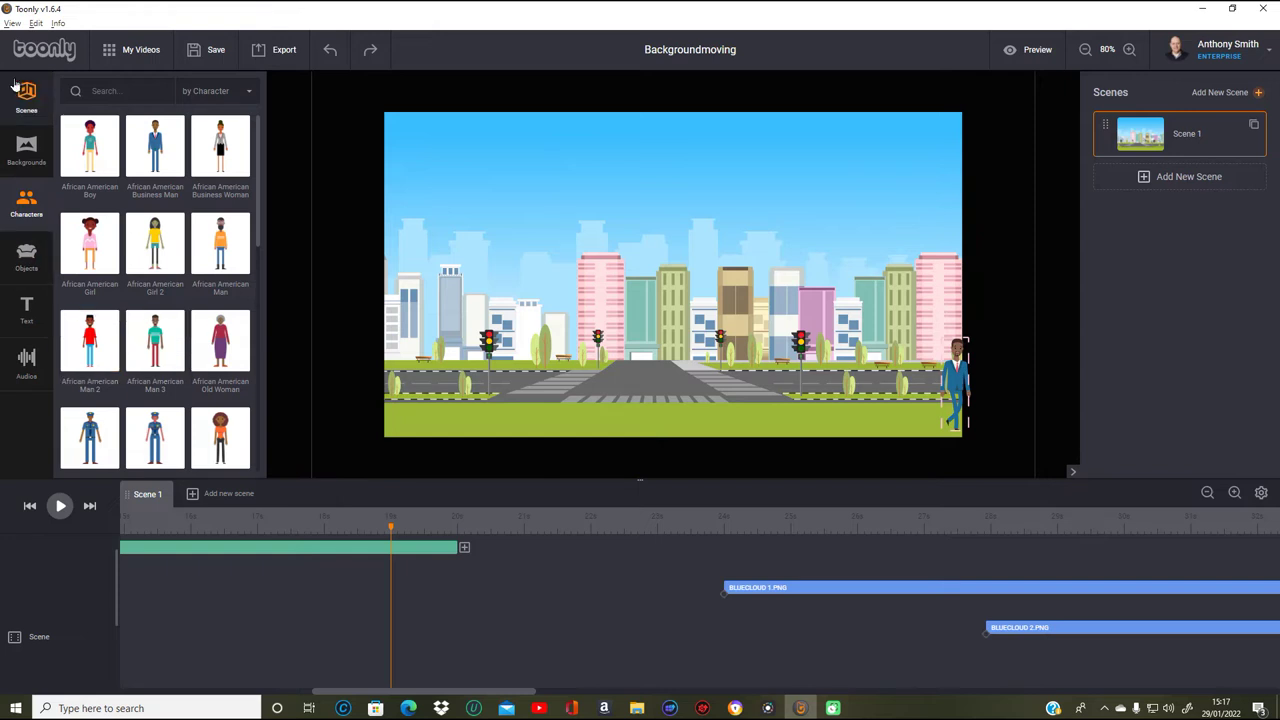
click(27, 258)
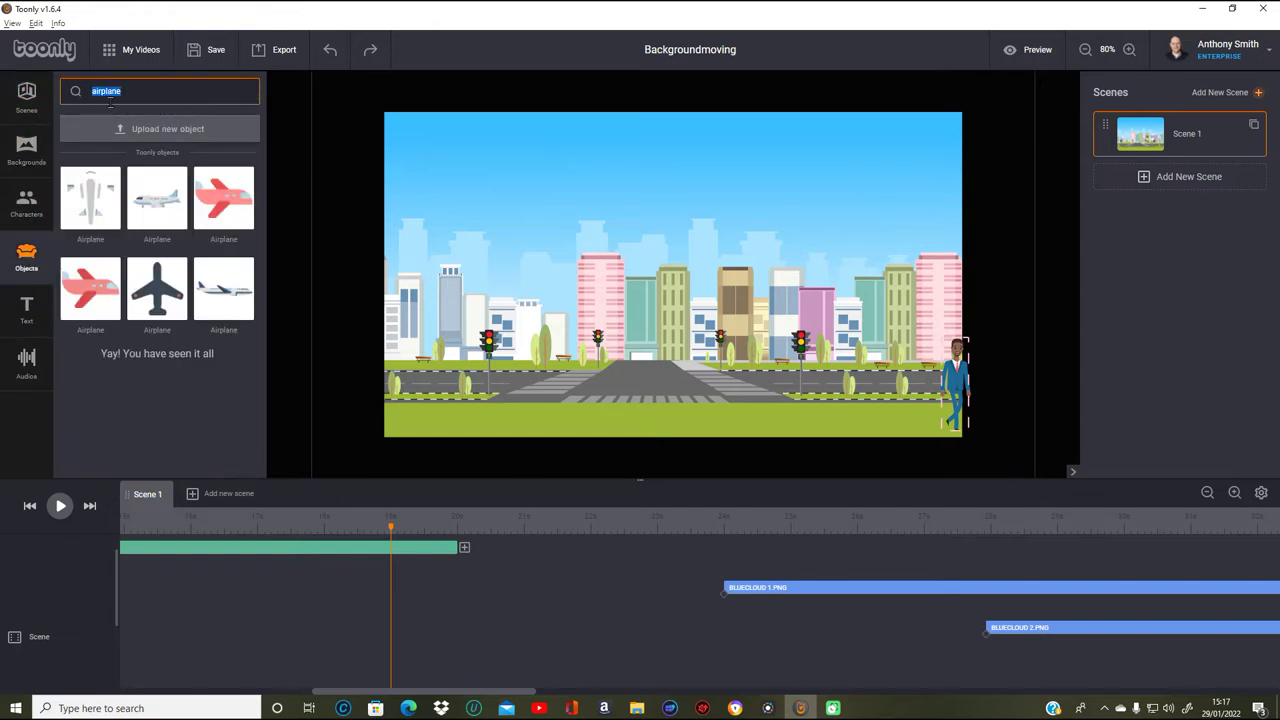
text(car)
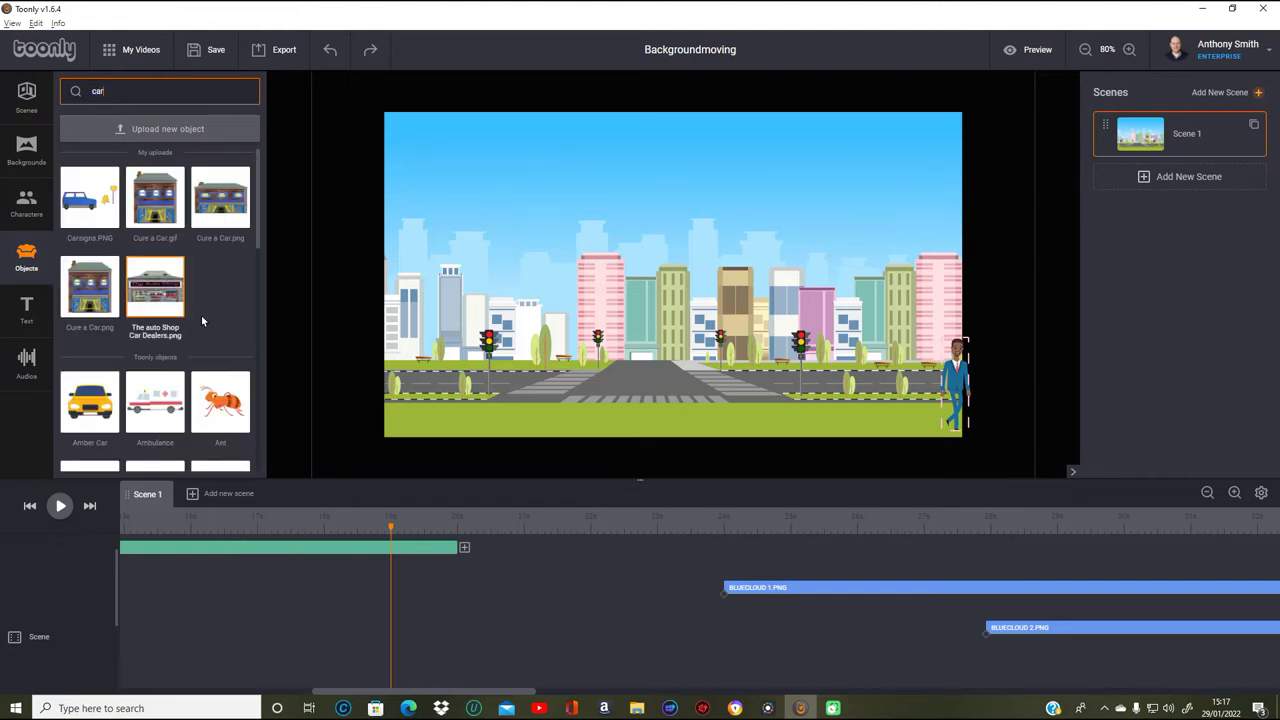
scroll(155, 350, down, 3)
scroll(155, 355, down, 2)
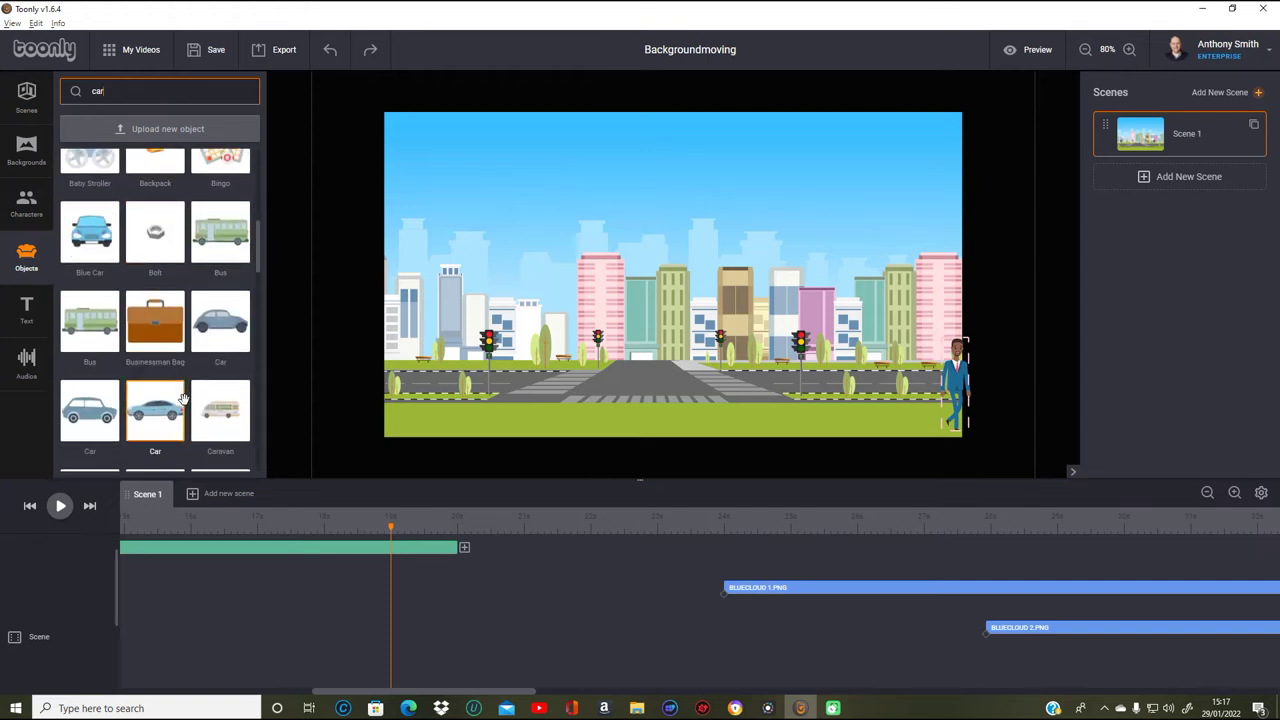
click(140, 427)
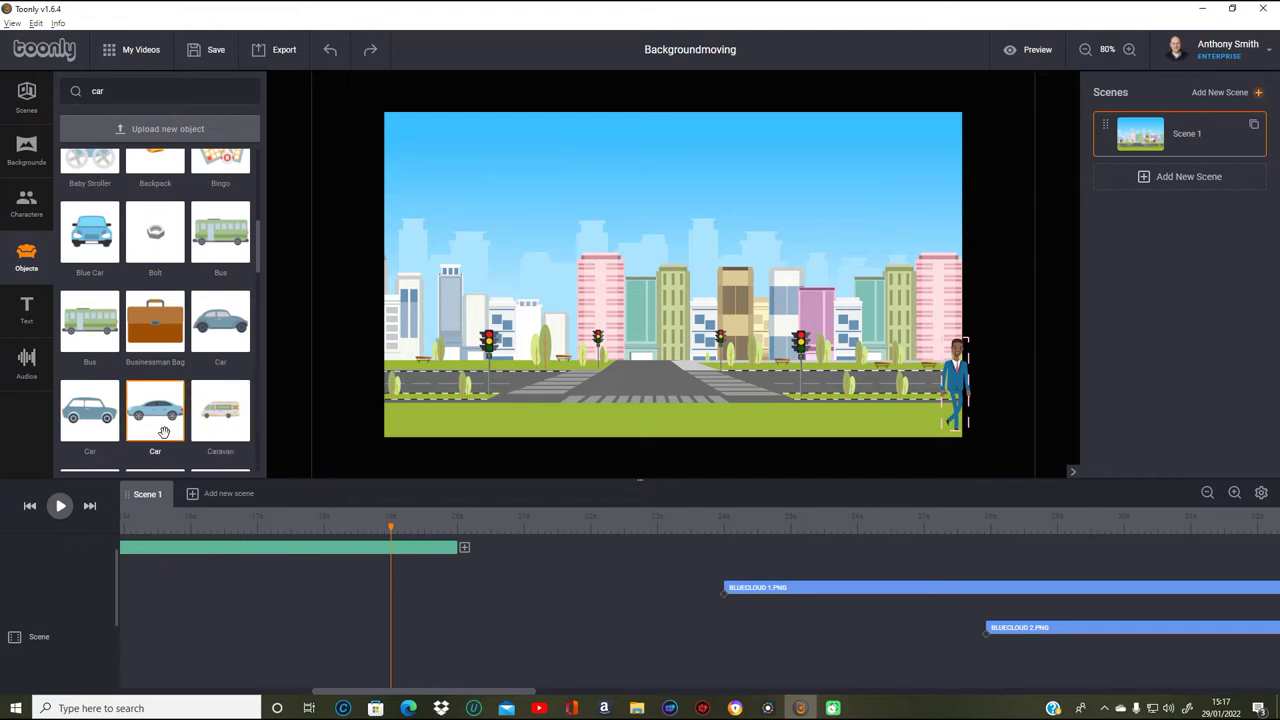
drag(164, 432, 435, 403)
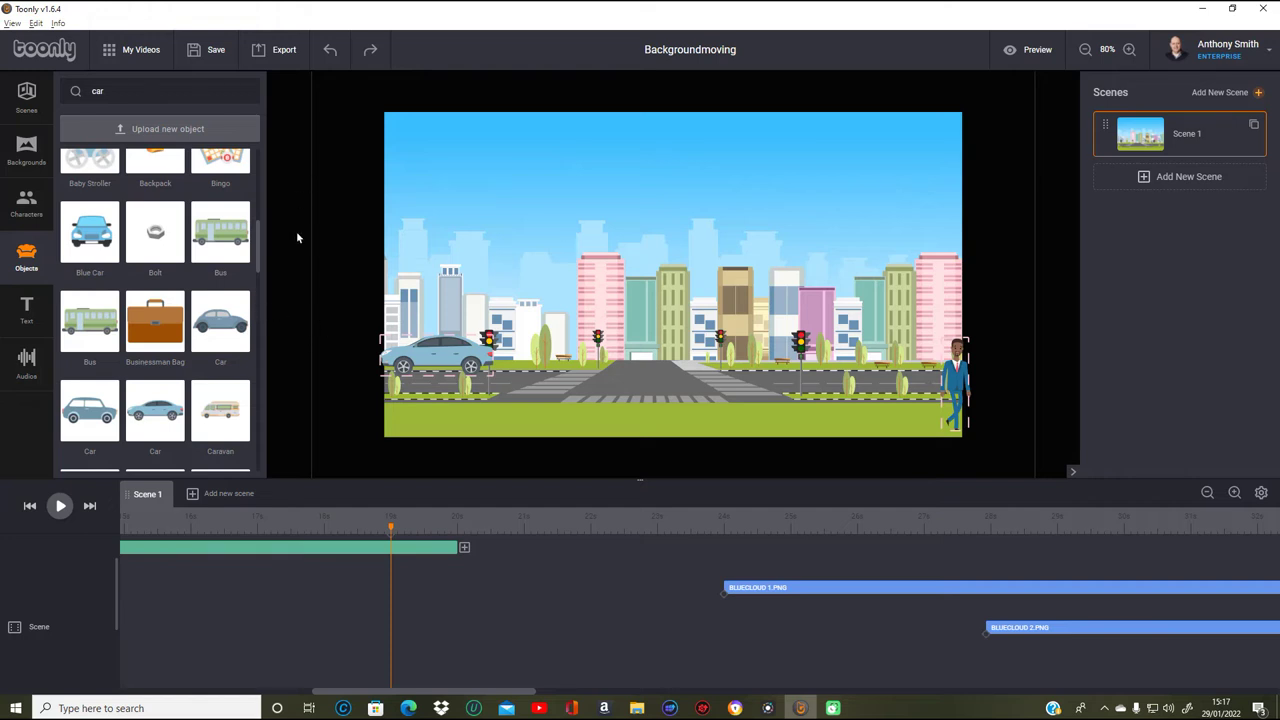
- Flip the car horizontally and extend its clip to end at about 25.2 s
drag(484, 352, 470, 362)
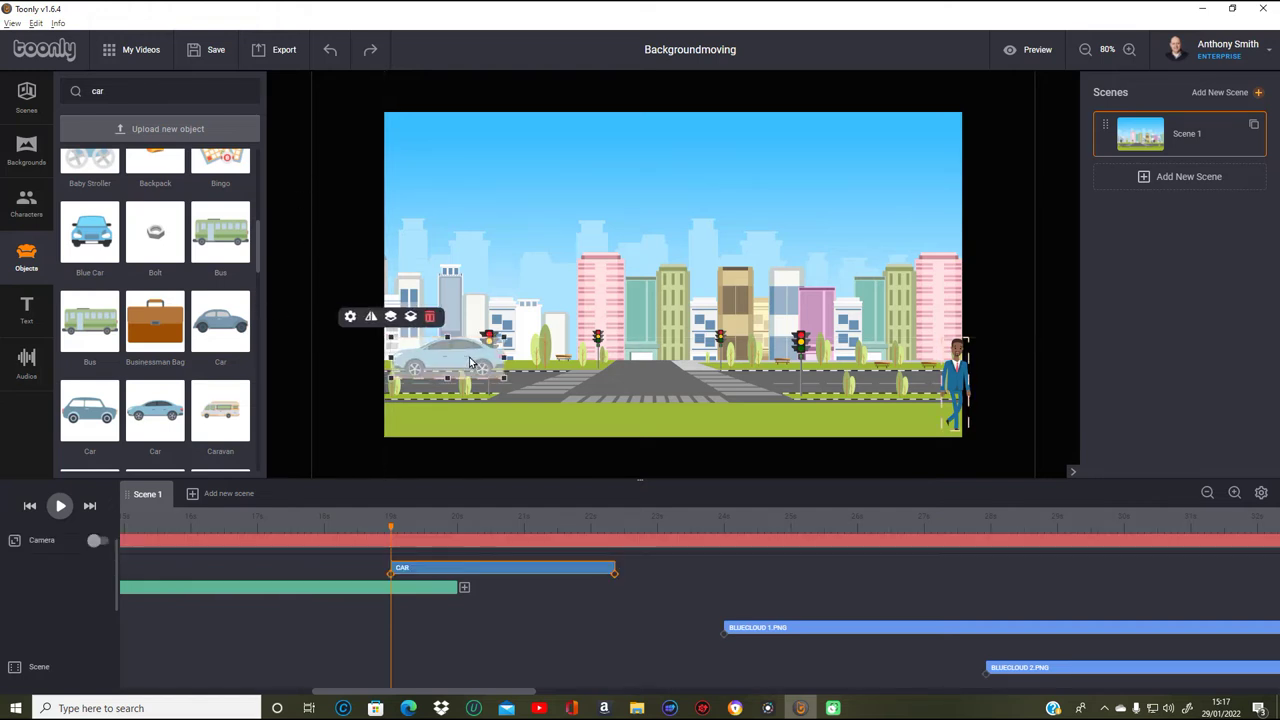
click(375, 320)
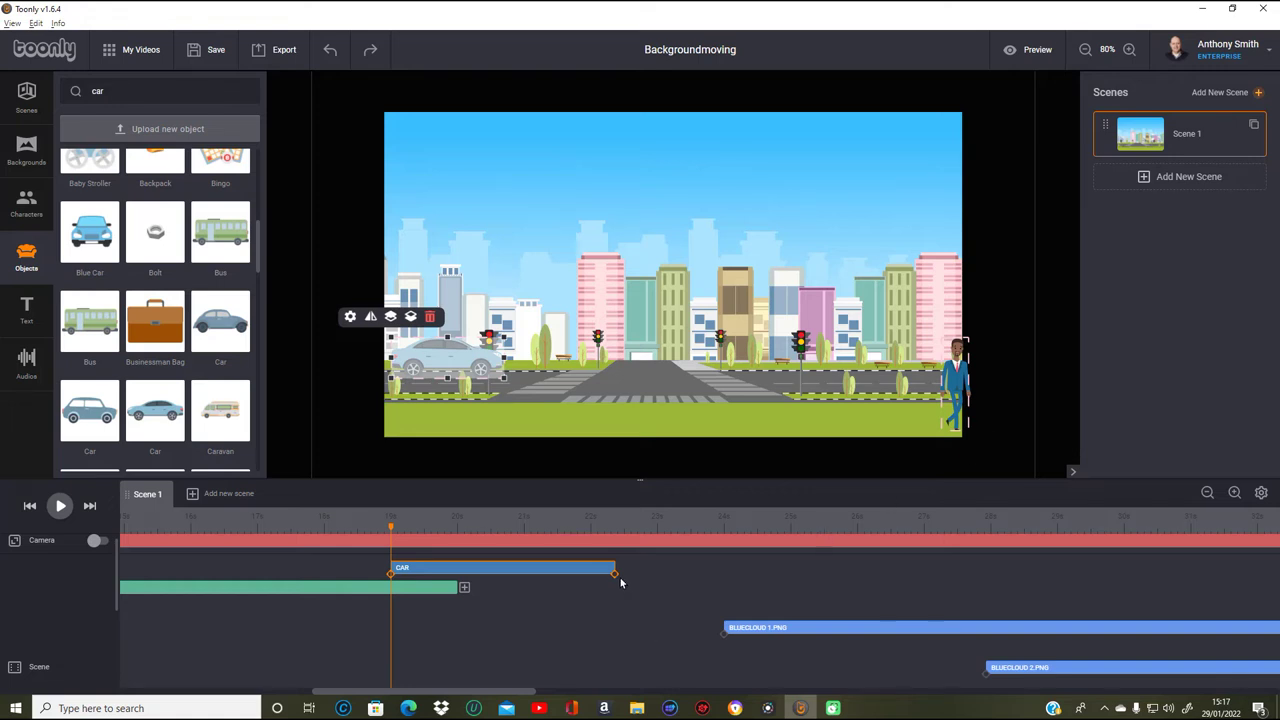
drag(609, 567, 803, 570)
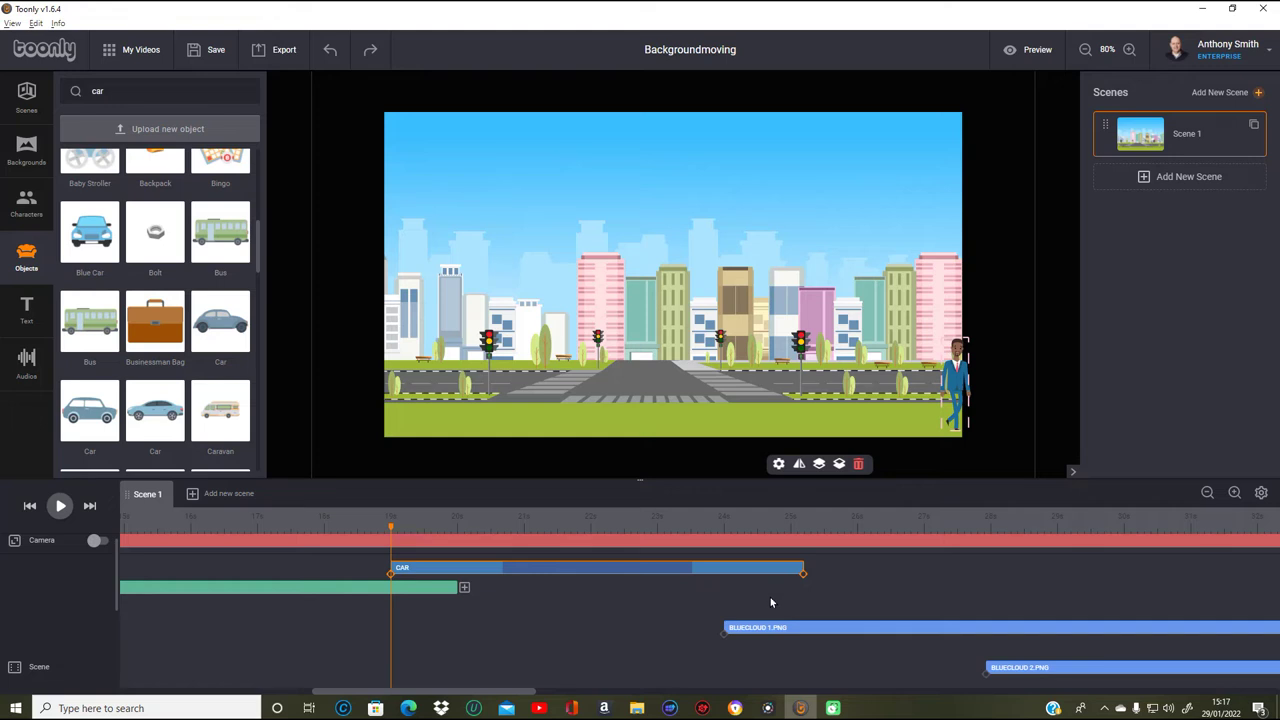
- Bring the car from below the scene back up onto the road at the scene's left edge
click(452, 567)
drag(395, 535, 415, 535)
click(452, 587)
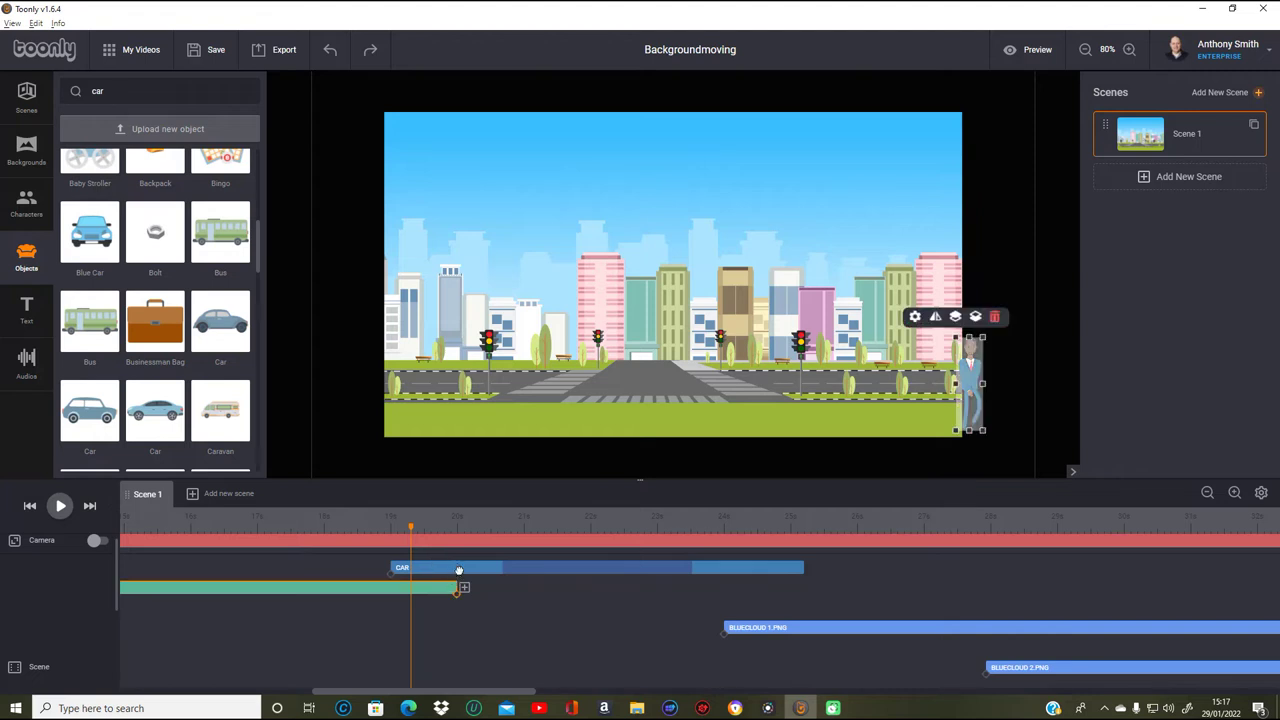
click(459, 570)
mouse_move(460, 570)
mouse_down()
mouse_move(480, 570)
mouse_move(462, 563)
mouse_up()
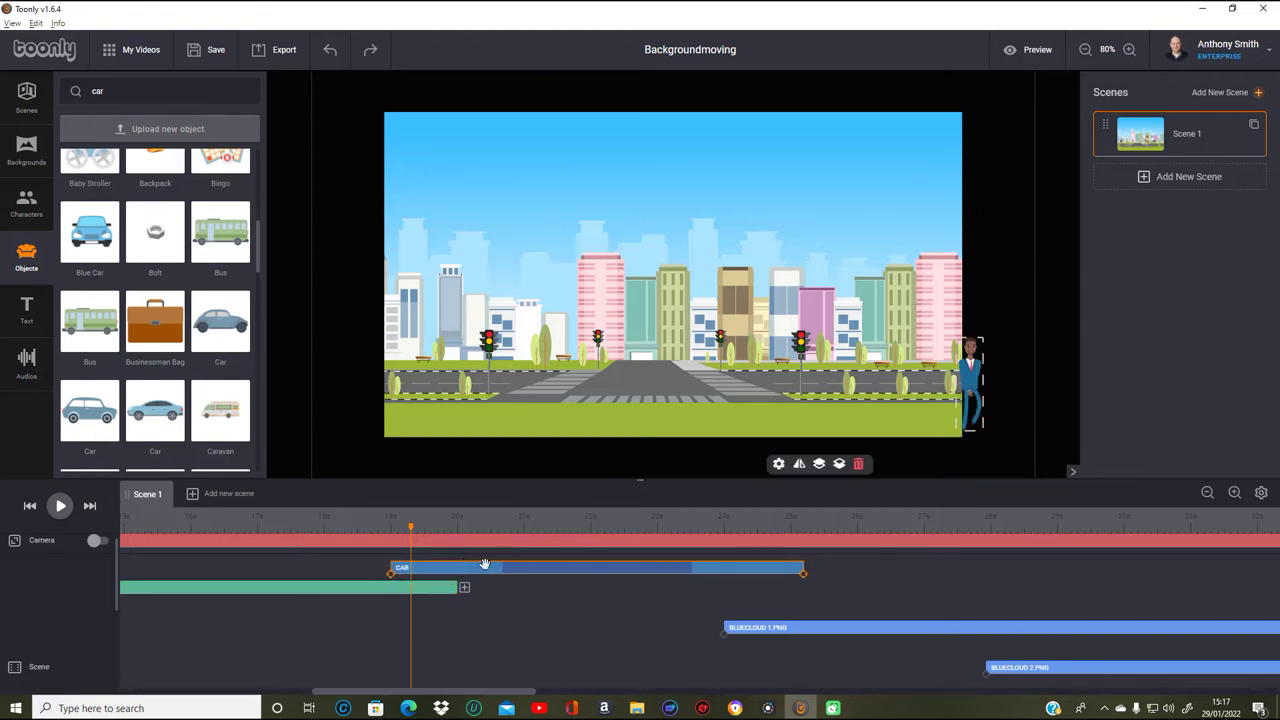
click(1085, 50)
click(1085, 50)
click(1085, 50)
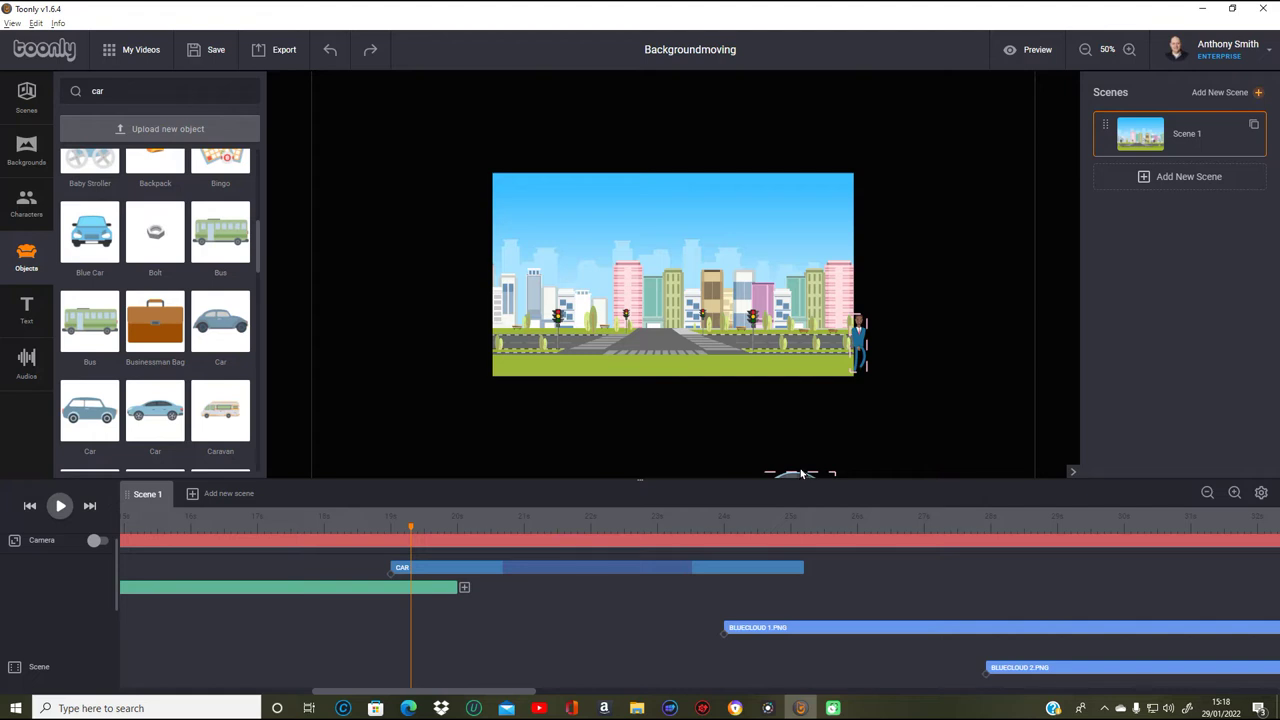
drag(803, 478, 528, 313)
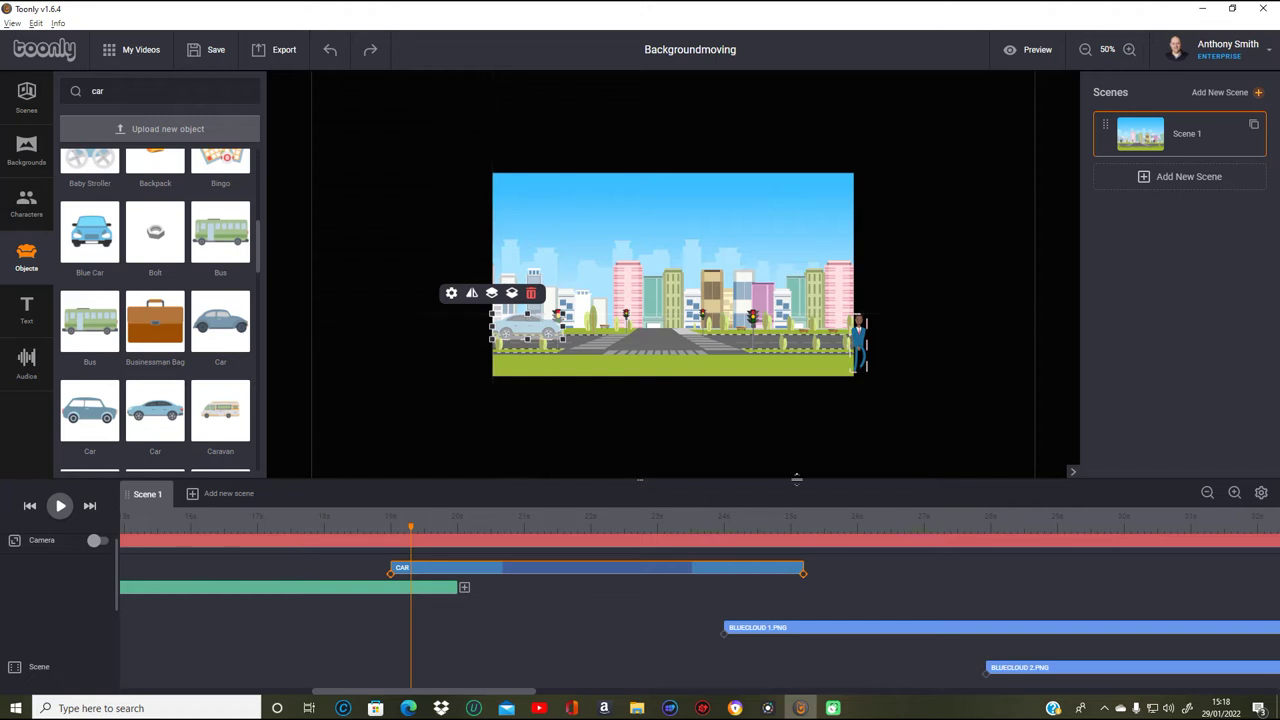
- At the car clip's start keyframe at 19 s, place the car outside the scene, beyond its left edge
click(1129, 50)
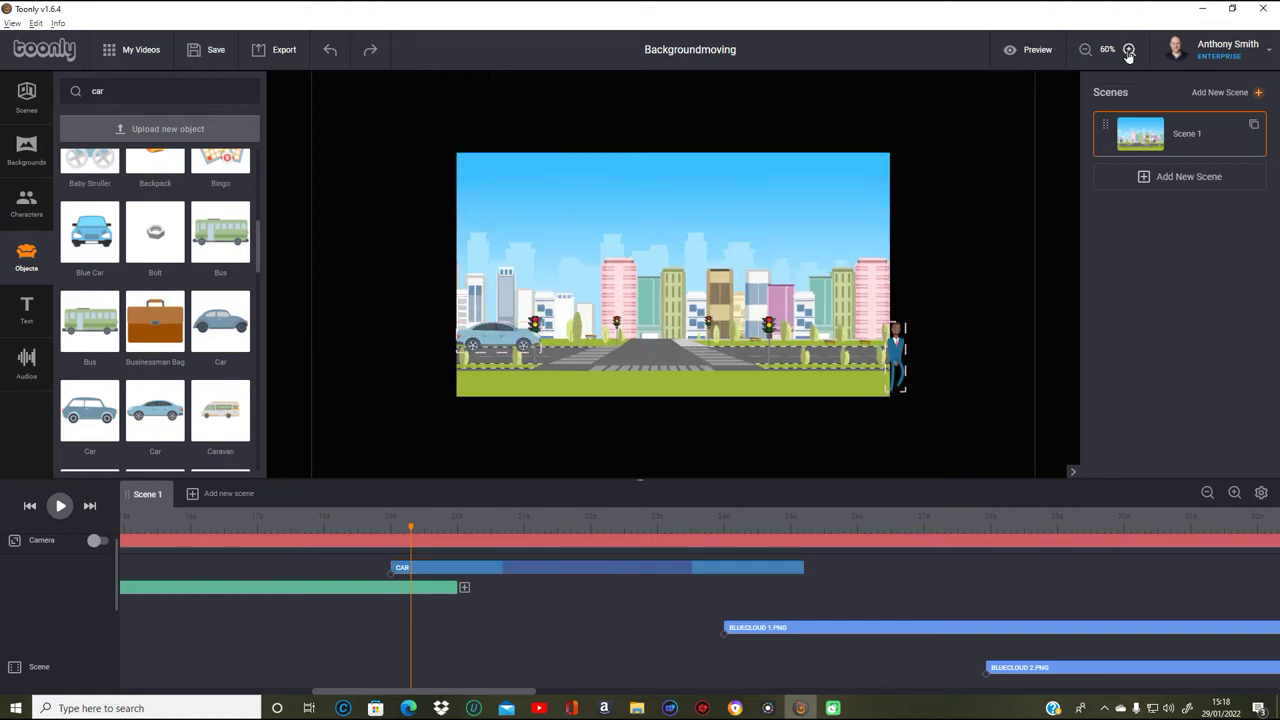
click(1129, 50)
click(1129, 50)
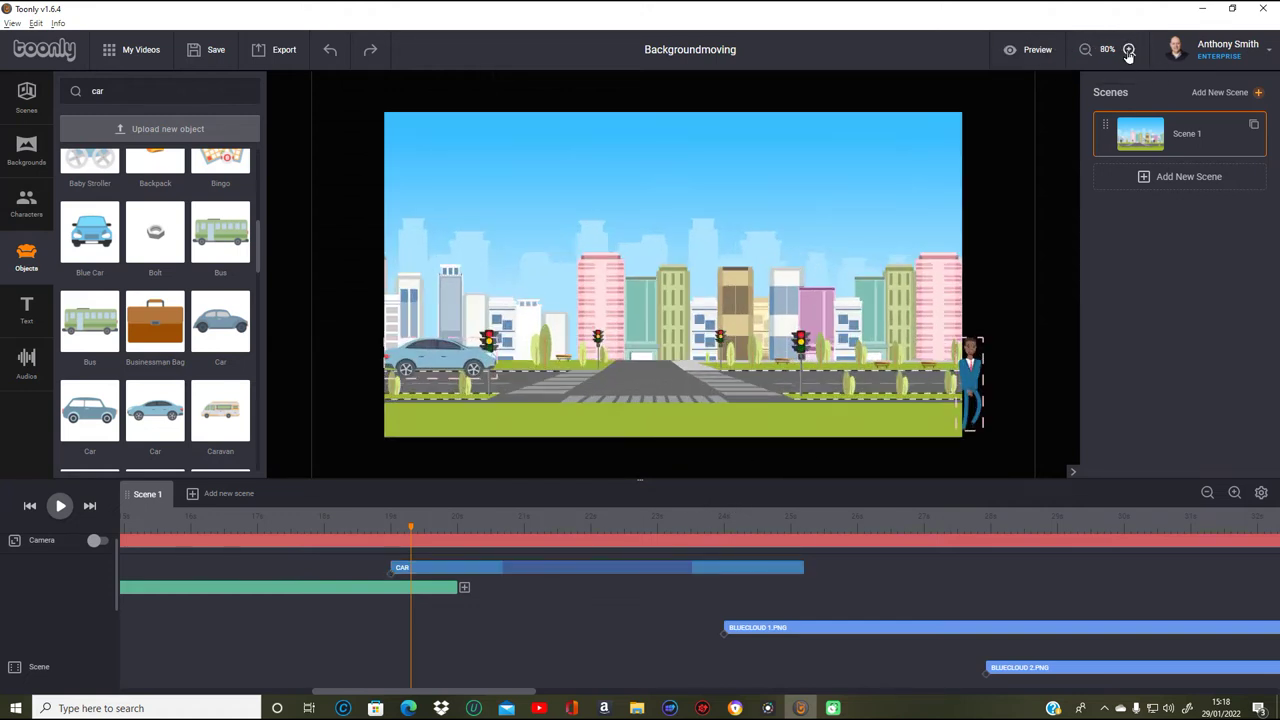
click(1129, 50)
click(1129, 50)
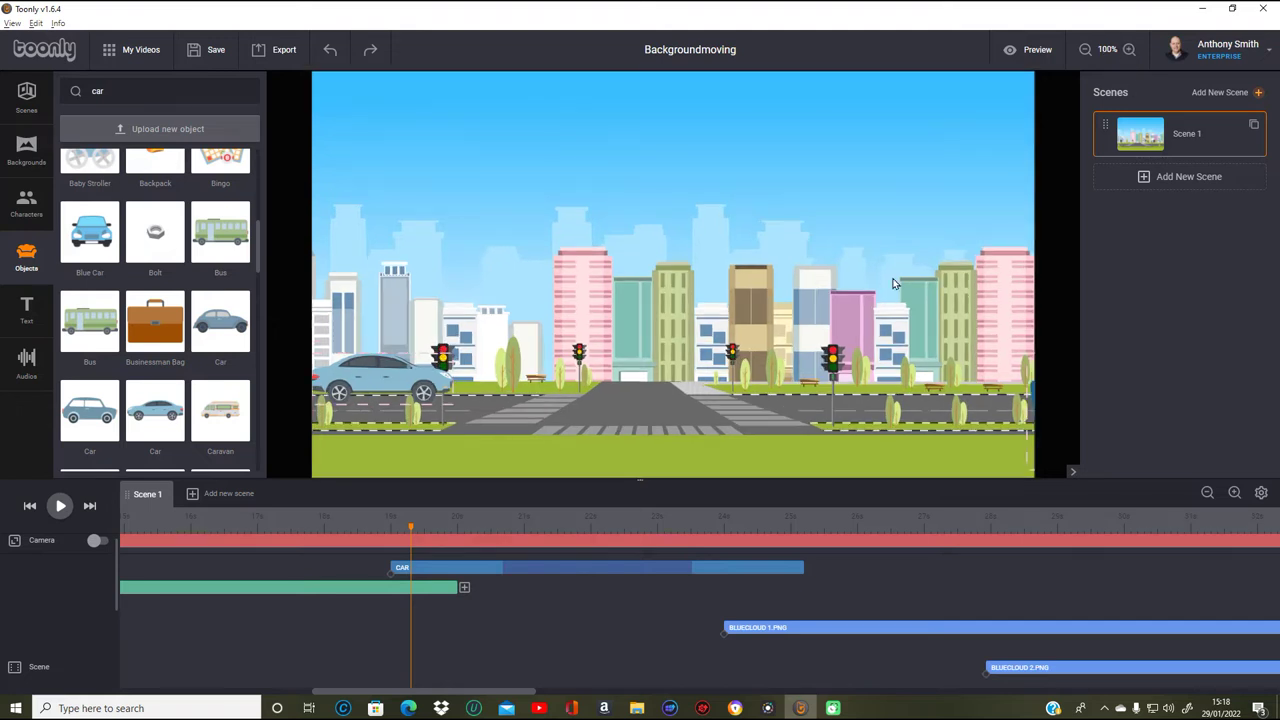
click(393, 568)
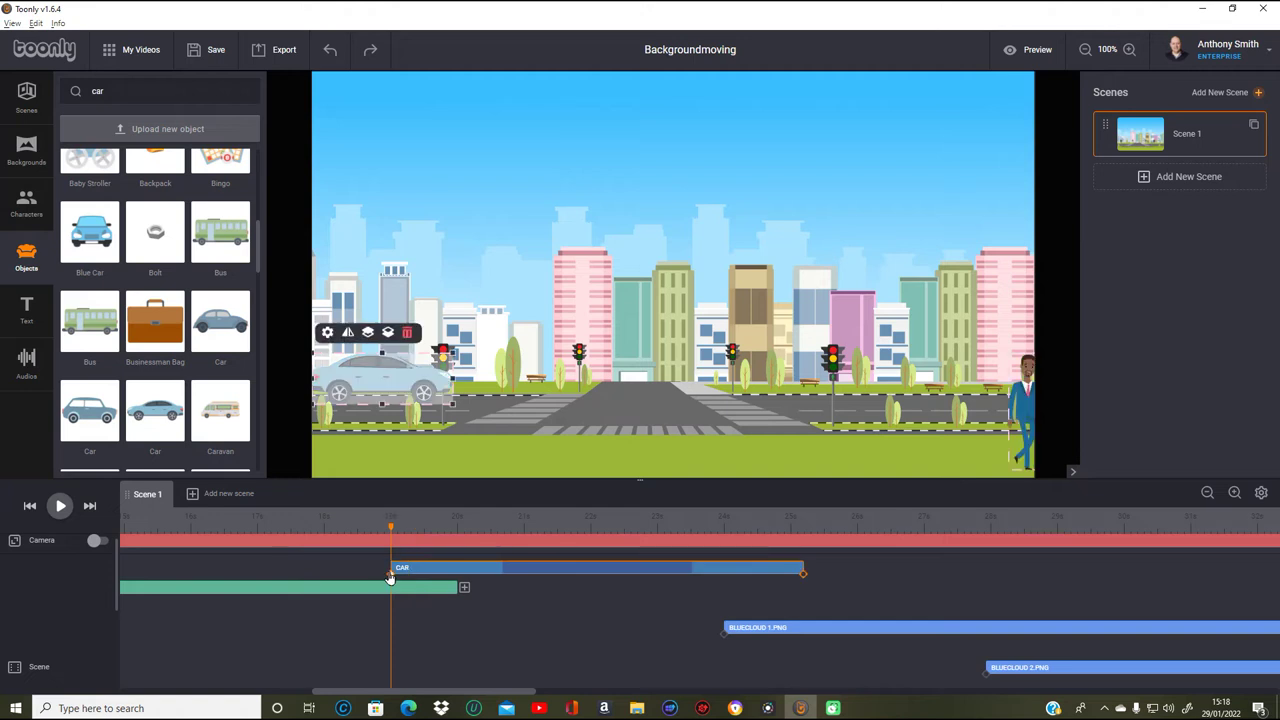
drag(415, 377, 276, 380)
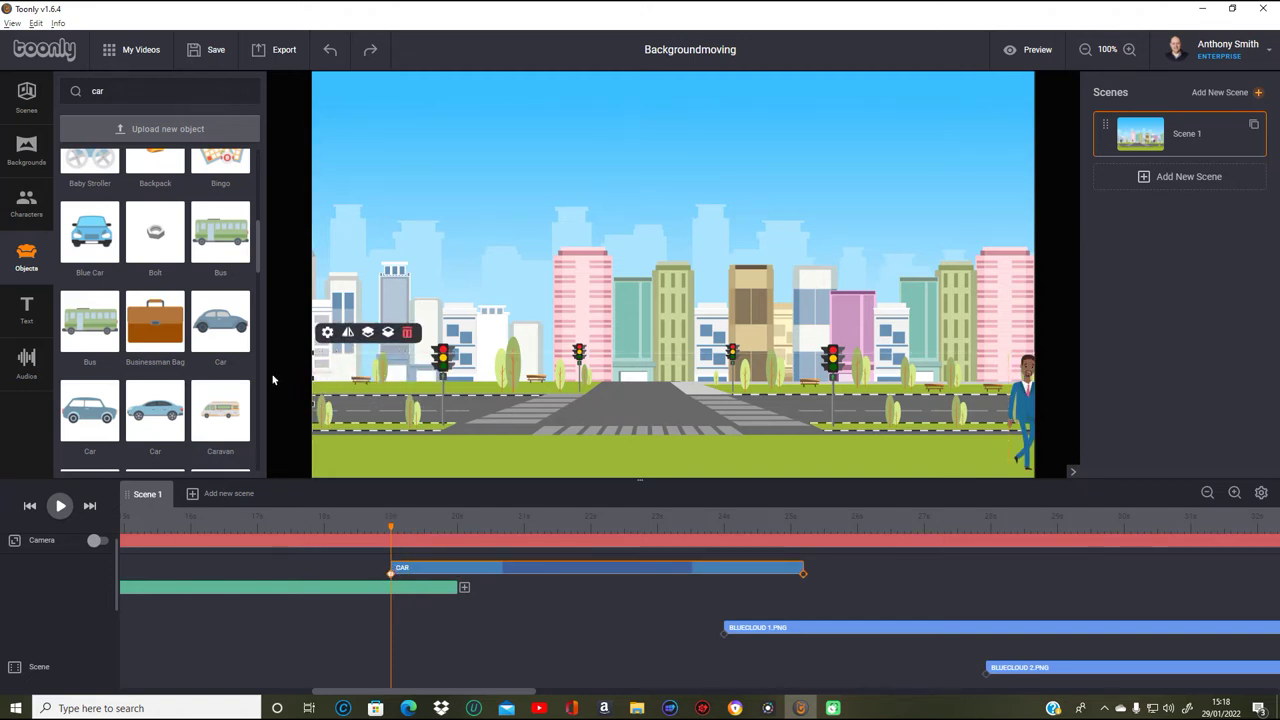
- At the car clip's end keyframe, place the car completely outside the scene, beyond its right edge
click(802, 573)
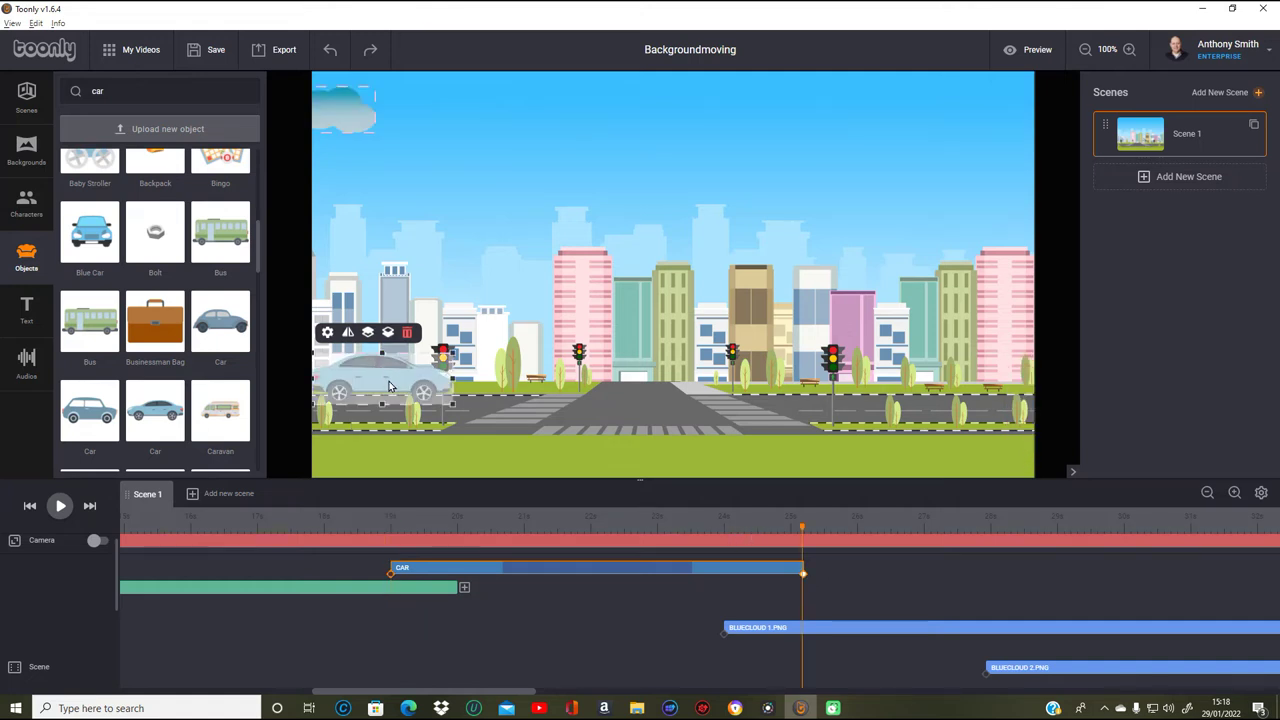
drag(390, 385, 1080, 381)
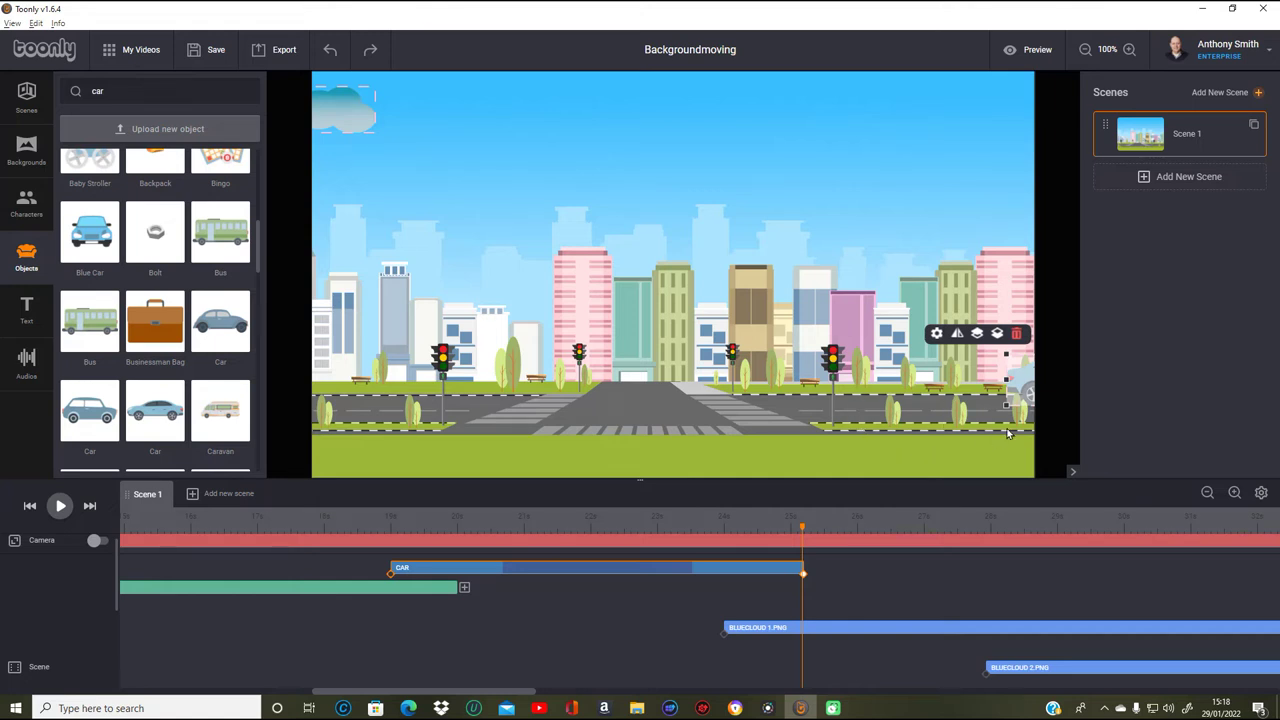
drag(1025, 395, 1065, 388)
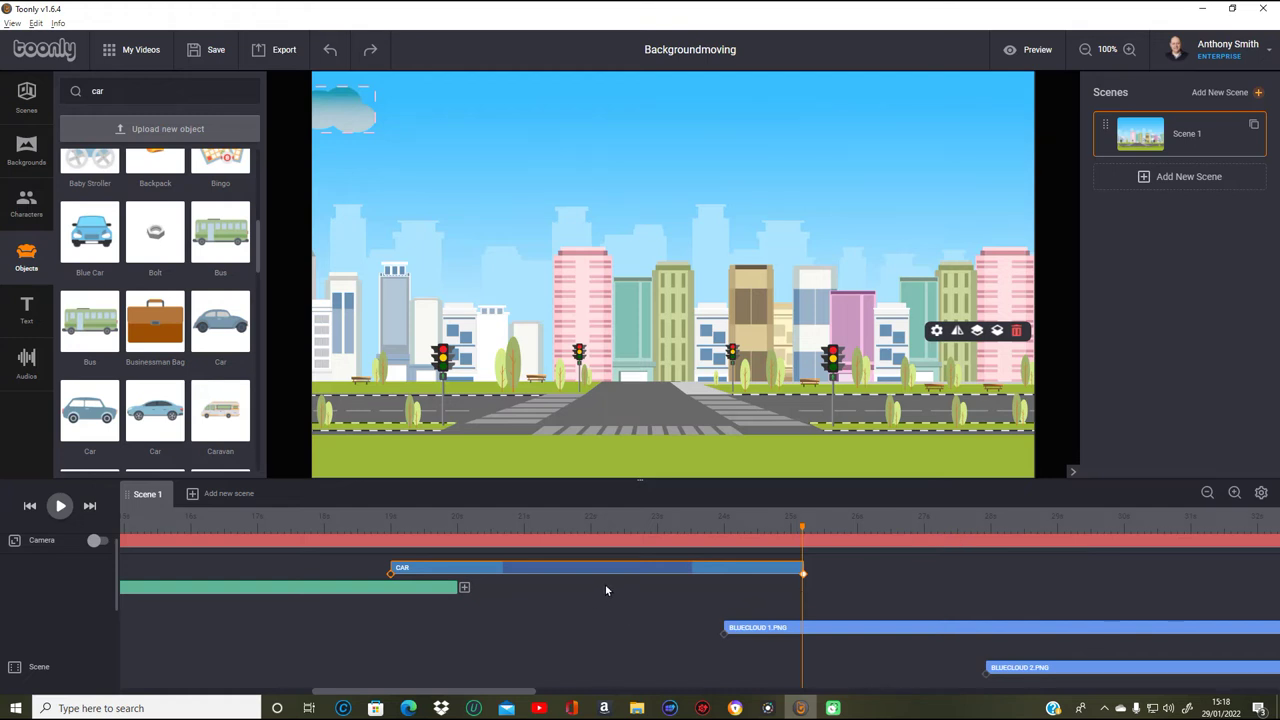
- Try to set the car's in effect and out effect to Instant from its end keyframe
click(936, 330)
click(889, 406)
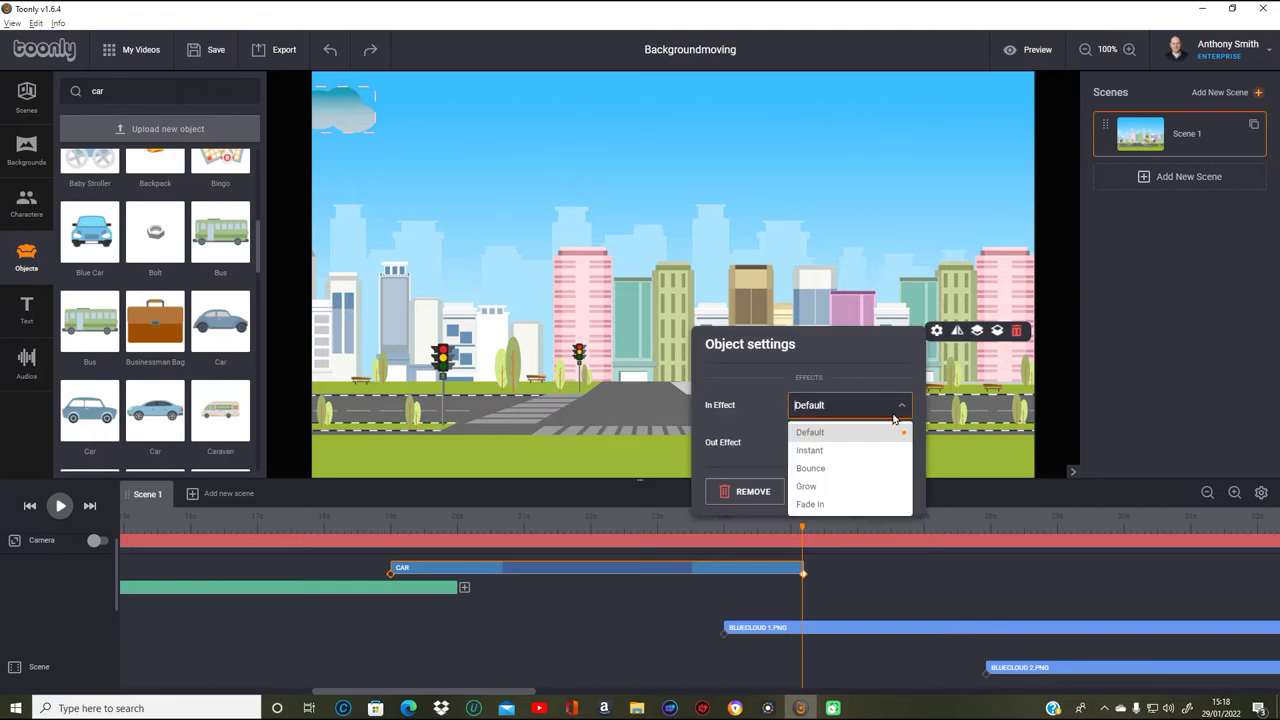
click(889, 436)
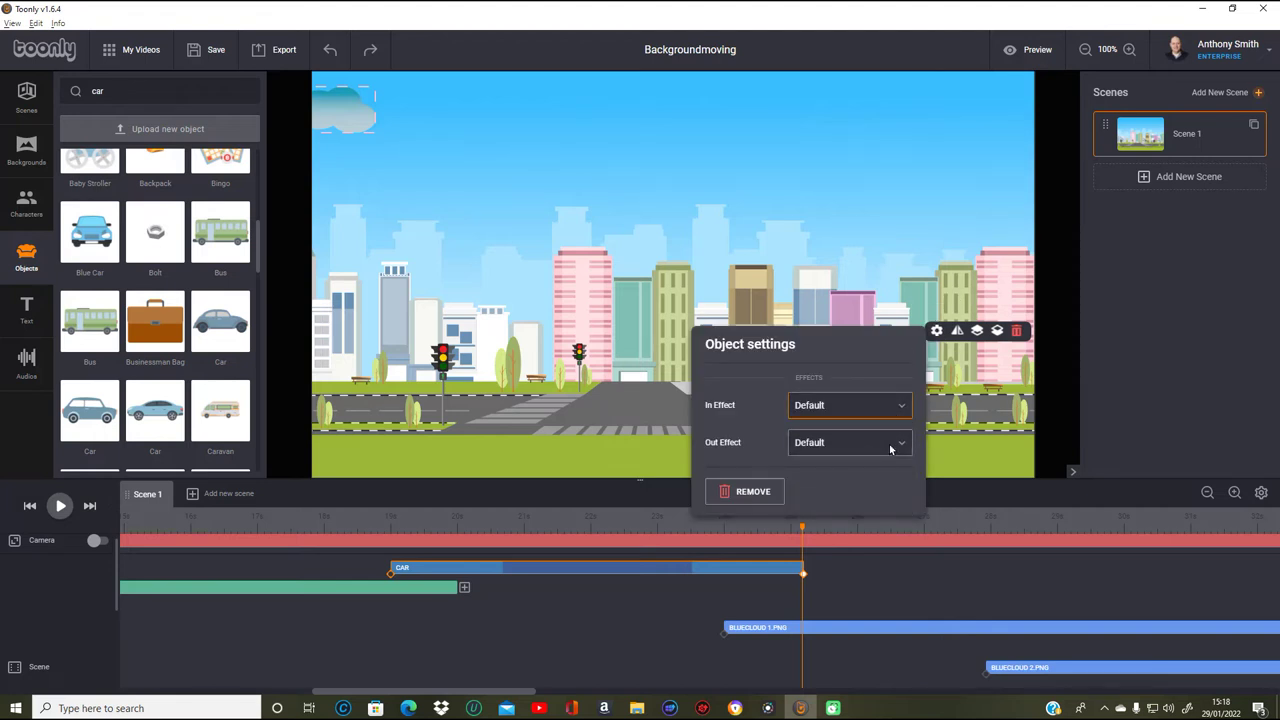
click(889, 443)
click(876, 489)
click(900, 412)
click(893, 455)
click(901, 408)
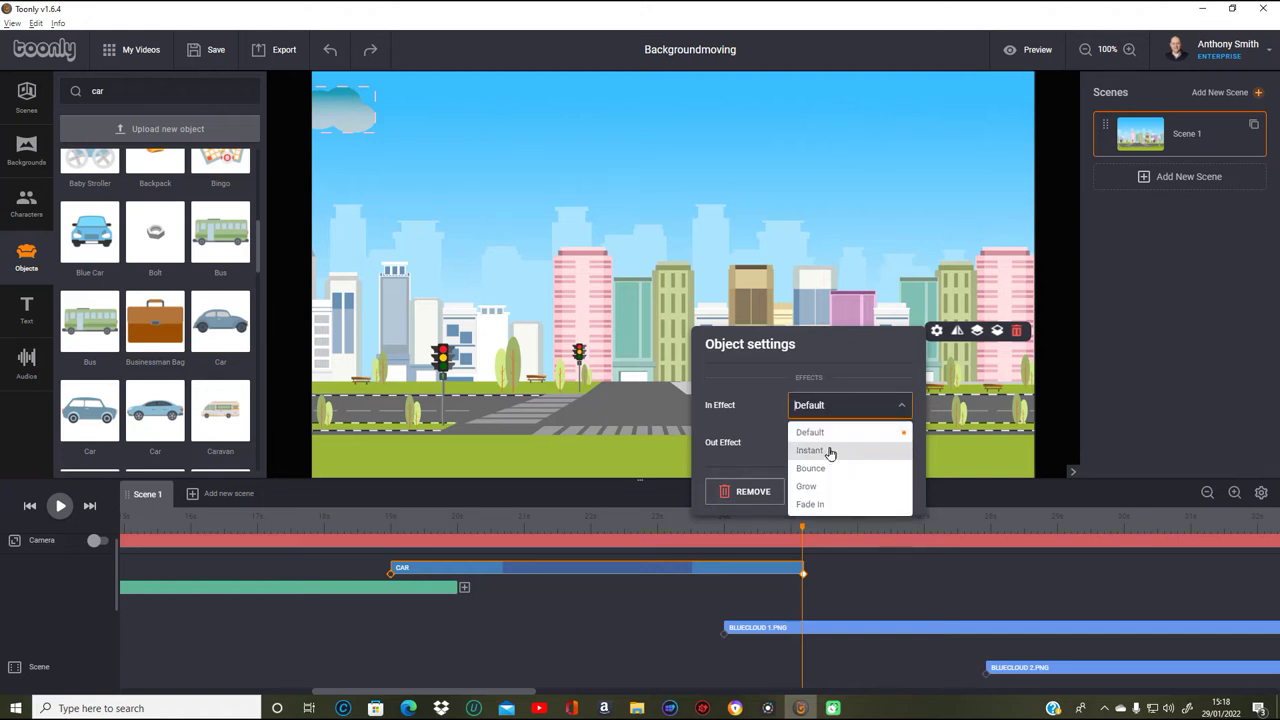
click(829, 451)
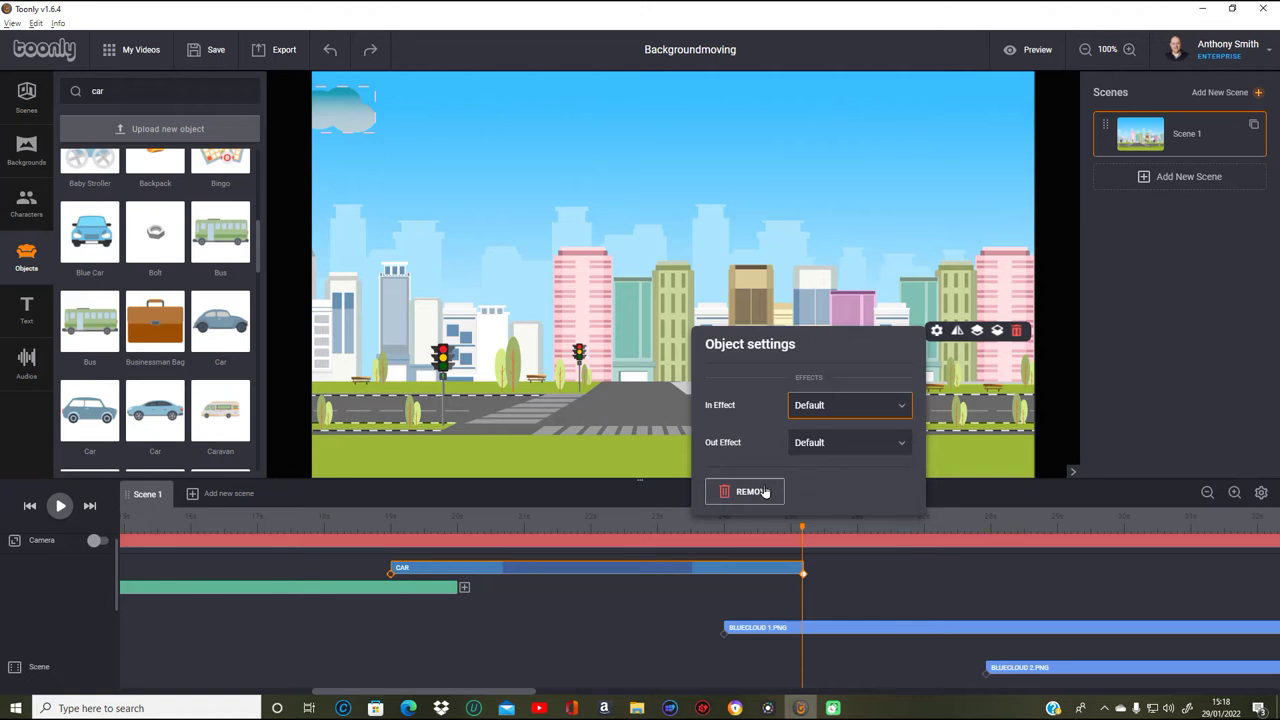
click(900, 404)
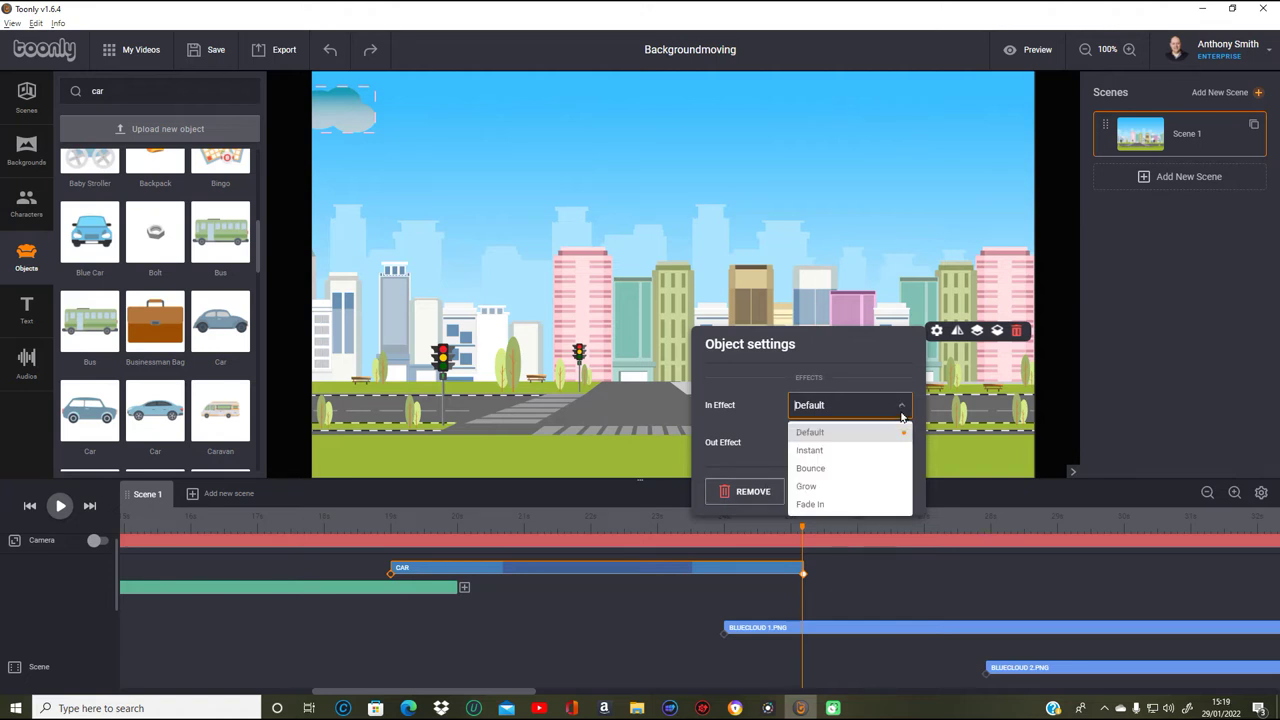
click(843, 456)
click(845, 450)
click(835, 487)
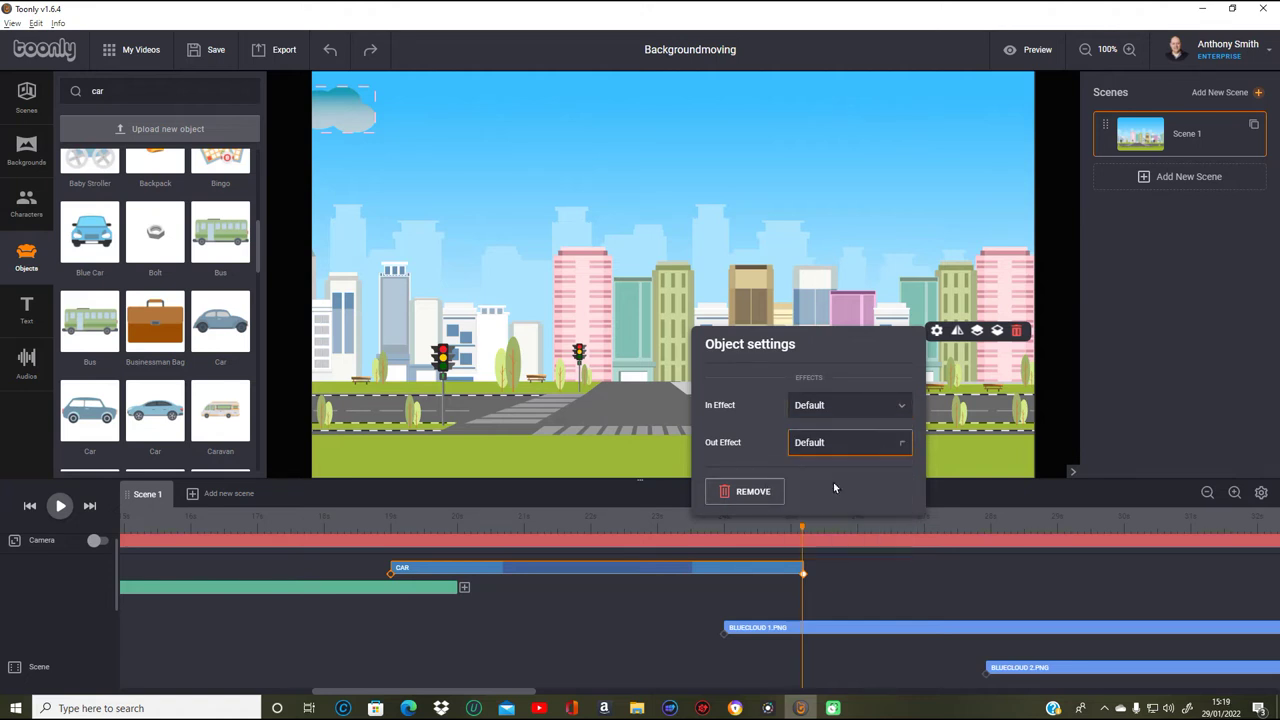
click(1098, 453)
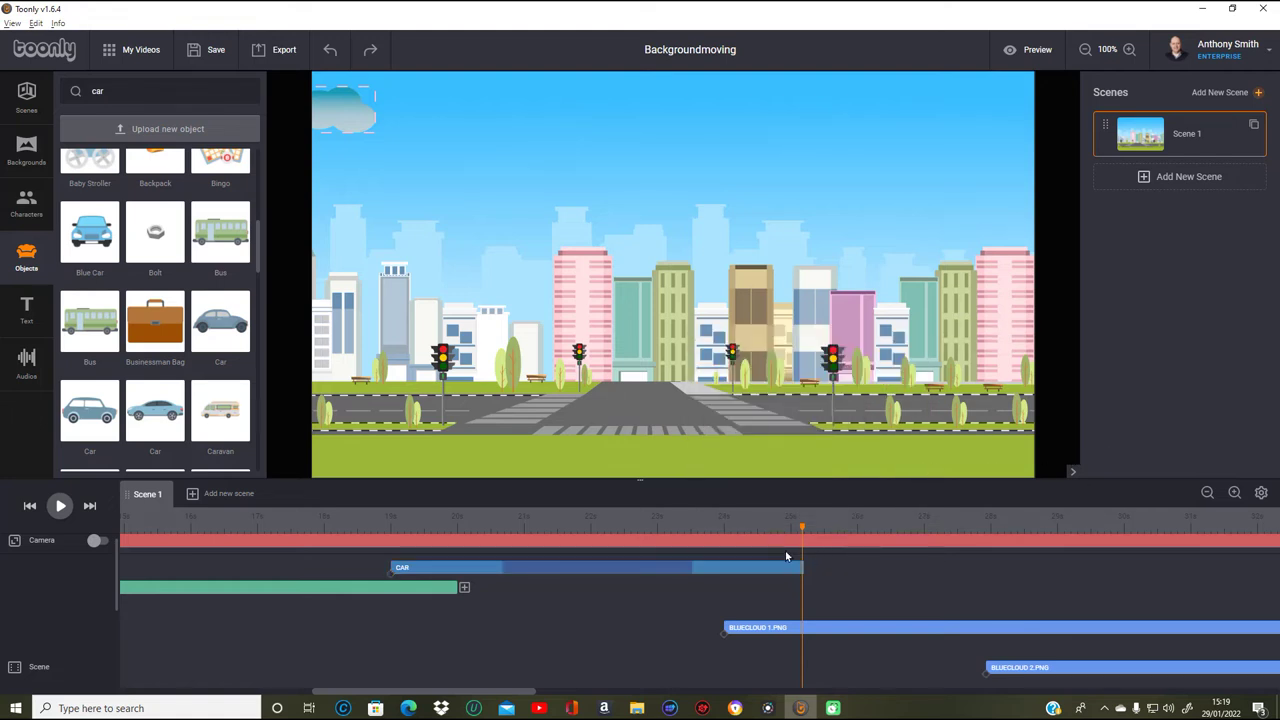
- With the playhead at 24 s, set both the in effect and the out effect of the car to Instant
drag(803, 528, 722, 527)
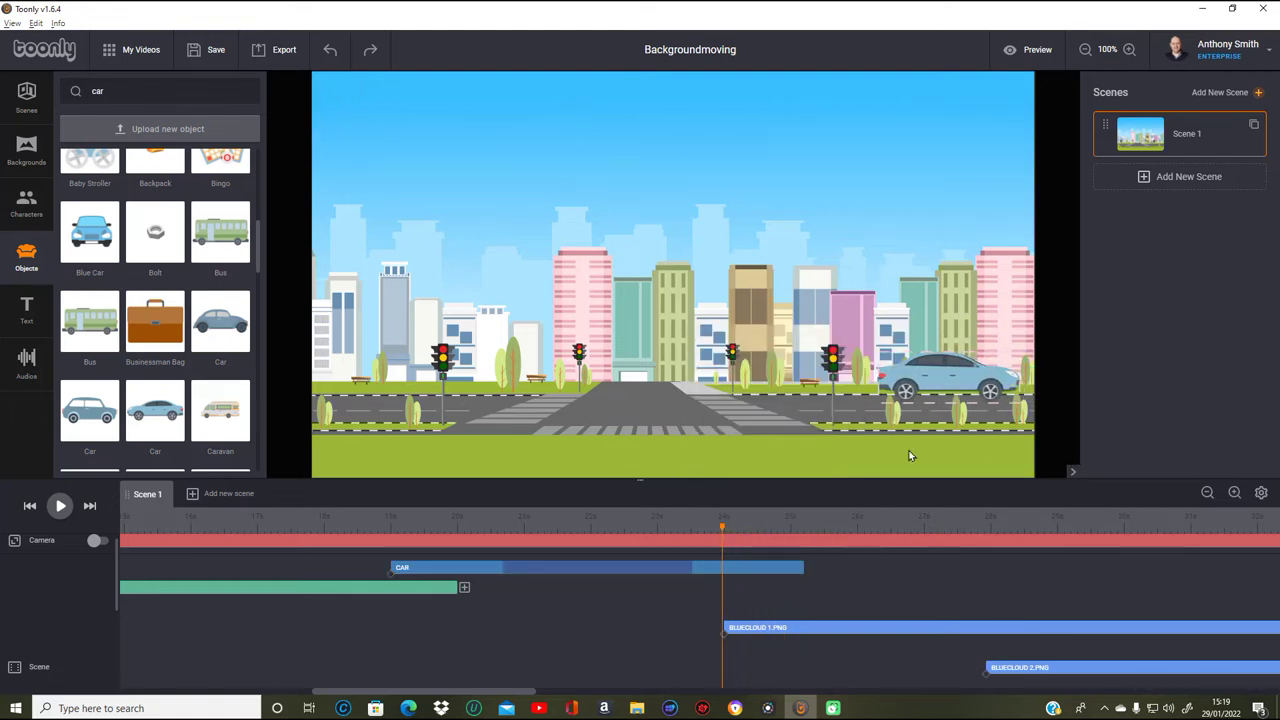
click(958, 383)
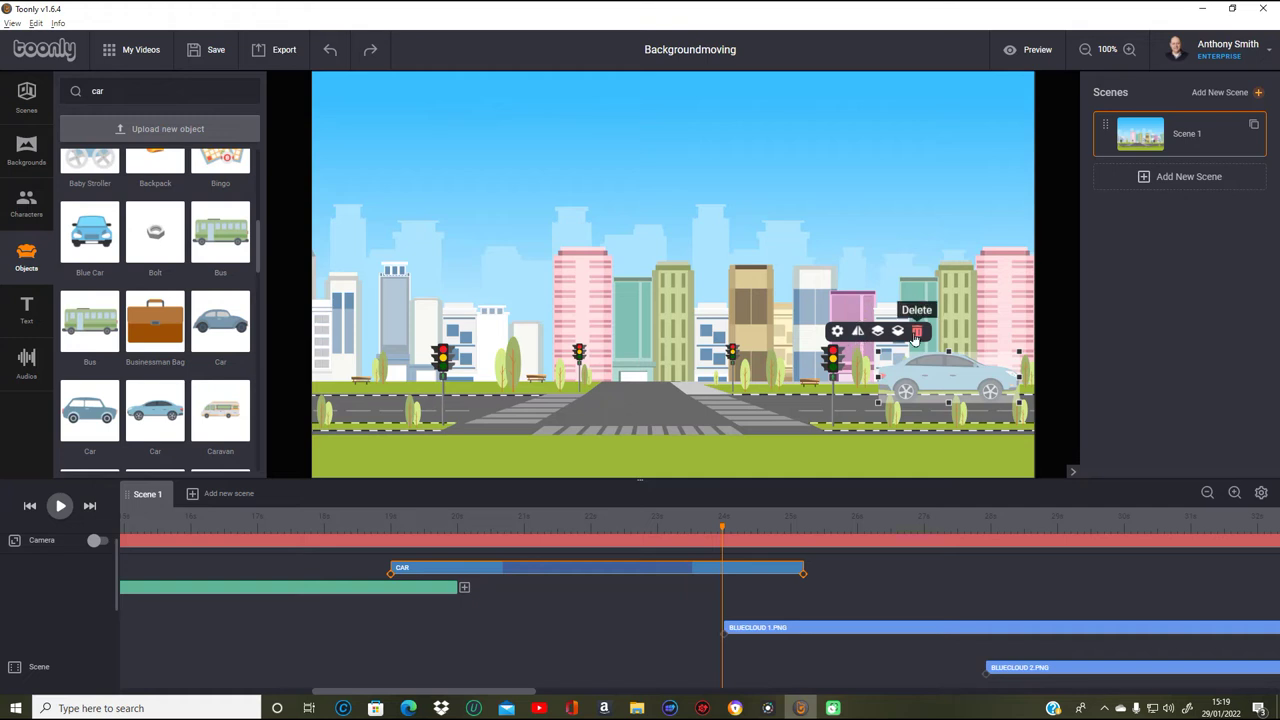
click(837, 333)
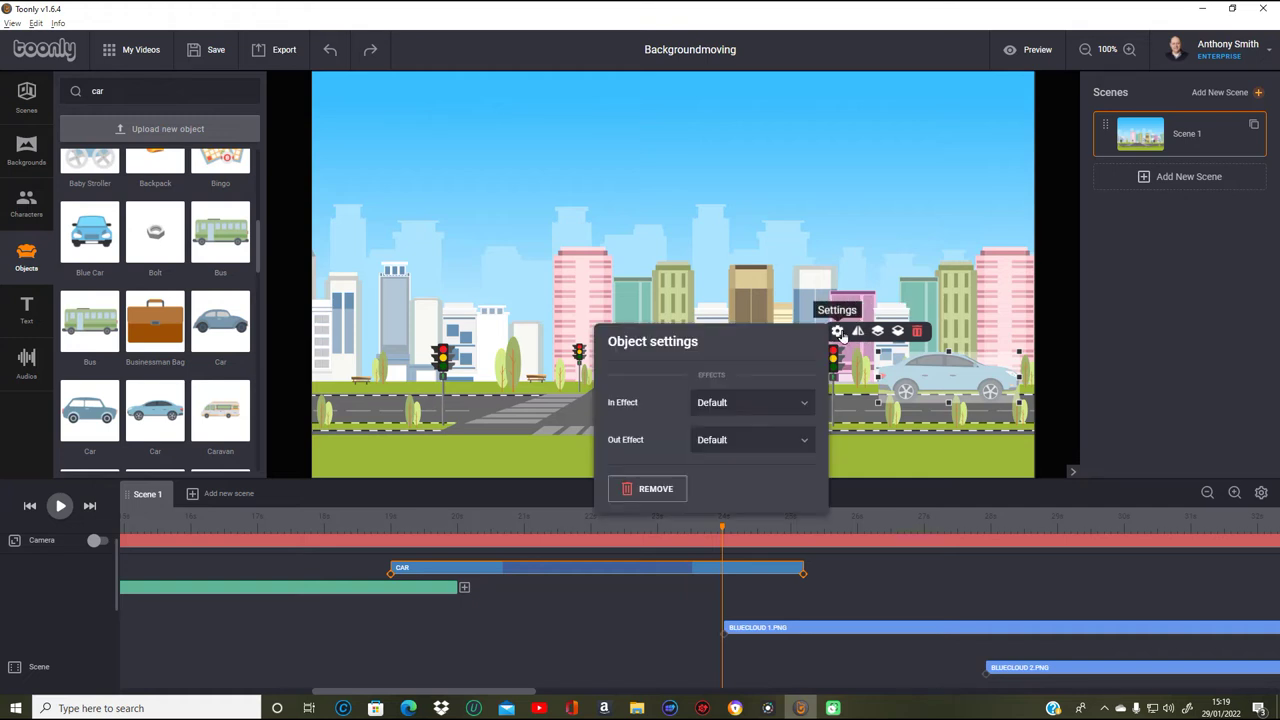
click(785, 410)
click(723, 449)
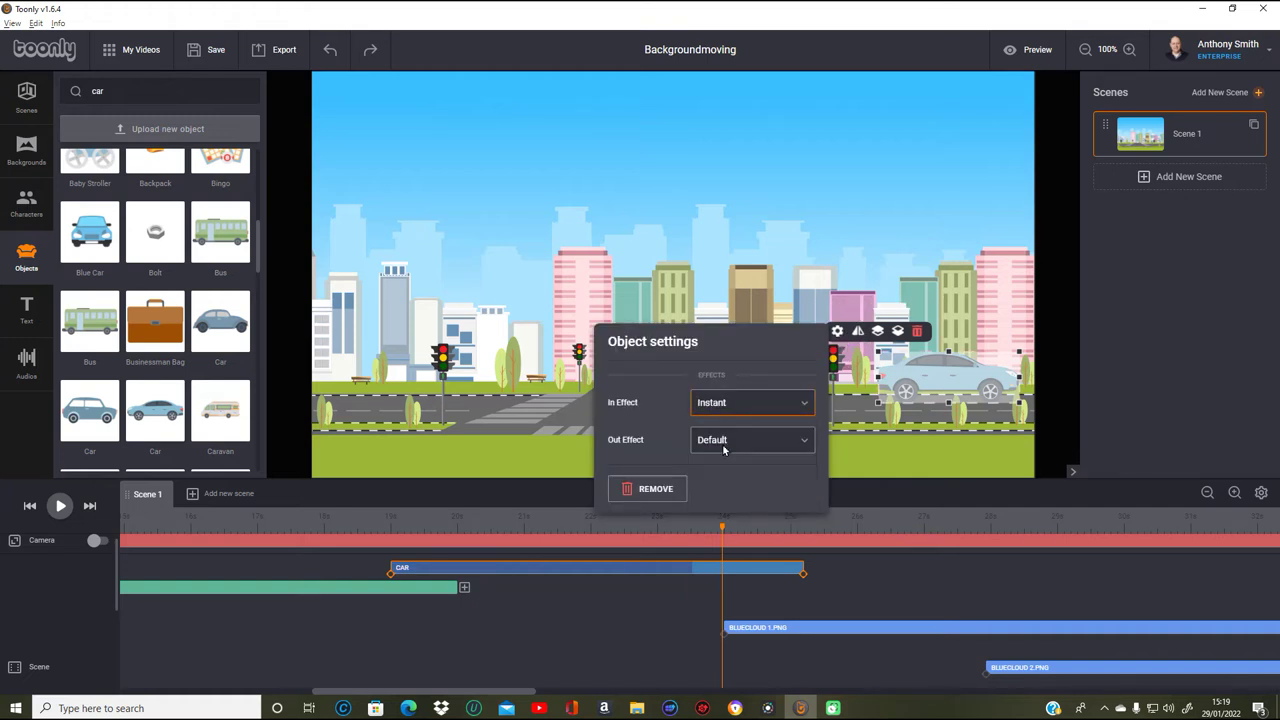
click(755, 441)
click(714, 486)
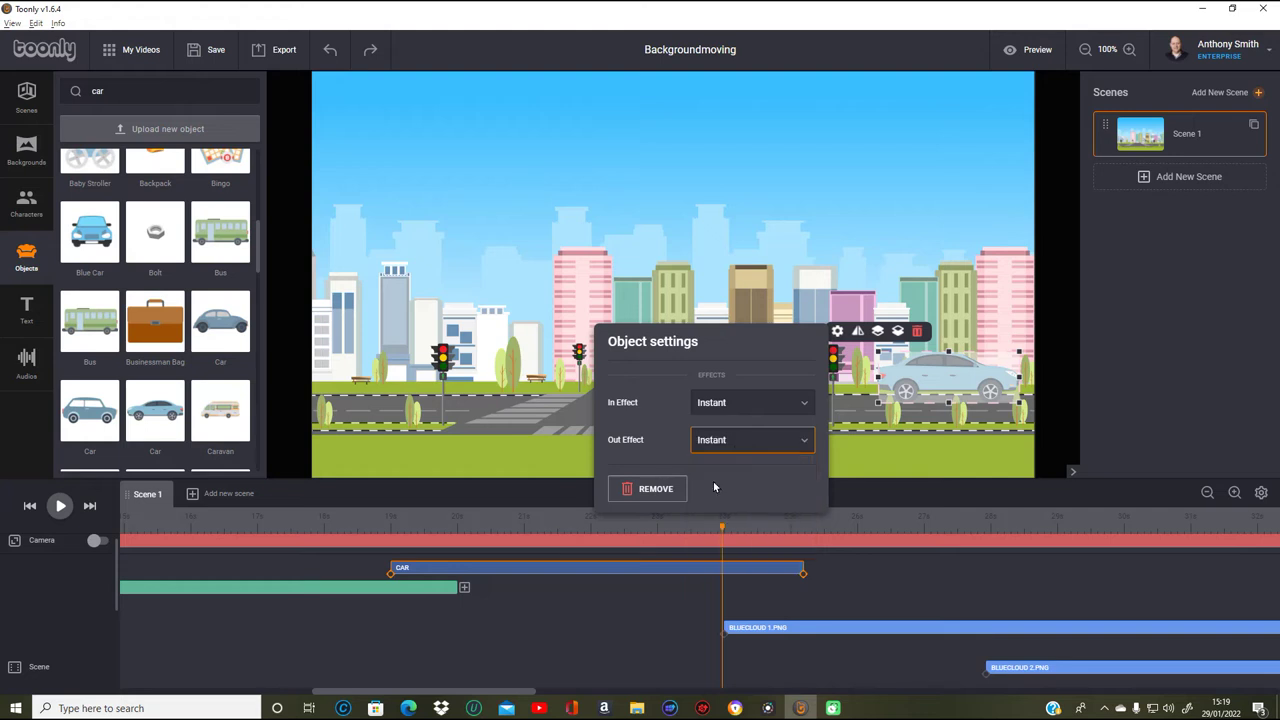
click(1110, 498)
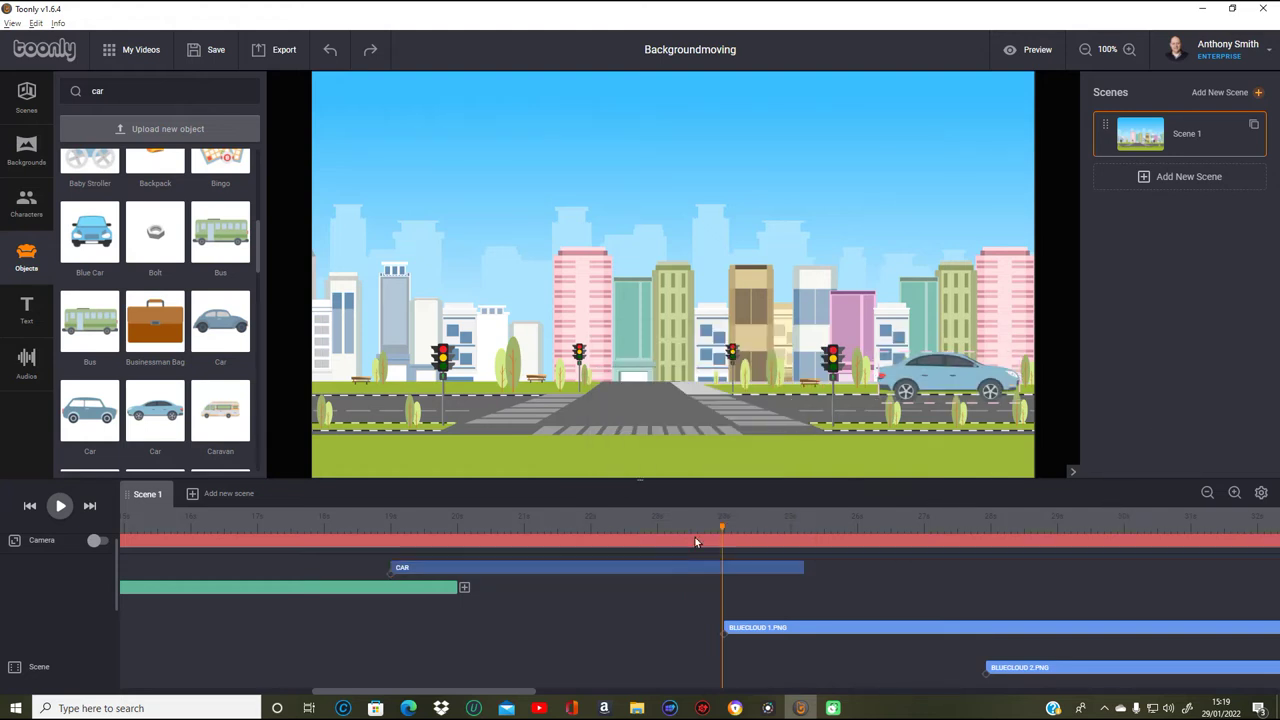
- Move the playhead past the car clip to 44 s on the timeline
drag(722, 525, 816, 526)
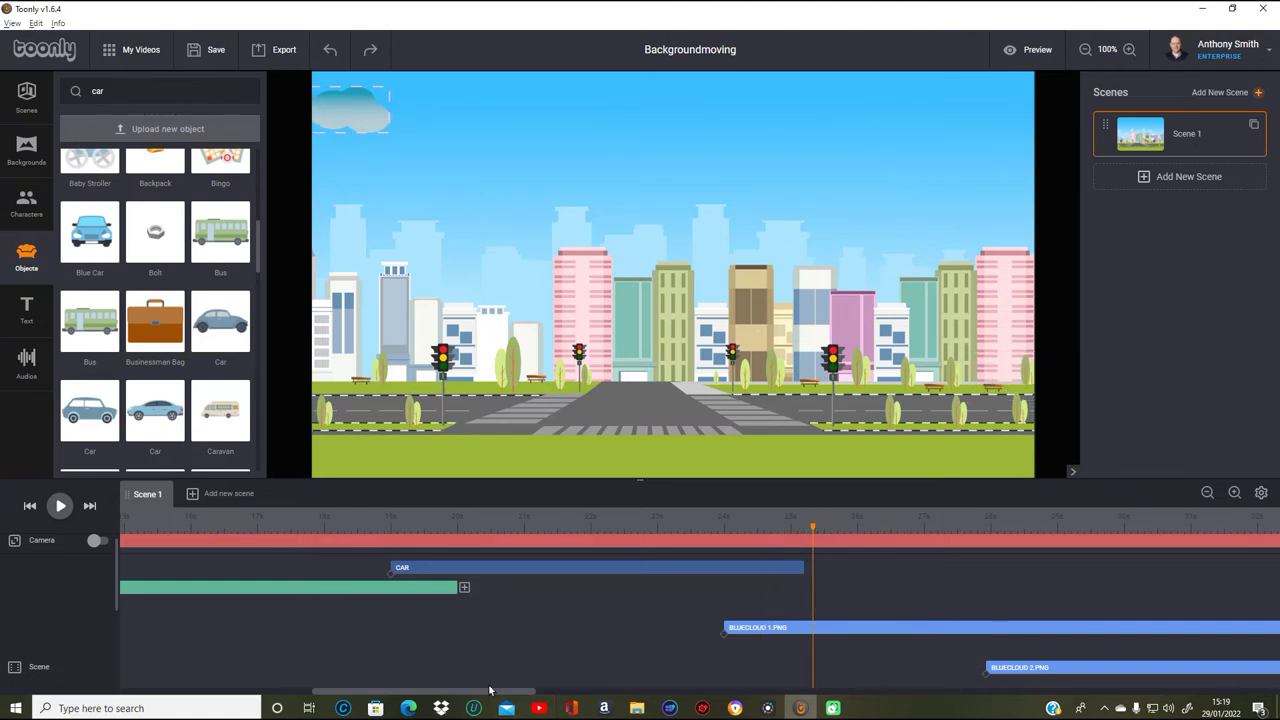
drag(490, 693, 783, 695)
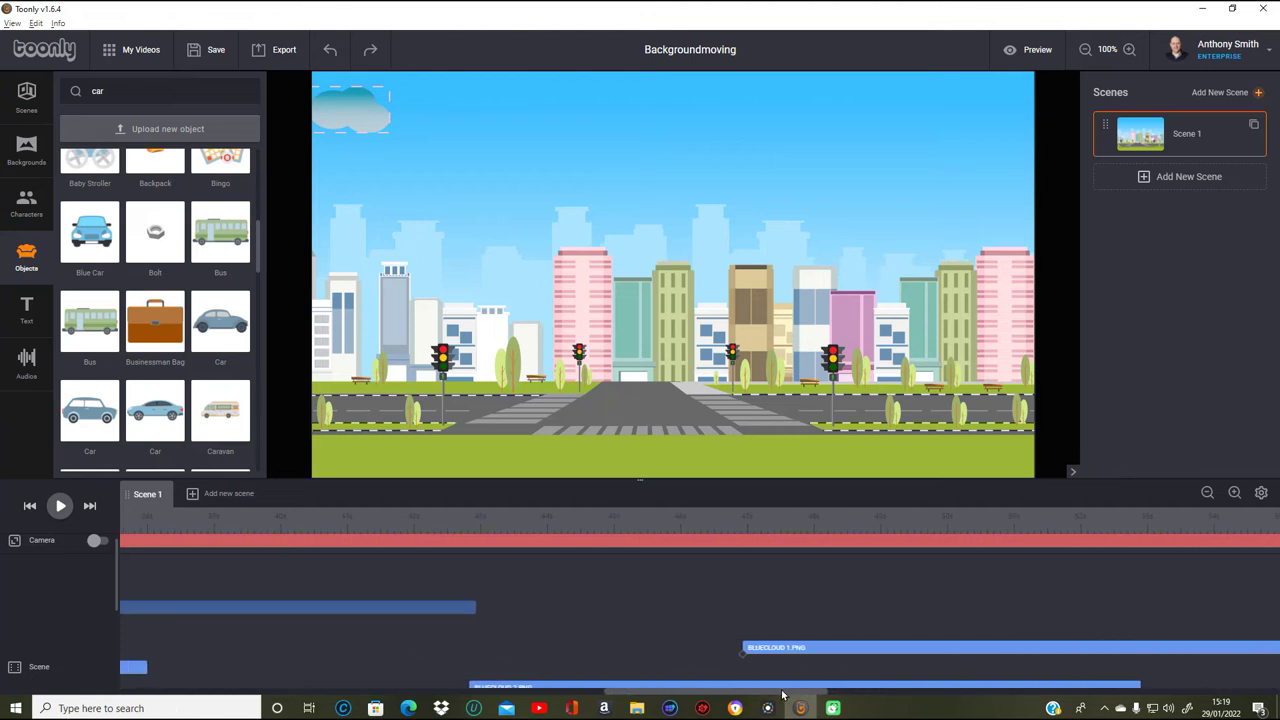
click(545, 518)
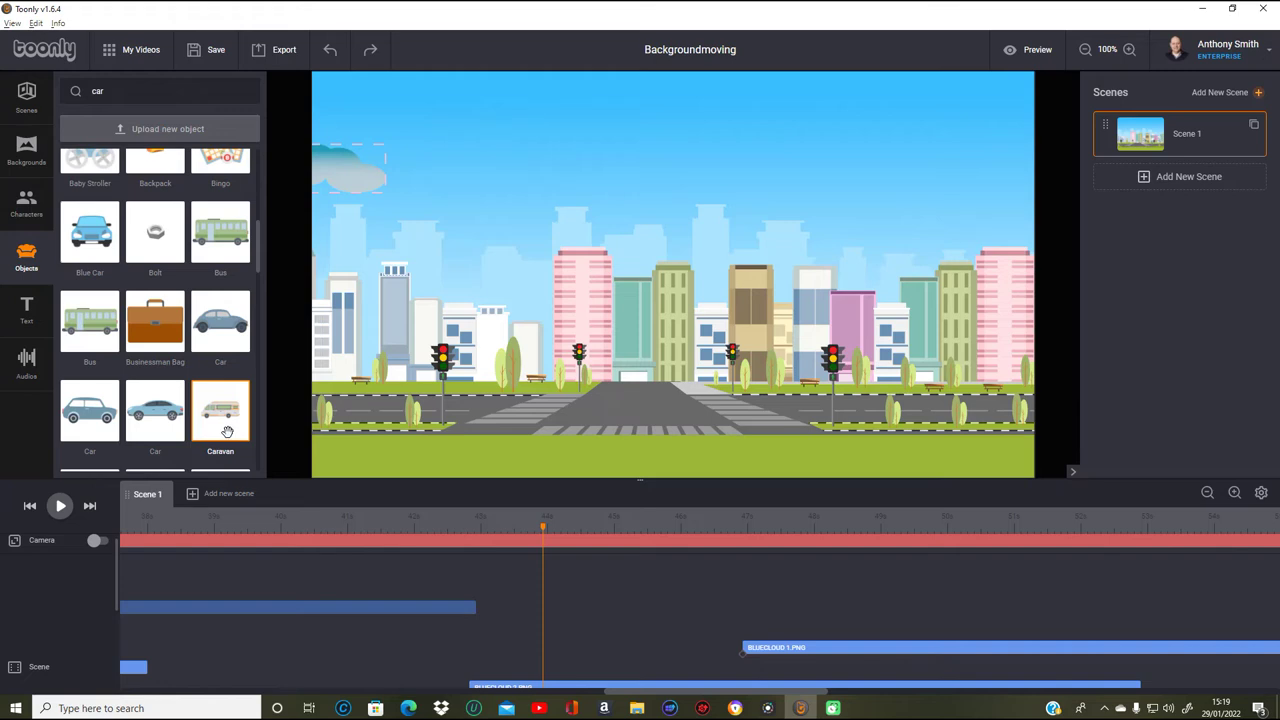
scroll(207, 397, down, 5)
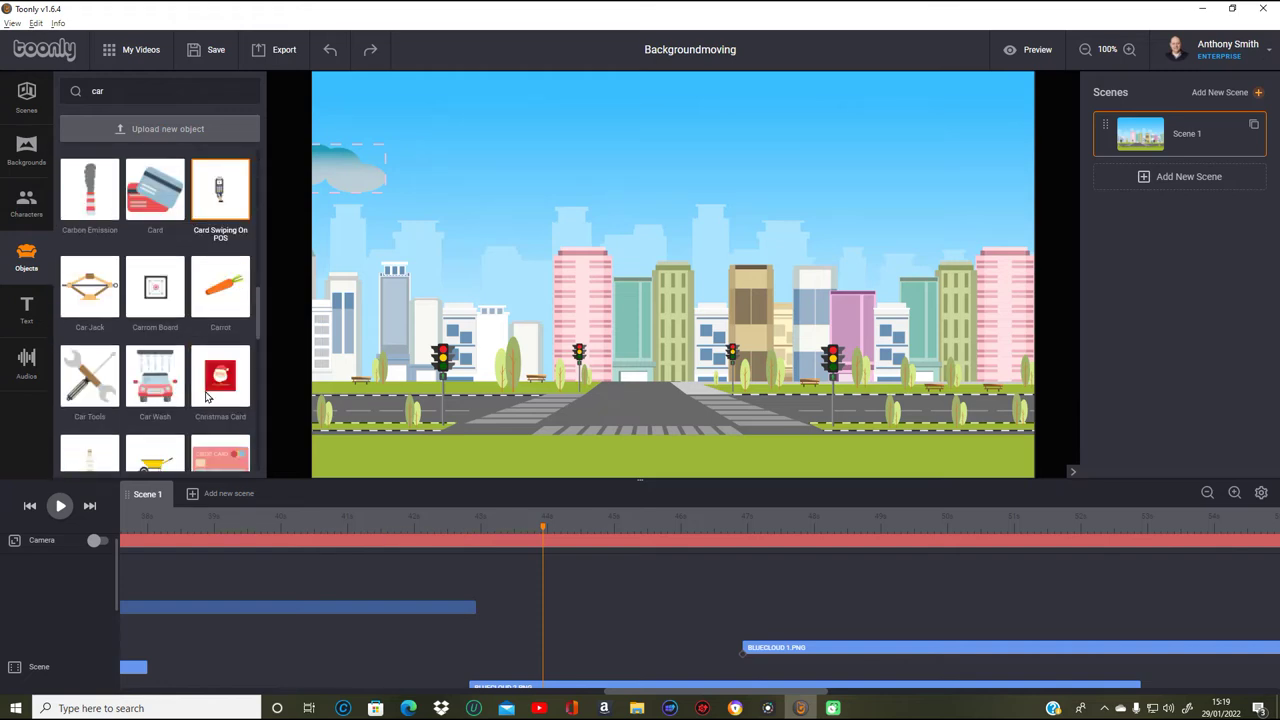
scroll(207, 397, down, 10)
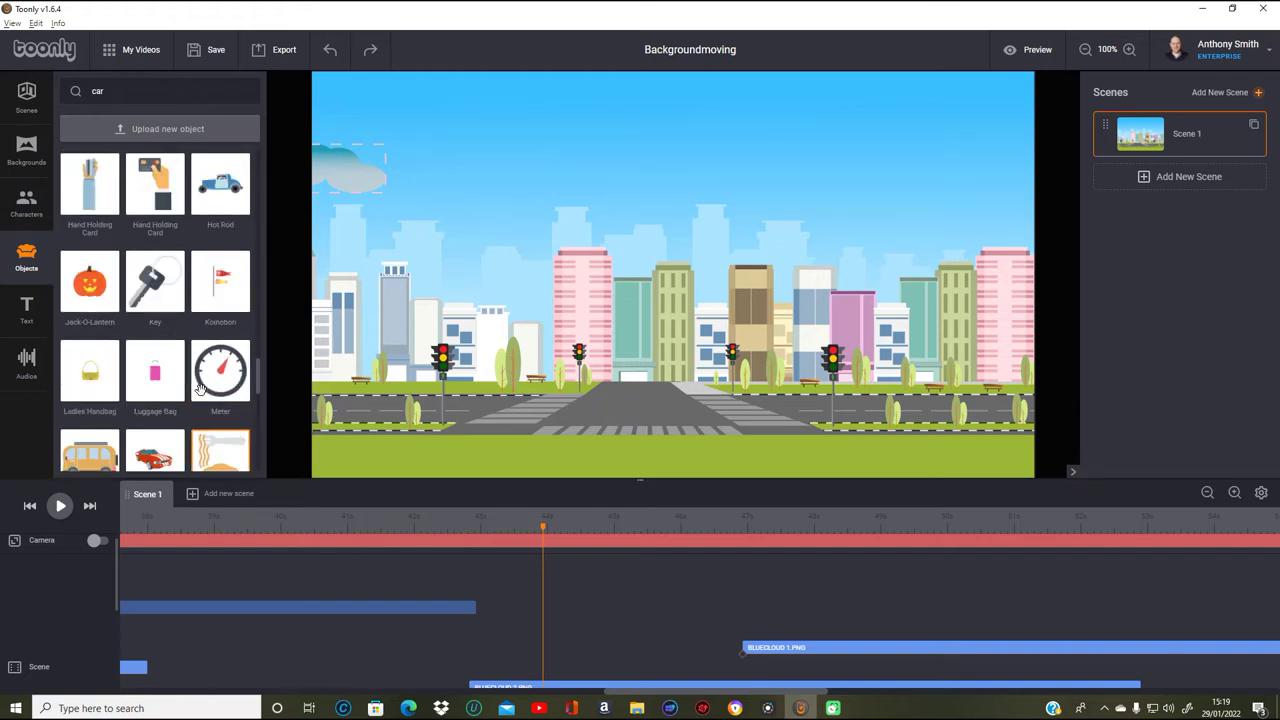
scroll(200, 388, up, 12)
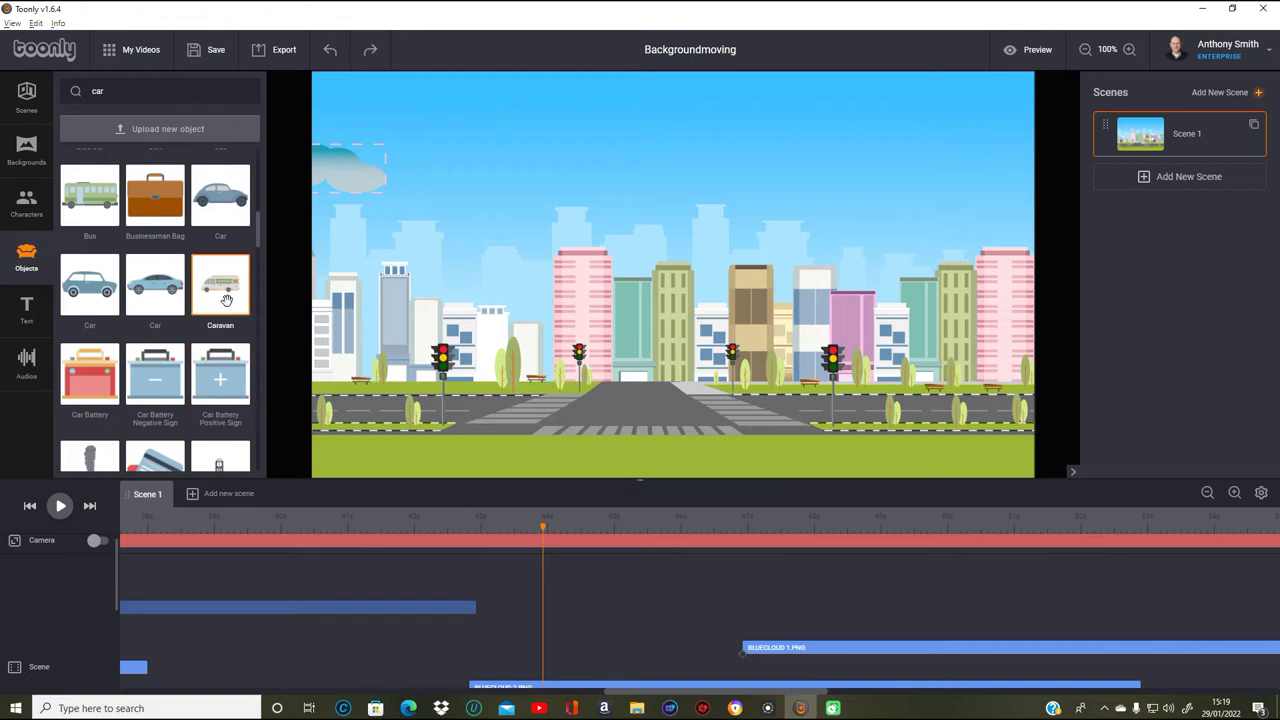
drag(218, 301, 660, 310)
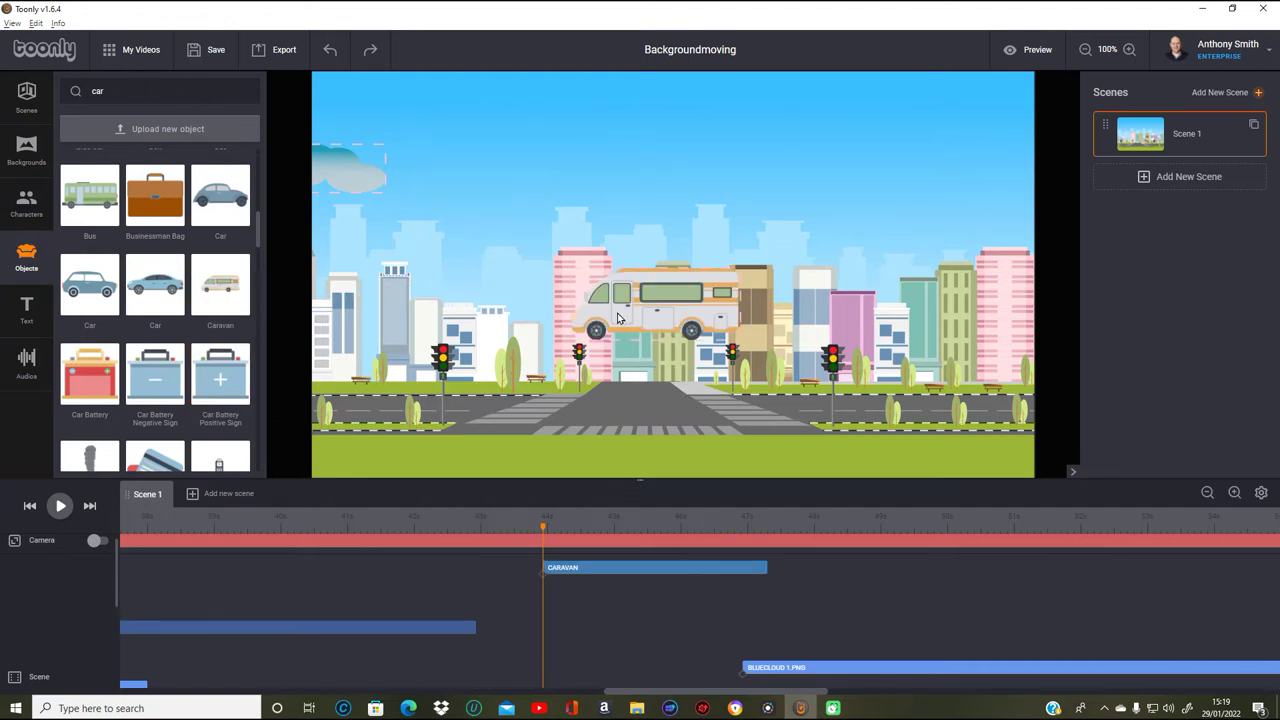
click(636, 321)
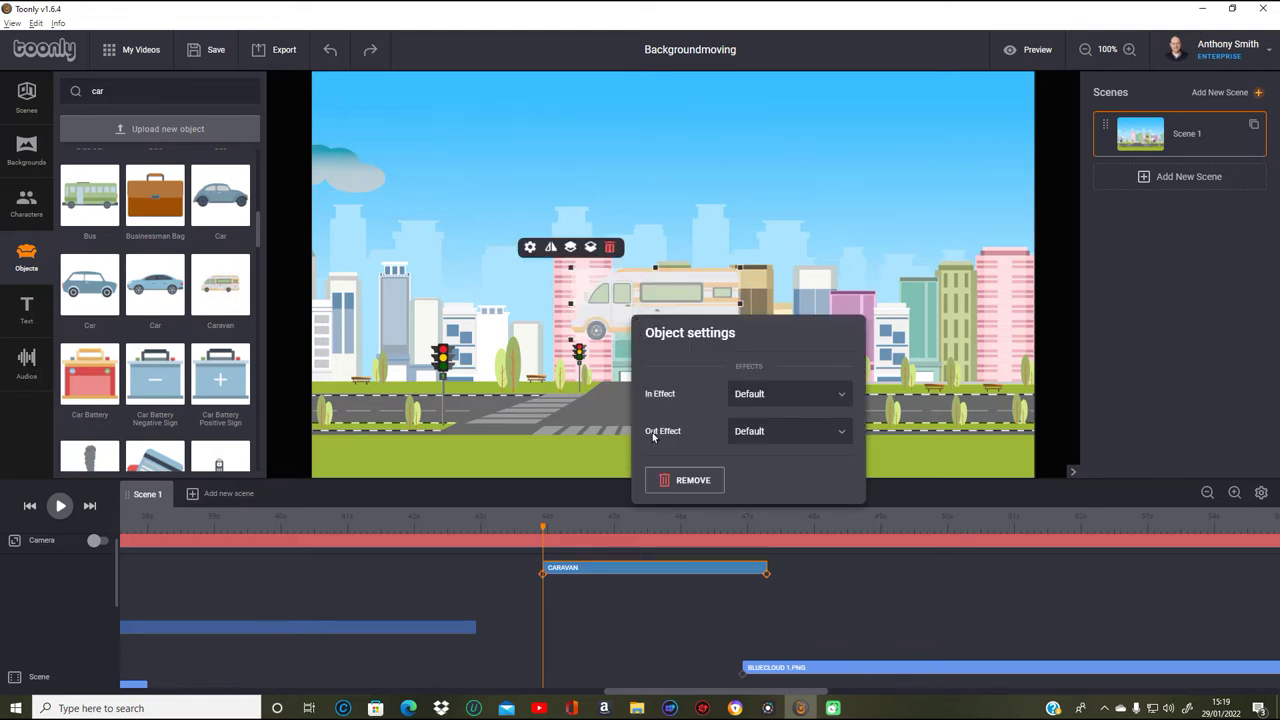
click(684, 481)
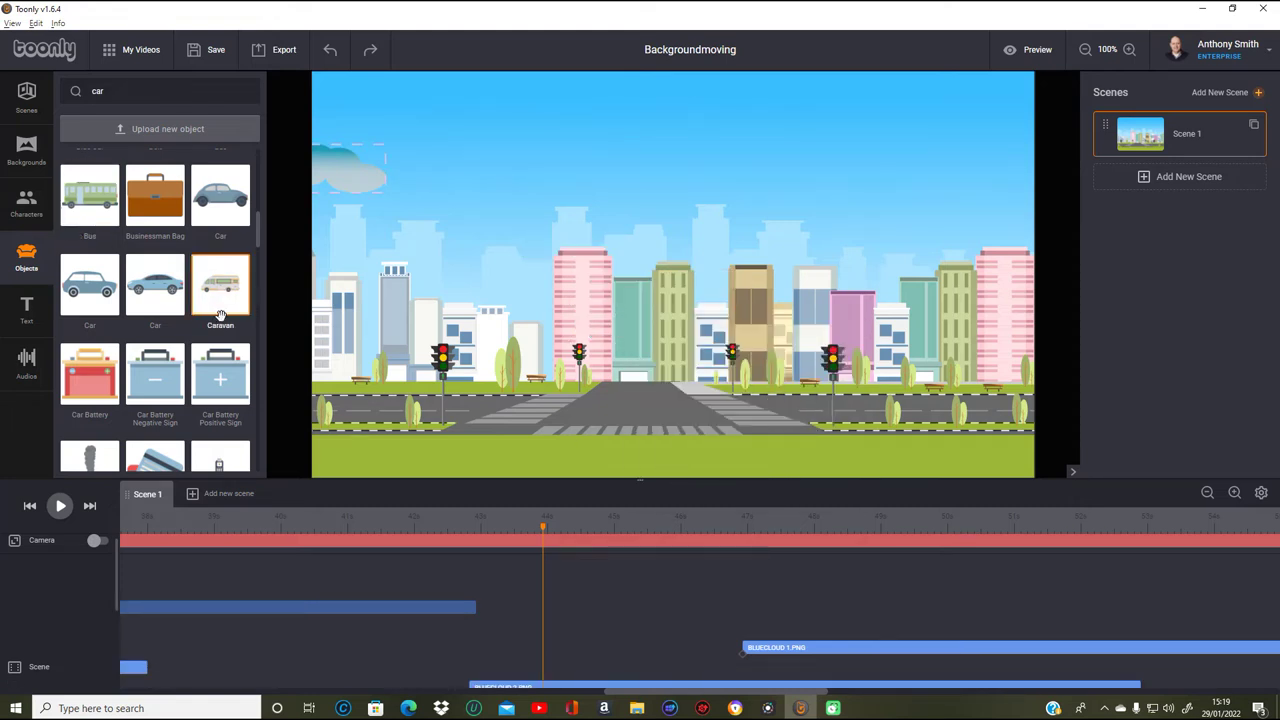
- Place the Ambulance object on the road at the scene's right edge at 44 s and extend its clip to about 51 s
scroll(218, 316, up, 5)
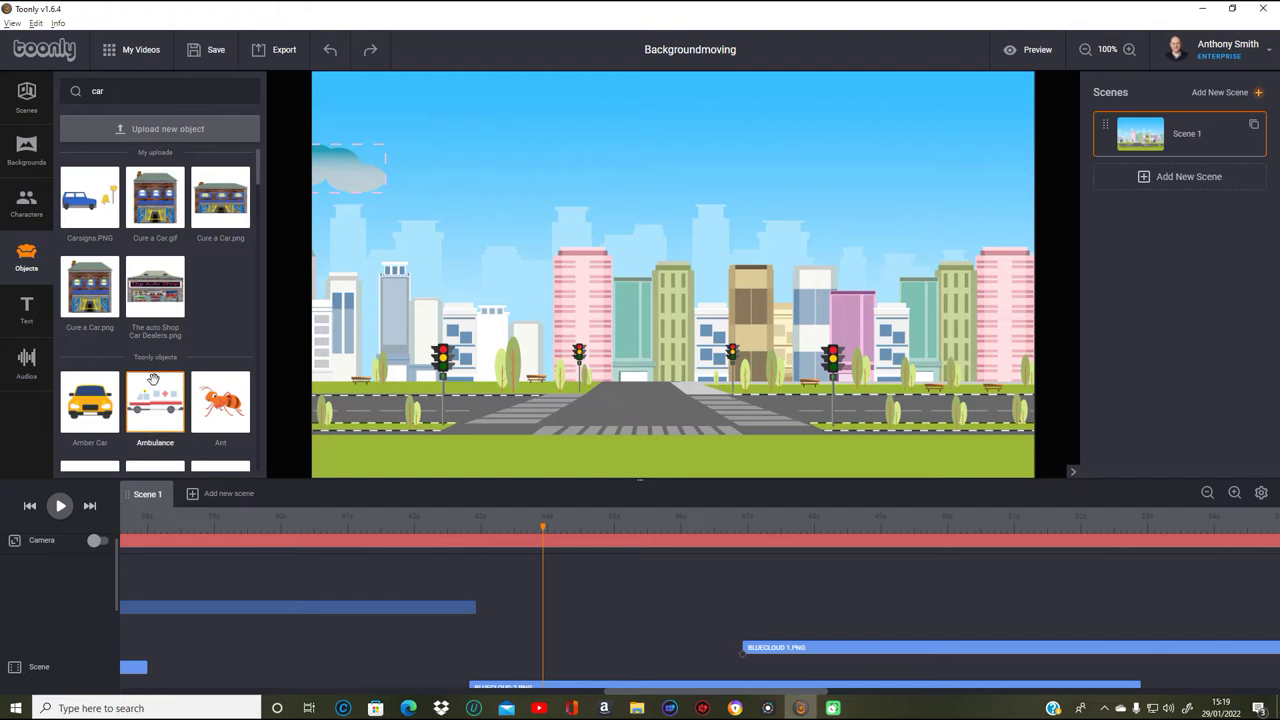
drag(160, 396, 978, 378)
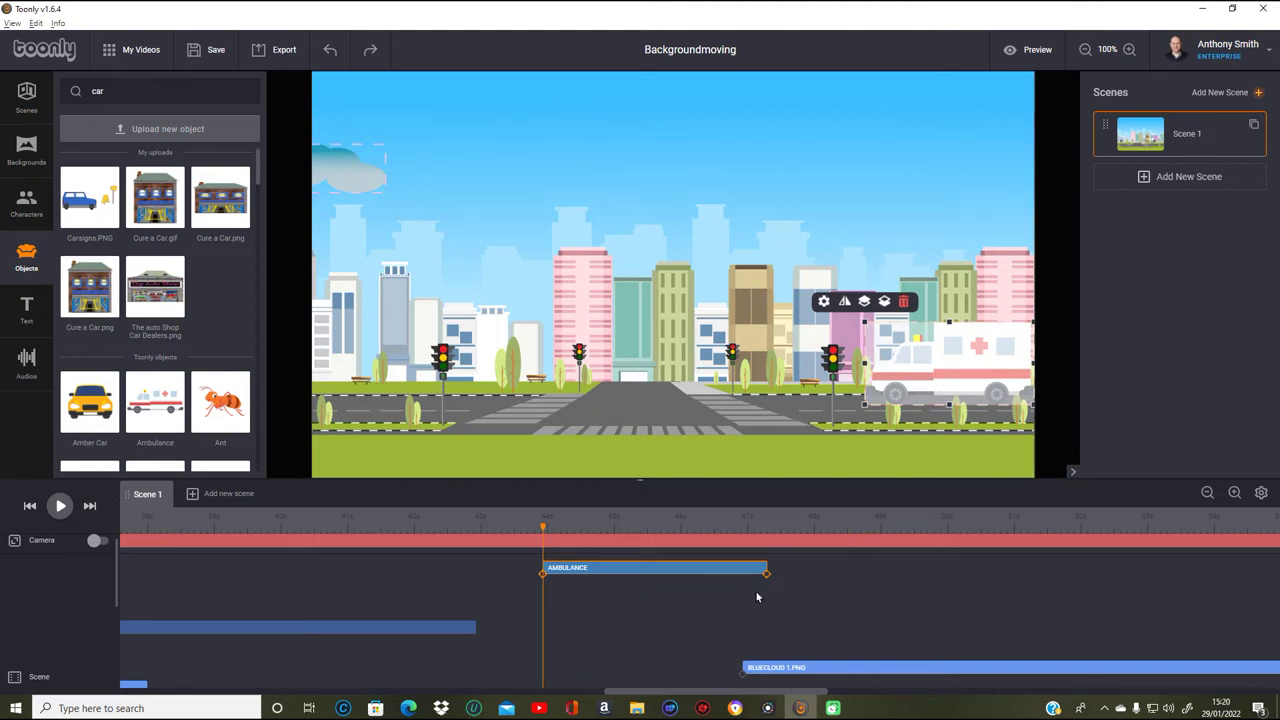
drag(760, 567, 1019, 563)
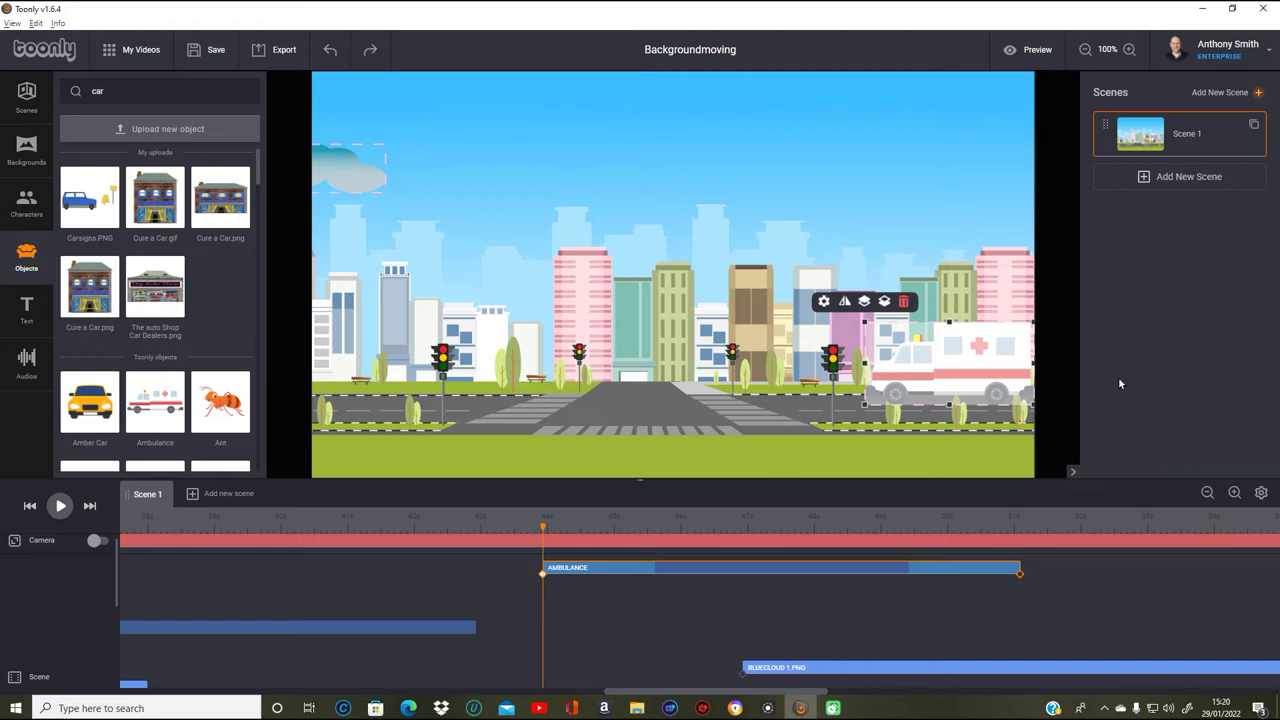
- Place the ambulance outside the scene beyond its right edge at its start keyframe, and beyond the left edge at its end keyframe
drag(968, 380, 1156, 377)
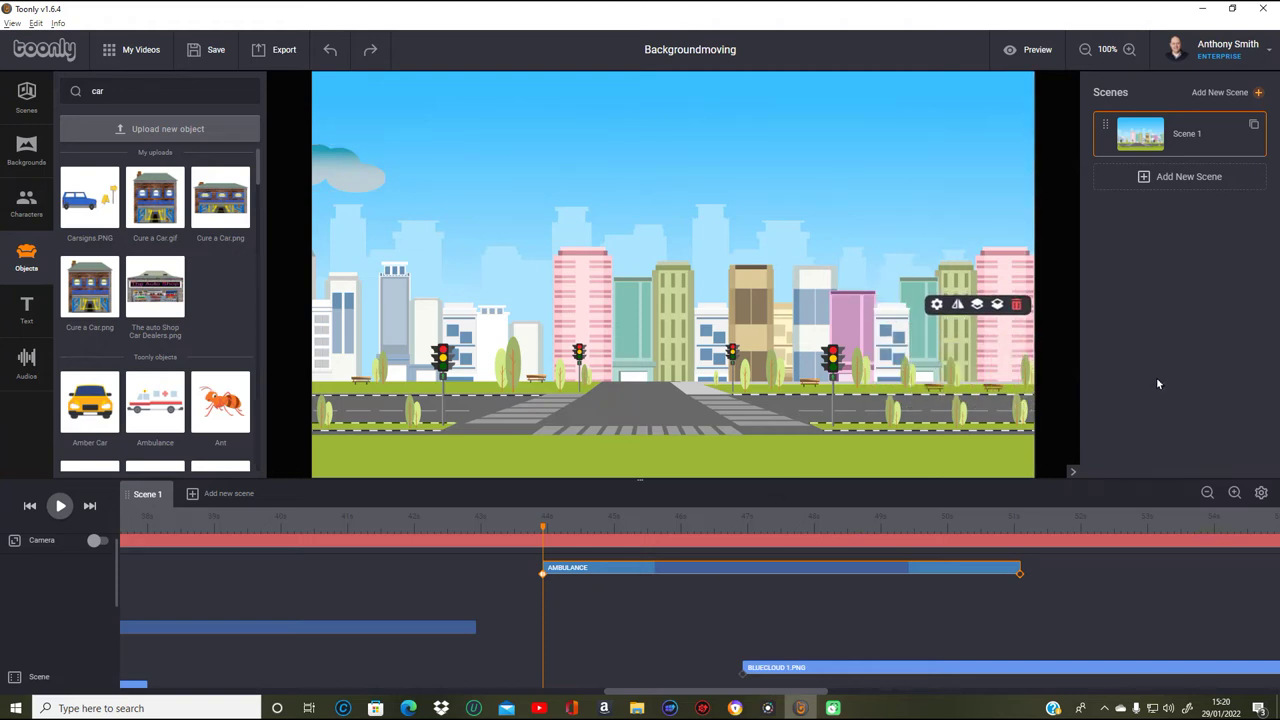
click(1020, 574)
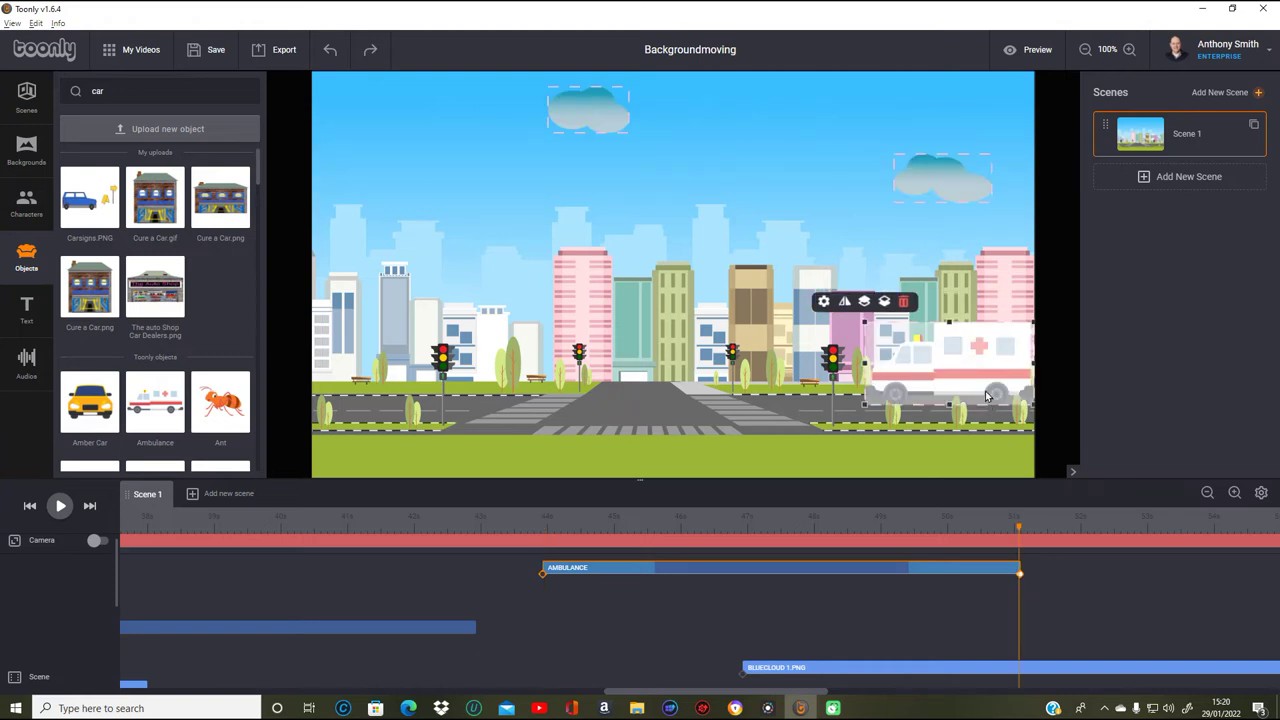
drag(985, 397, 254, 394)
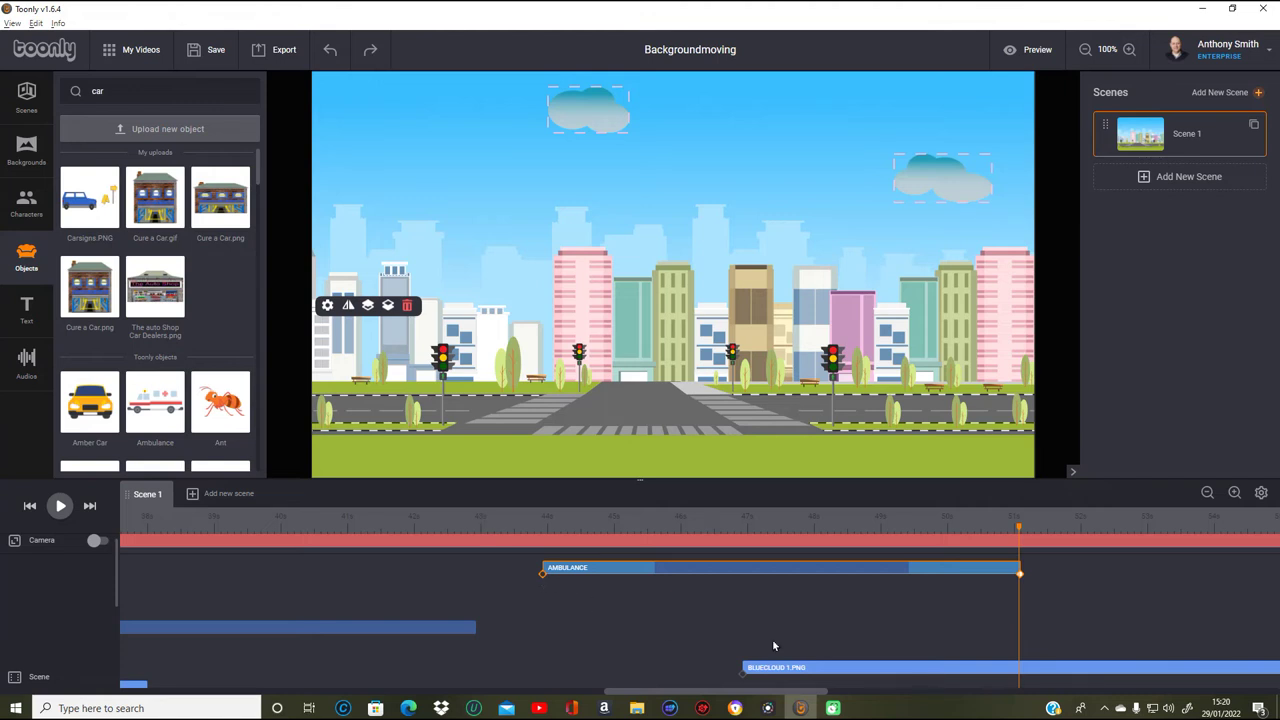
- With the playhead just after the ambulance clip, search the objects for "back" and add Background pt 1.png to the scene
mouse_move(1017, 530)
mouse_down()
mouse_move(509, 530)
mouse_move(1034, 531)
mouse_up()
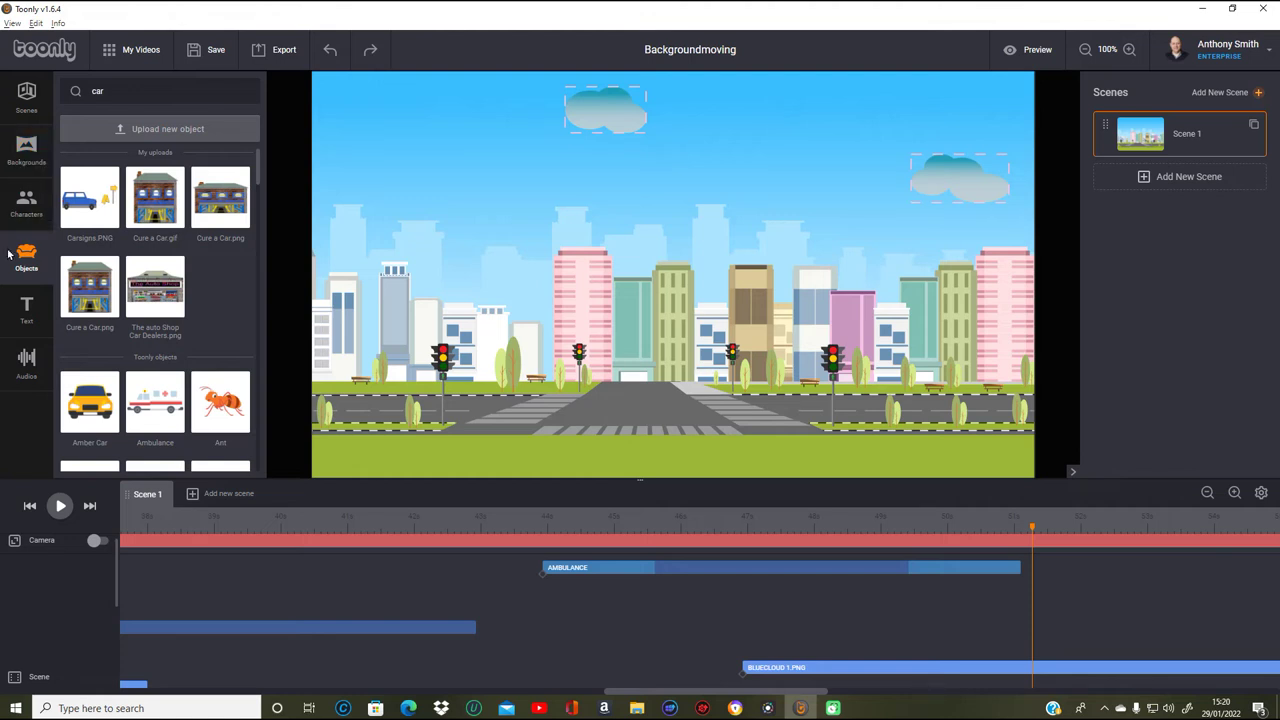
double_click(97, 90)
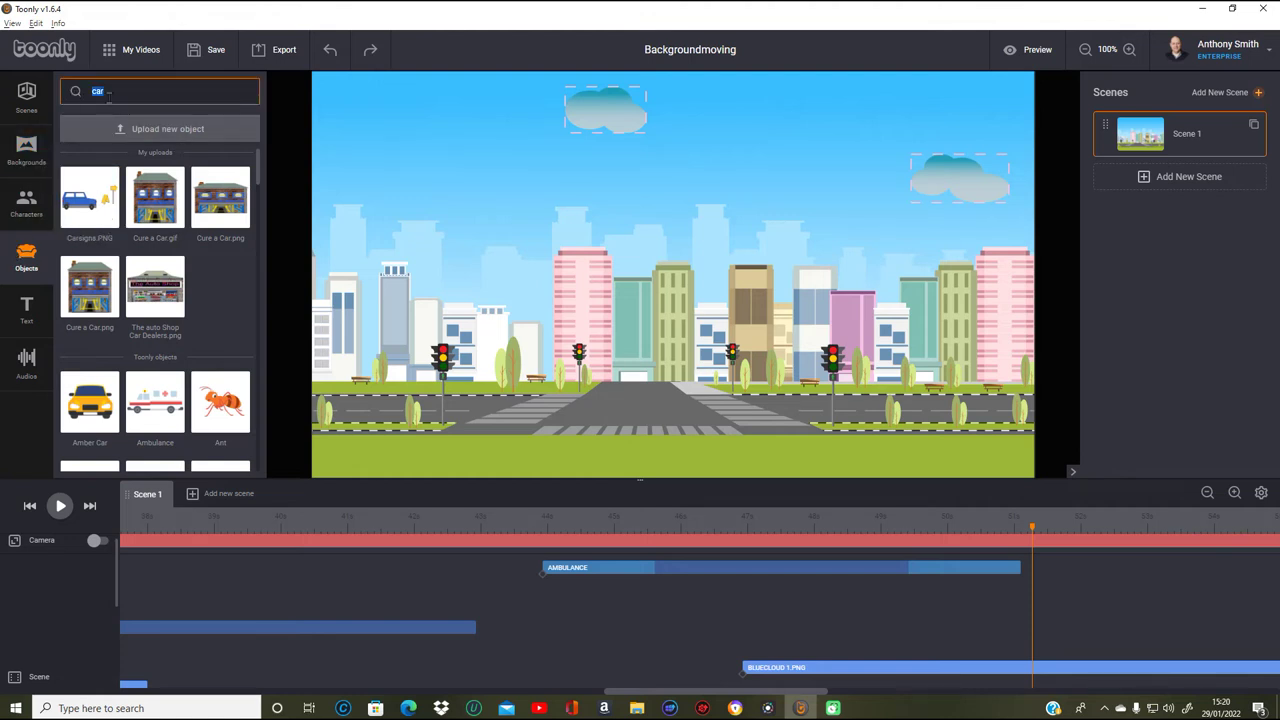
text(b)
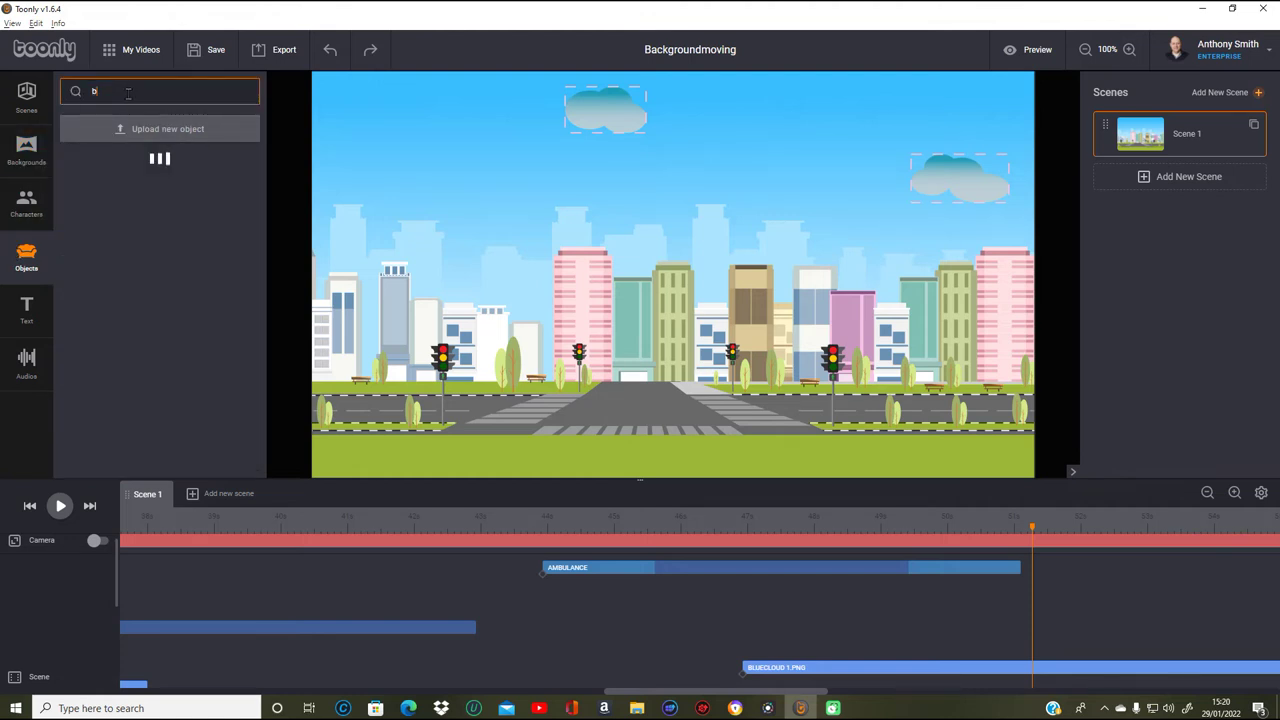
text(ack)
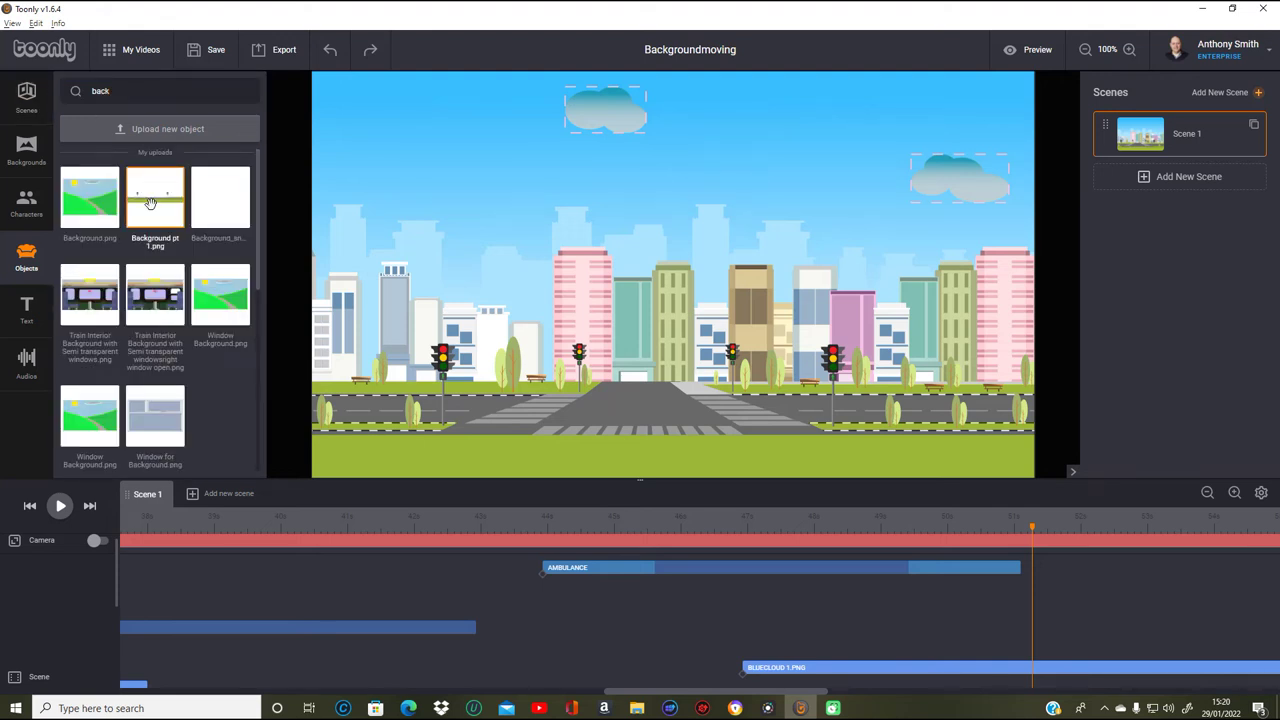
drag(149, 203, 588, 338)
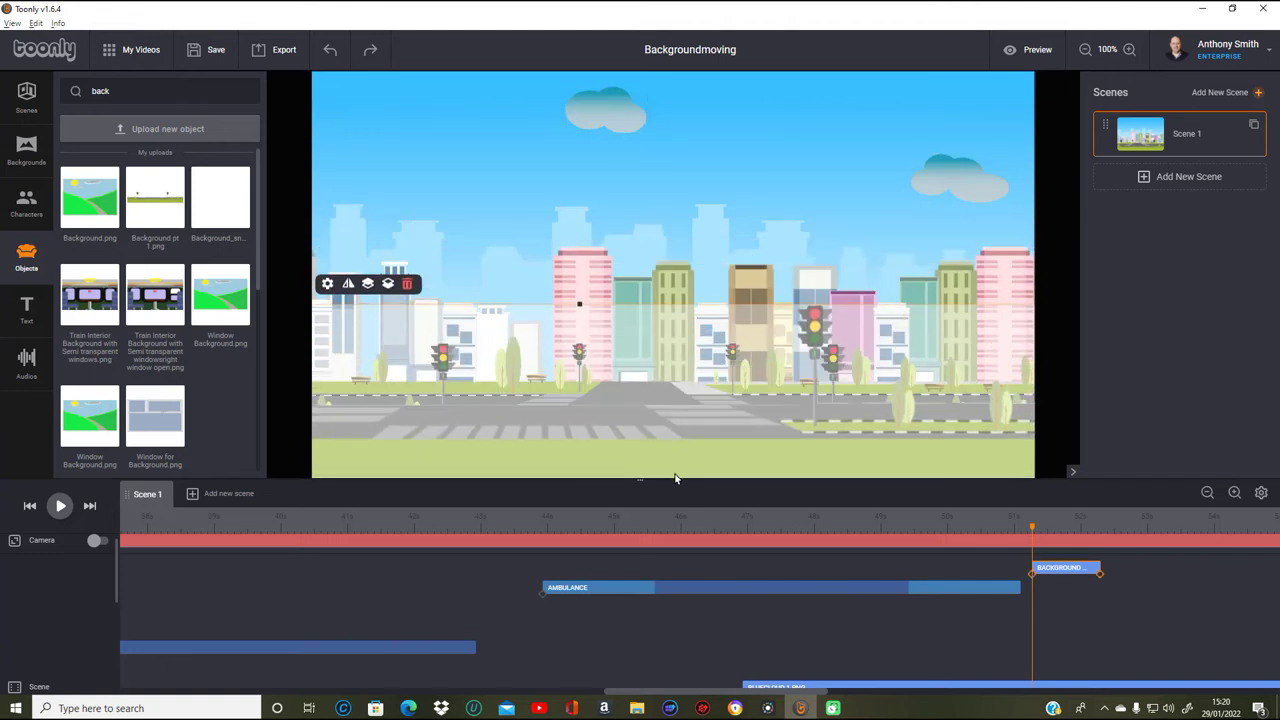
- Resize and position Background pt 1.png to span the scene's width, aligning its road and traffic lights with the background, and deselect it
drag(667, 490, 518, 412)
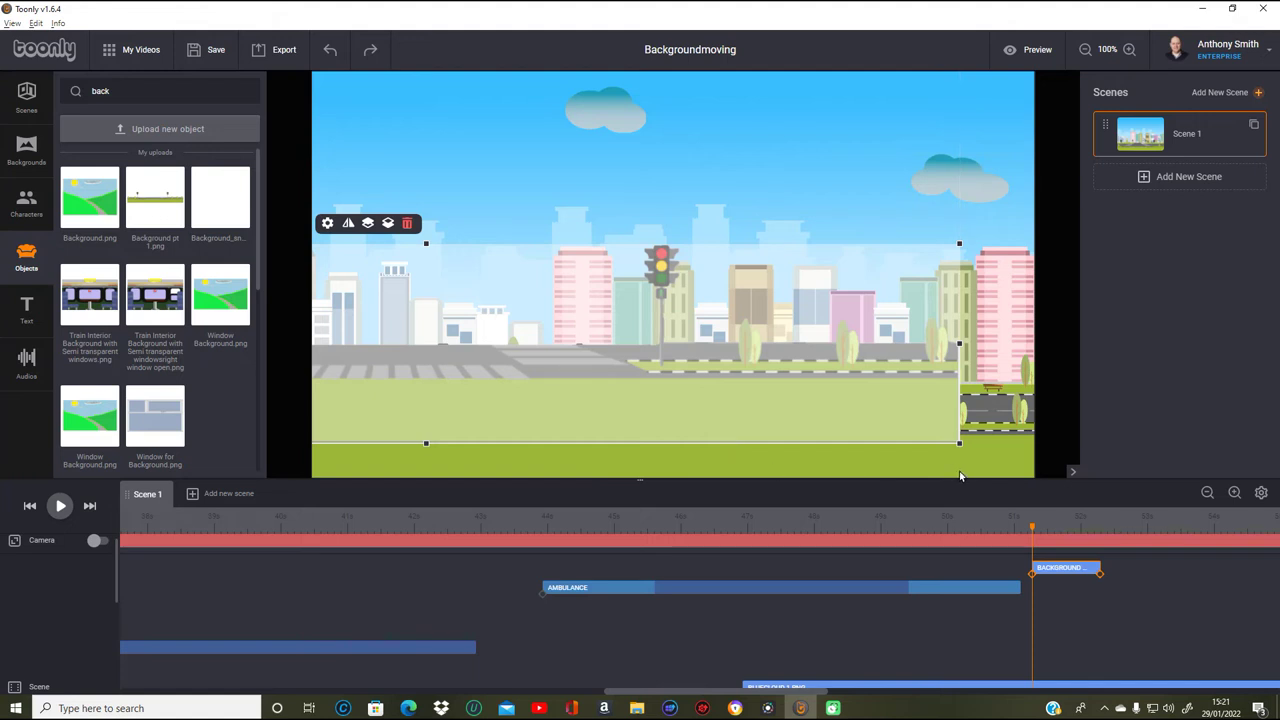
drag(959, 443, 1004, 466)
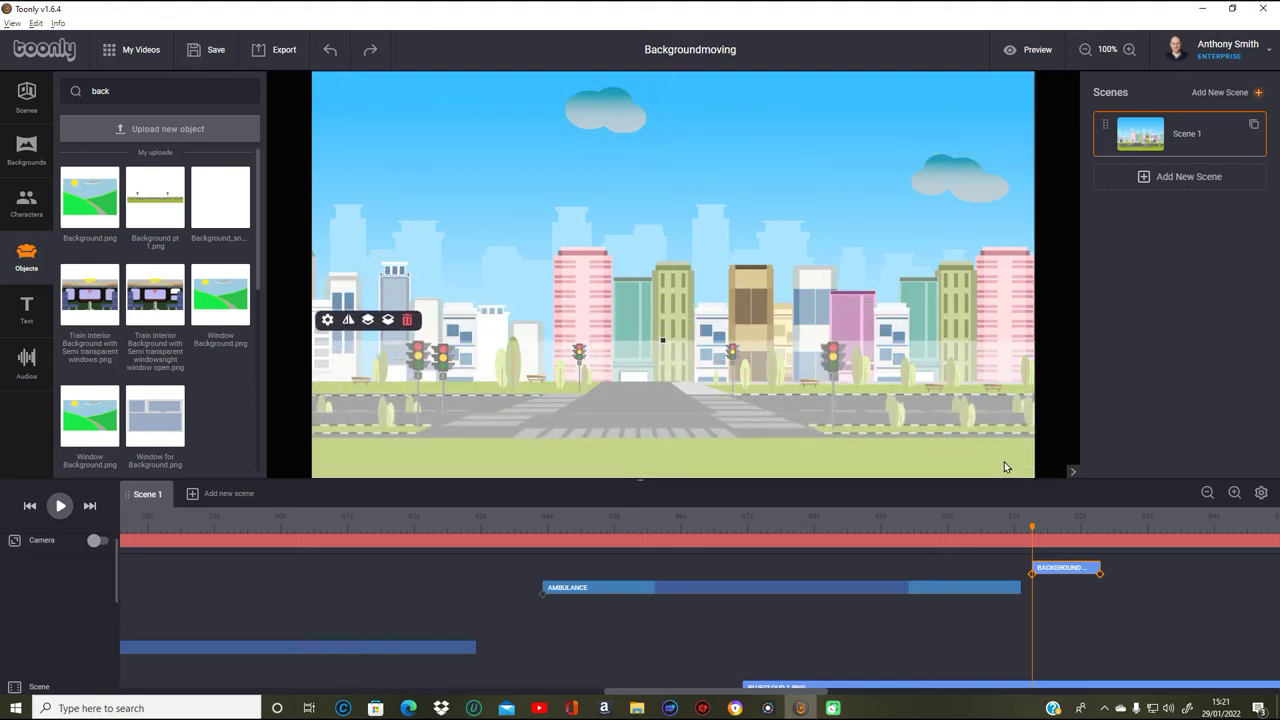
drag(1004, 465, 927, 448)
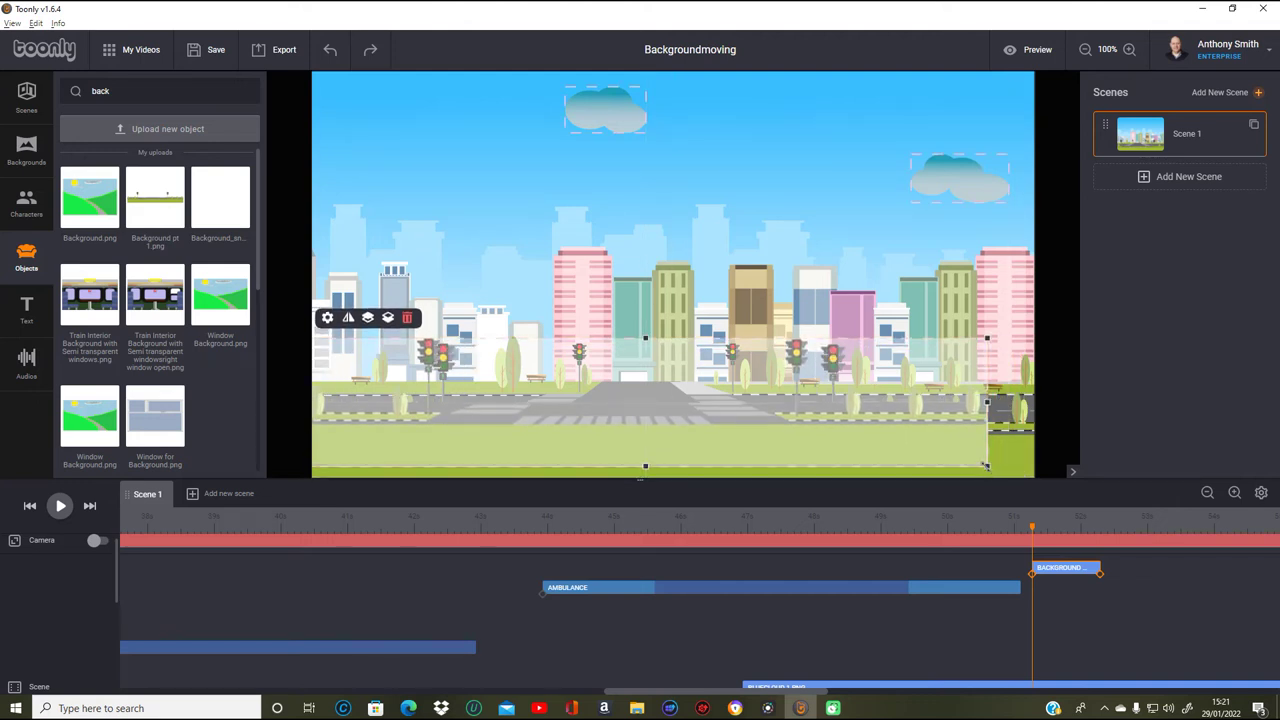
drag(986, 466, 936, 453)
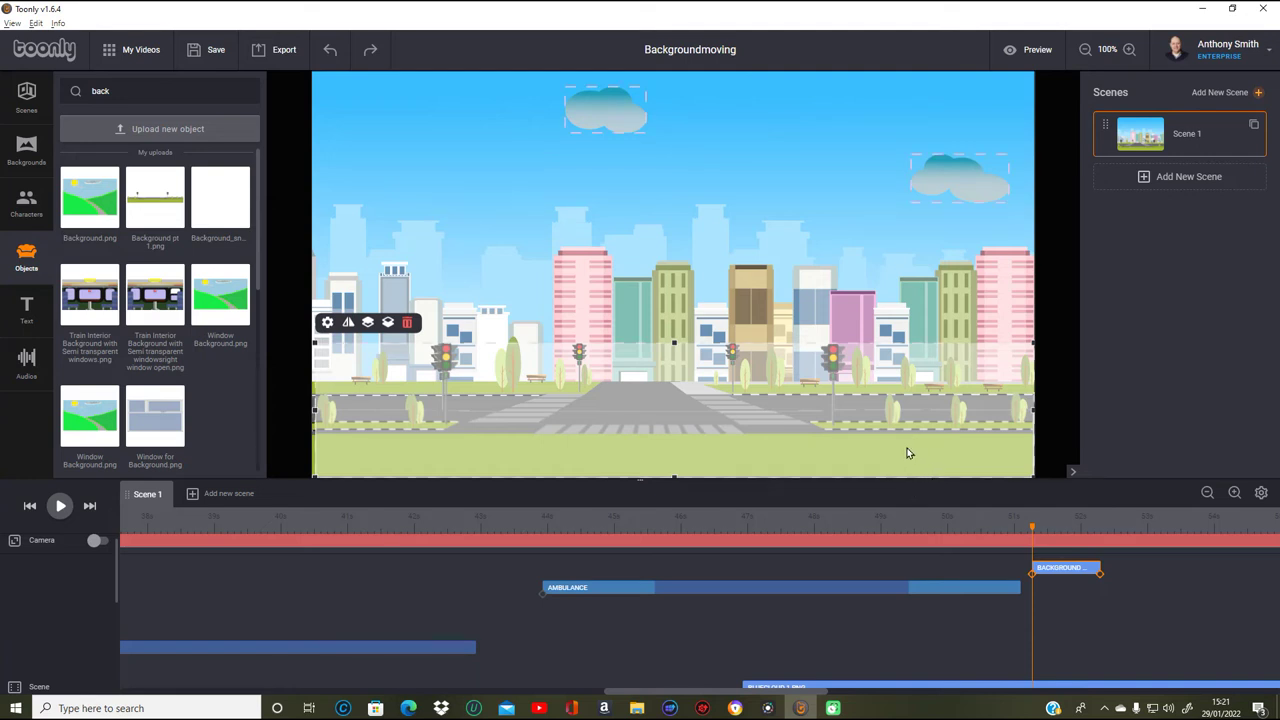
click(986, 184)
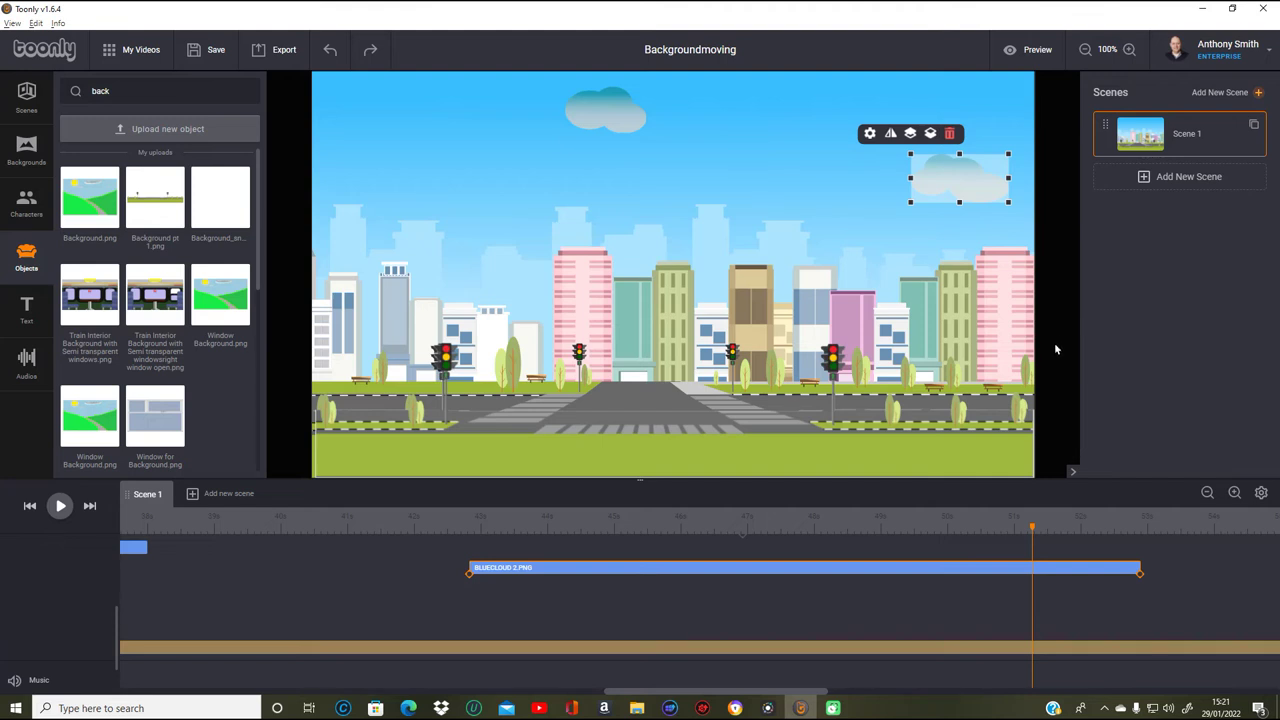
click(928, 477)
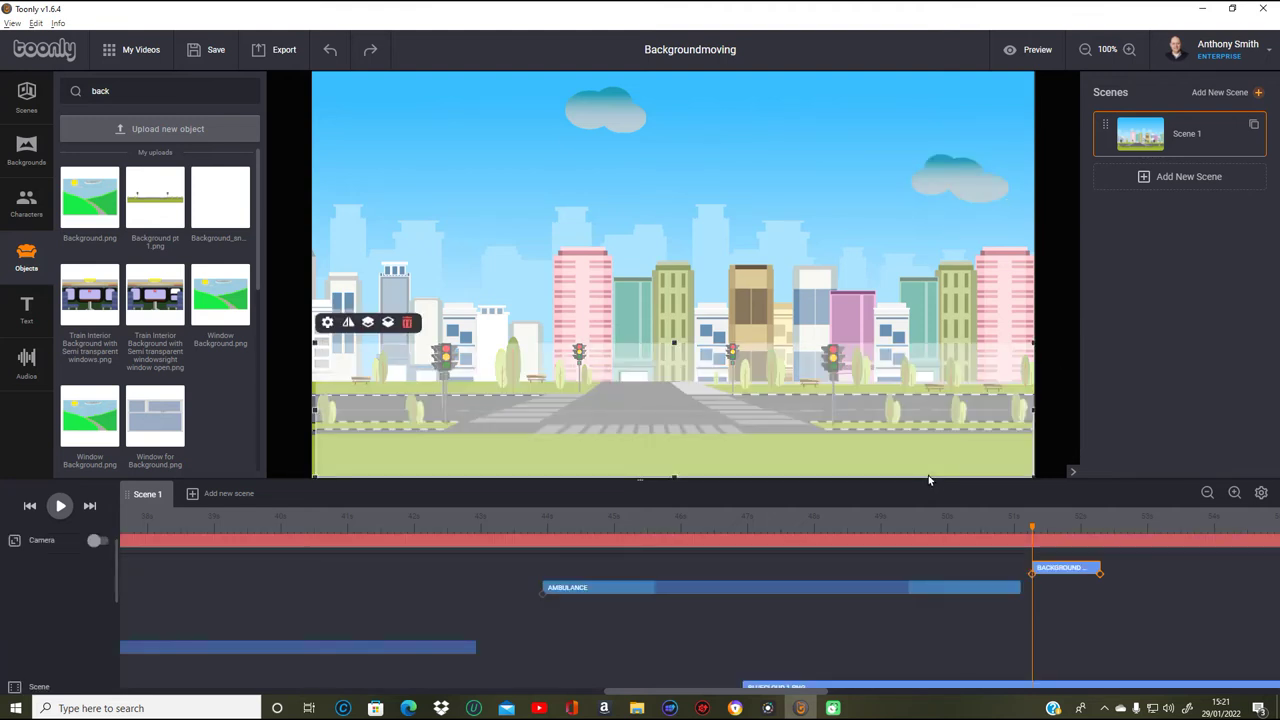
click(1068, 448)
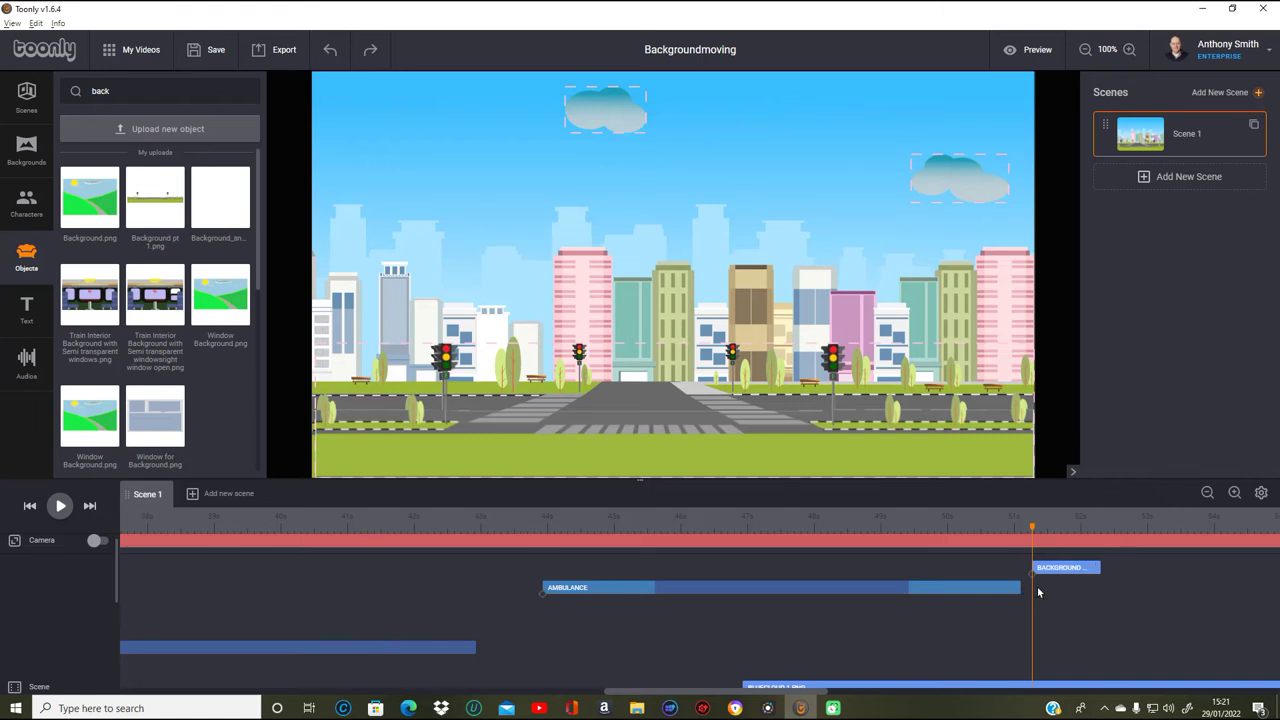
- Move the Background pt 1.png clip to start just before 54 s and extend its end to about 60 s
click(1082, 567)
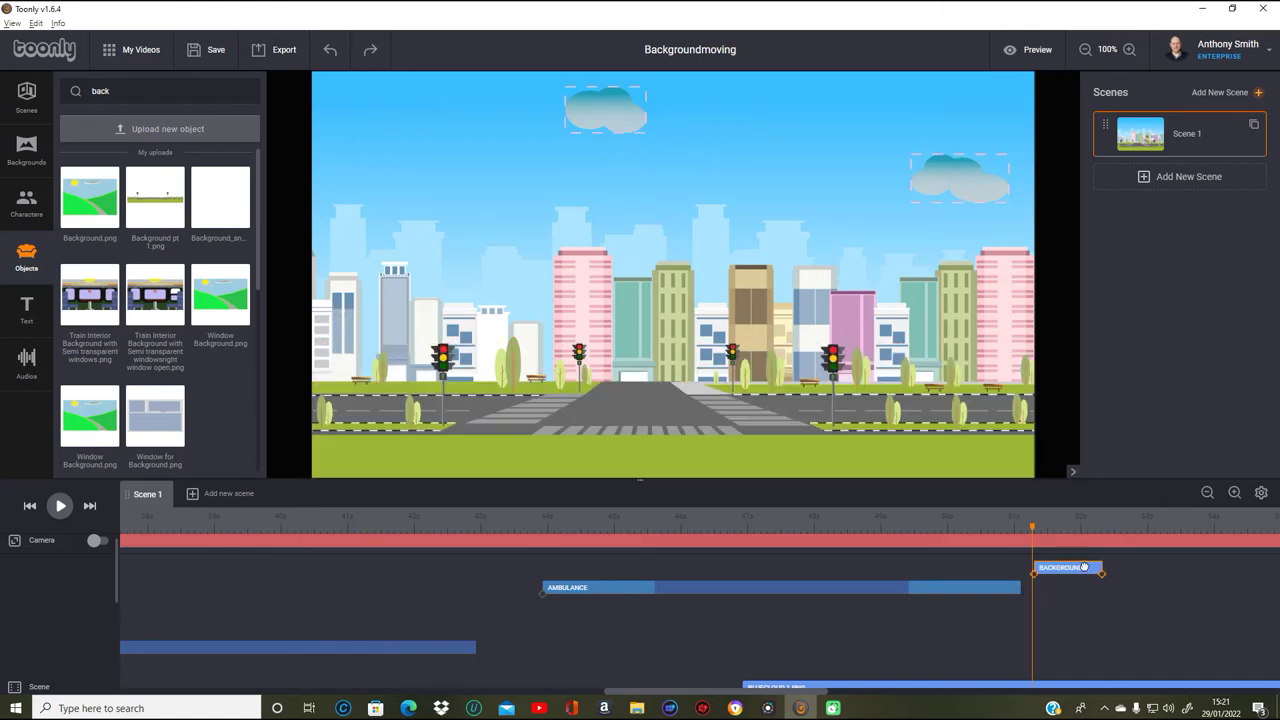
drag(1084, 567, 1243, 553)
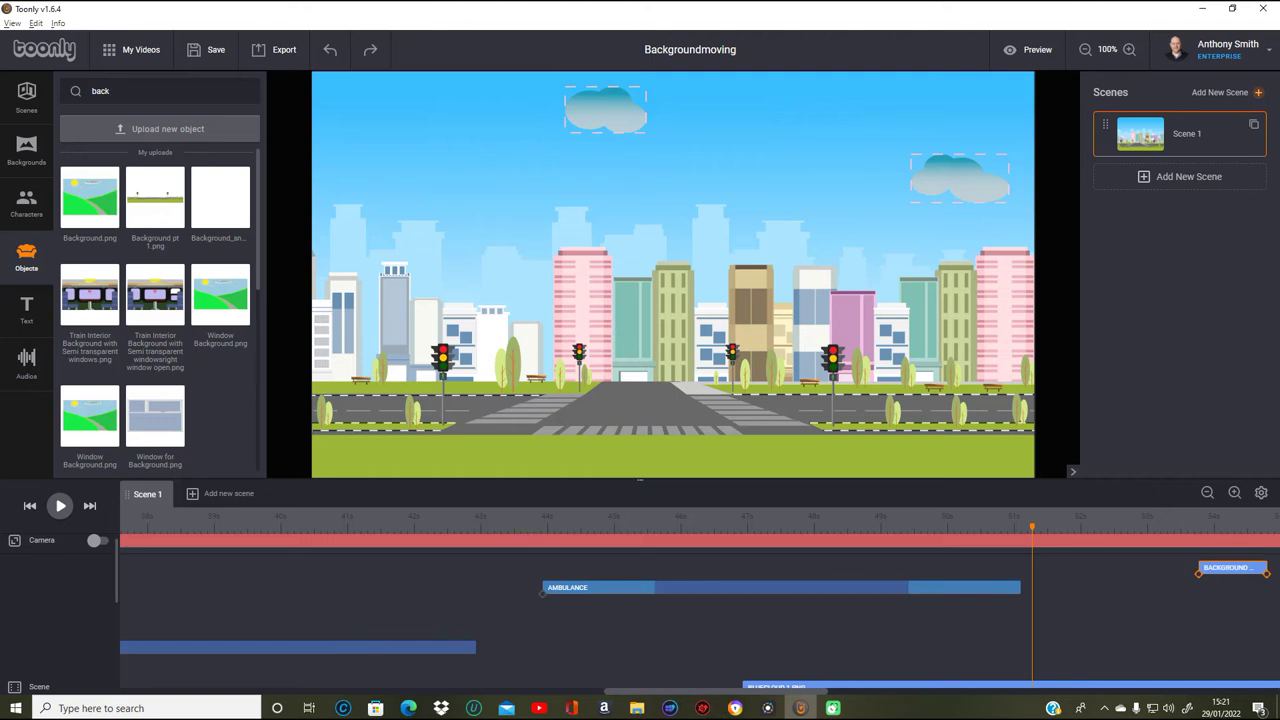
drag(703, 695, 846, 692)
drag(531, 573, 878, 574)
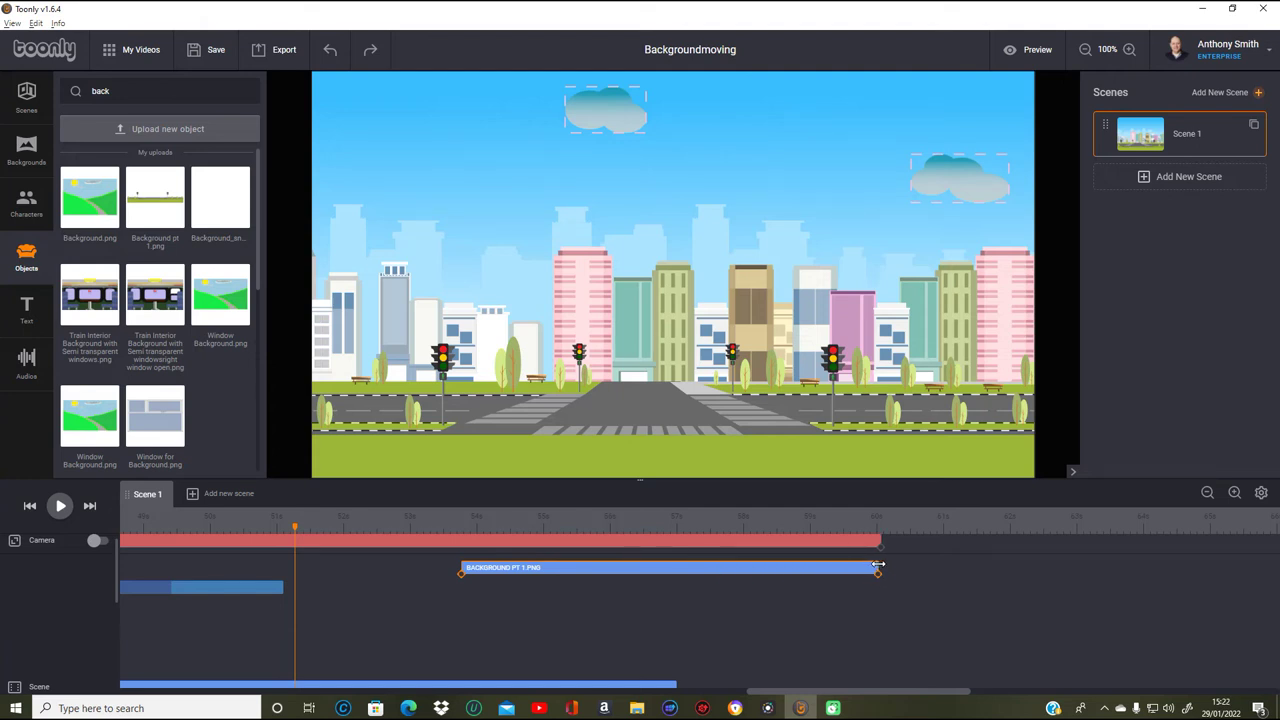
- Set both the in effect and the out effect of the Background pt 1.png clip to Instant
click(719, 569)
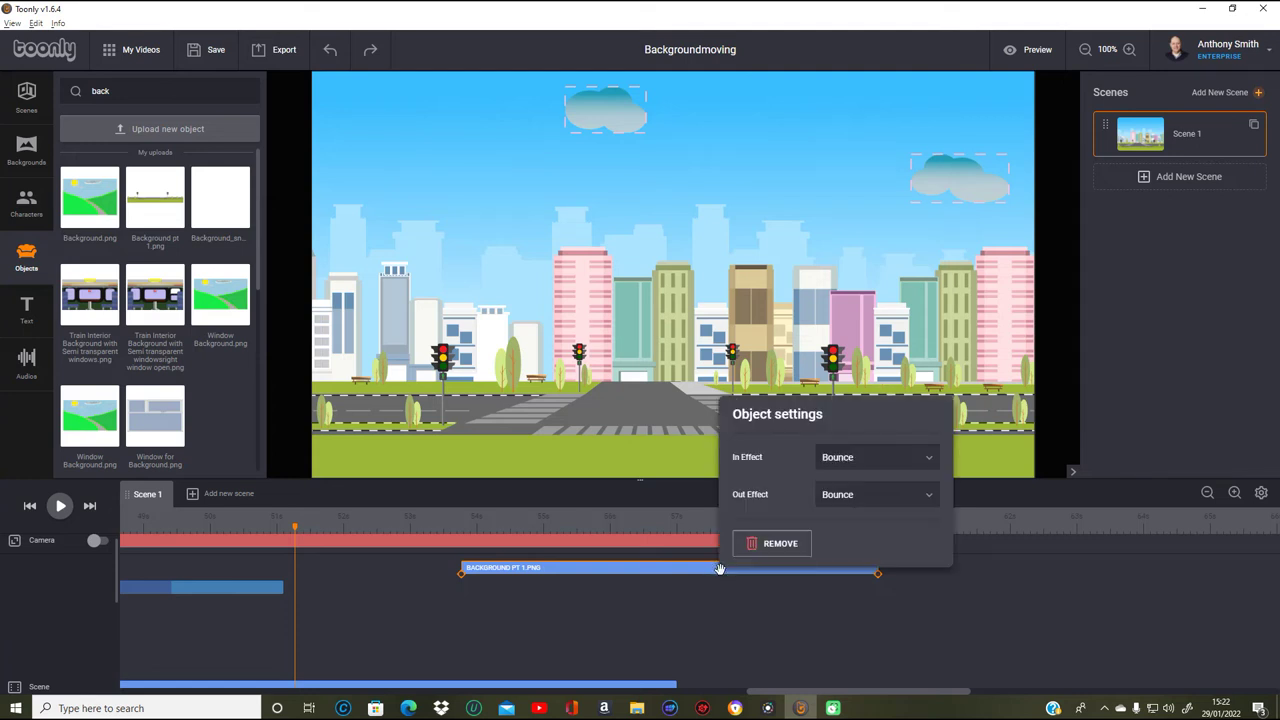
click(917, 459)
click(894, 485)
click(899, 505)
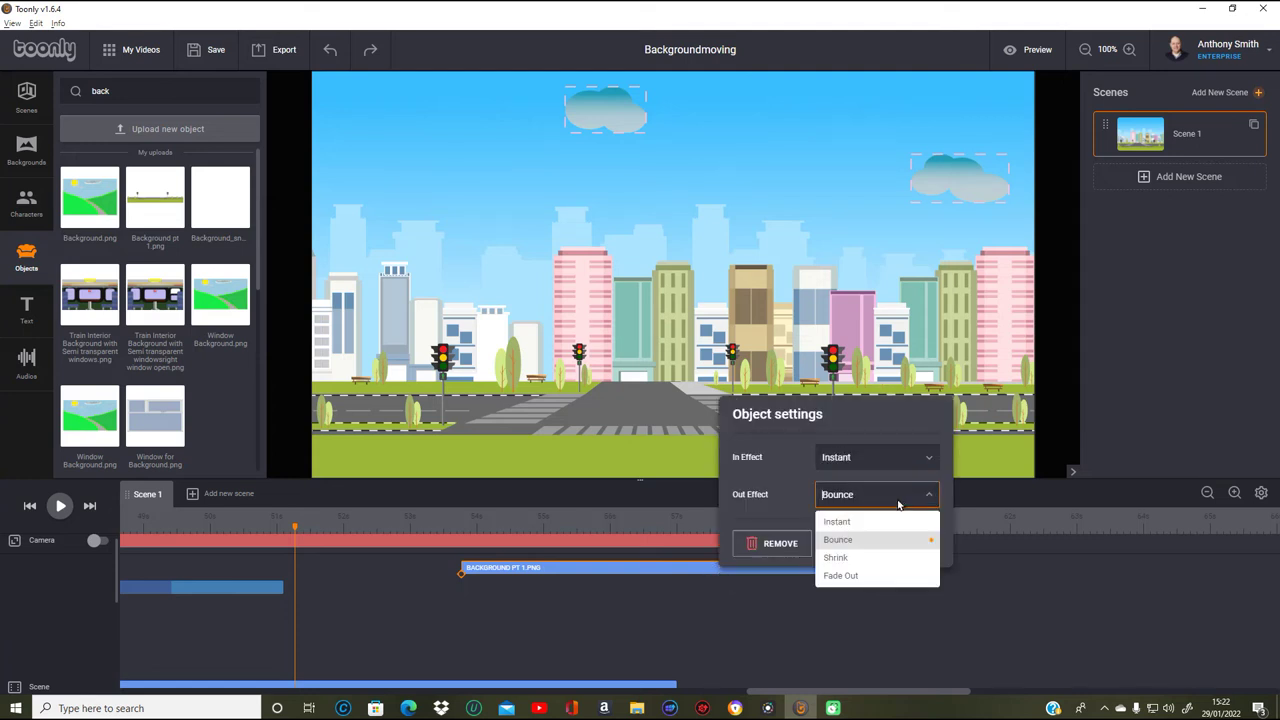
click(886, 524)
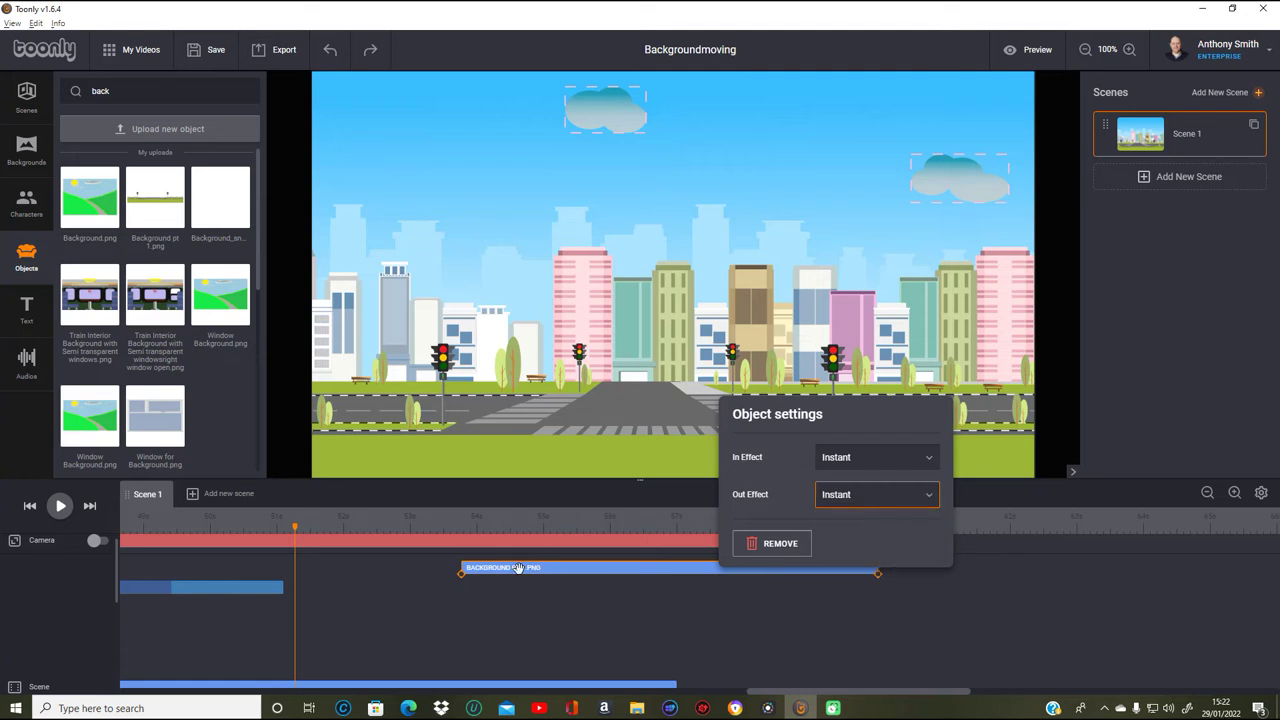
click(800, 617)
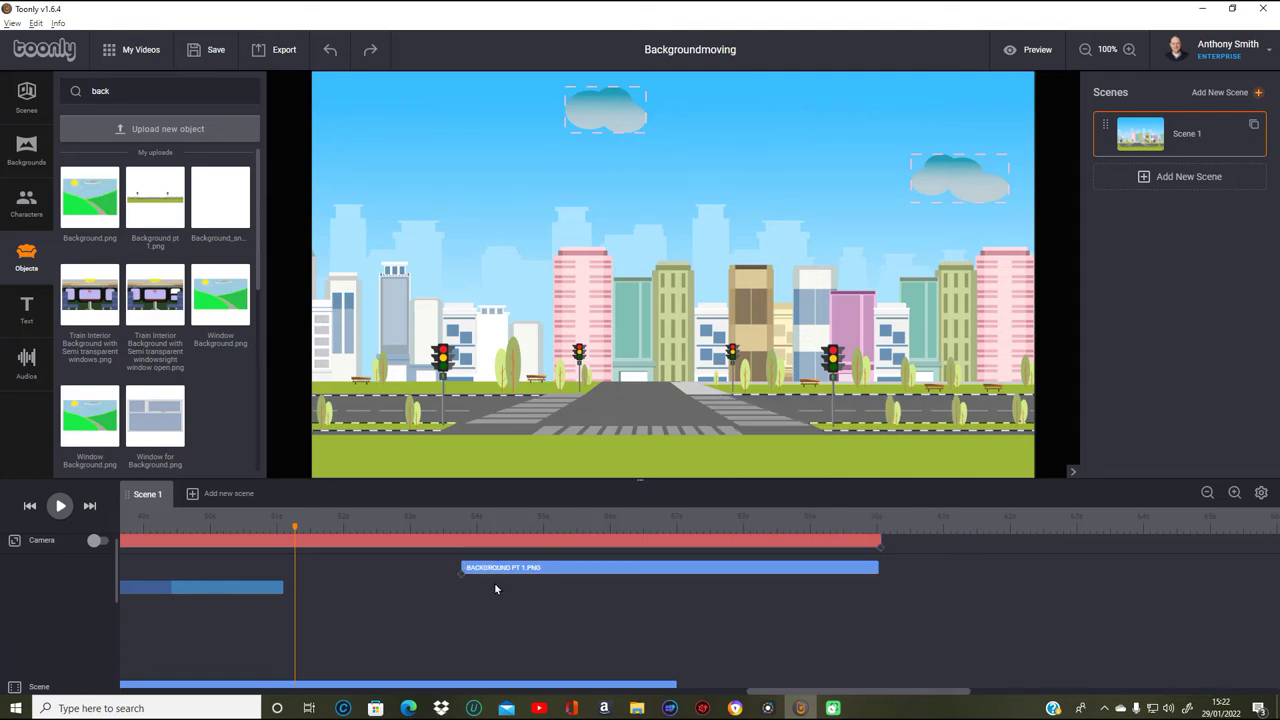
- Extend the start of the Background pt 1.png clip back to about 48.6 s
drag(461, 567, 30, 526)
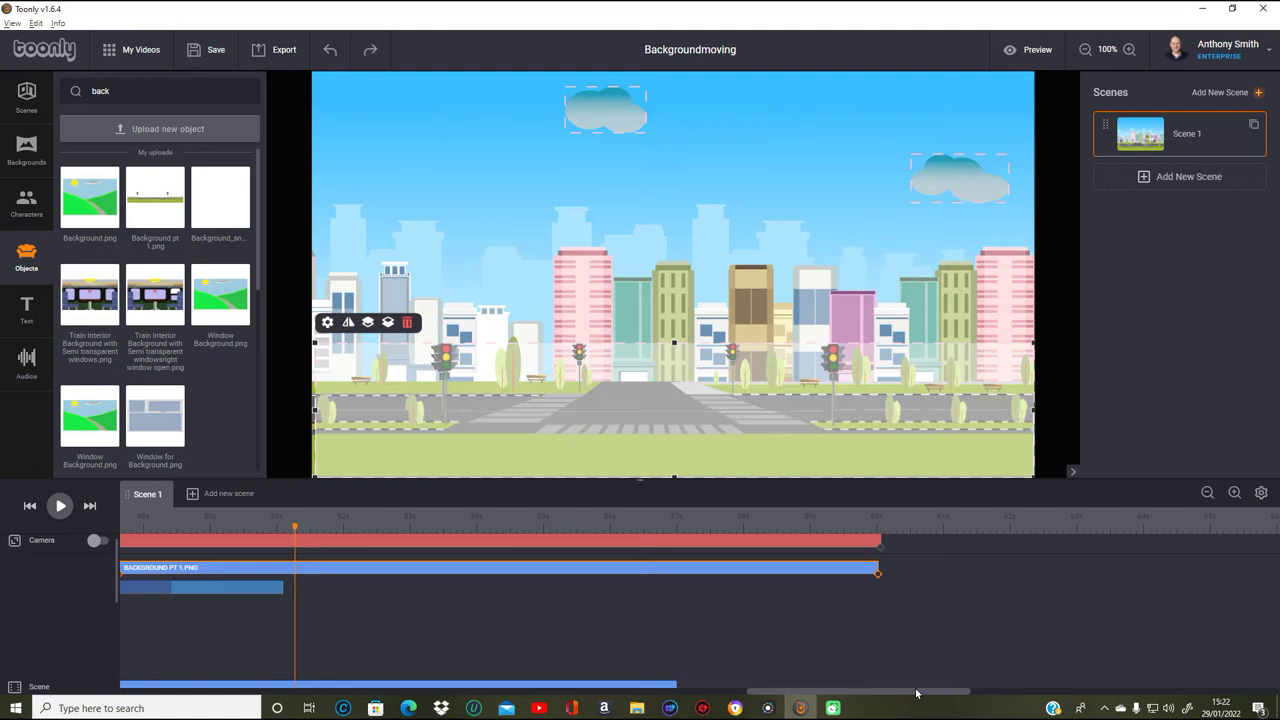
drag(916, 692, 752, 692)
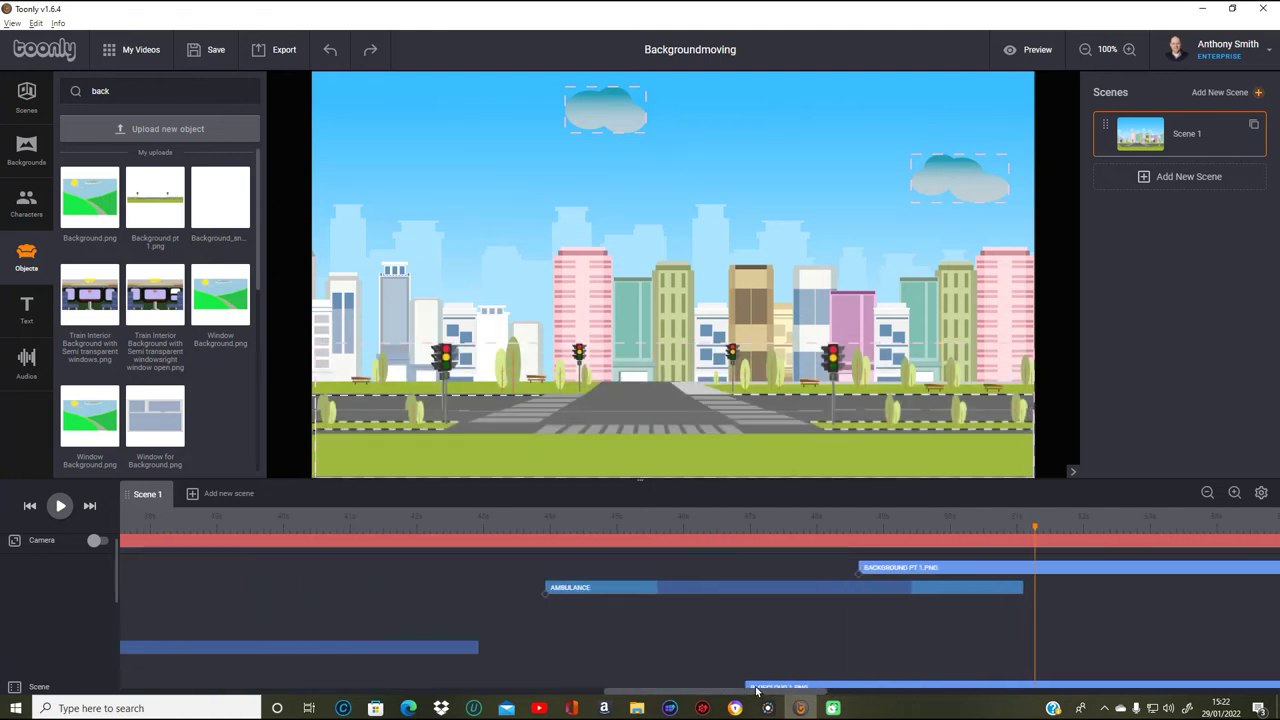
- With the playhead inside the ambulance clip, set both the in effect and the out effect of the ambulance to Instant
click(700, 586)
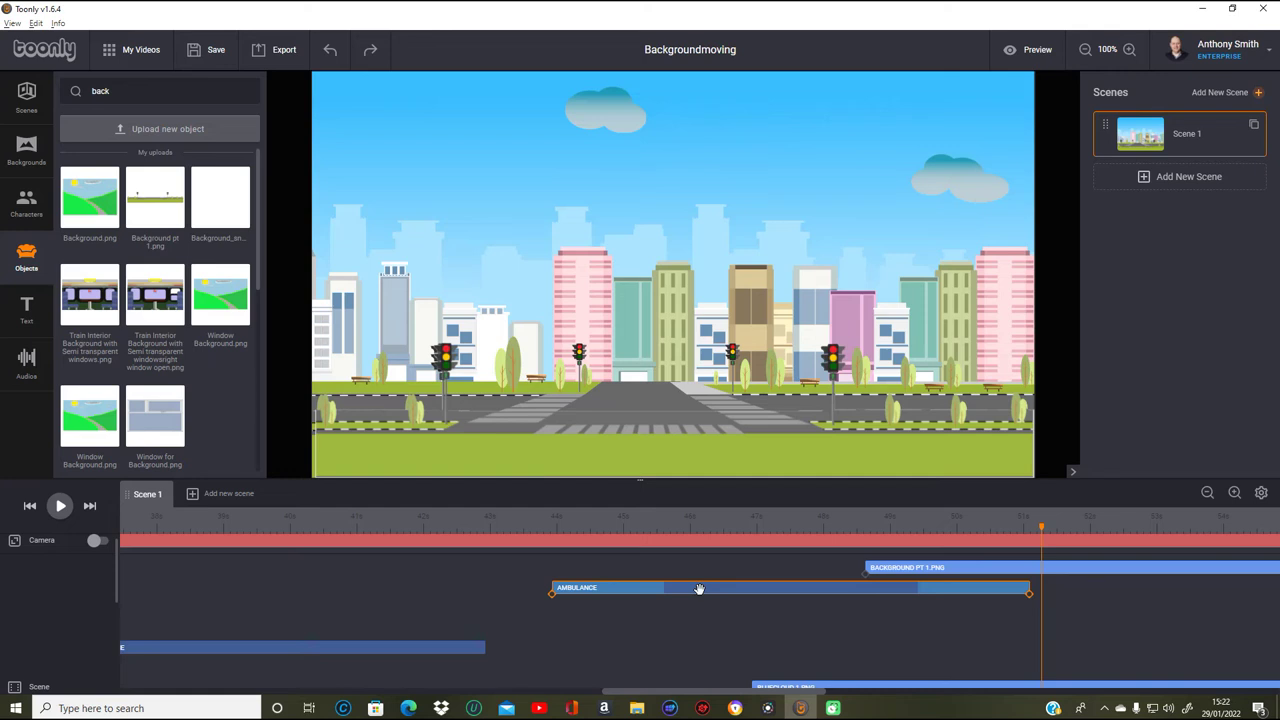
click(746, 521)
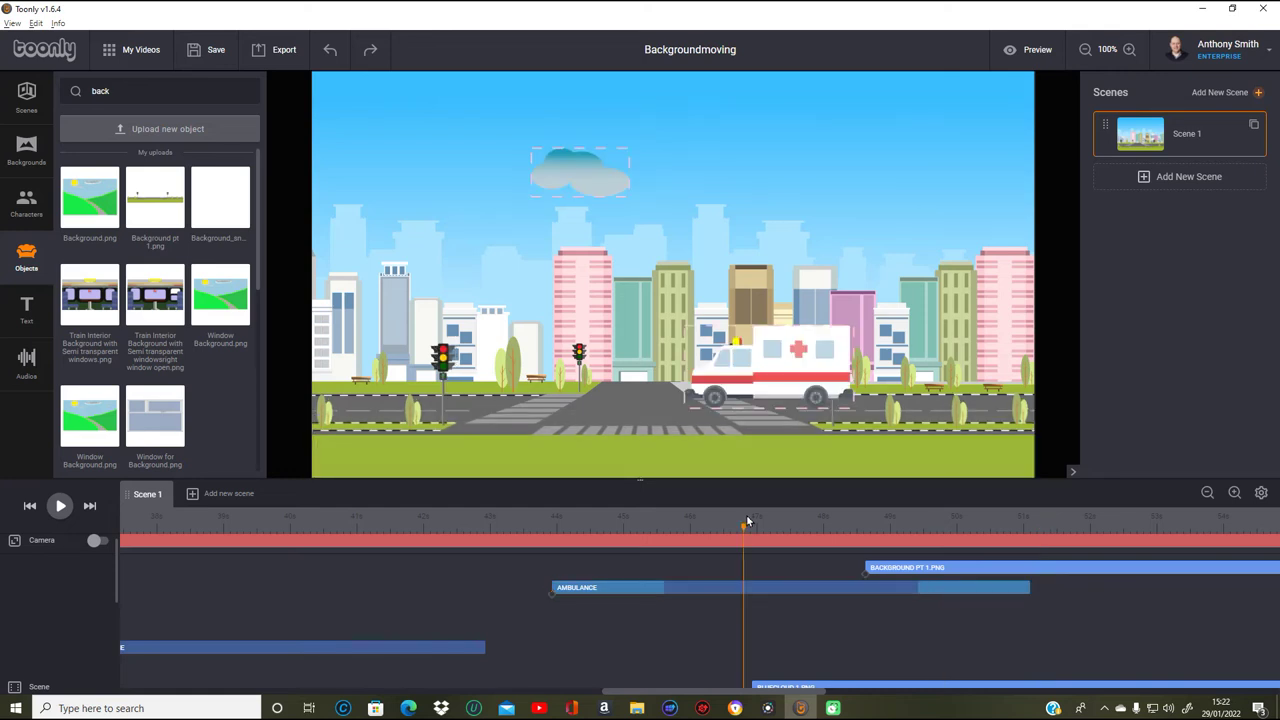
click(767, 357)
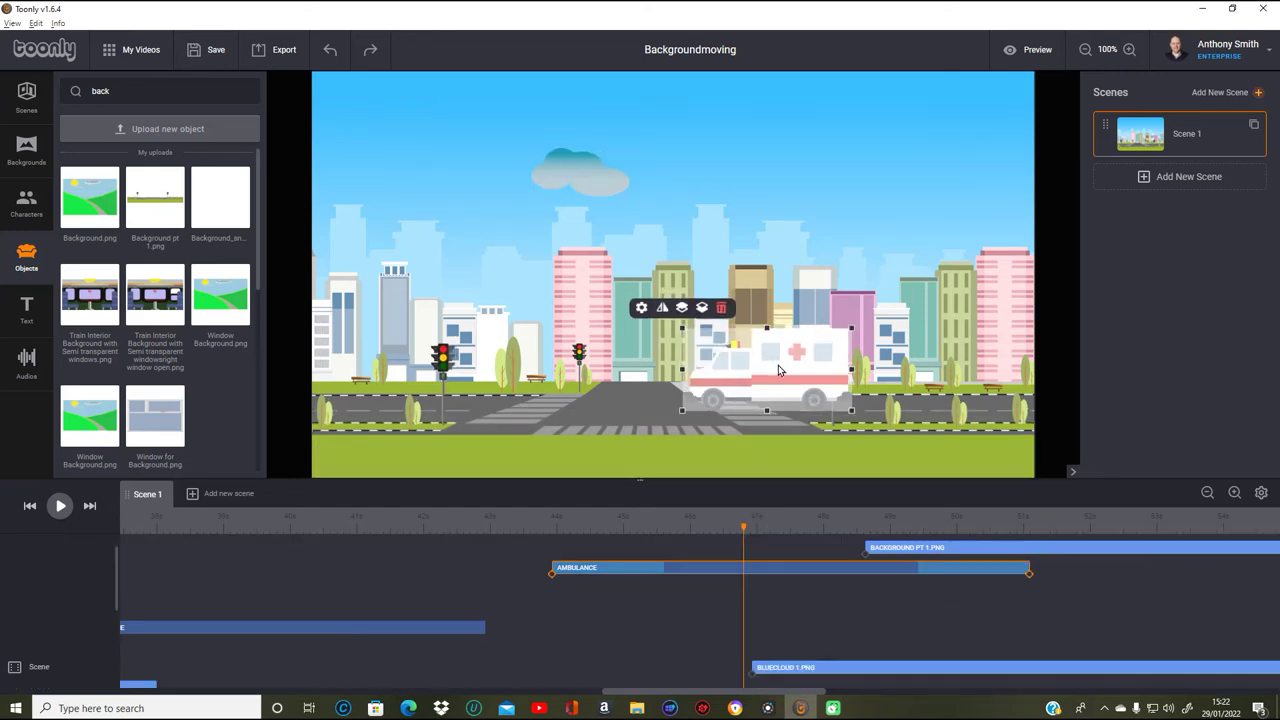
click(642, 303)
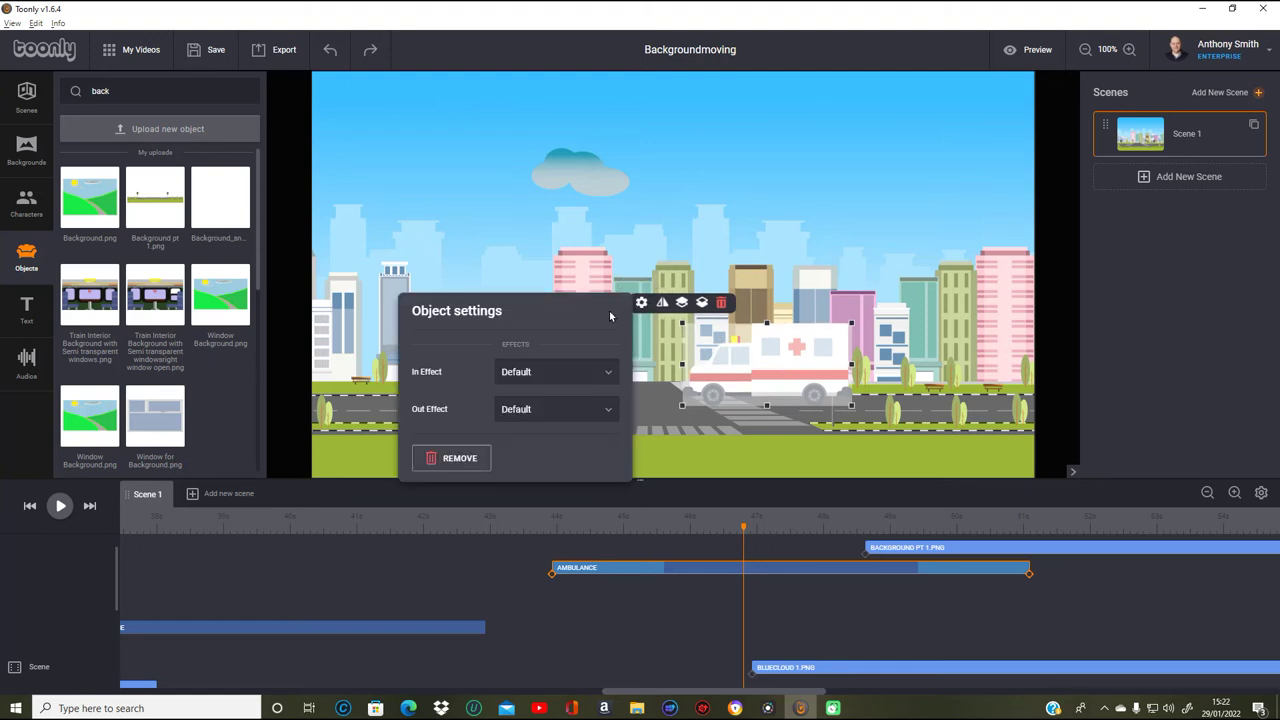
click(609, 373)
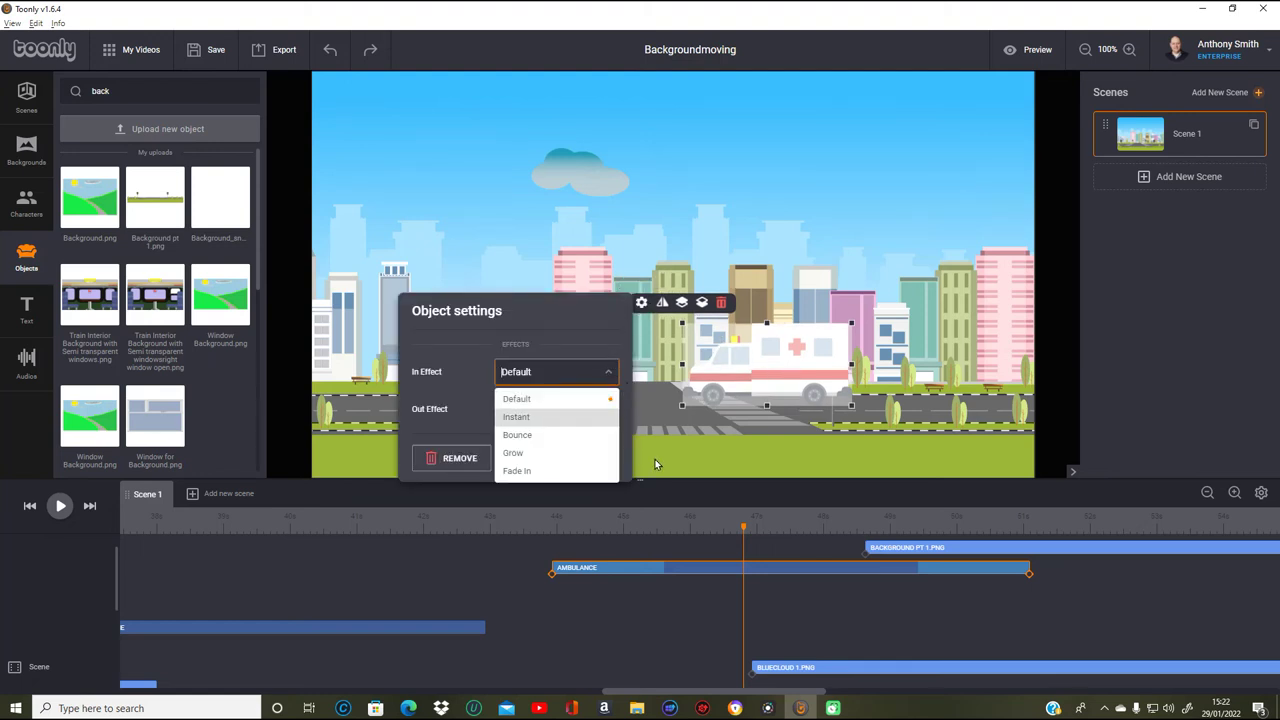
click(580, 417)
click(590, 404)
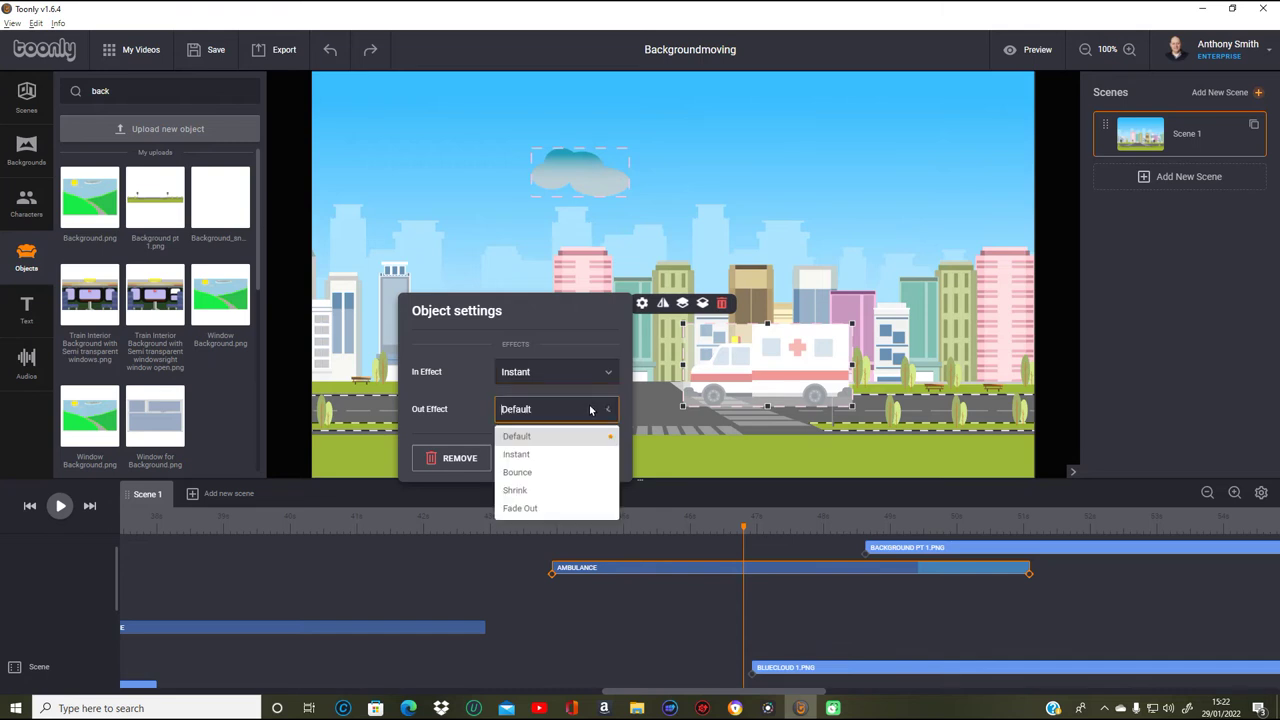
click(561, 456)
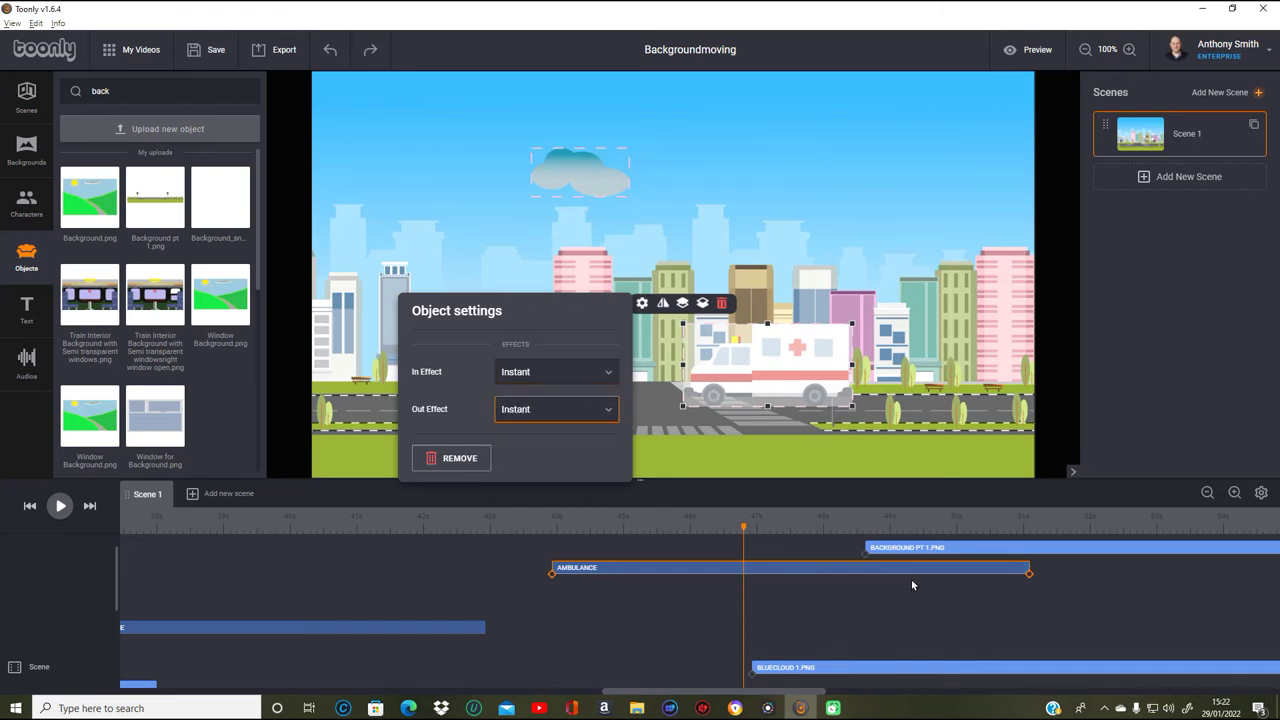
- Extend the start of the Background pt 1.png clip all the way back to the beginning of the scene at 0 s
click(877, 549)
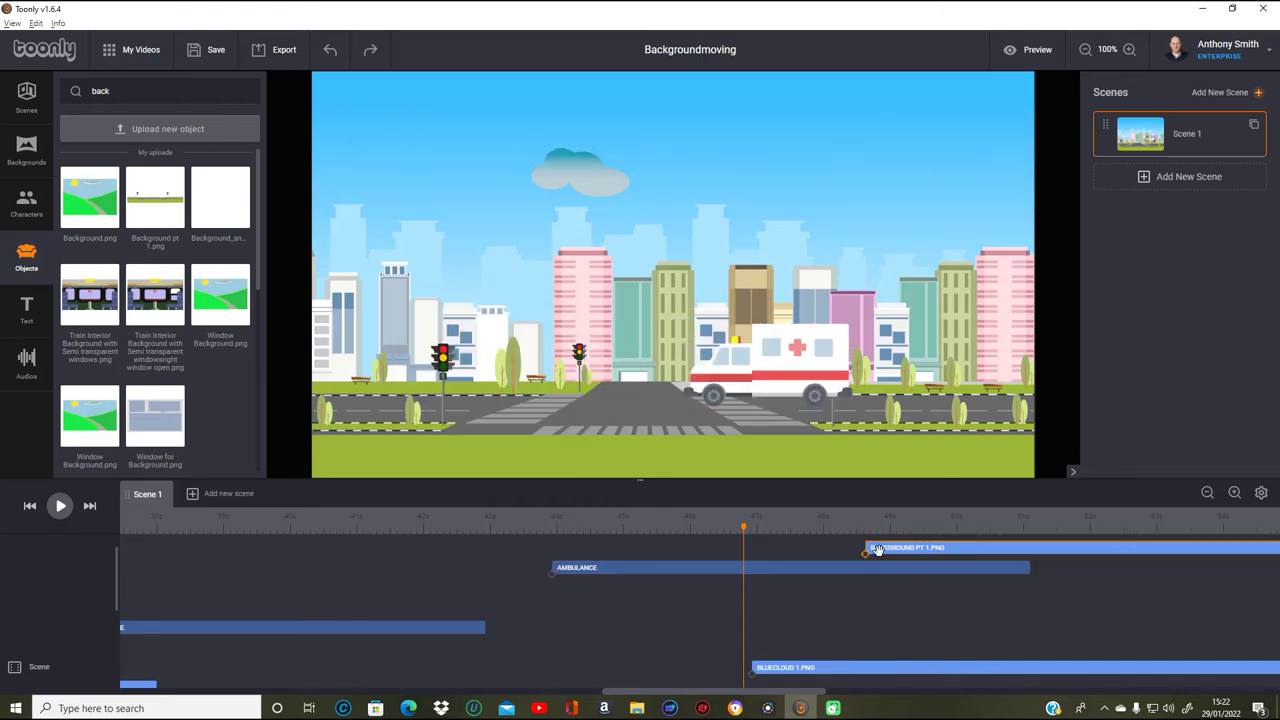
drag(870, 549, 386, 536)
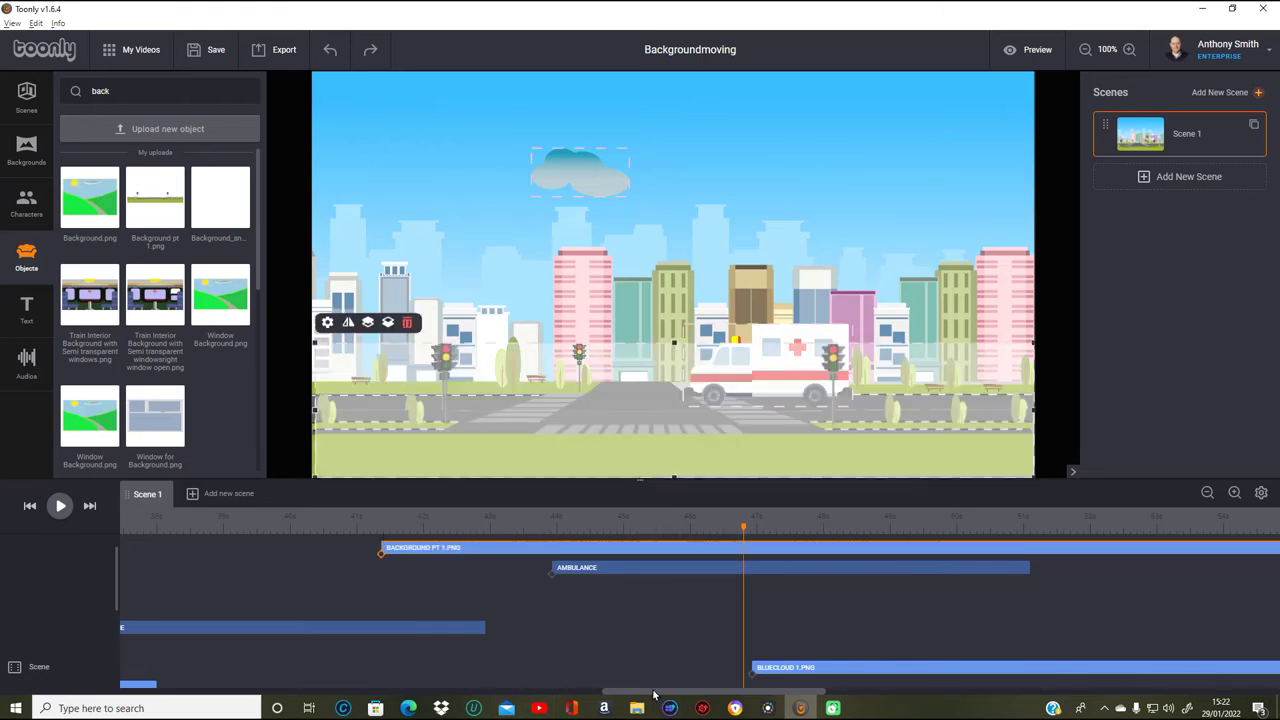
drag(668, 694, 518, 693)
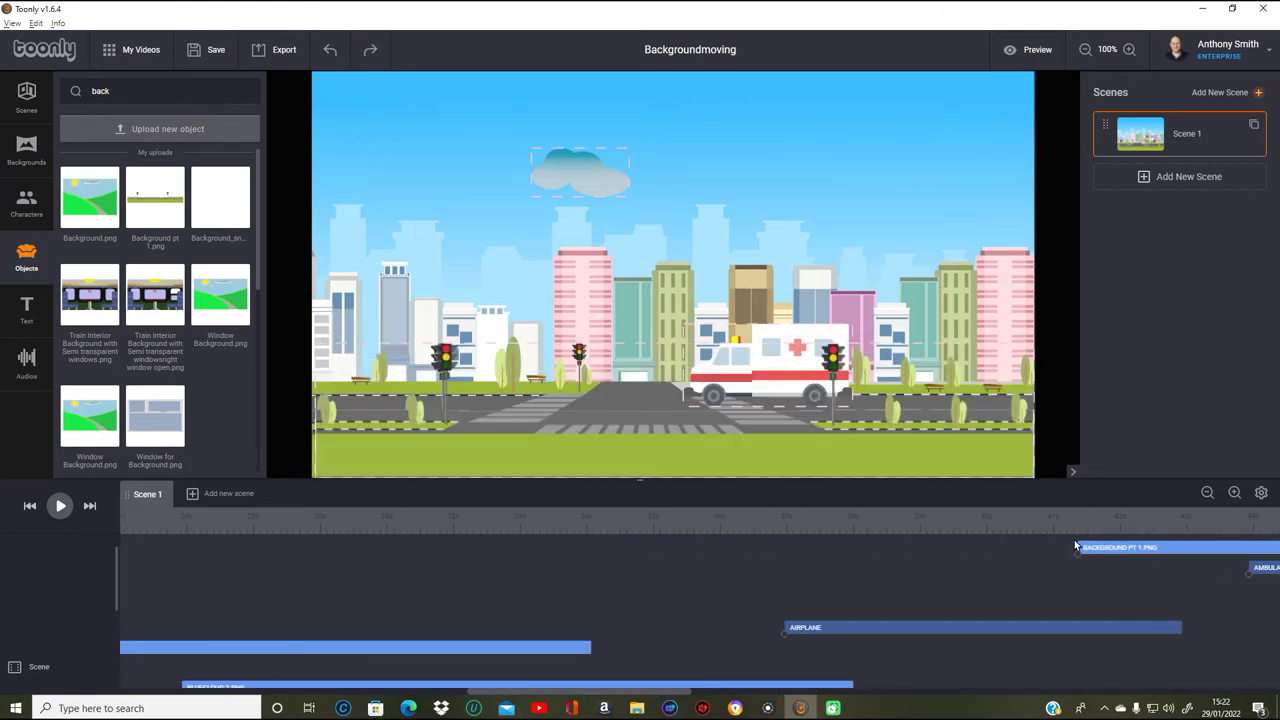
drag(1076, 546, 122, 535)
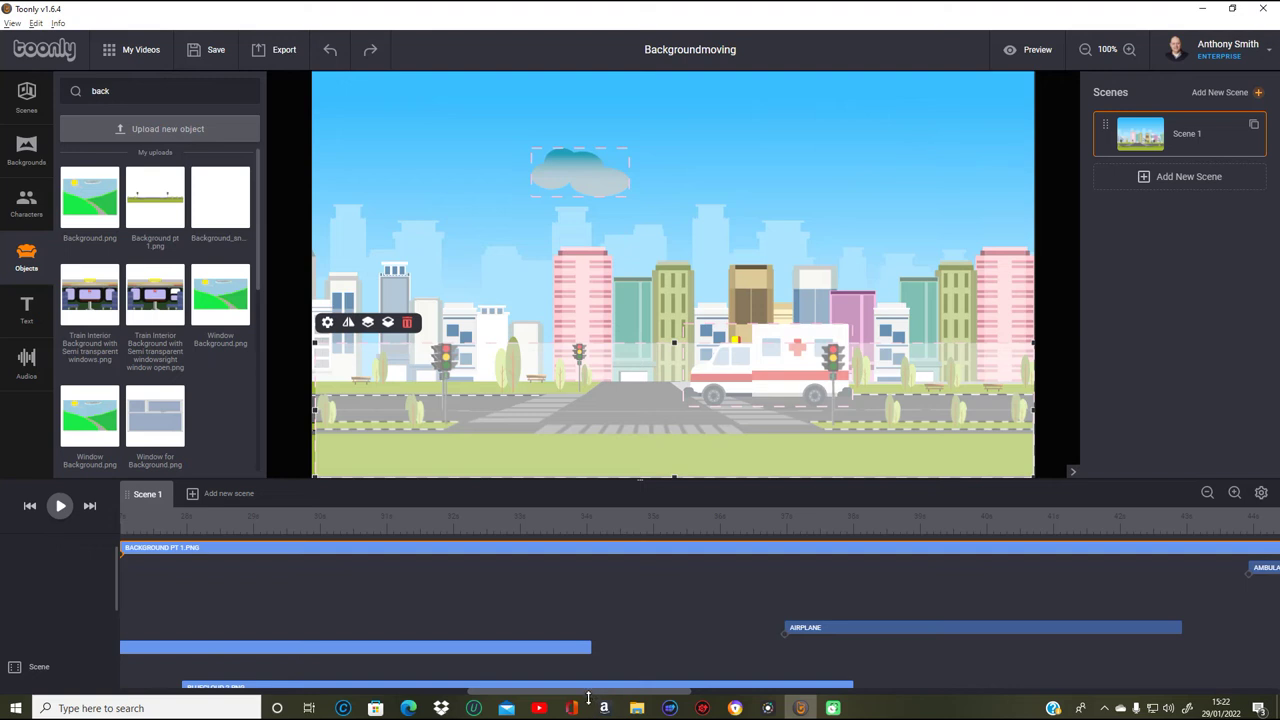
drag(560, 697, 382, 686)
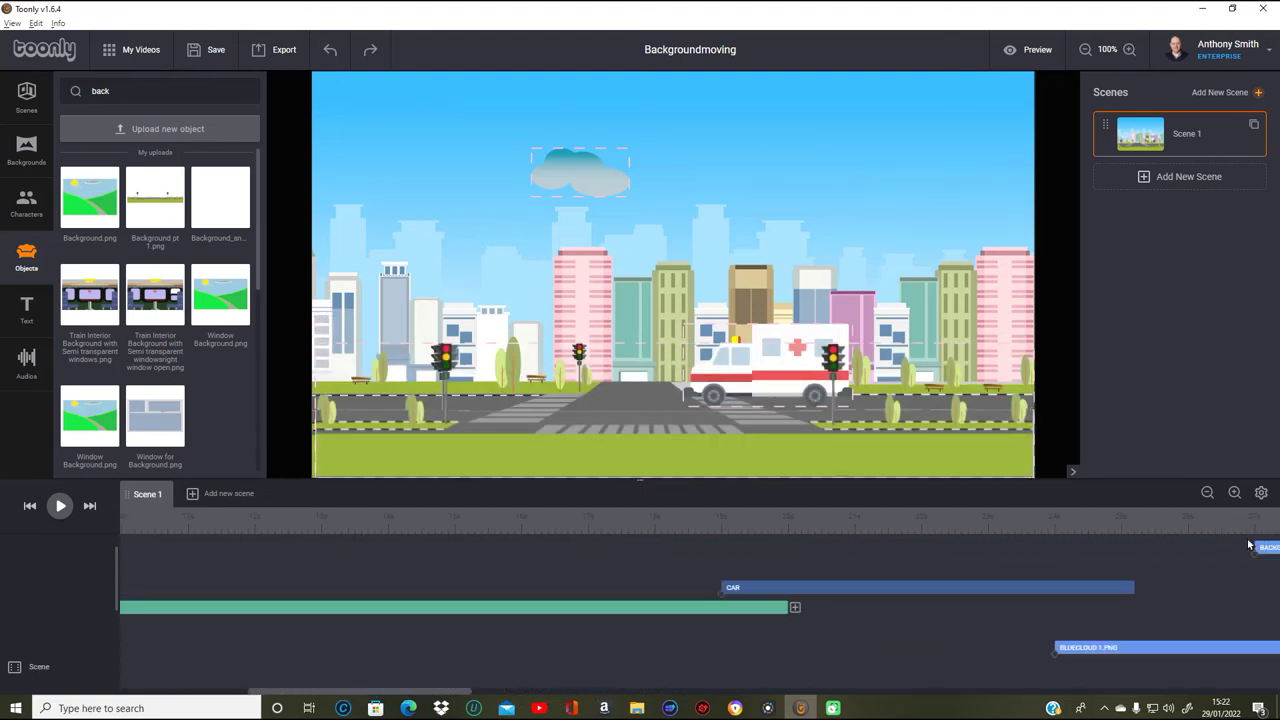
drag(1258, 547, 5, 541)
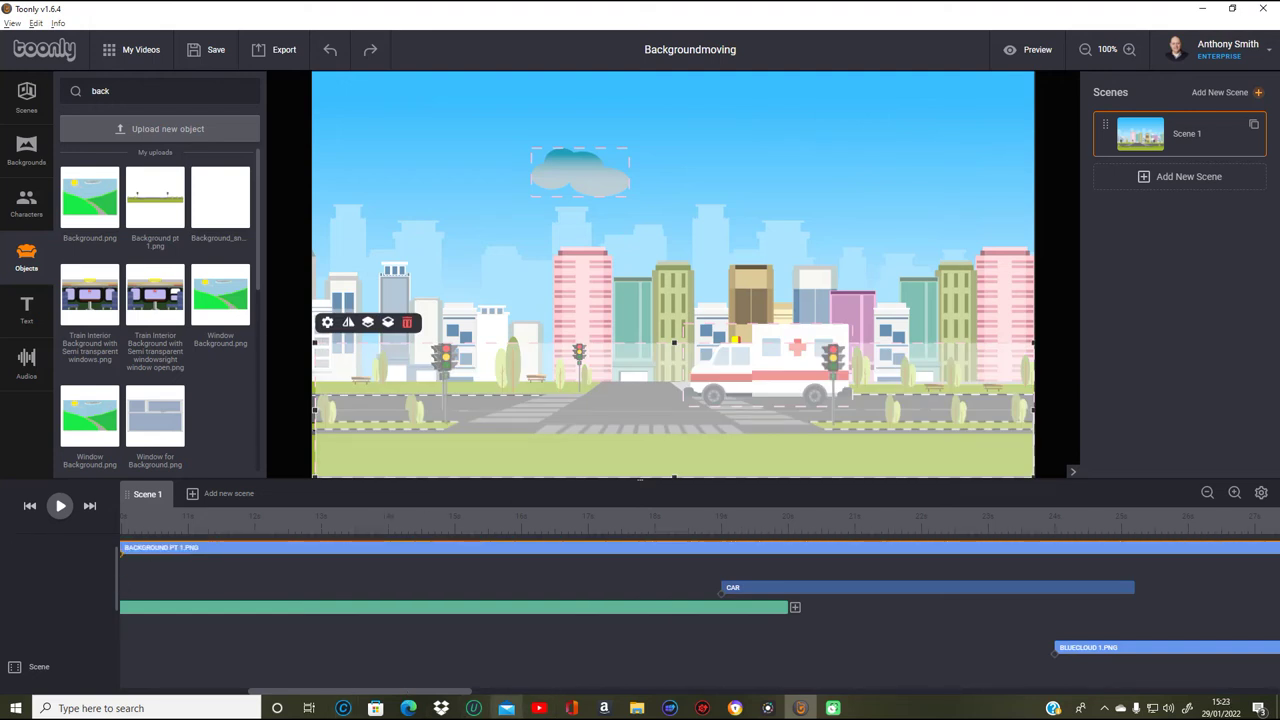
drag(444, 697, 243, 680)
drag(784, 546, 93, 527)
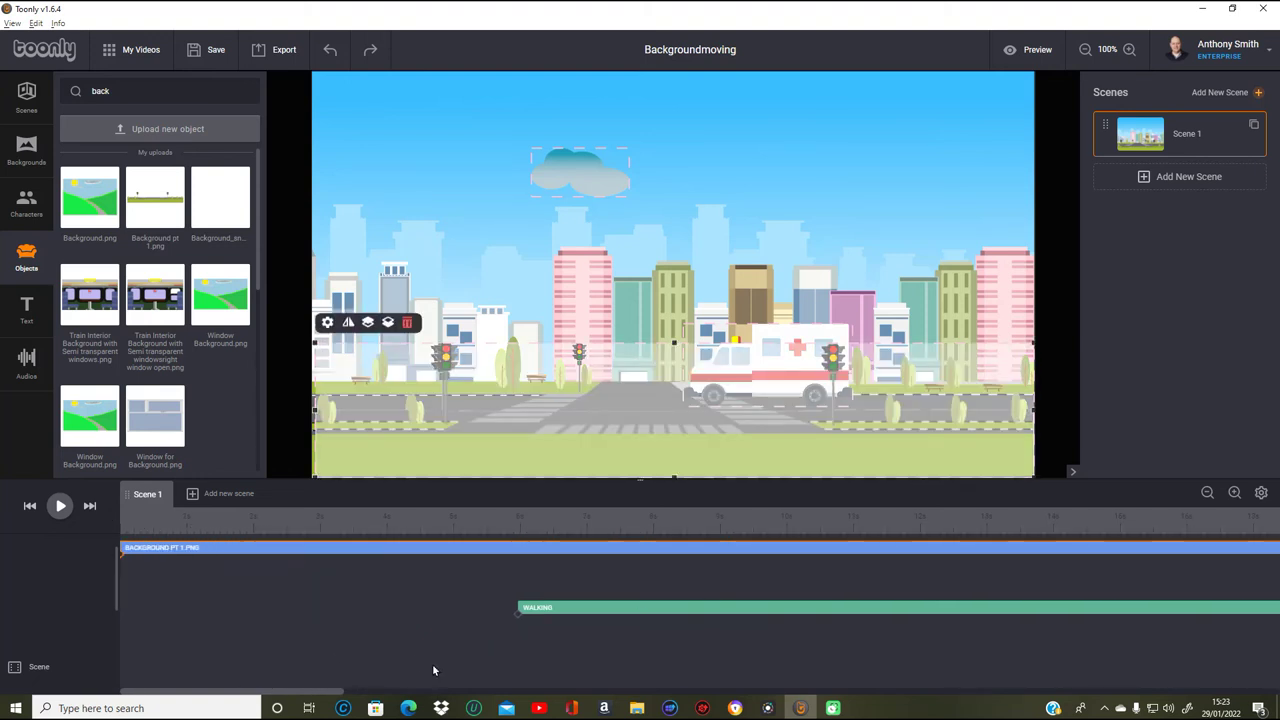
- With the playhead at about 9 s, send Background pt 1.png three layers toward the background, behind the walking businessman
click(677, 611)
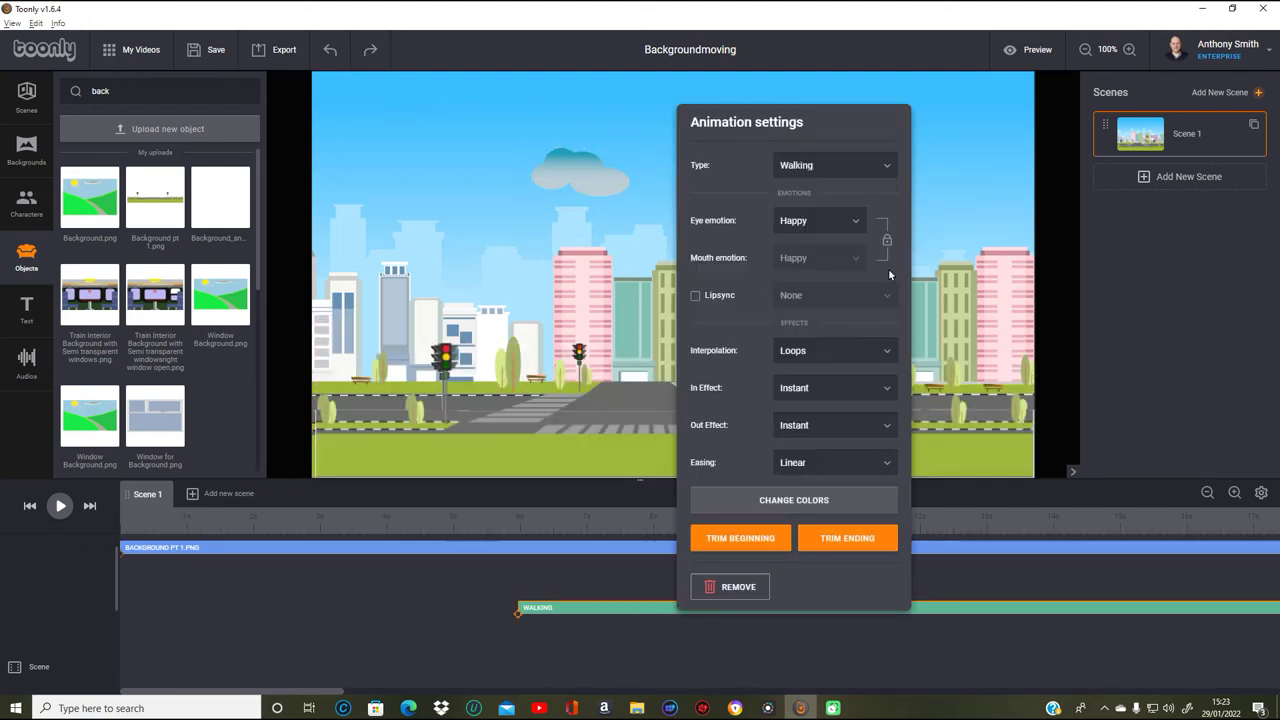
click(603, 520)
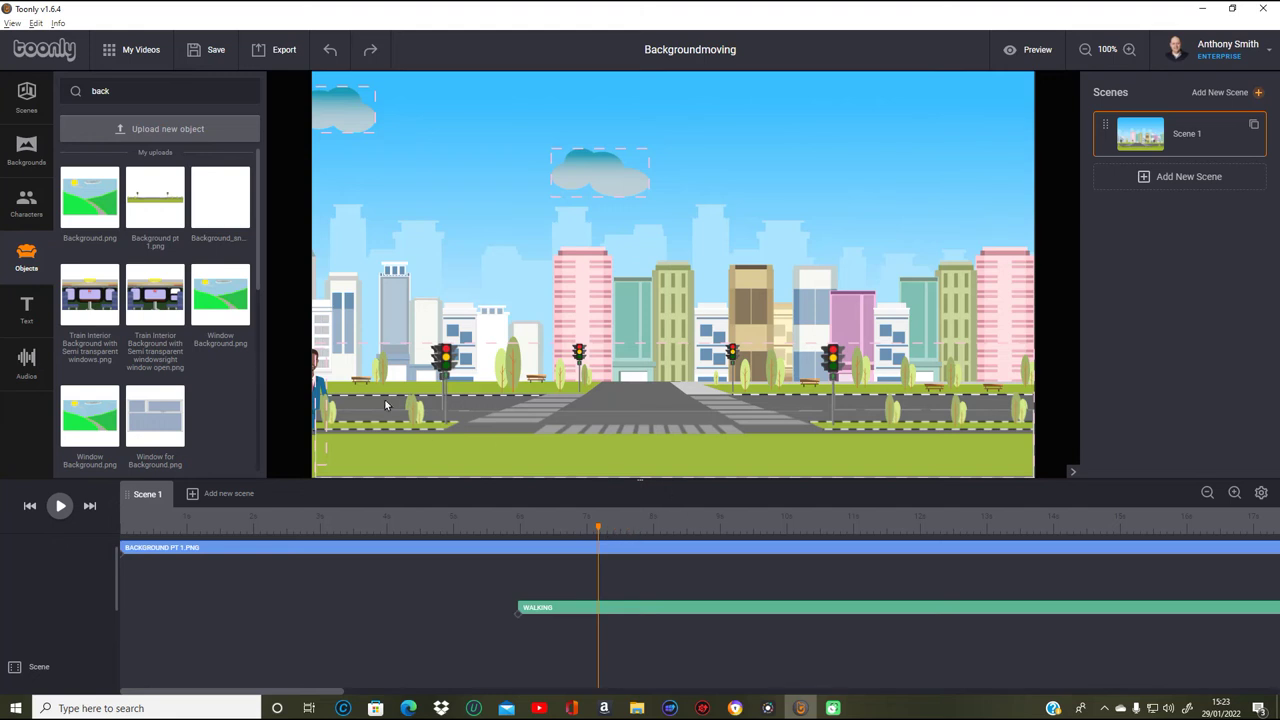
click(720, 522)
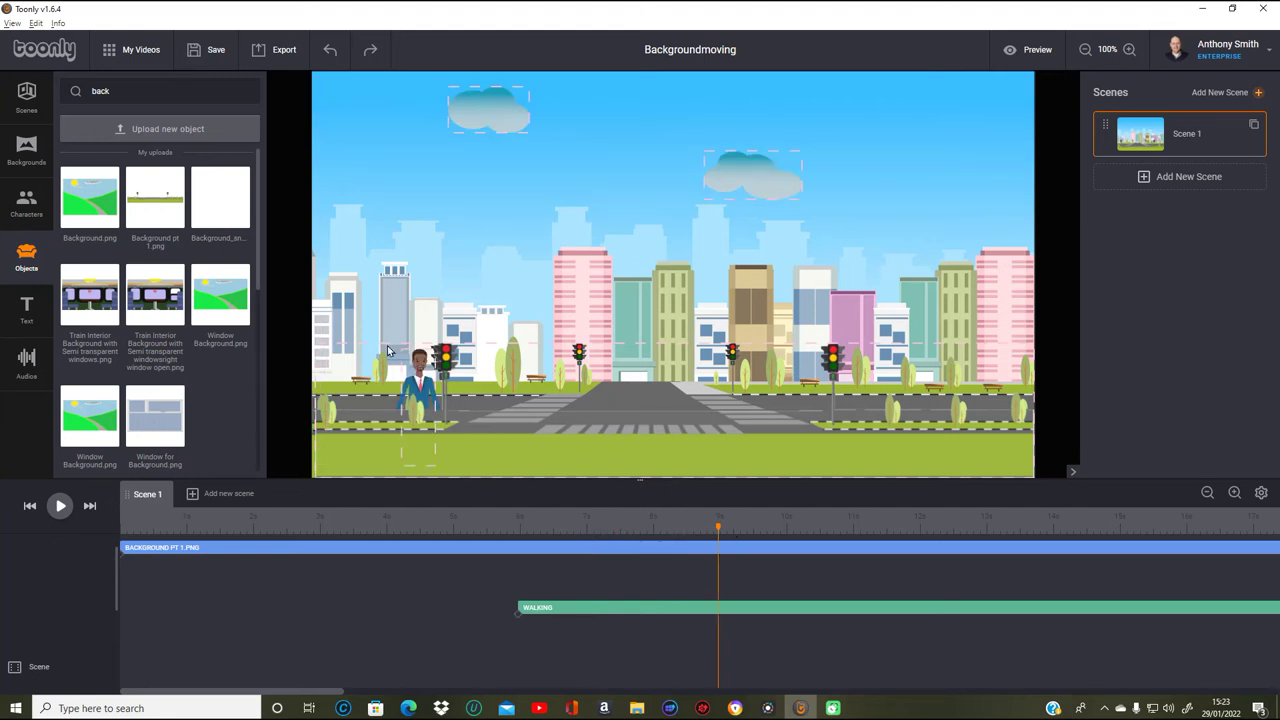
double_click(440, 402)
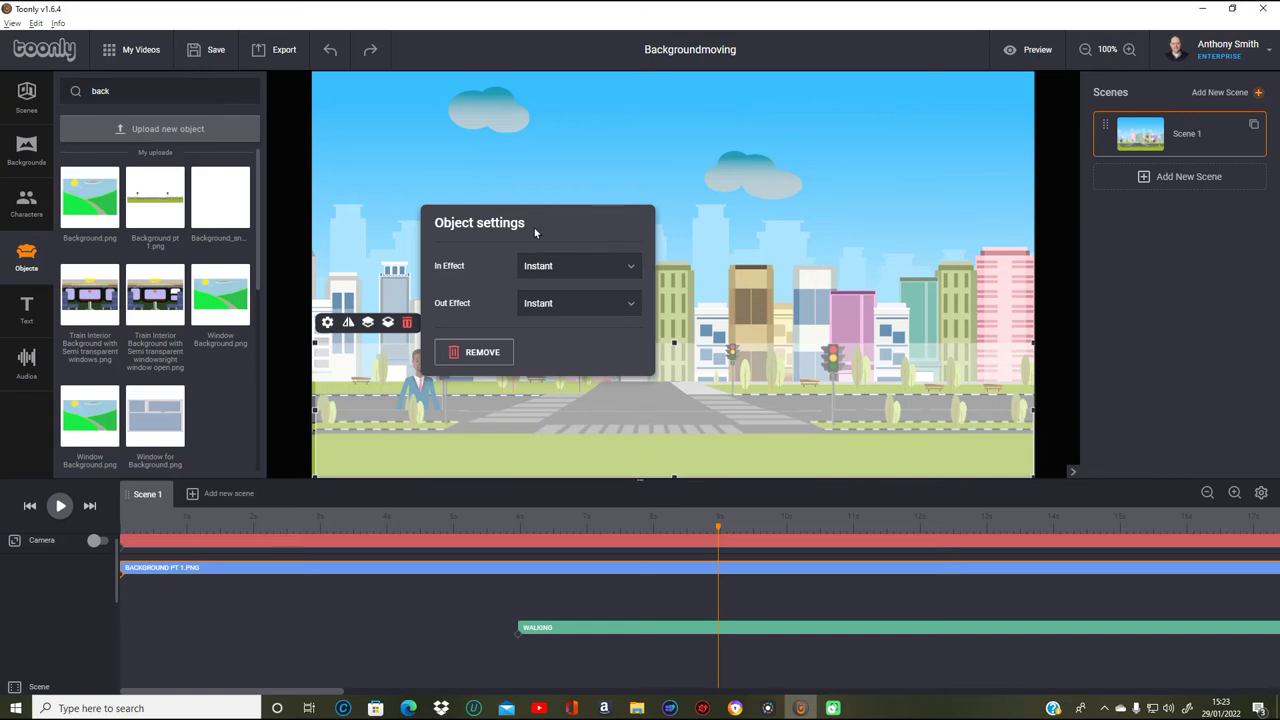
click(361, 271)
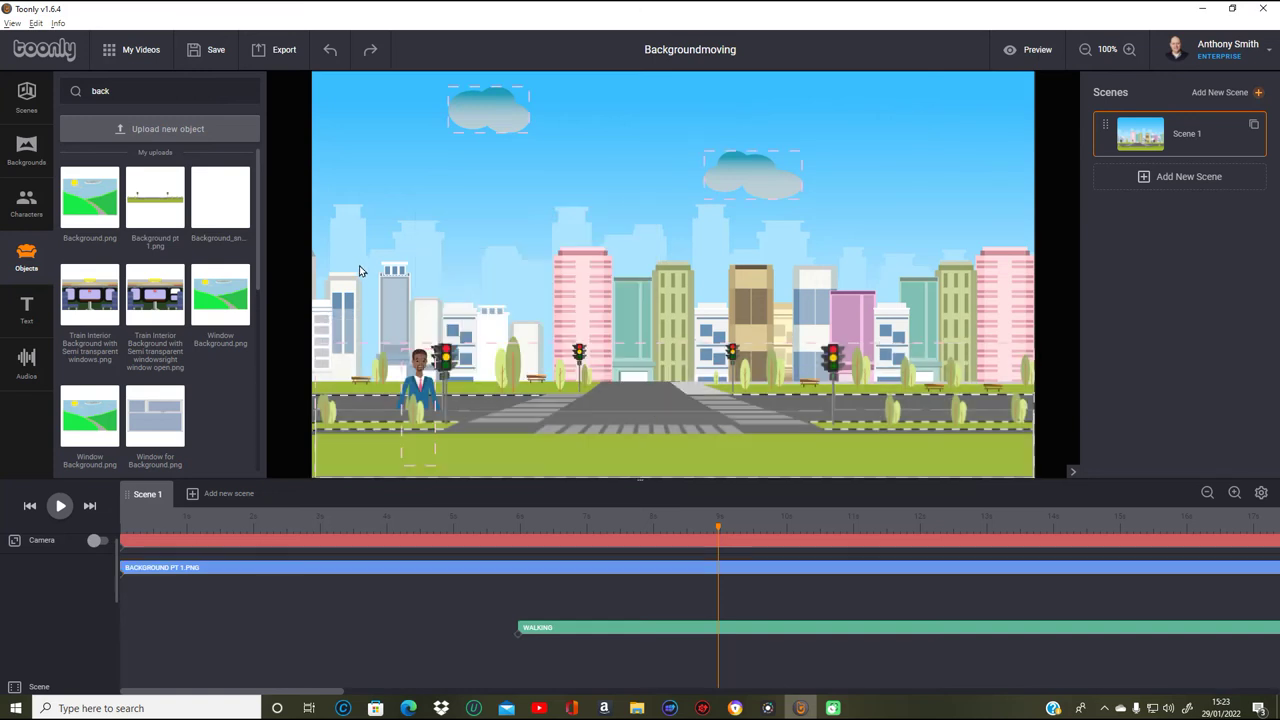
click(423, 370)
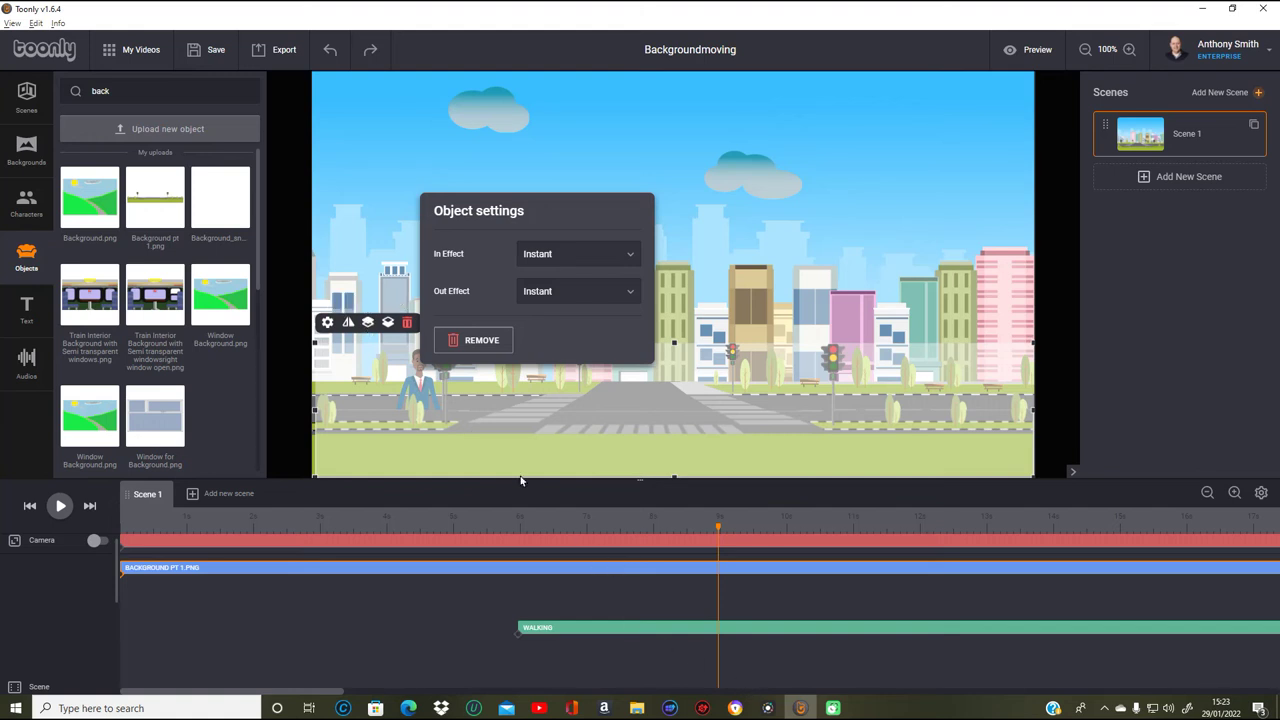
click(389, 324)
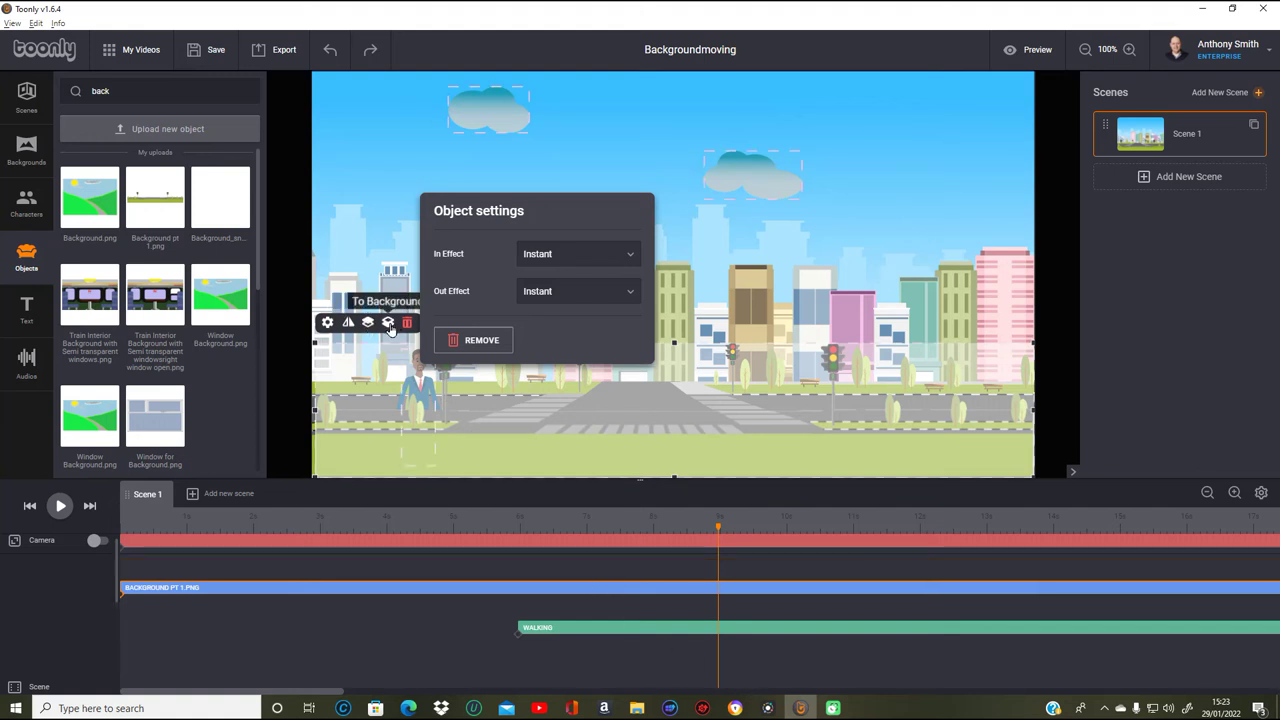
click(389, 324)
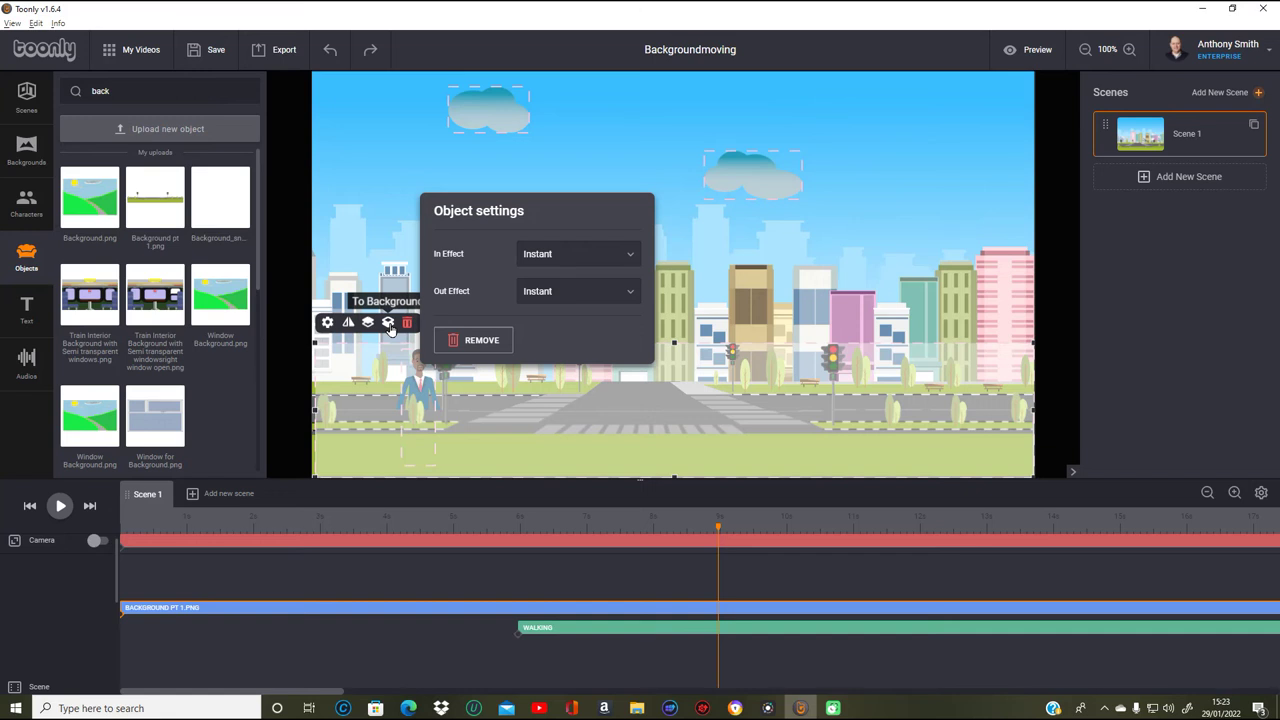
click(389, 324)
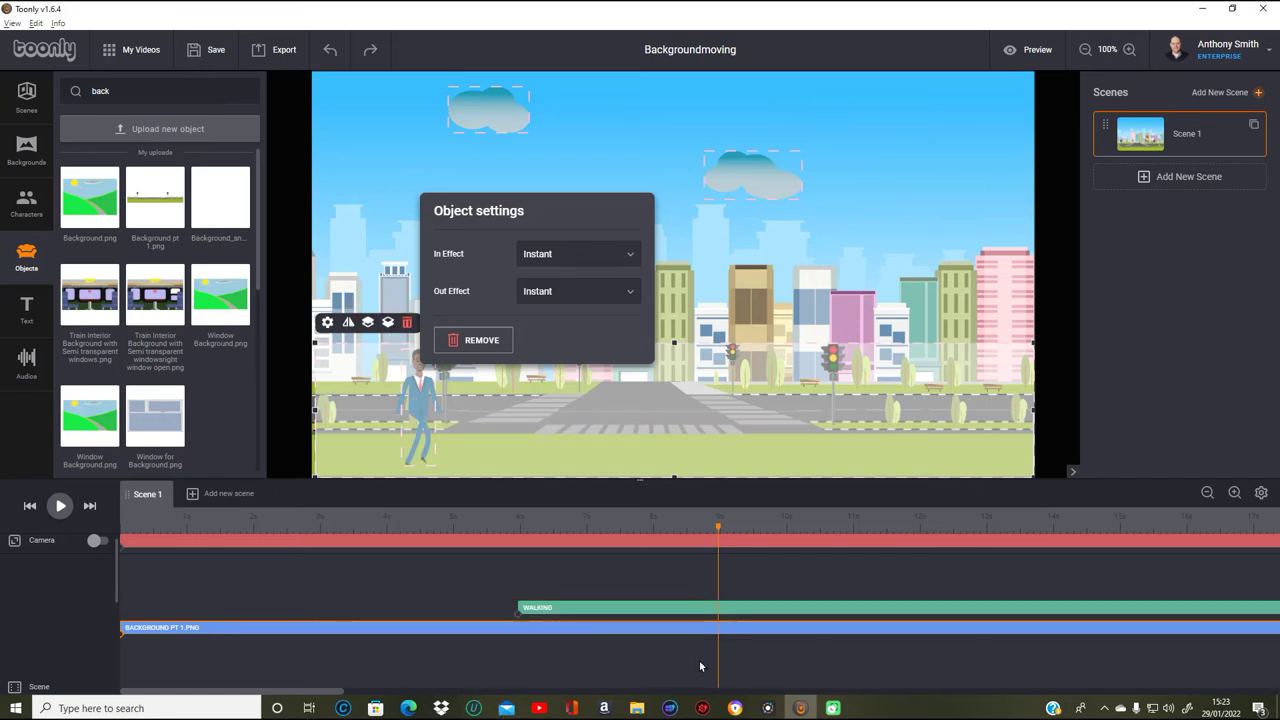
- With the playhead at about 22 s, send the car two layers toward the background, below the Background pt 1.png clip
drag(325, 693, 599, 685)
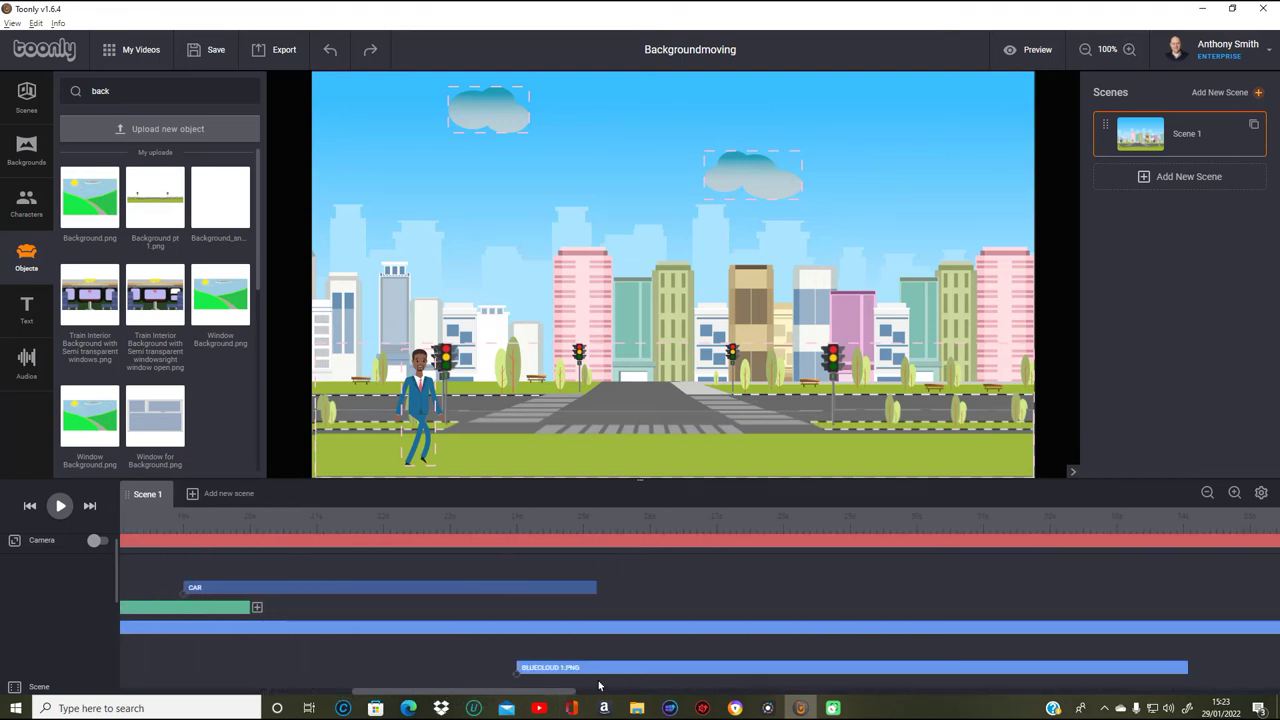
click(548, 588)
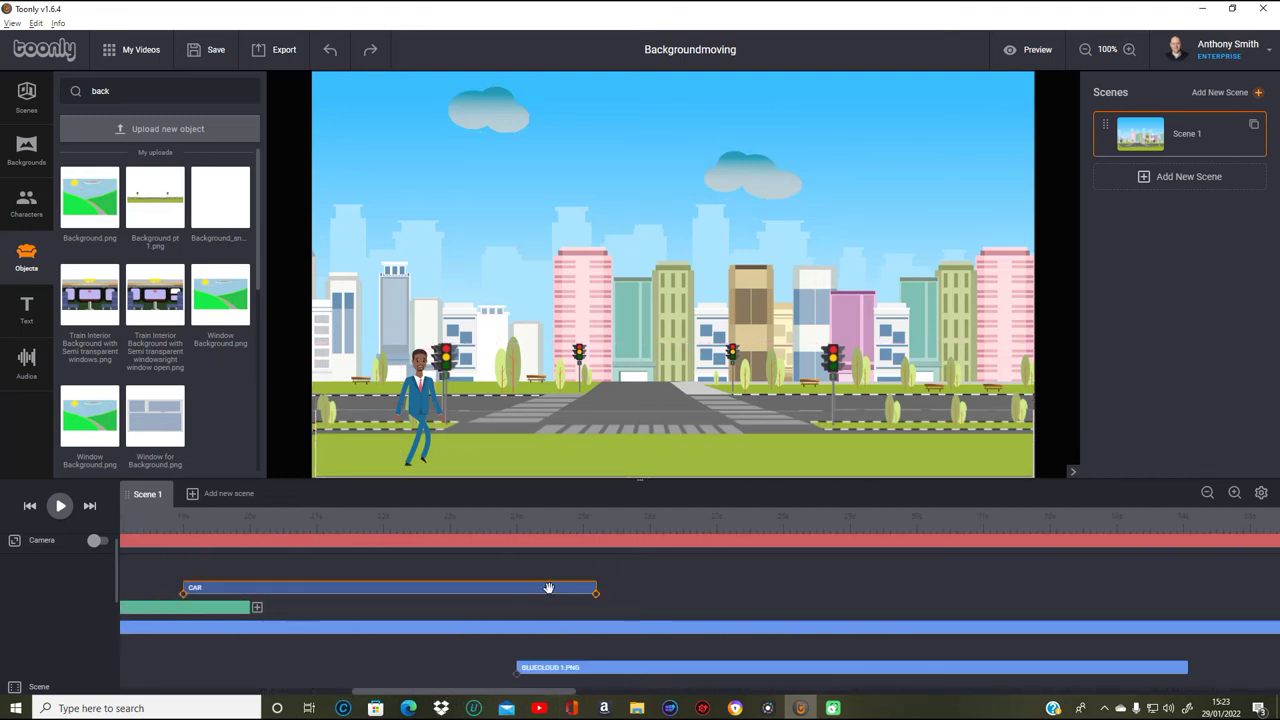
click(379, 522)
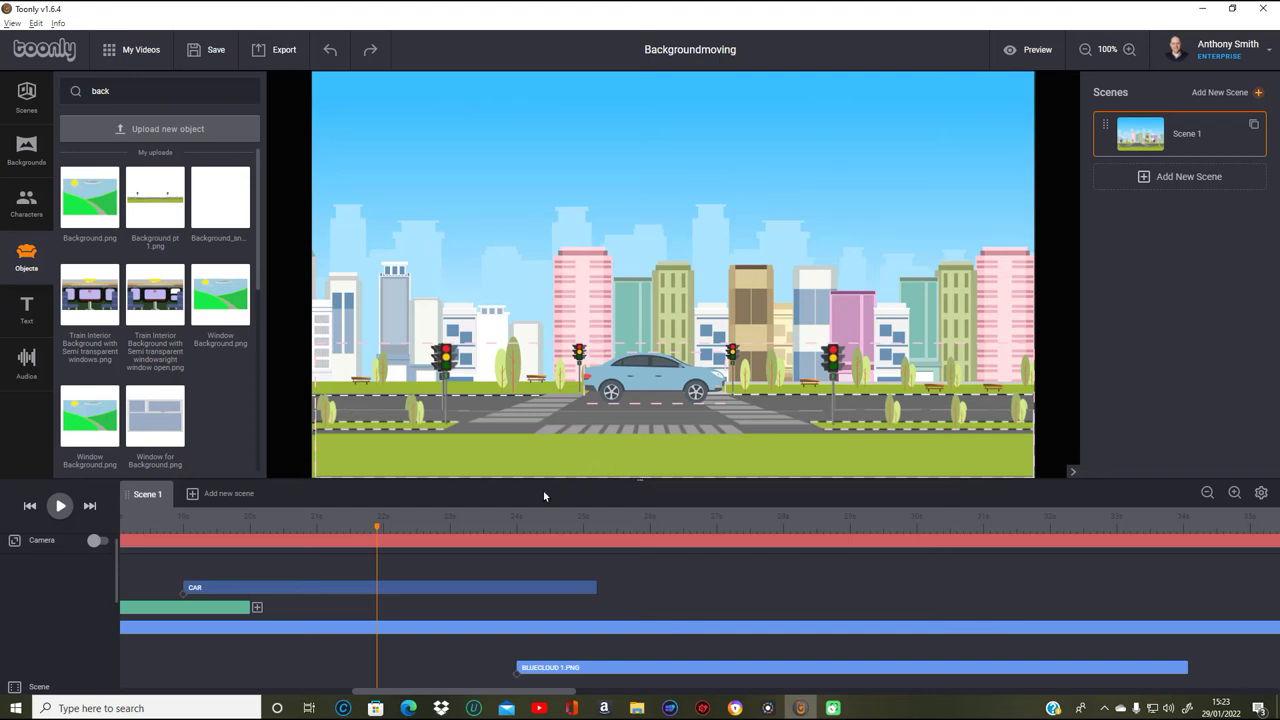
click(653, 397)
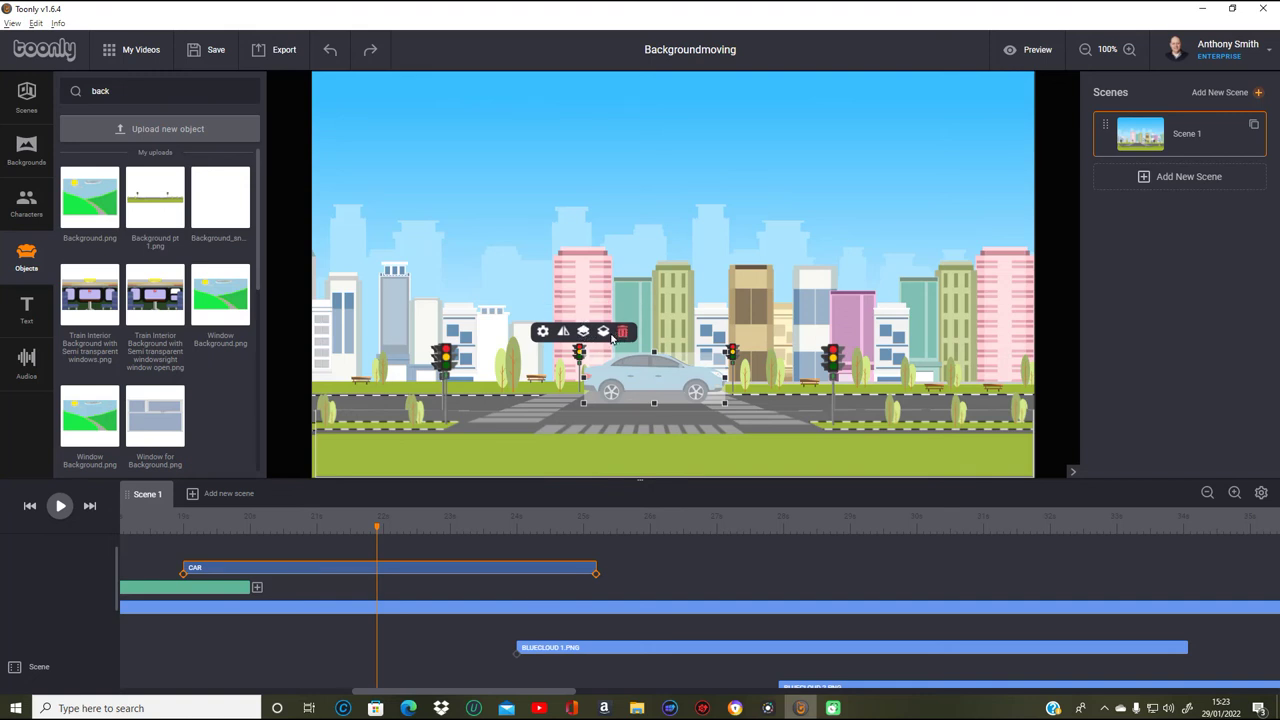
click(603, 334)
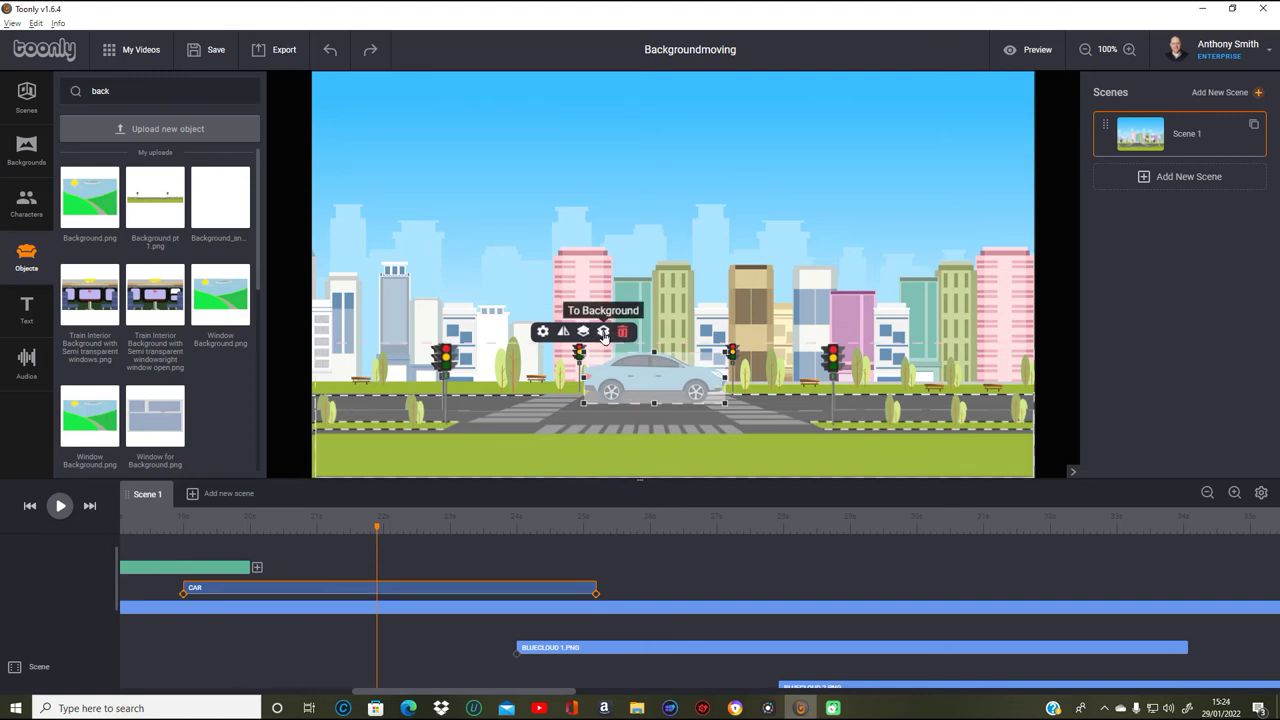
click(603, 334)
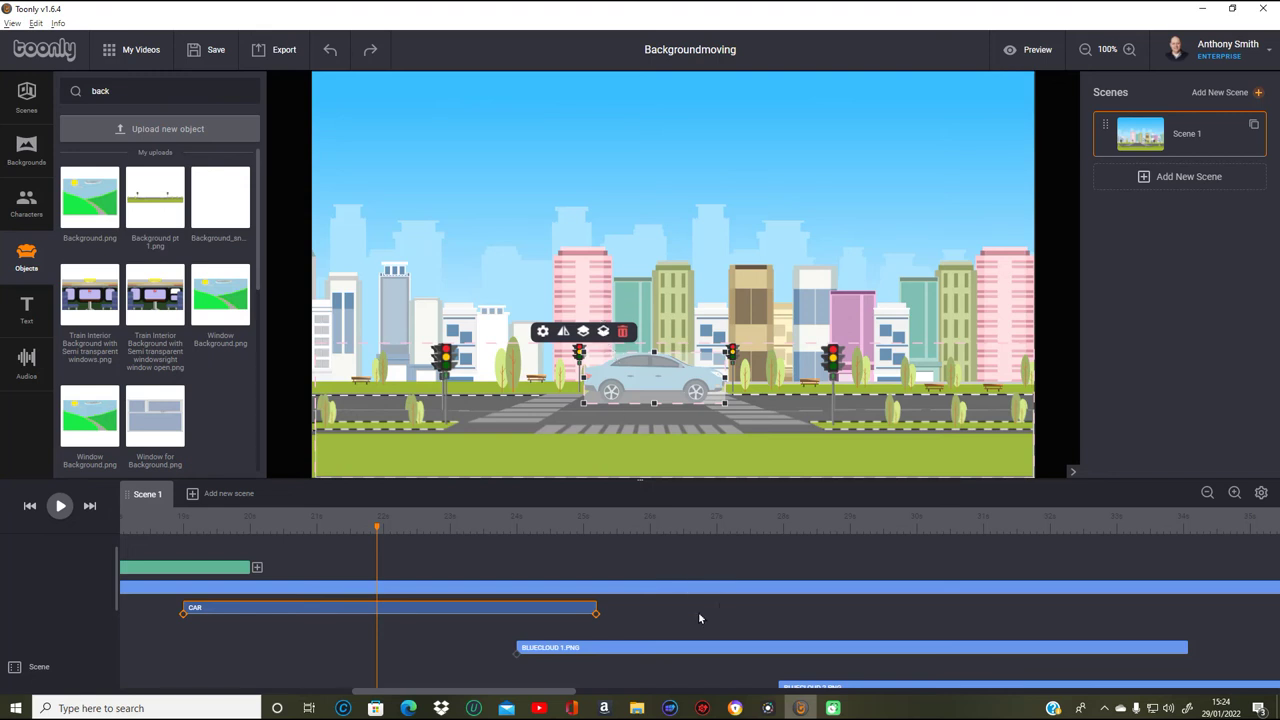
- With the playhead at about 46.5 s, send the ambulance toward the background, below Background pt 1.png, and preview the scene
drag(377, 530, 1060, 548)
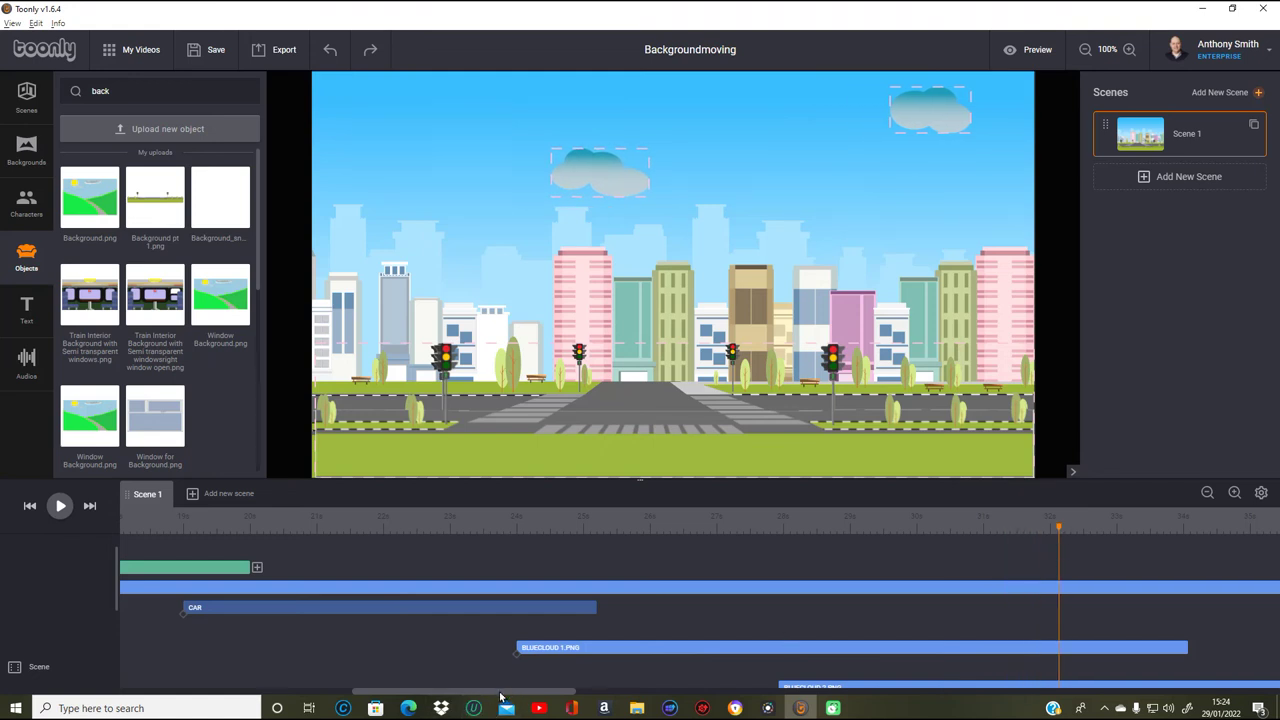
drag(500, 697, 767, 708)
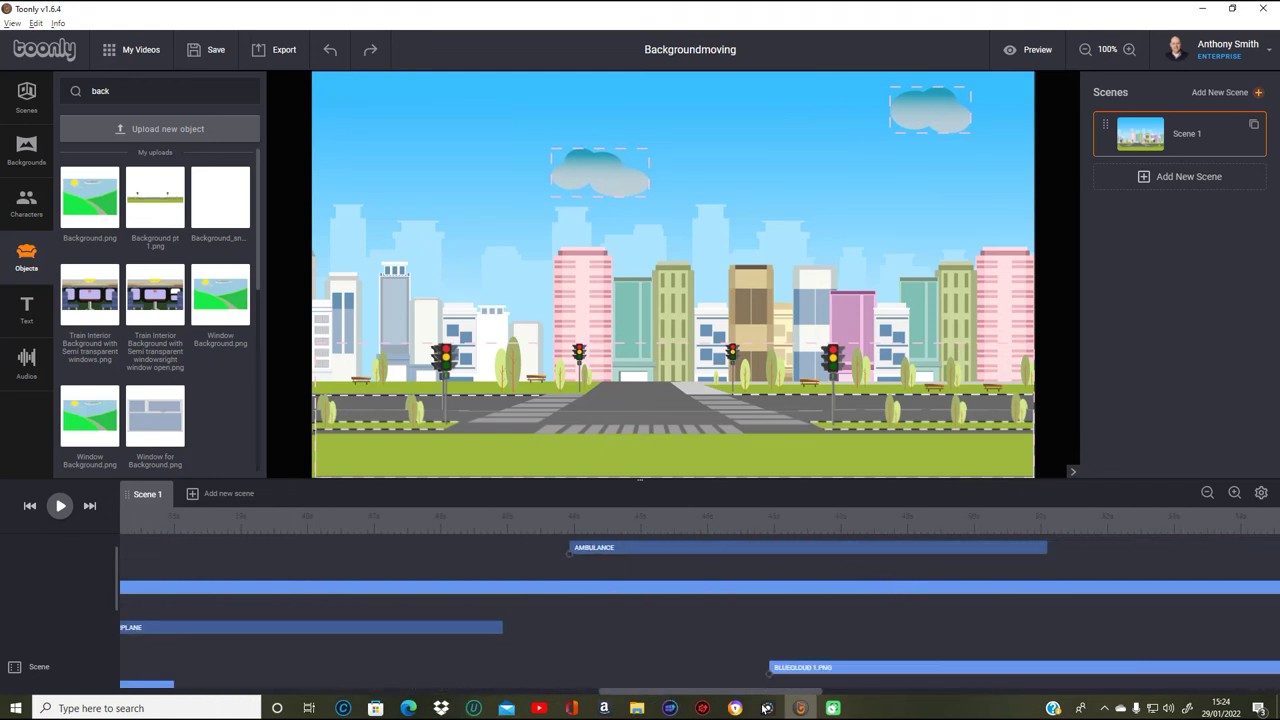
click(637, 547)
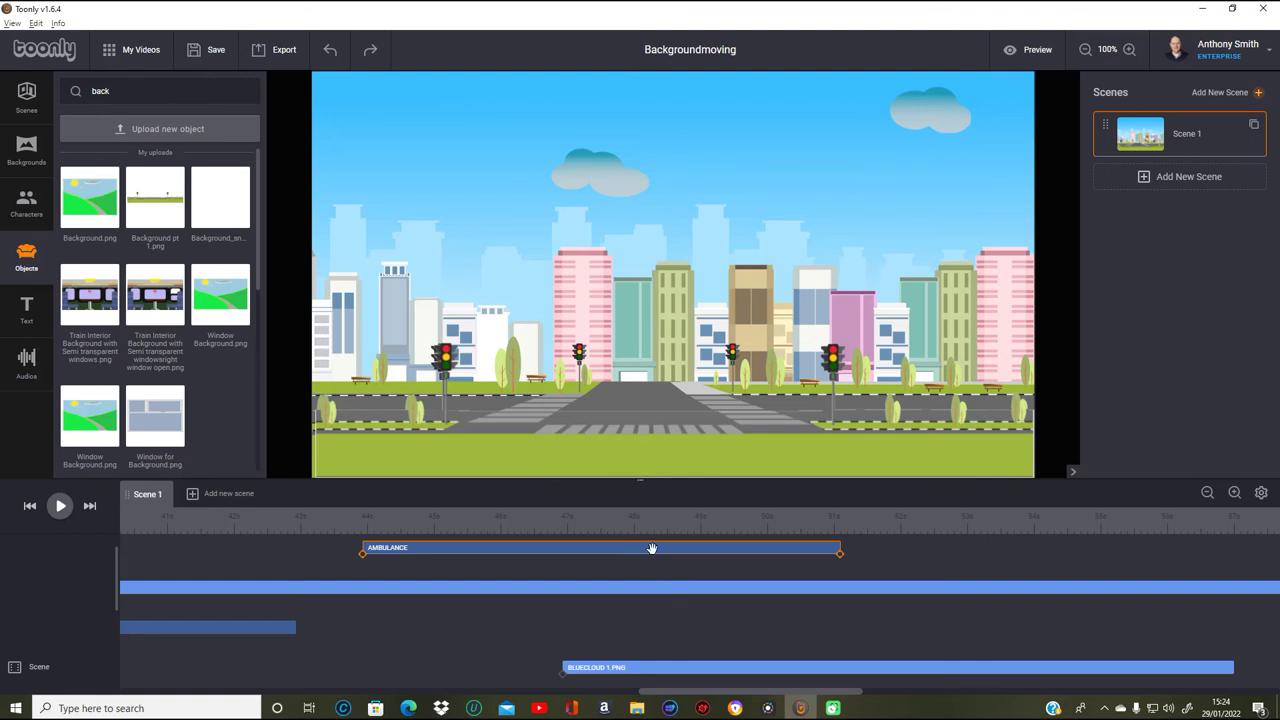
click(536, 514)
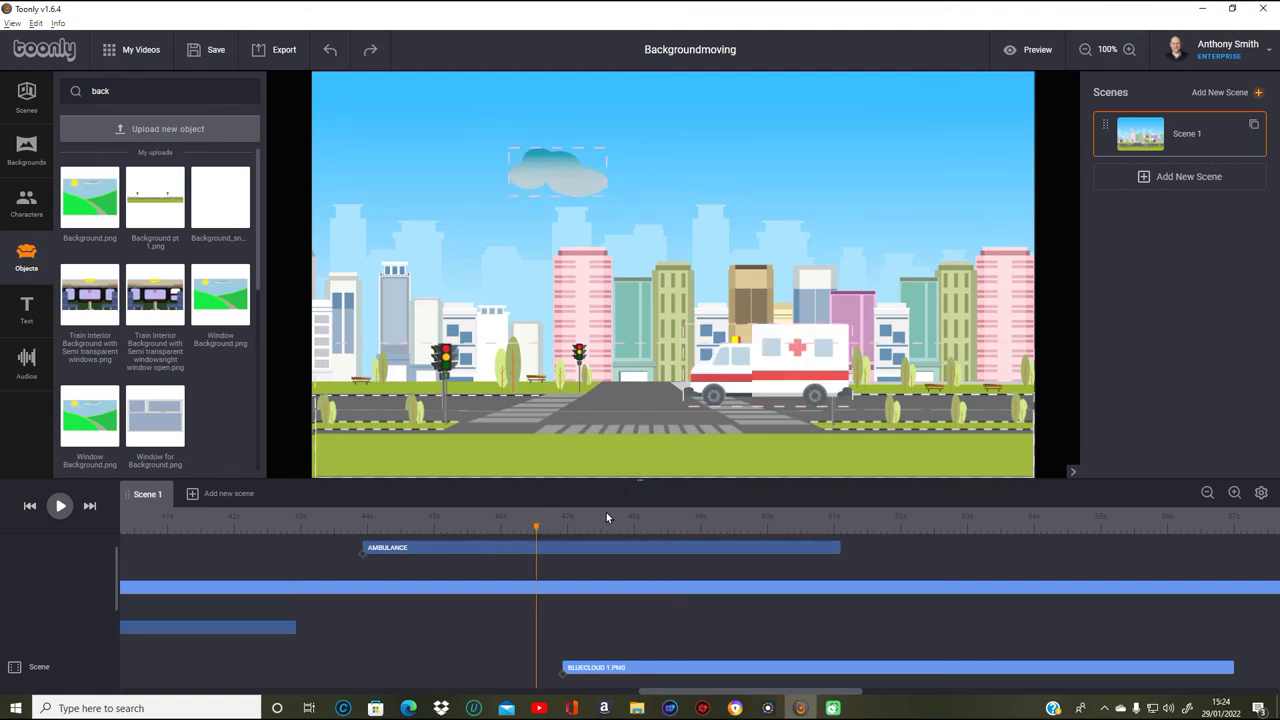
click(782, 342)
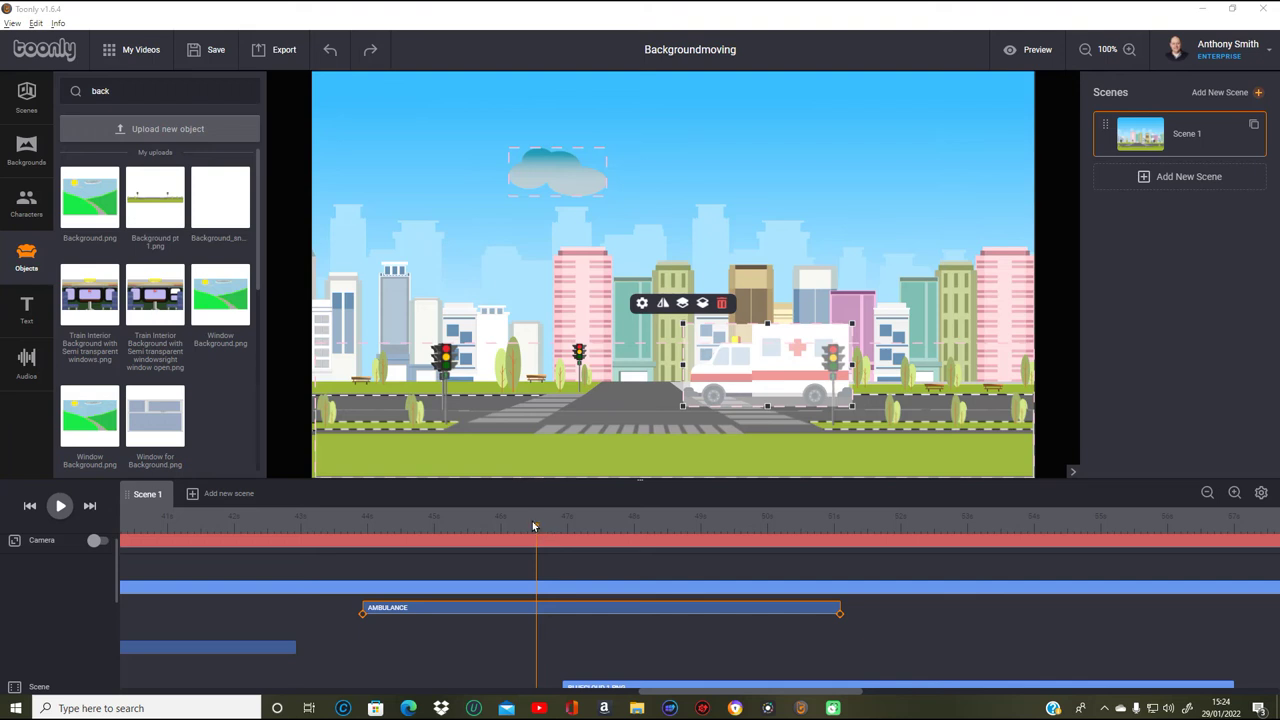
drag(530, 529, 591, 527)
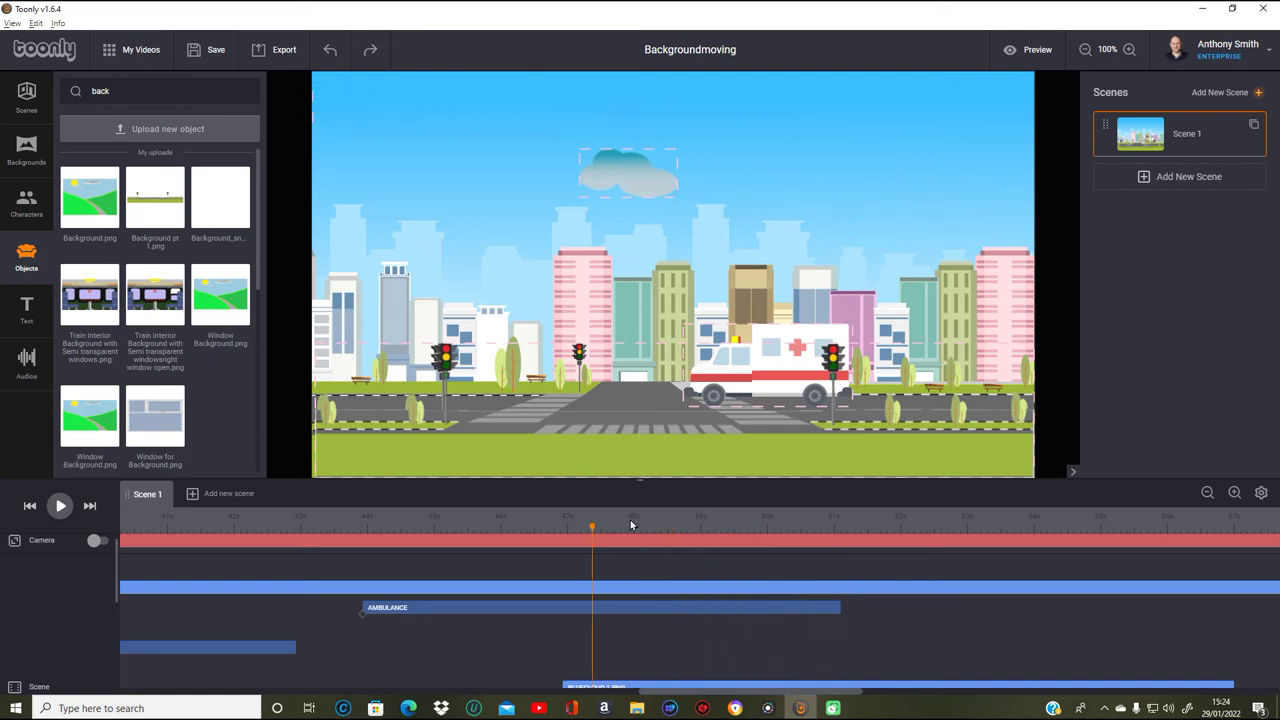
click(1033, 52)
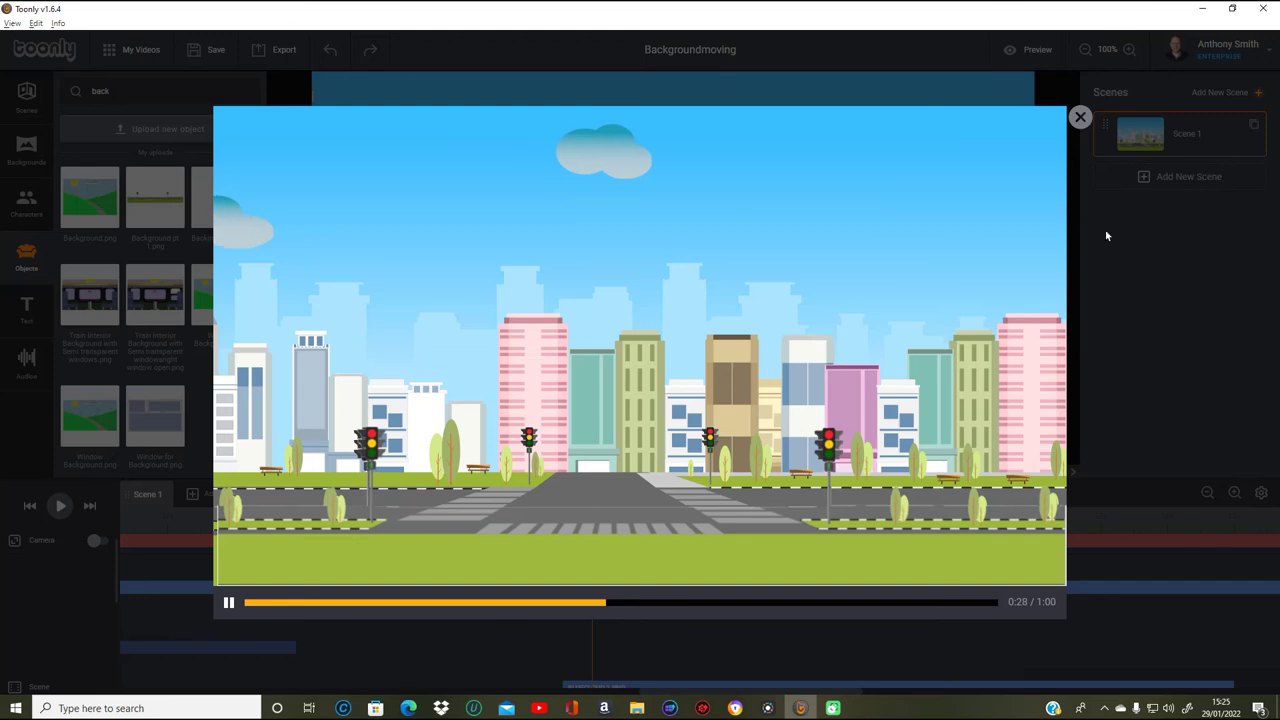
click(1078, 116)
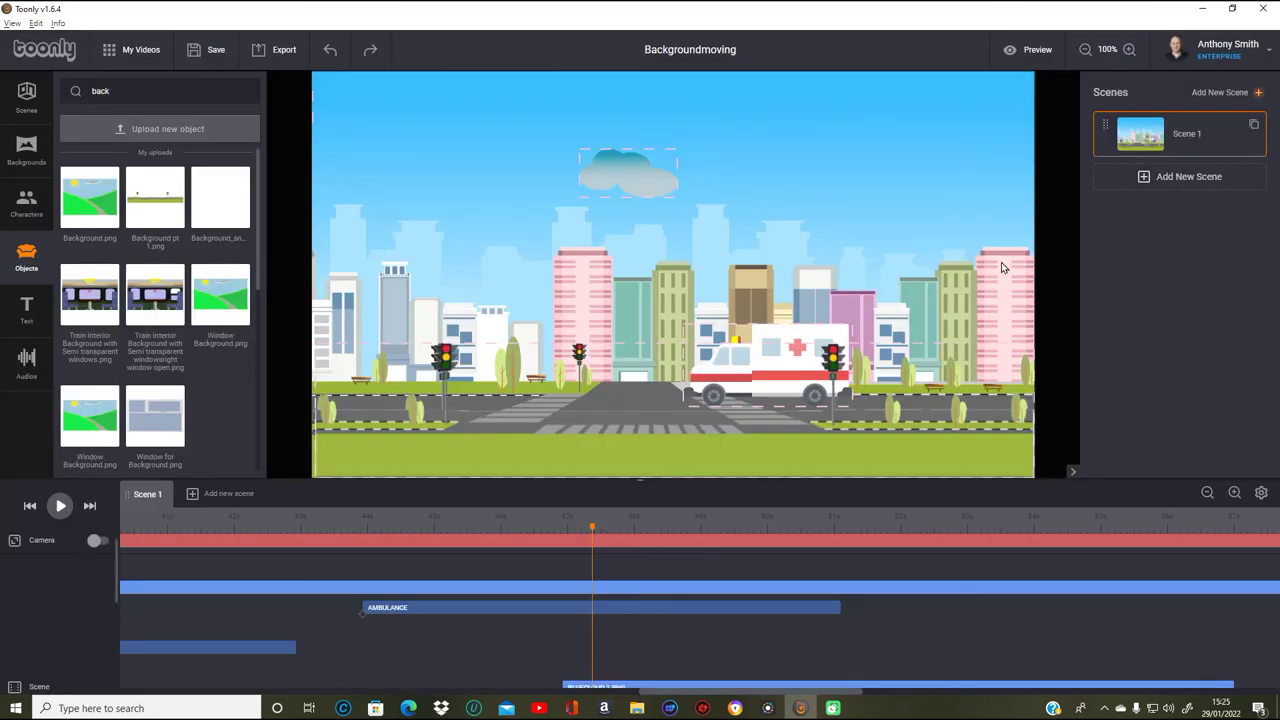
- Nudge Background pt 1.png slightly left so it lines up with the stage's left edge, and preview the scene
click(437, 440)
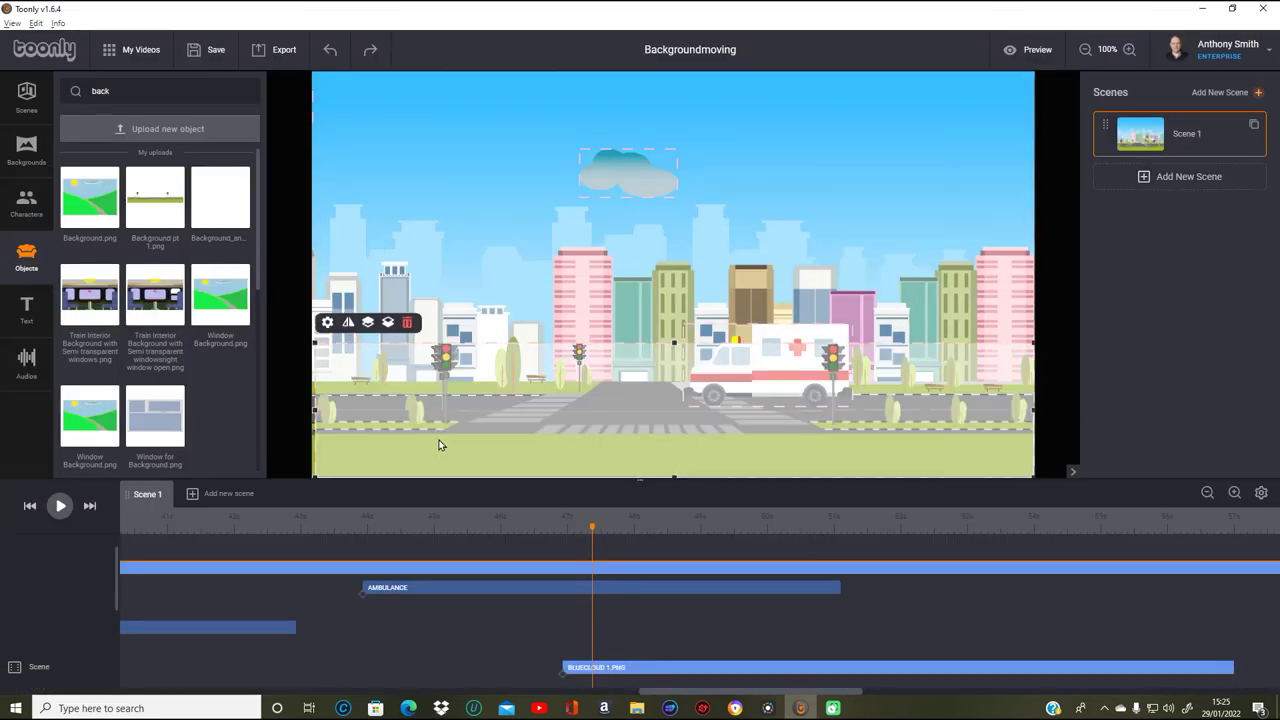
click(315, 418)
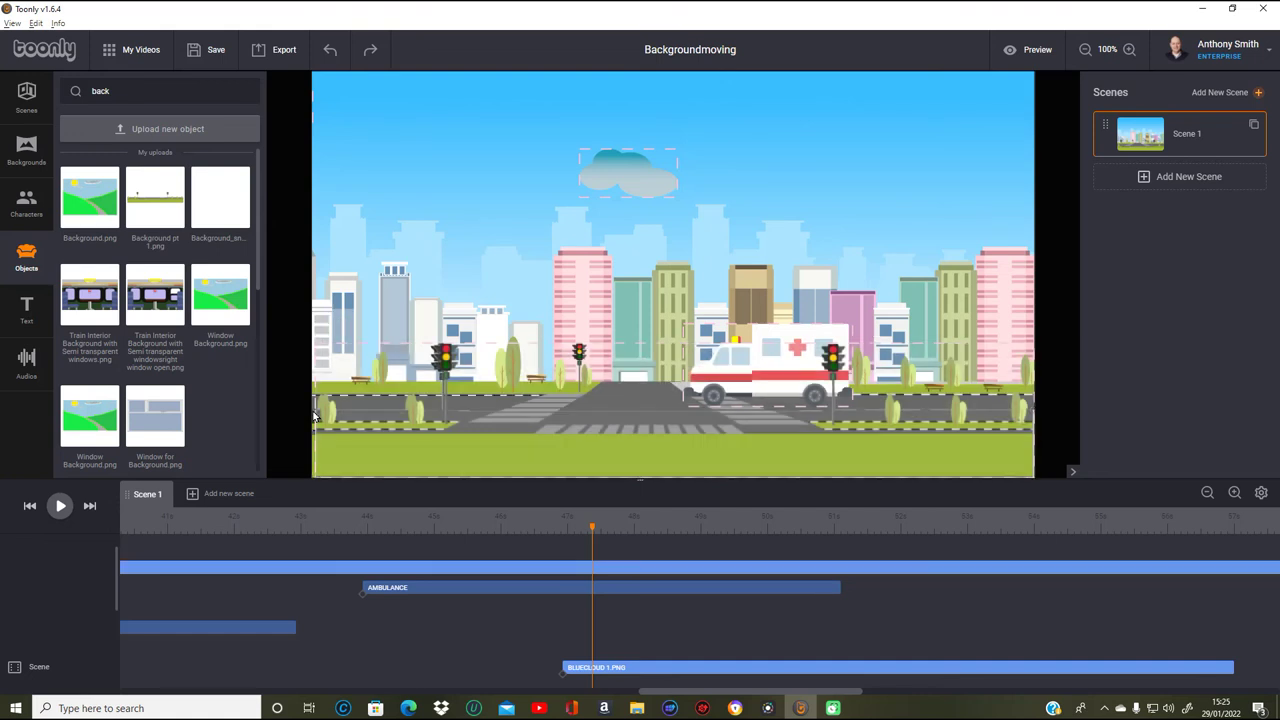
click(320, 418)
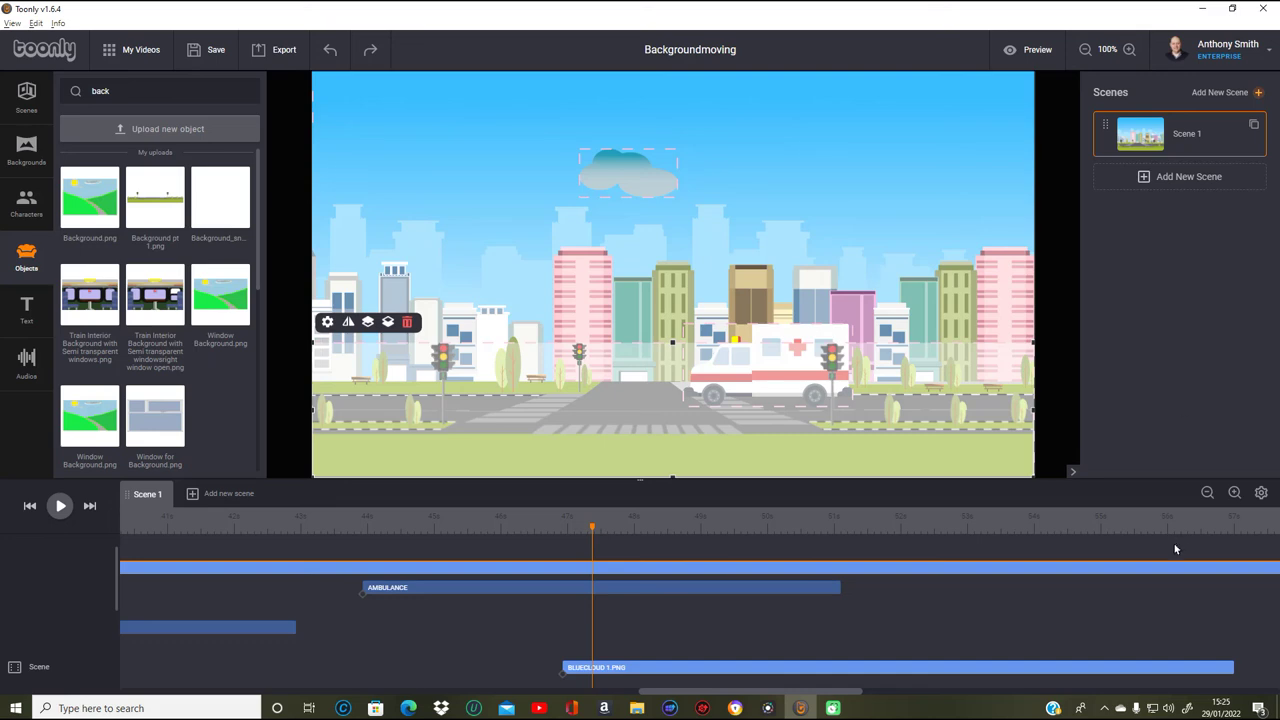
click(1030, 56)
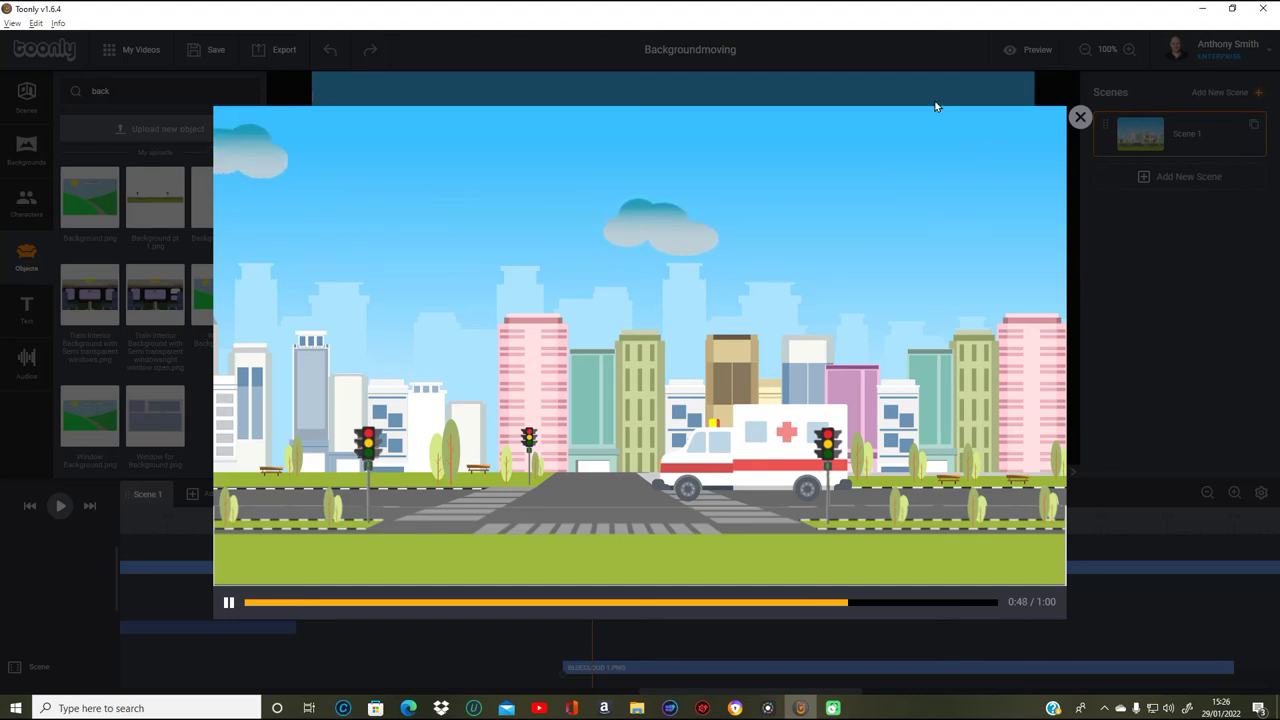
click(1080, 118)
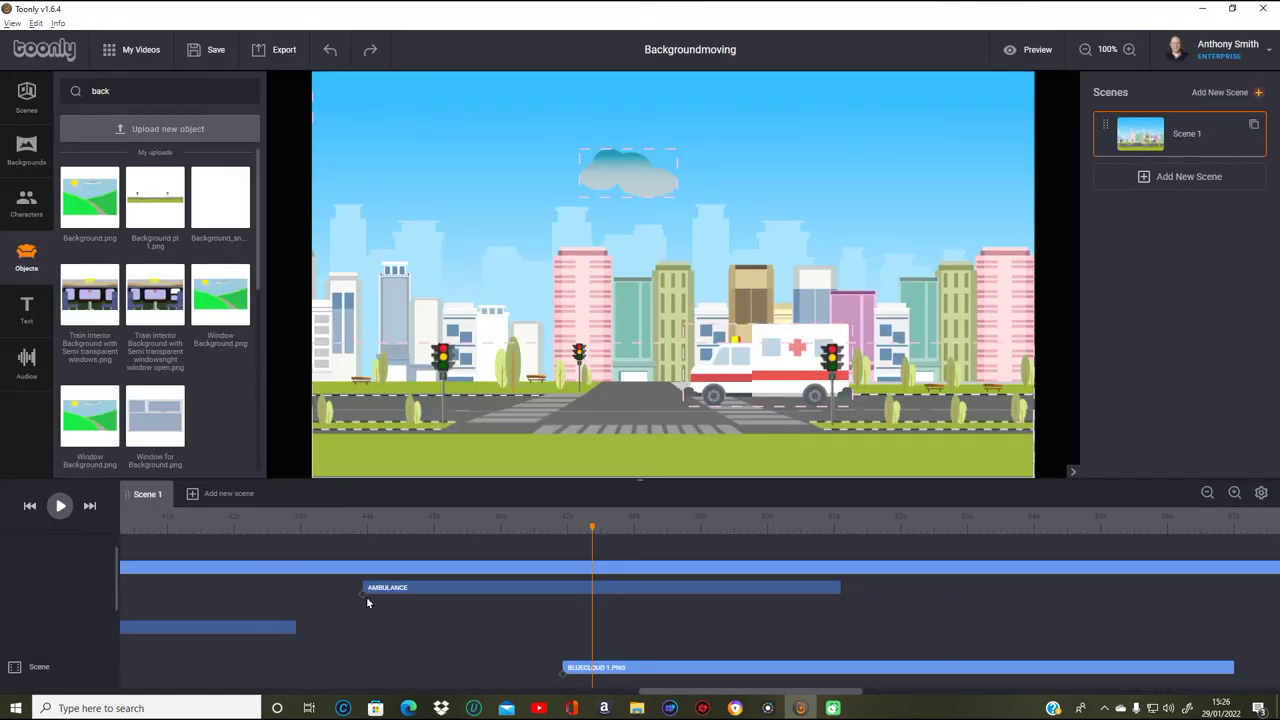
- At the ambulance clip's start keyframe at about 44 s, move the ambulance just off the right side of the stage
click(364, 596)
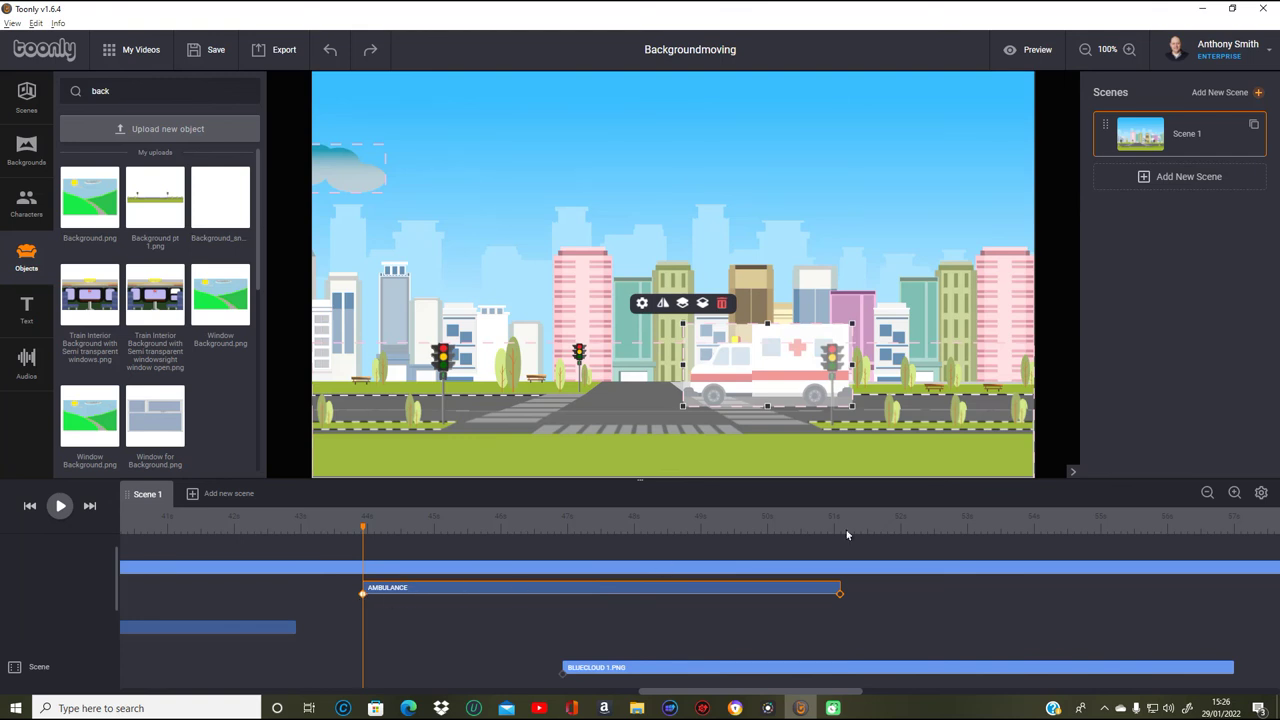
drag(780, 388, 776, 390)
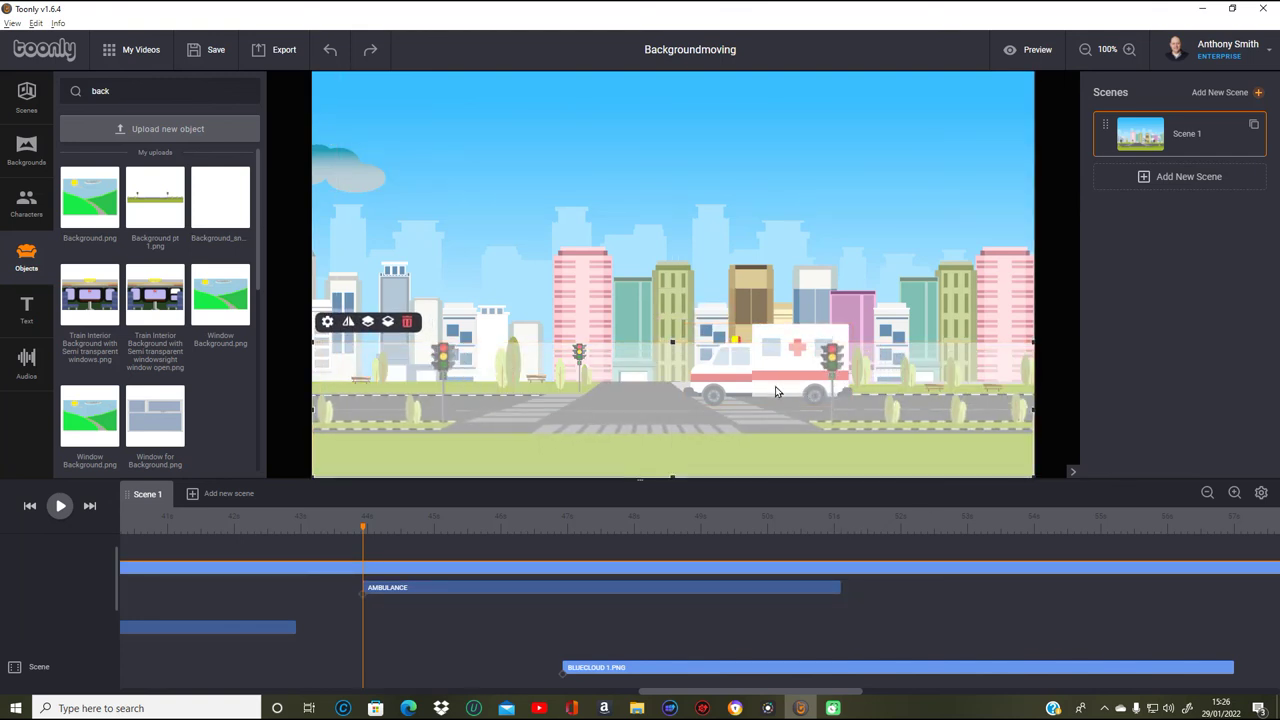
click(775, 390)
click(1189, 413)
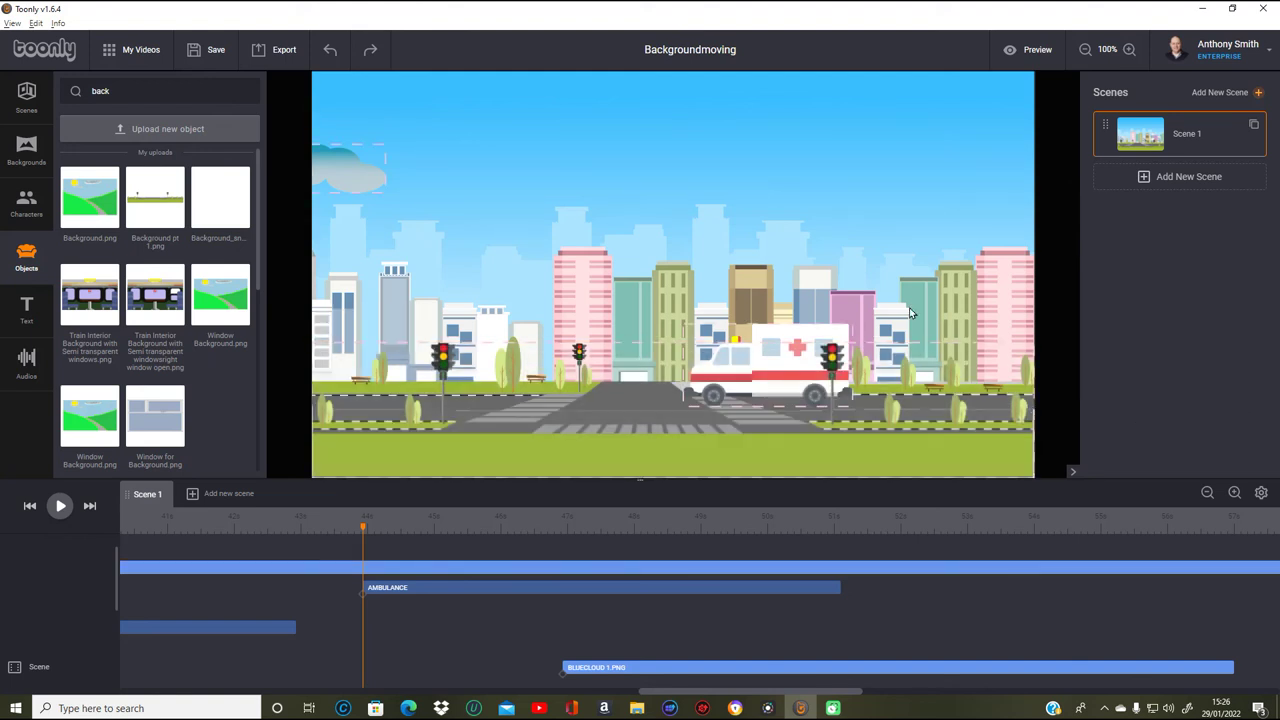
click(833, 333)
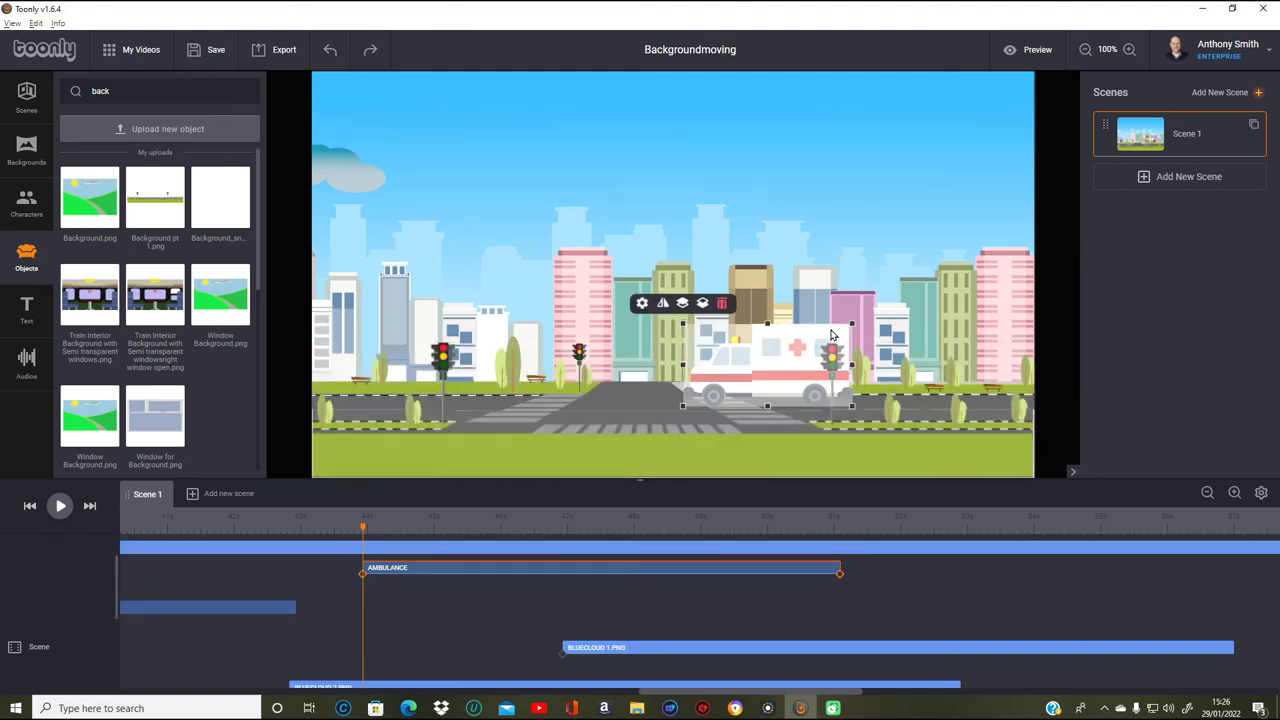
drag(831, 335, 1178, 352)
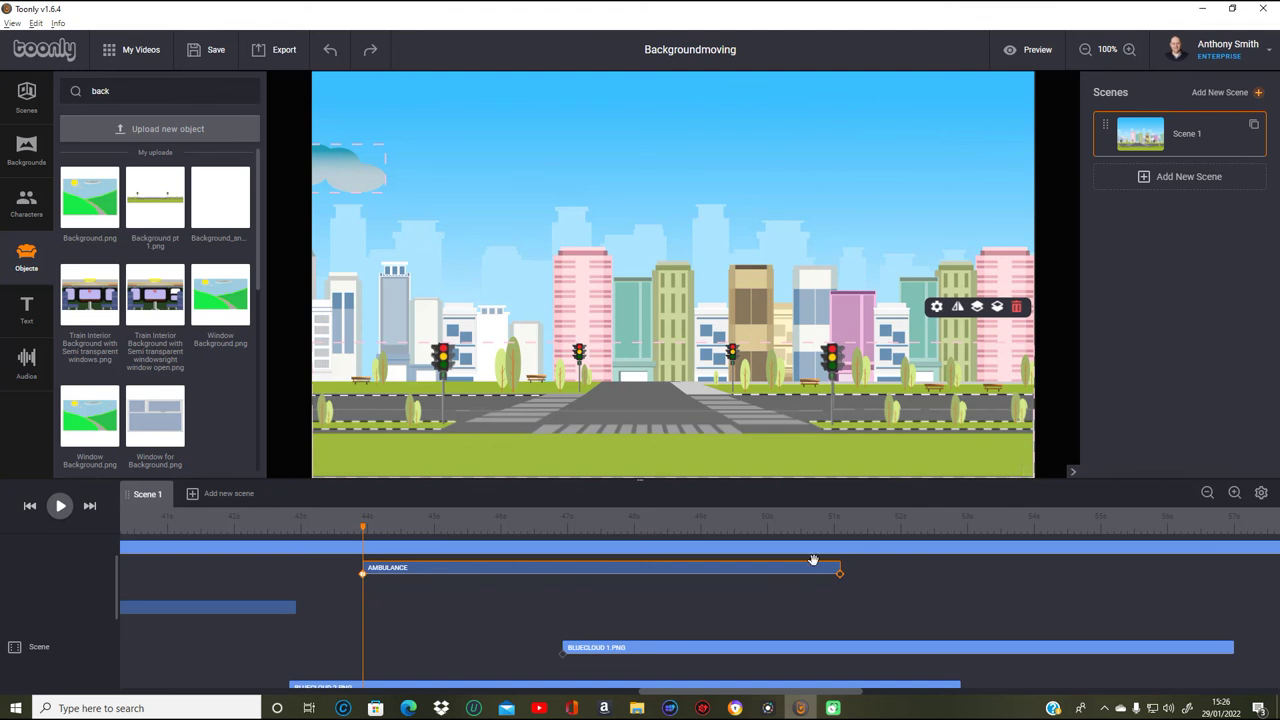
- At the ambulance clip's end keyframe at about 51 s, move the ambulance across the road to just off the stage's left side
click(840, 577)
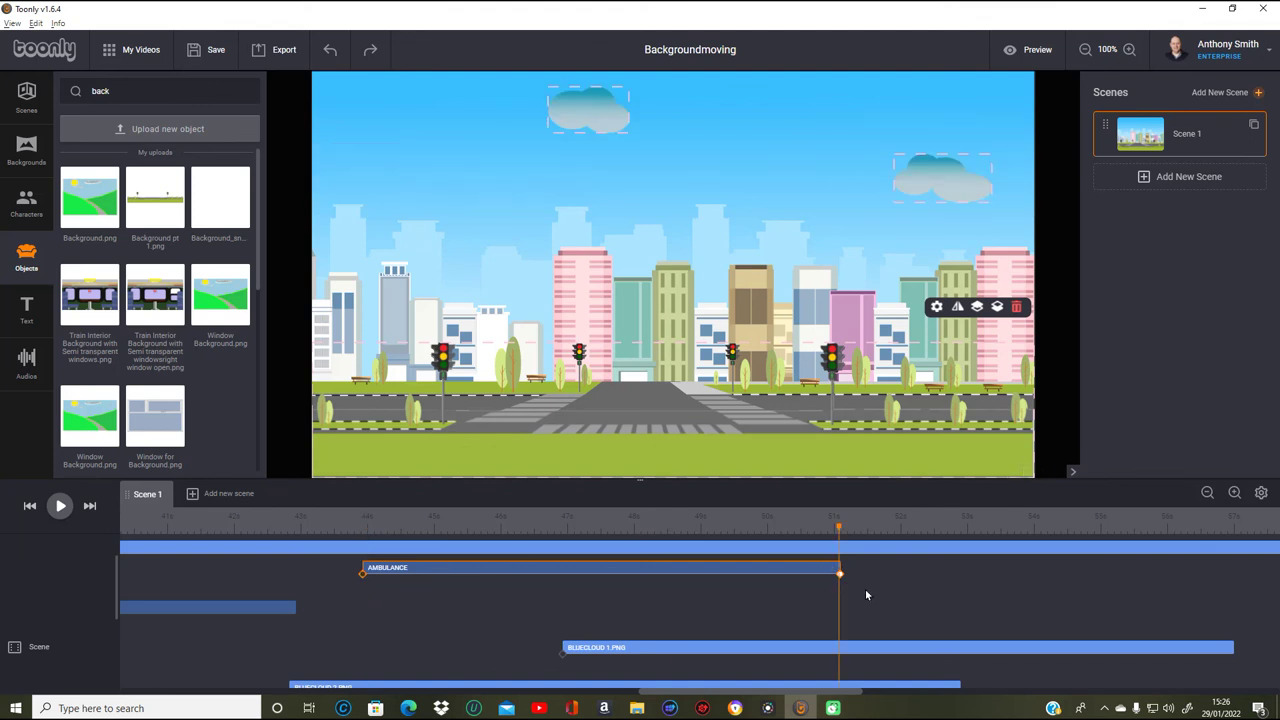
click(1129, 50)
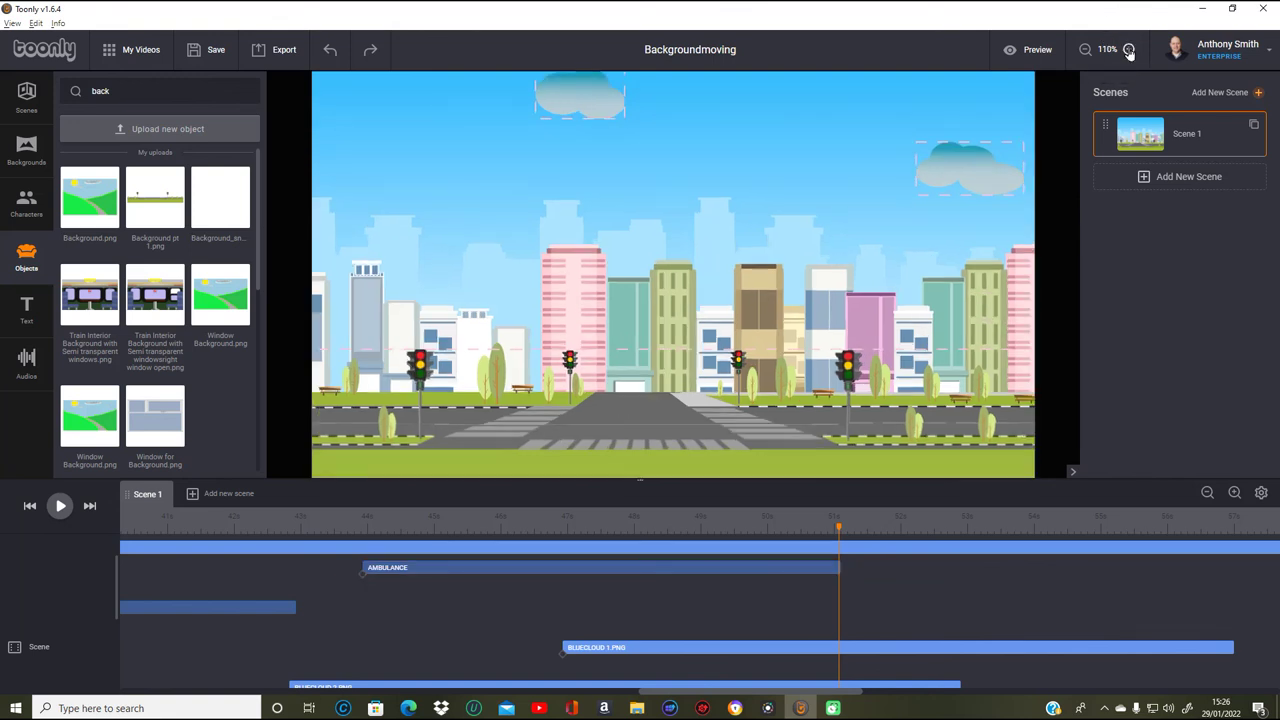
click(1089, 51)
click(1089, 51)
click(1089, 51)
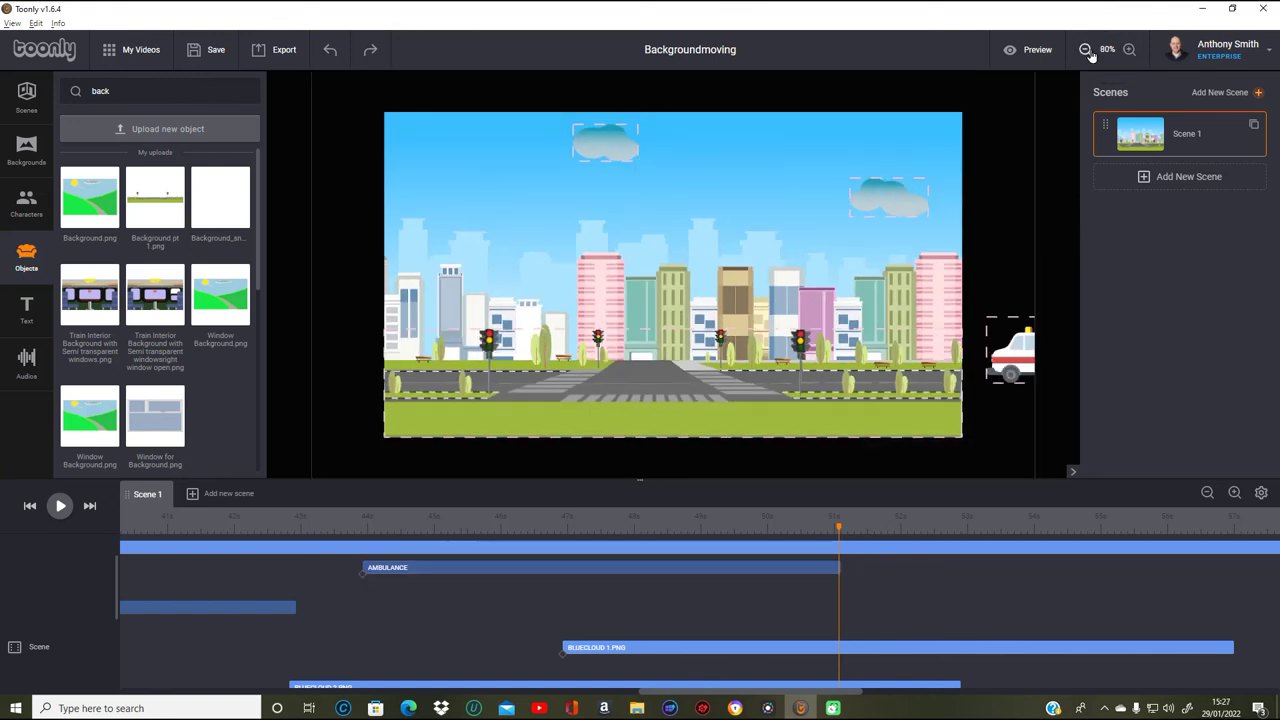
click(1087, 51)
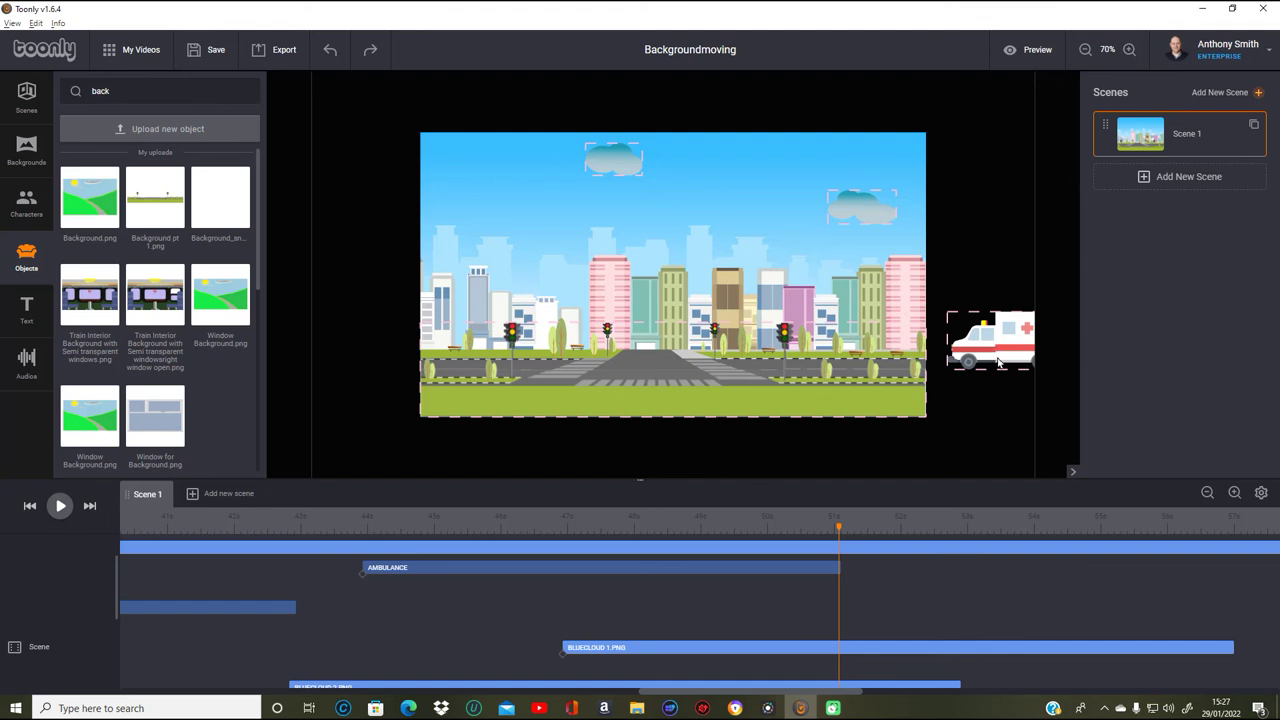
click(826, 569)
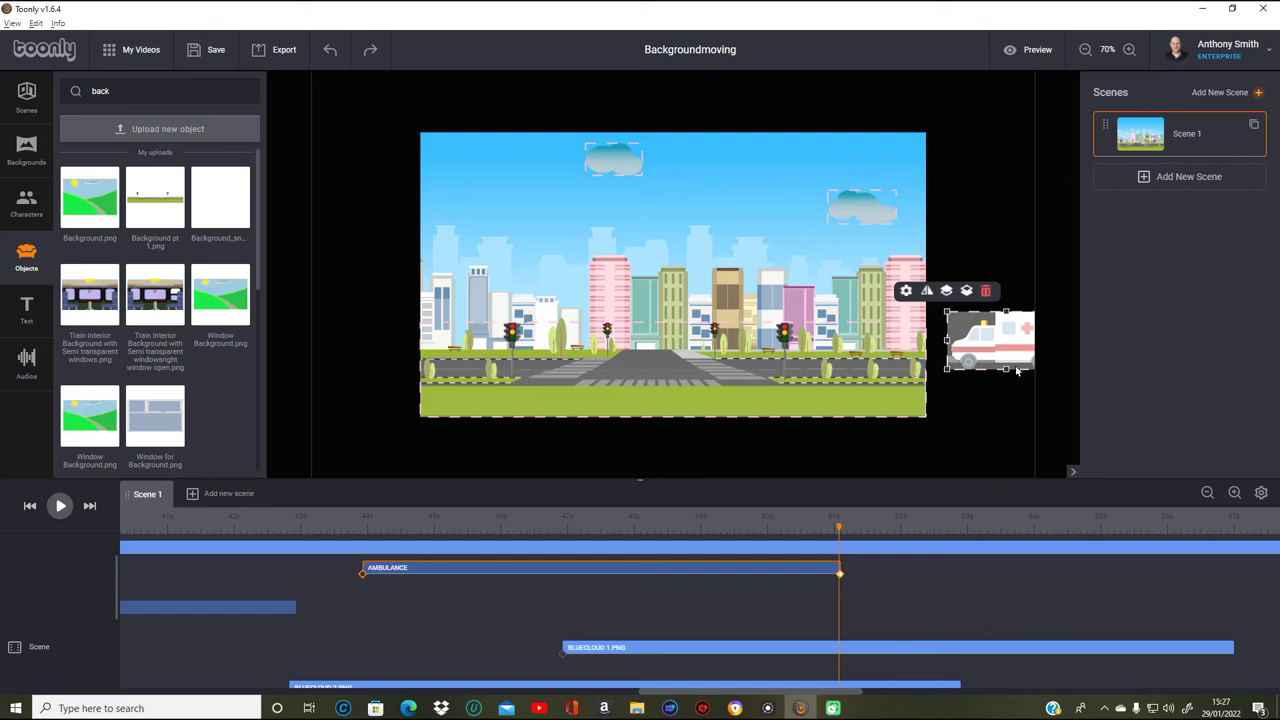
drag(1007, 358, 349, 356)
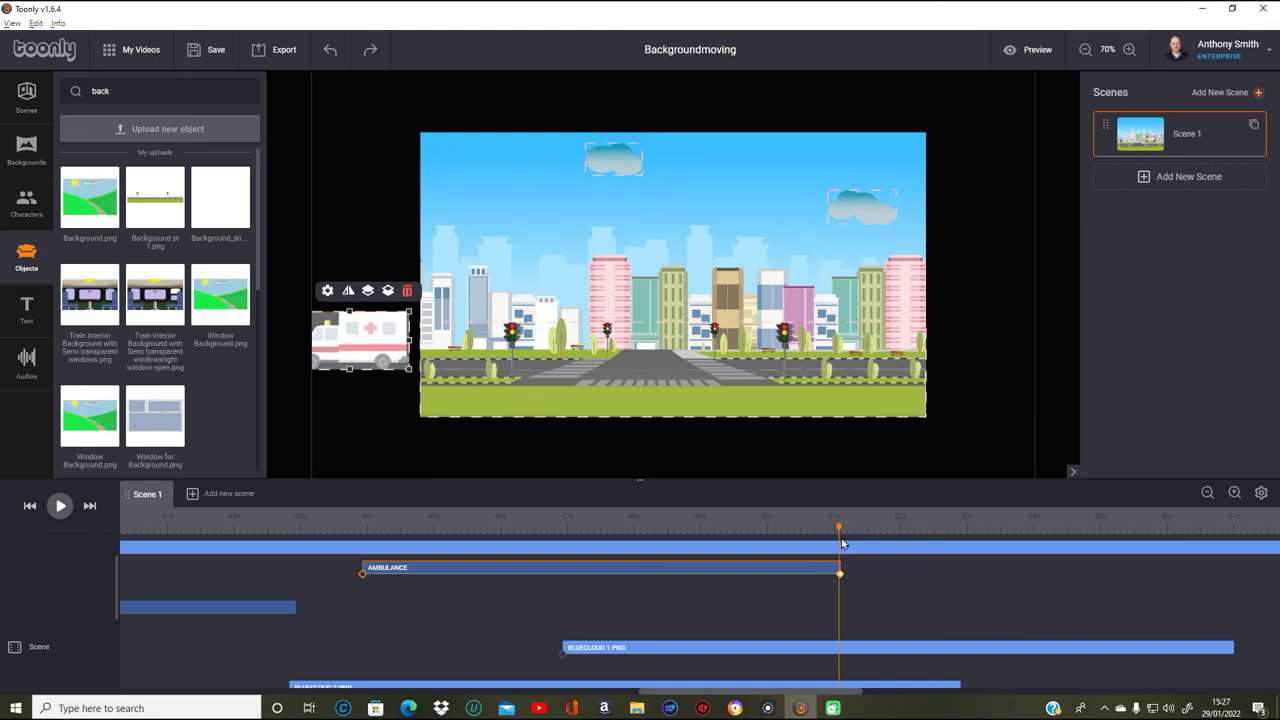
- Check the ambulance's position at about 49 s, restore the stage zoom to 100%, and preview the scene
drag(842, 537, 730, 522)
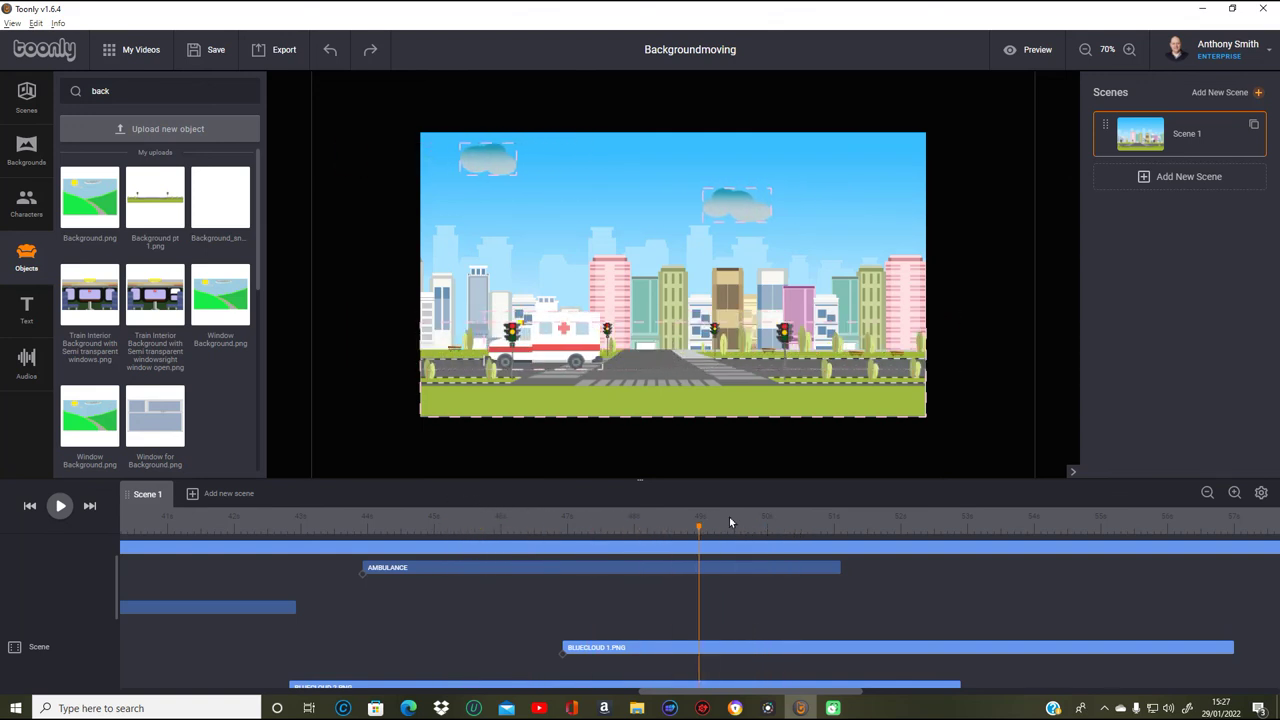
click(1129, 50)
click(1129, 50)
click(1129, 50)
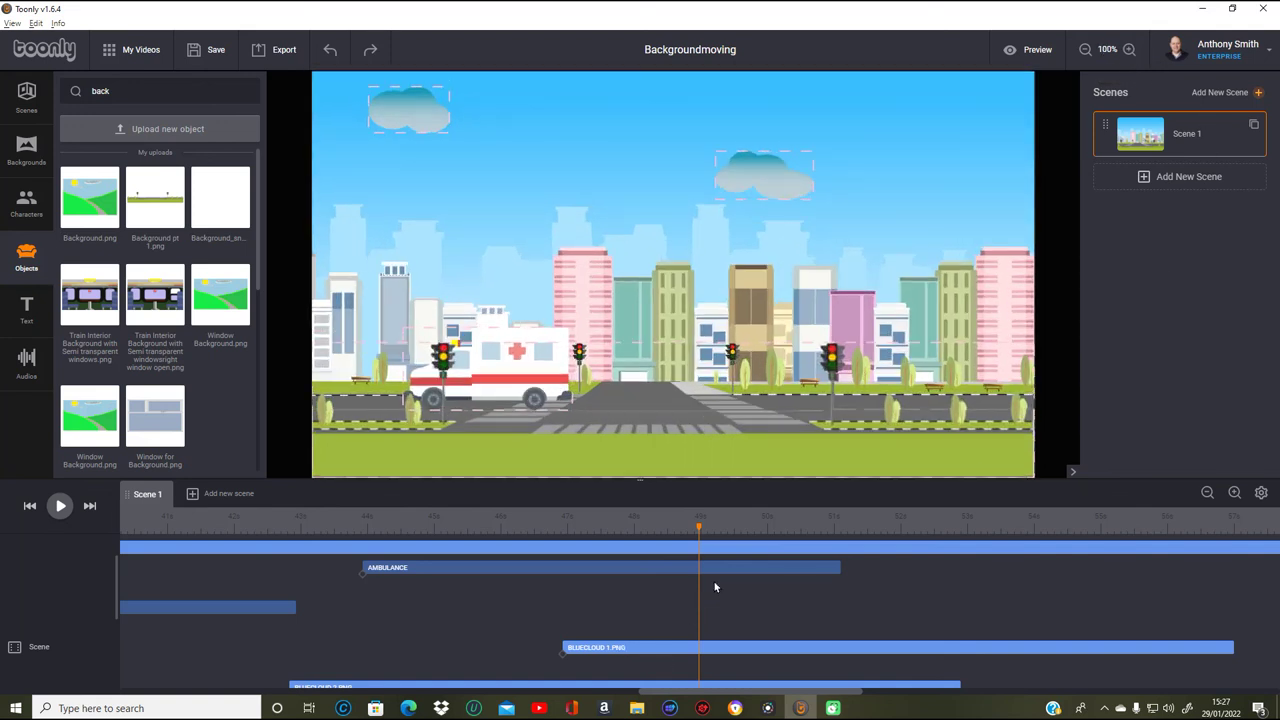
click(1034, 50)
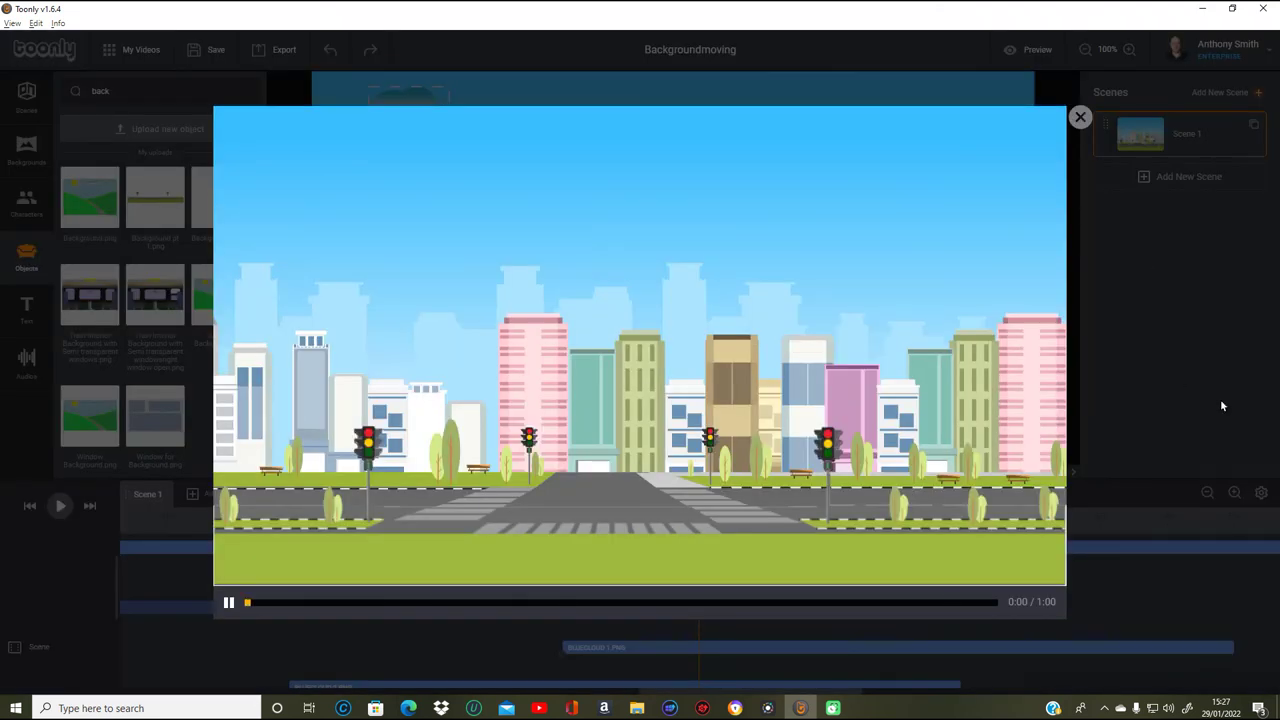